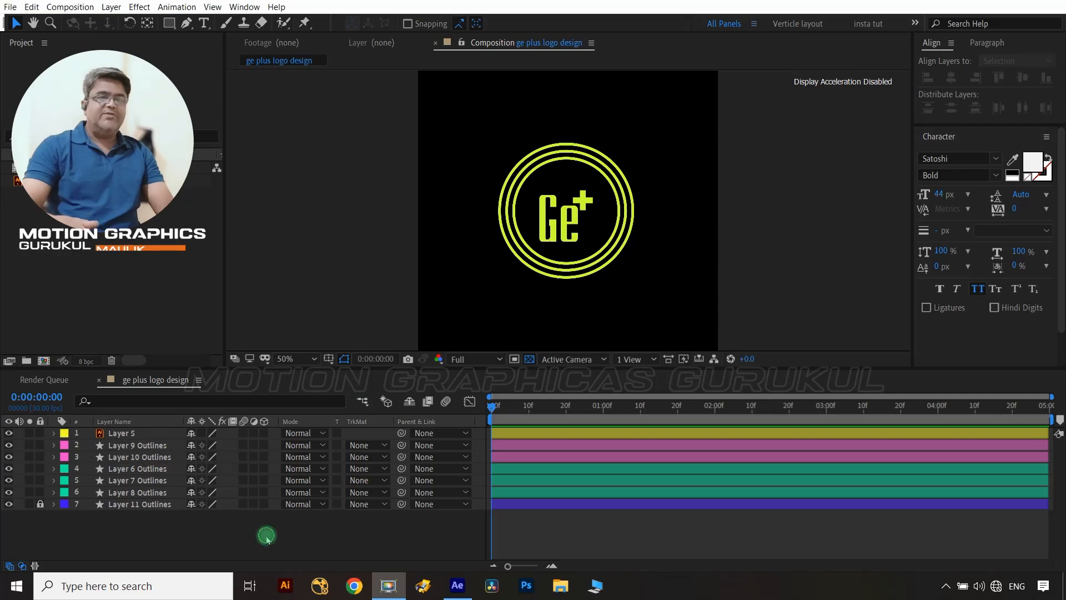
- Add a Trim Paths modifier to the contents of Layer 8 Outlines, the outermost ring, and expand its settings
{"action": "left_click", "coordinate": [560, 208]}
{"action": "left_click", "coordinate": [561, 261]}
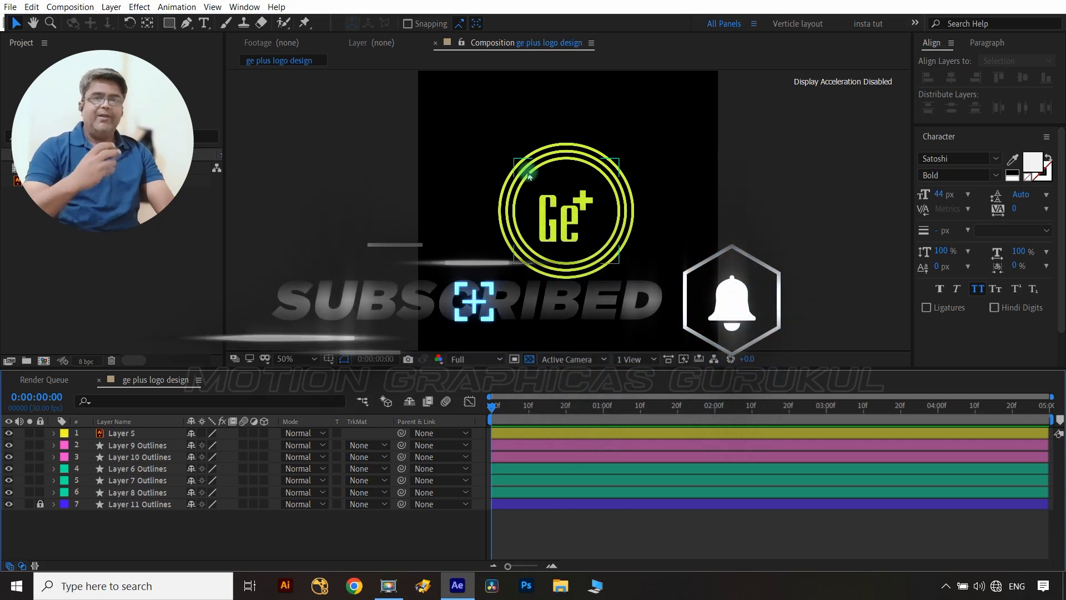
{"action": "left_click", "coordinate": [146, 494]}
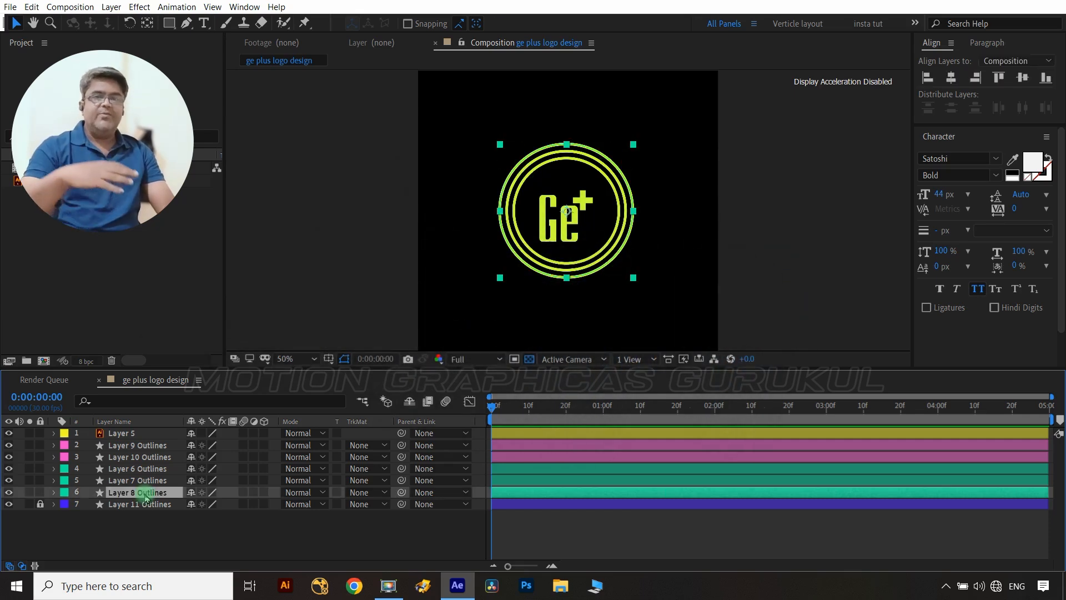
{"action": "left_click", "coordinate": [53, 493]}
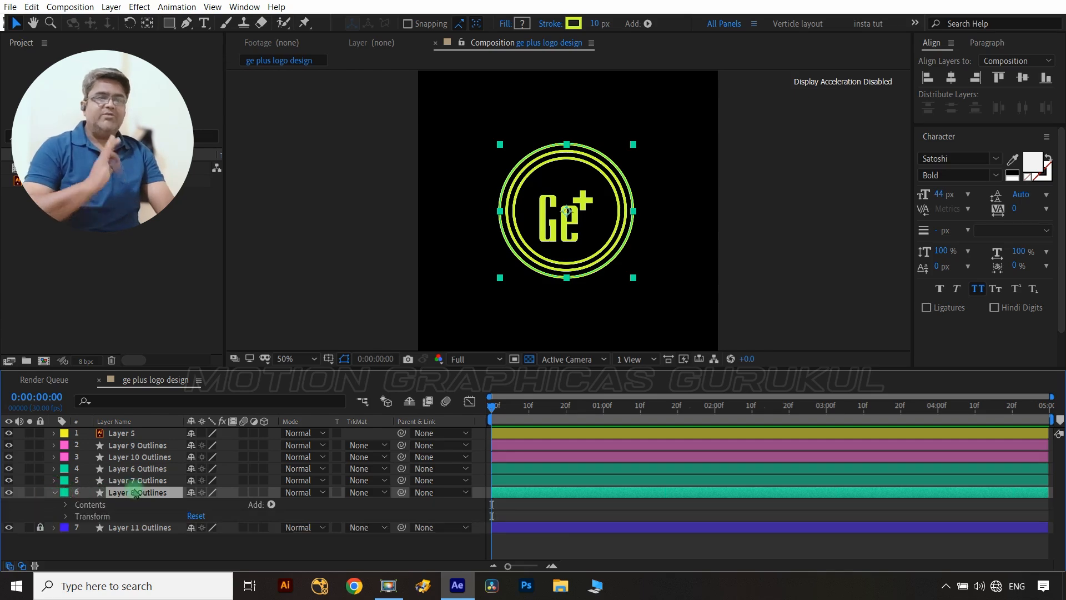
{"action": "left_click", "coordinate": [66, 504]}
{"action": "left_click", "coordinate": [79, 516]}
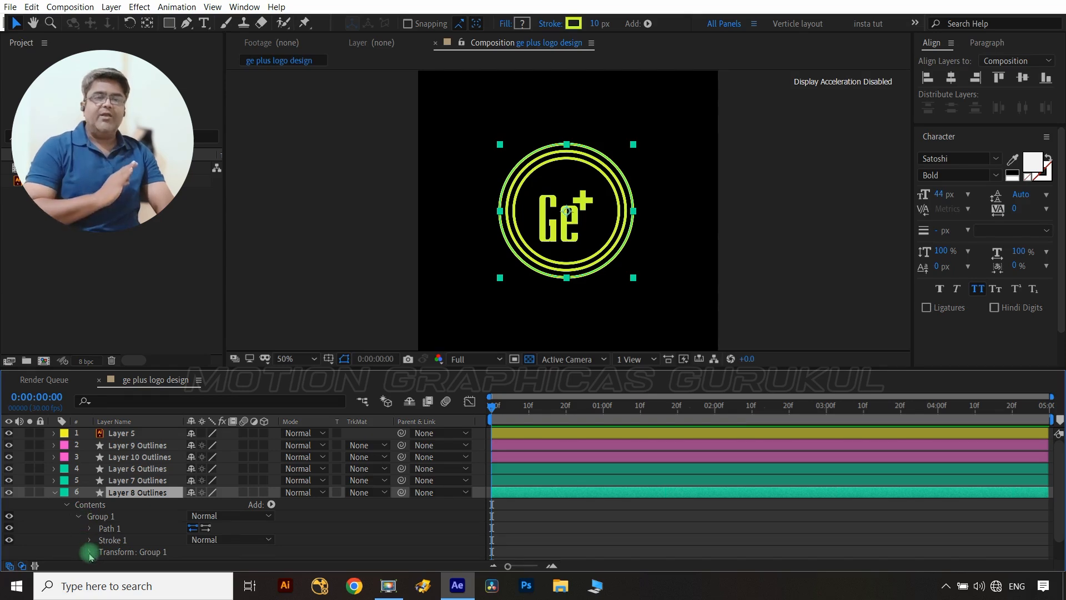
{"action": "left_click", "coordinate": [271, 504]}
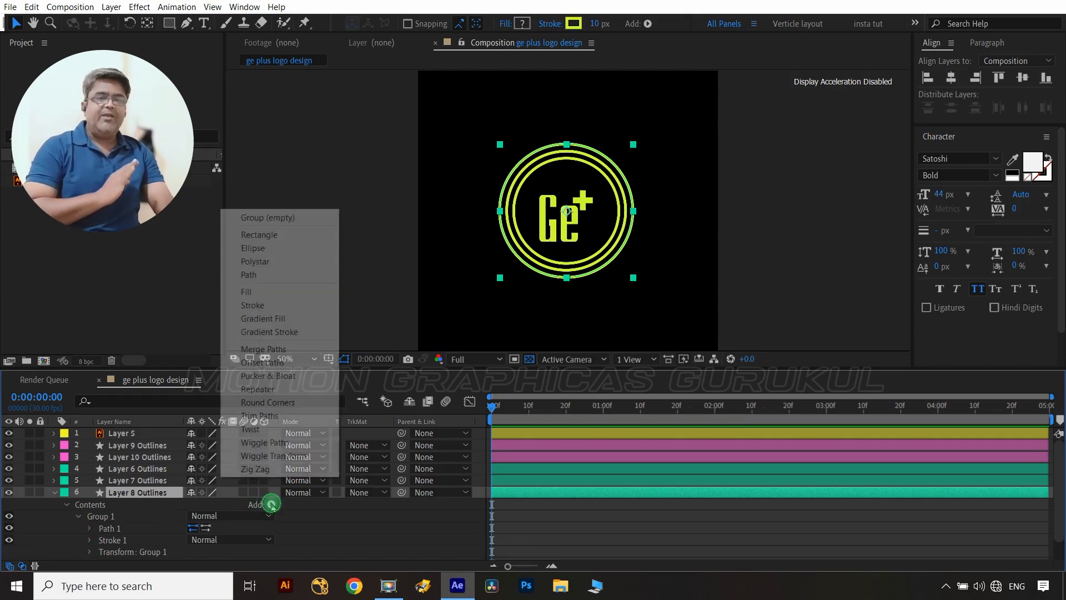
{"action": "left_click", "coordinate": [286, 416]}
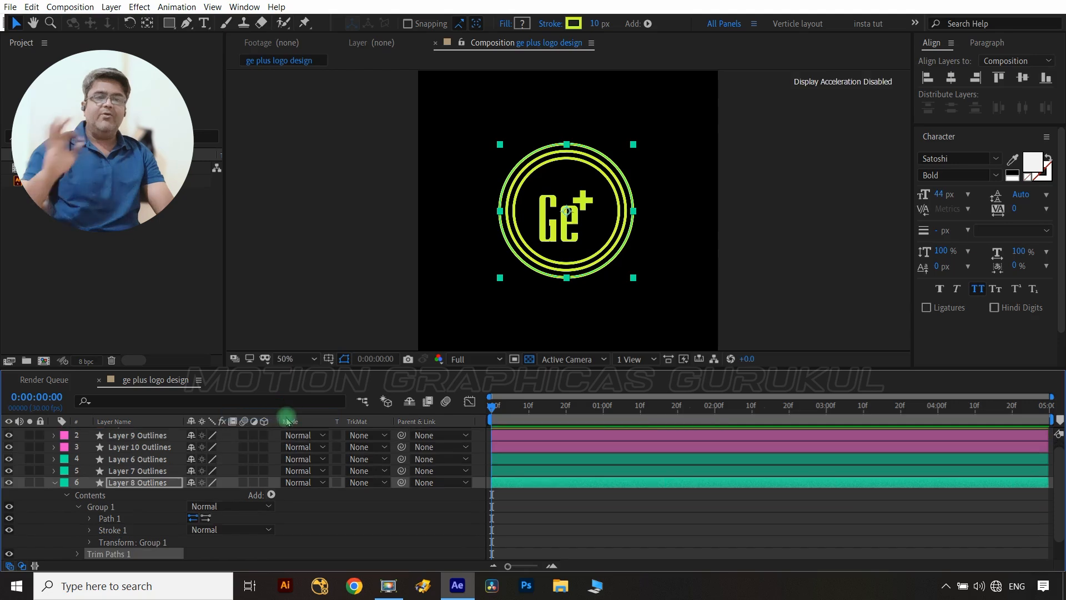
{"action": "left_click", "coordinate": [78, 555]}
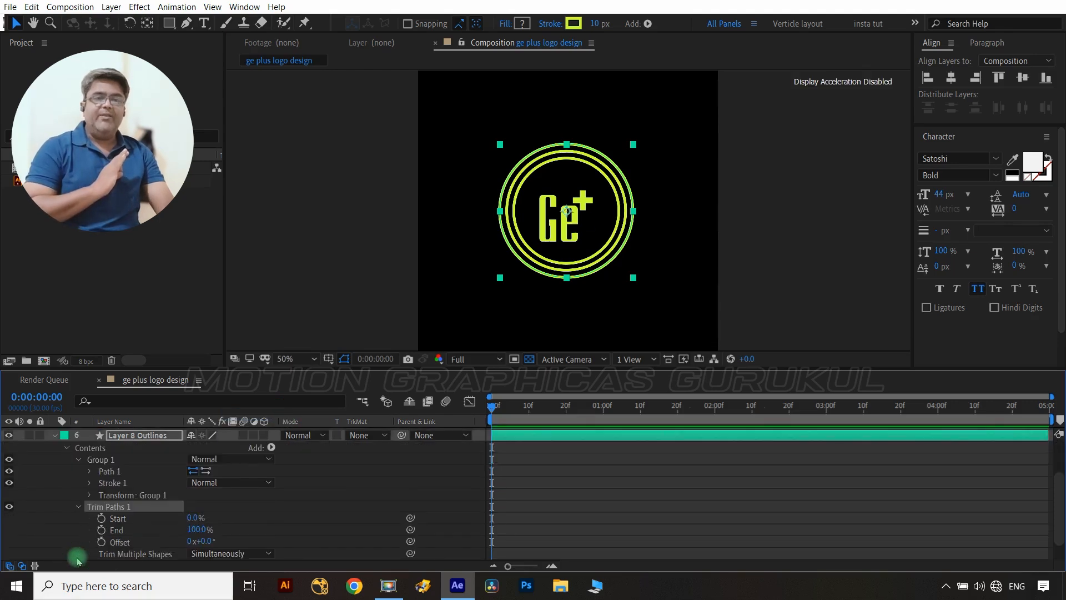
- Set the outer ring's Trim Paths End to 90% and Start to 10%
{"action": "left_click", "coordinate": [197, 530]}
{"action": "type", "text": "90"}
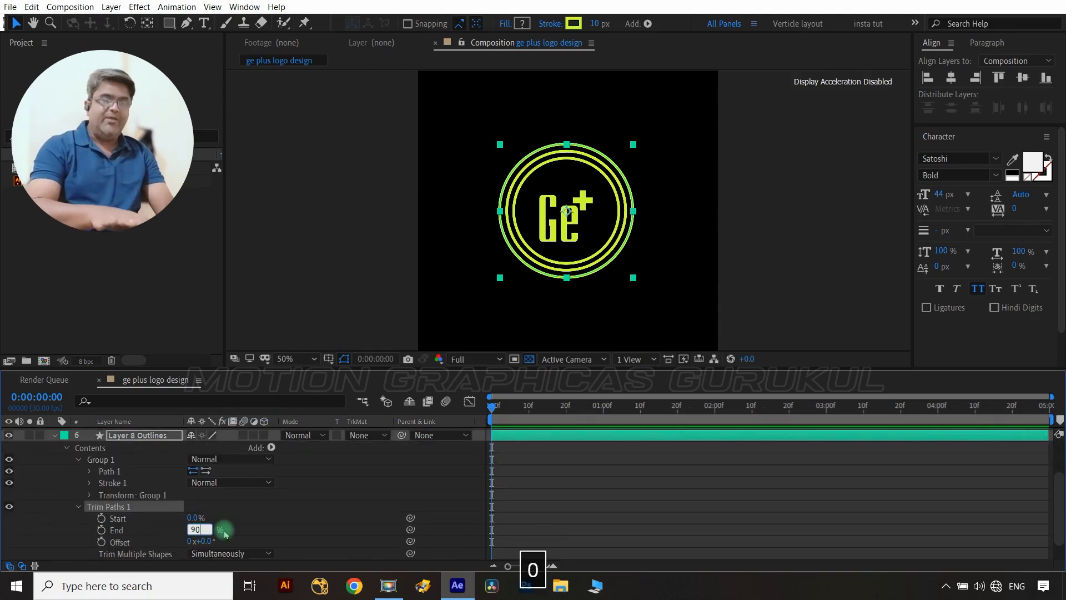
{"action": "left_click", "coordinate": [235, 525]}
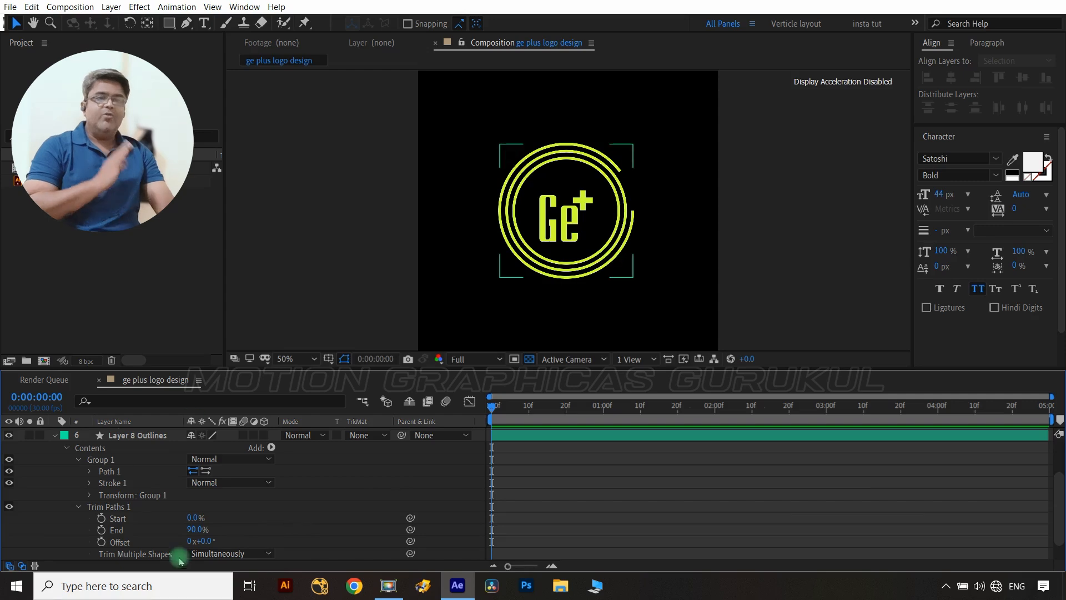
{"action": "left_click", "coordinate": [196, 540]}
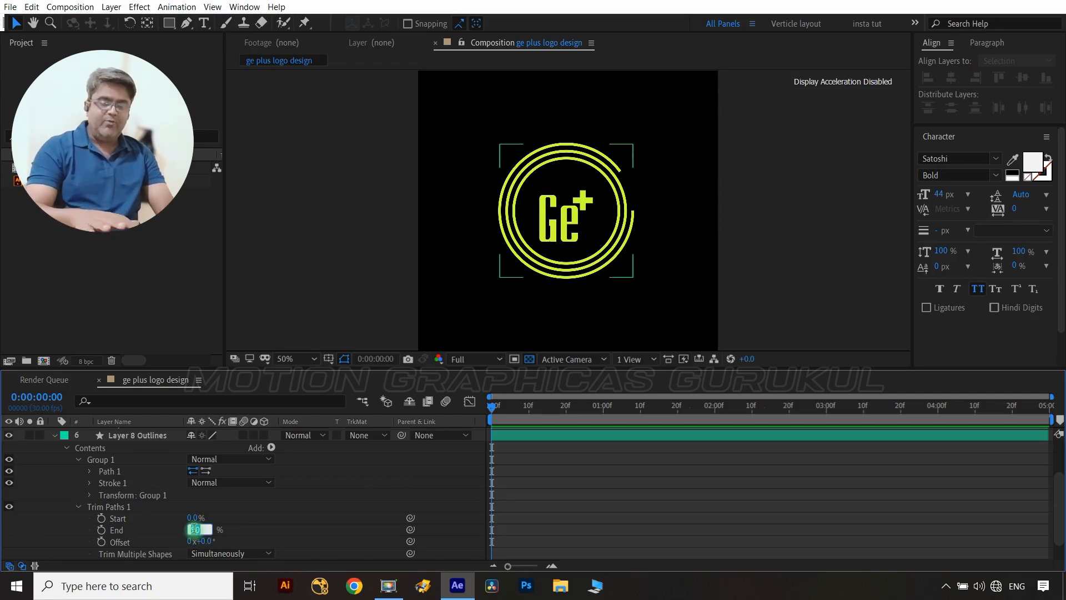
{"action": "left_click", "coordinate": [259, 518]}
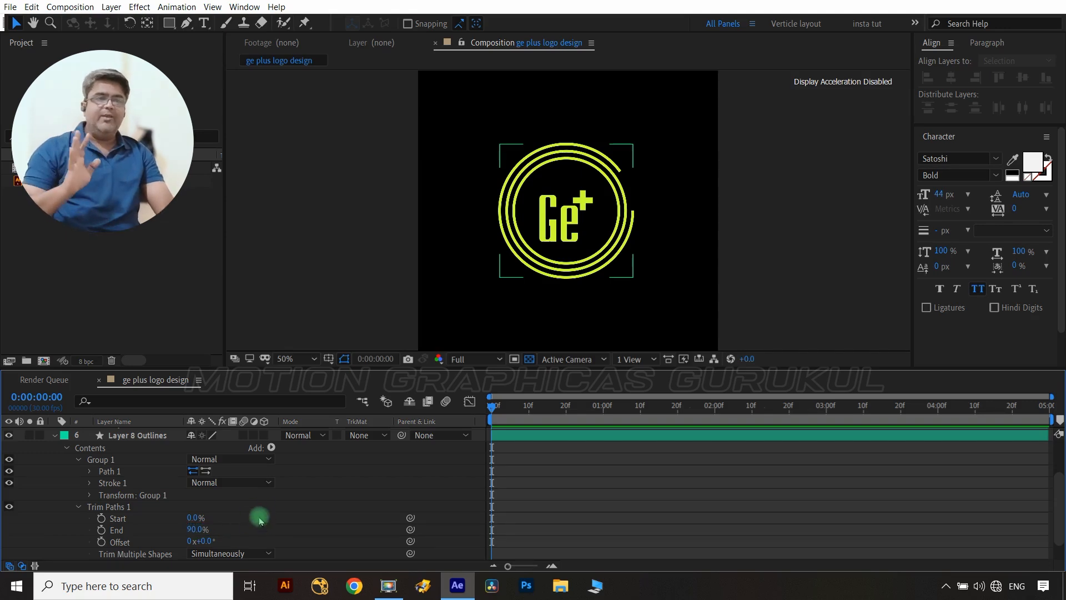
{"action": "left_click", "coordinate": [118, 519]}
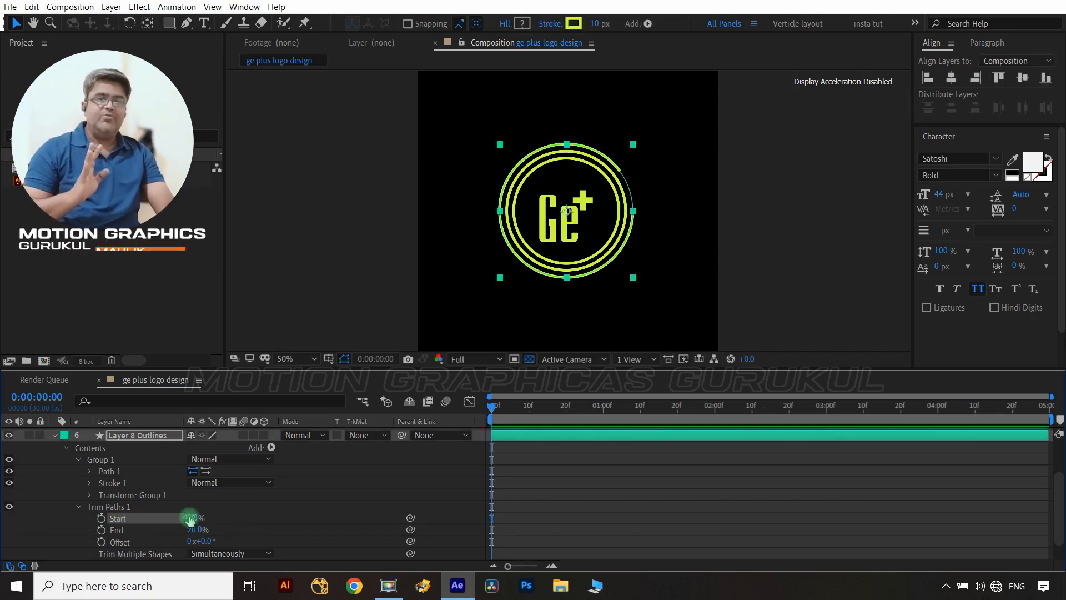
{"action": "left_click", "coordinate": [193, 517]}
{"action": "type", "text": "10"}
{"action": "left_click", "coordinate": [262, 509]}
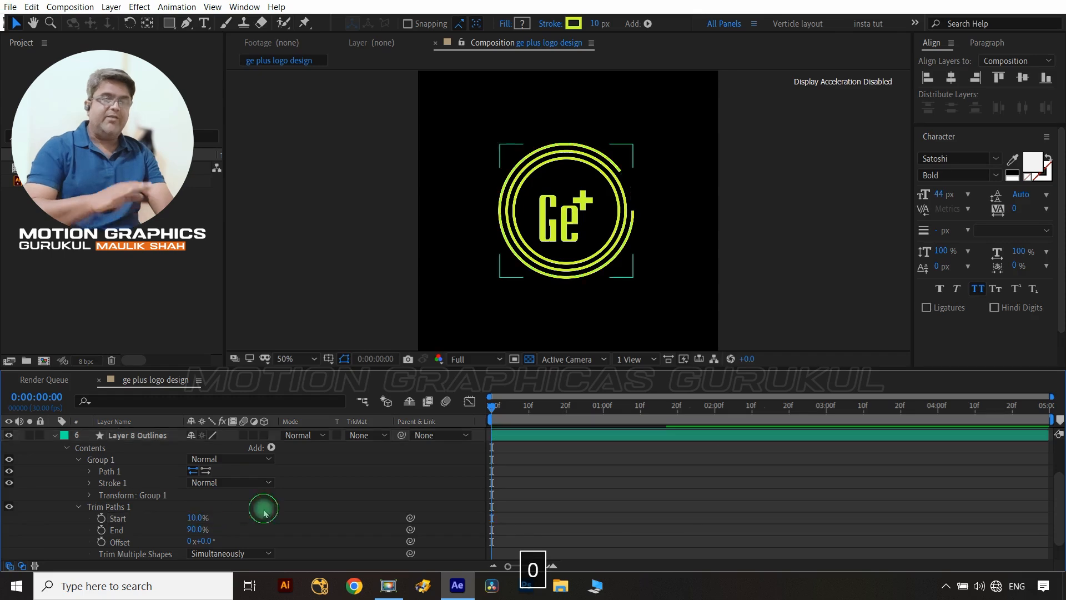
- Set the outer ring's Trim Paths End to 95% and Start to 5%
{"action": "left_click", "coordinate": [197, 530]}
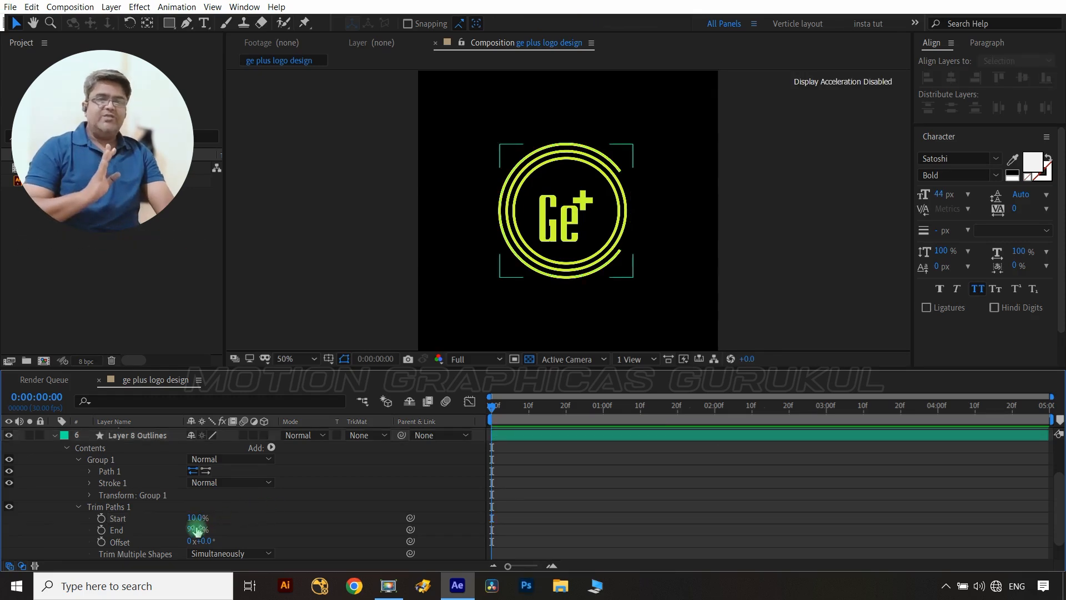
{"action": "left_click", "coordinate": [194, 531]}
{"action": "type", "text": "9"}
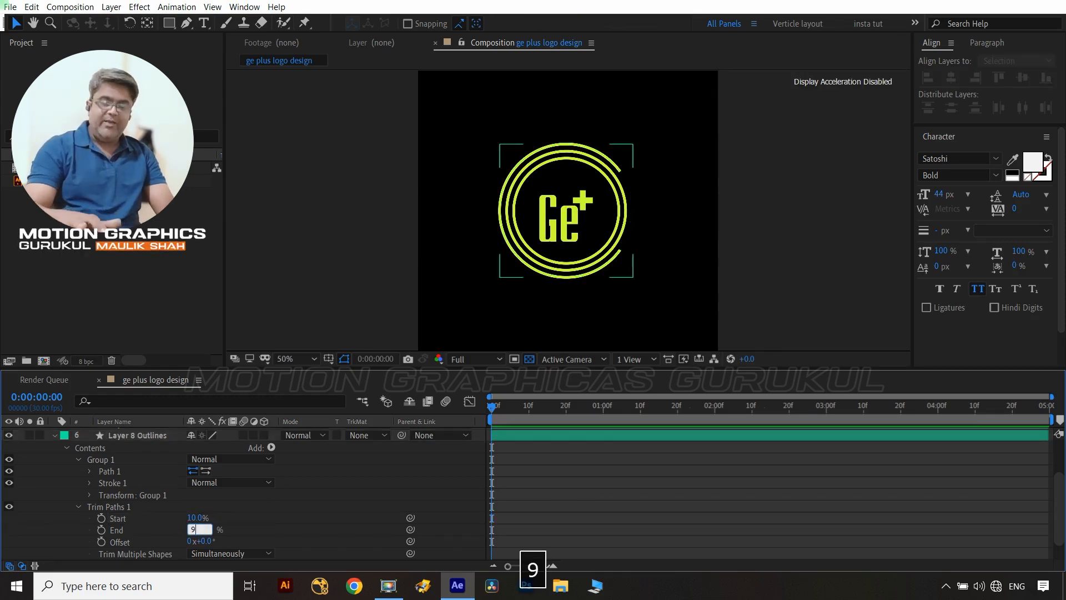
{"action": "type", "text": "5"}
{"action": "left_click", "coordinate": [199, 518]}
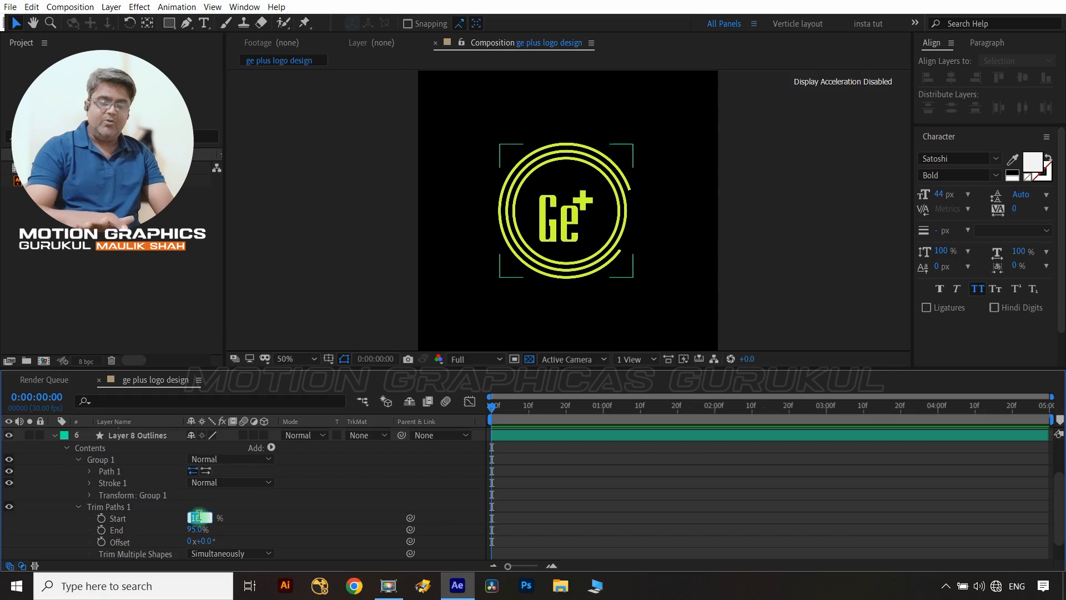
{"action": "type", "text": "5"}
{"action": "left_click", "coordinate": [245, 508]}
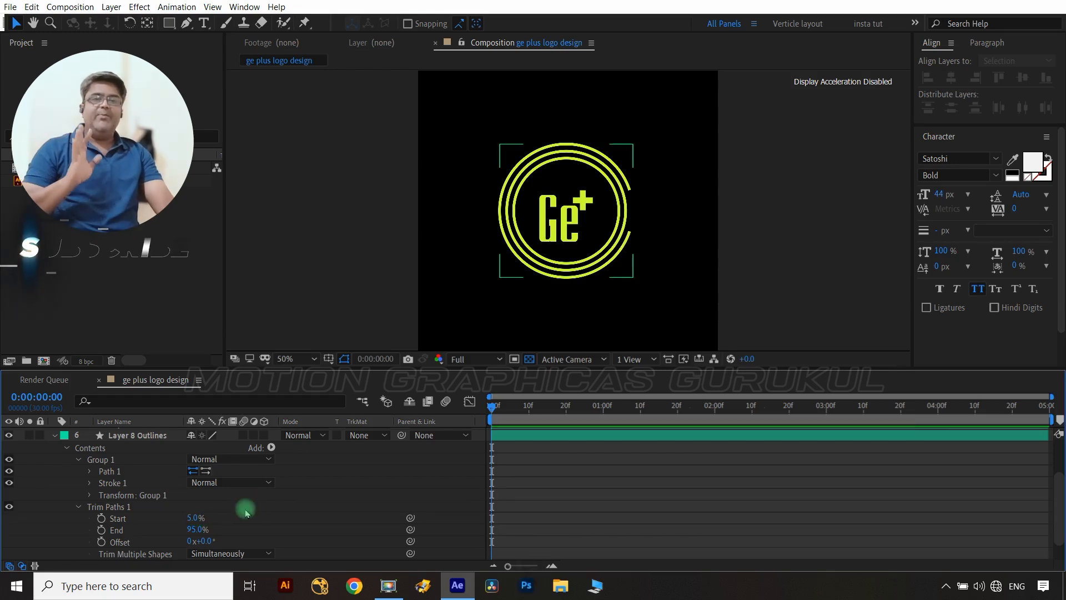
- Taper the outer ring's Stroke 1 with Start Length and End Length both at 60%, and collapse the layer
{"action": "left_click", "coordinate": [79, 506]}
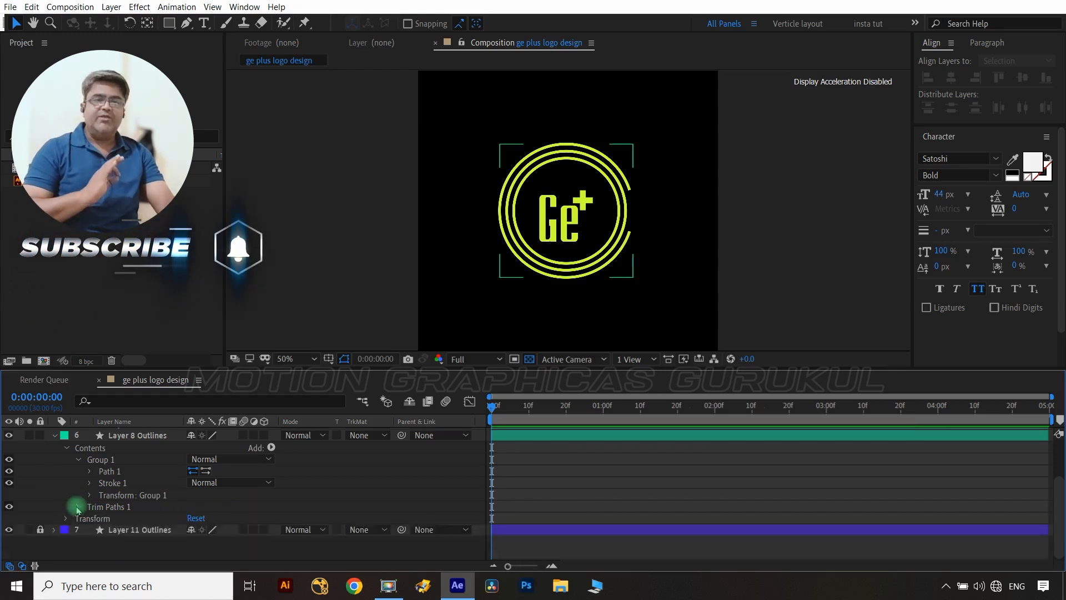
{"action": "left_click", "coordinate": [90, 506]}
{"action": "scroll", "coordinate": [93, 508], "scroll_direction": "down", "scroll_amount": 3}
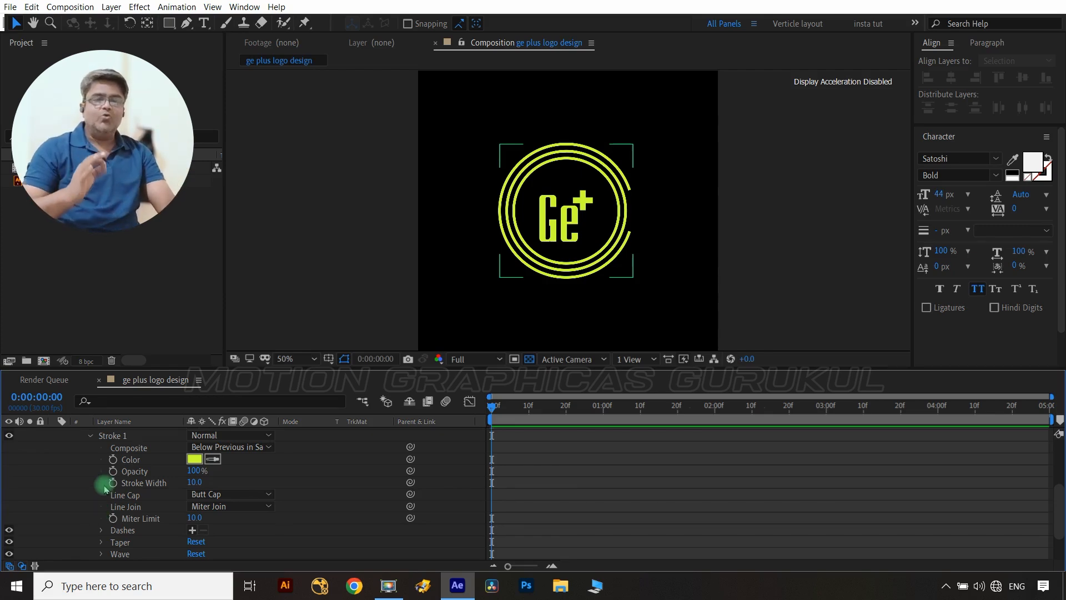
{"action": "left_click", "coordinate": [101, 542]}
{"action": "left_click", "coordinate": [193, 494]}
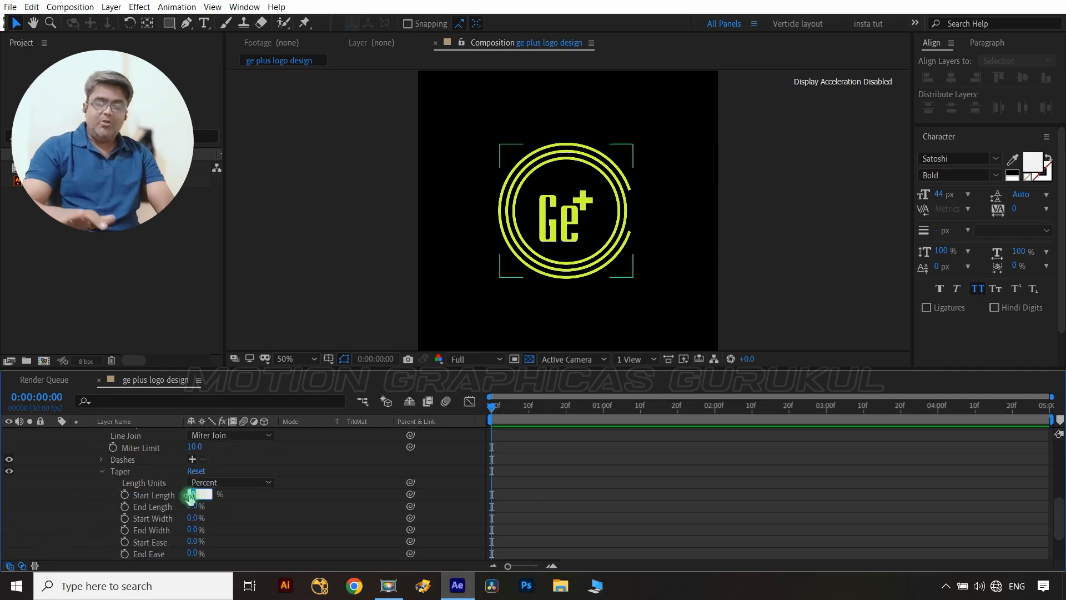
{"action": "type", "text": "60"}
{"action": "left_click", "coordinate": [194, 506]}
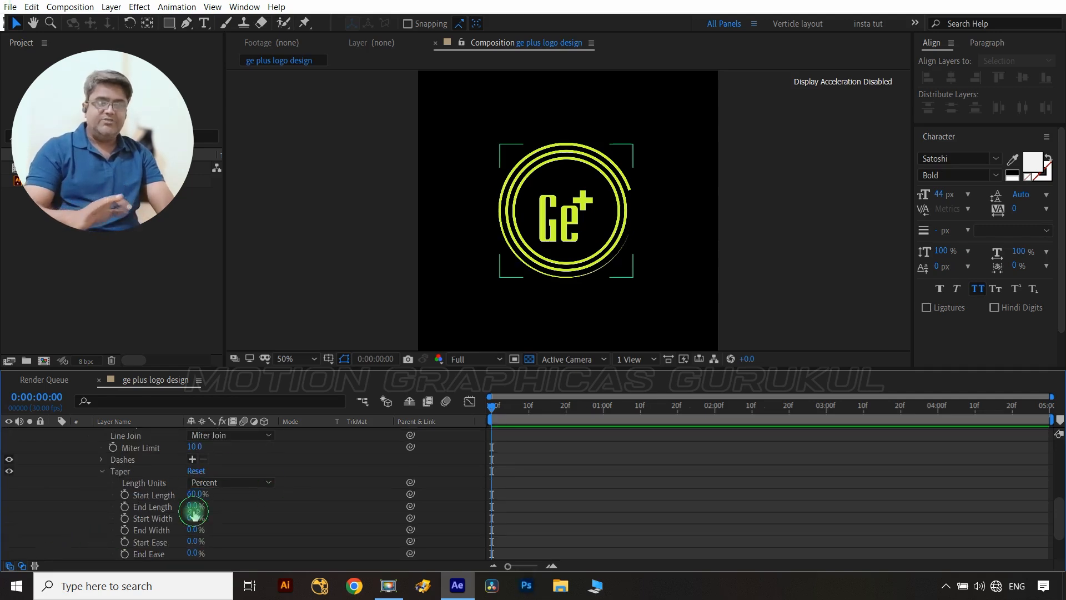
{"action": "type", "text": "60"}
{"action": "left_click", "coordinate": [268, 516]}
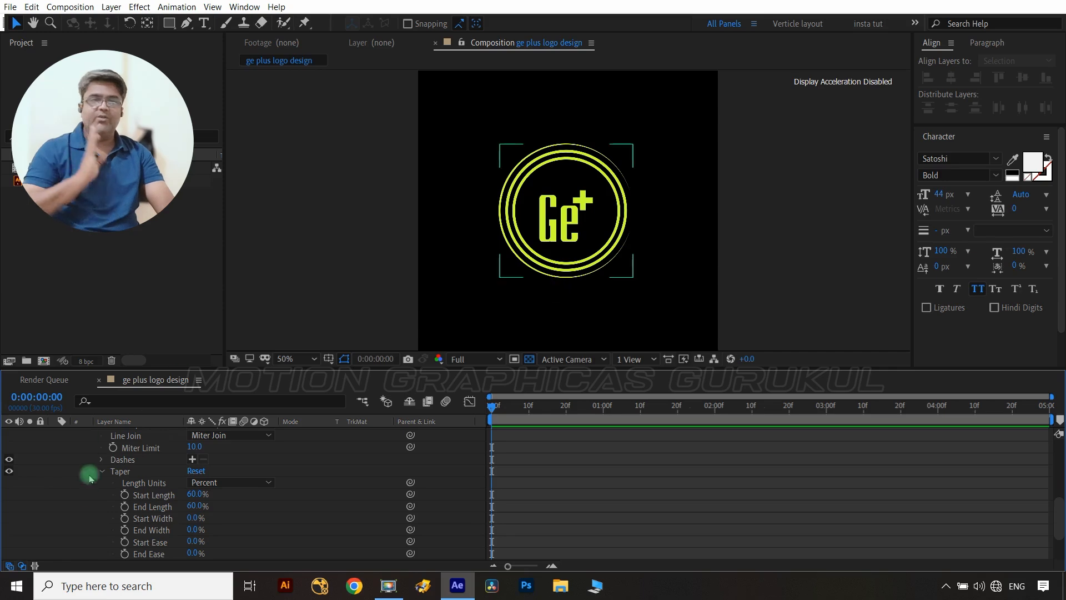
{"action": "scroll", "coordinate": [75, 519], "scroll_direction": "up", "scroll_amount": 5}
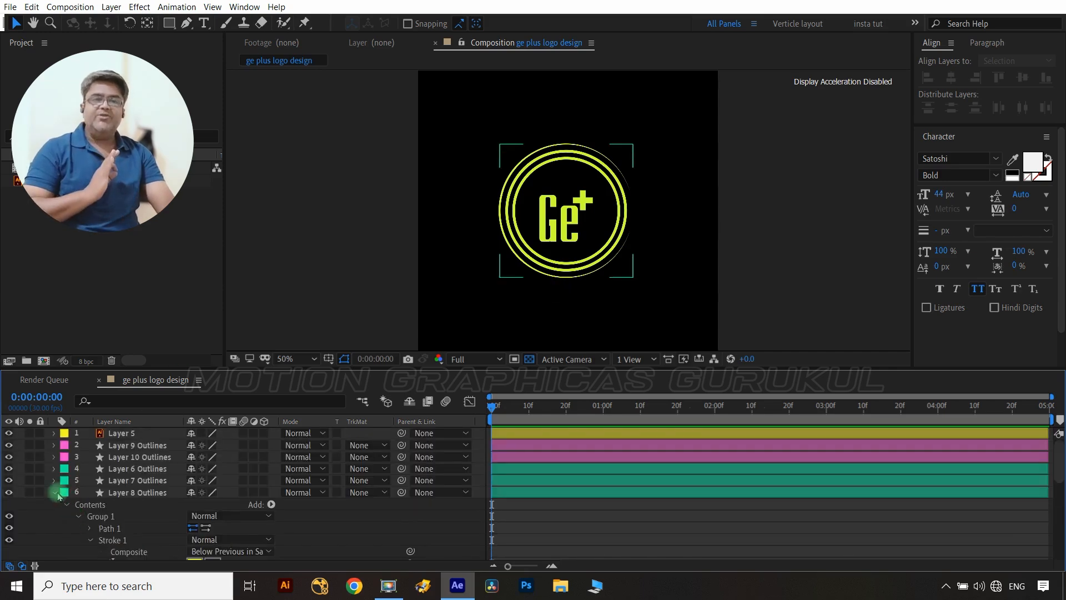
{"action": "left_click", "coordinate": [54, 492]}
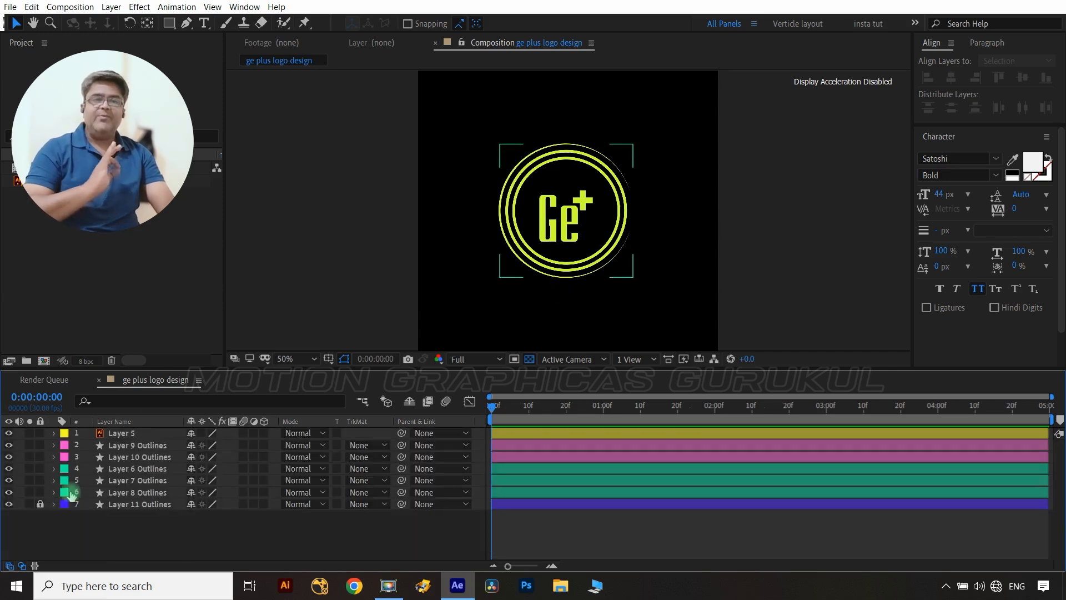
- Delete the two inner ring layers, Layer 6 Outlines and Layer 7 Outlines
{"action": "left_click", "coordinate": [127, 481]}
{"action": "left_click", "coordinate": [128, 470], "text": "ctrl"}
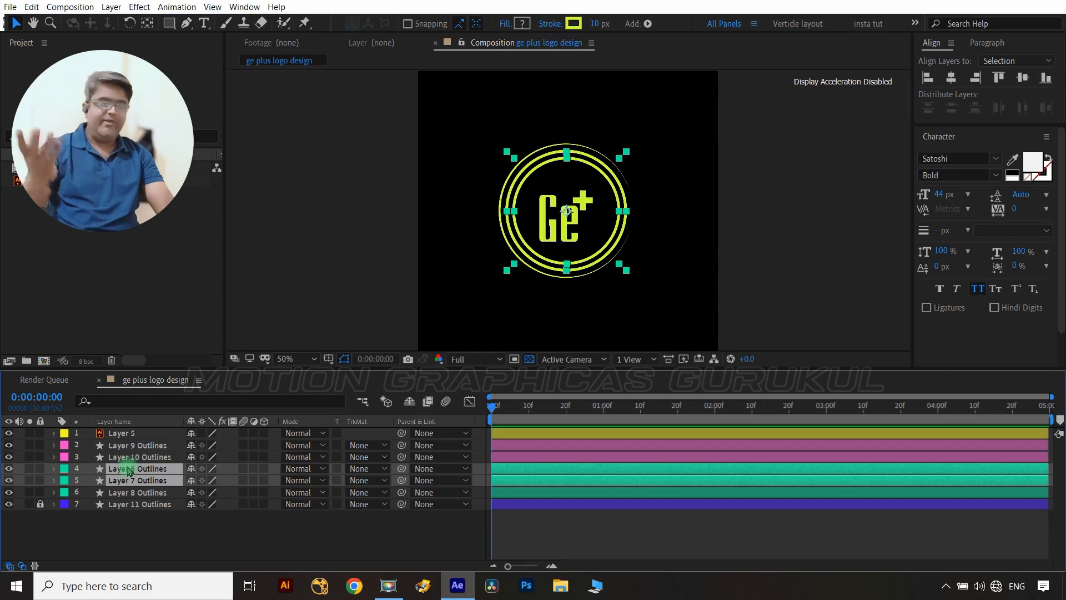
{"action": "key", "text": "Delete"}
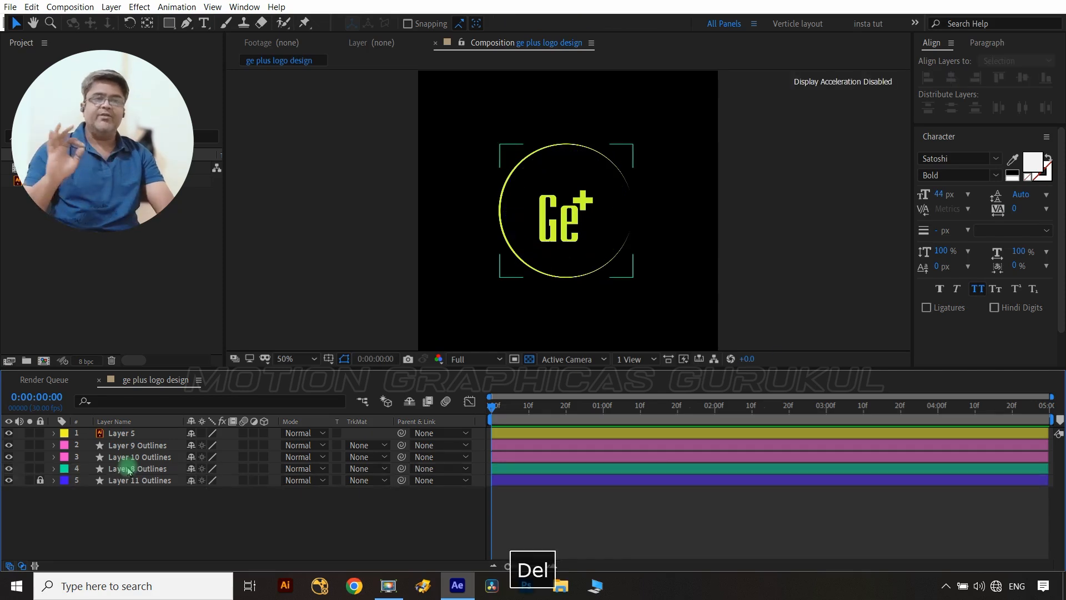
- Duplicate Layer 8 Outlines and scale the copy's circle path down proportionally around its centre to form a slightly smaller concentric ring
{"action": "left_click", "coordinate": [128, 469]}
{"action": "key", "text": "ctrl+d"}
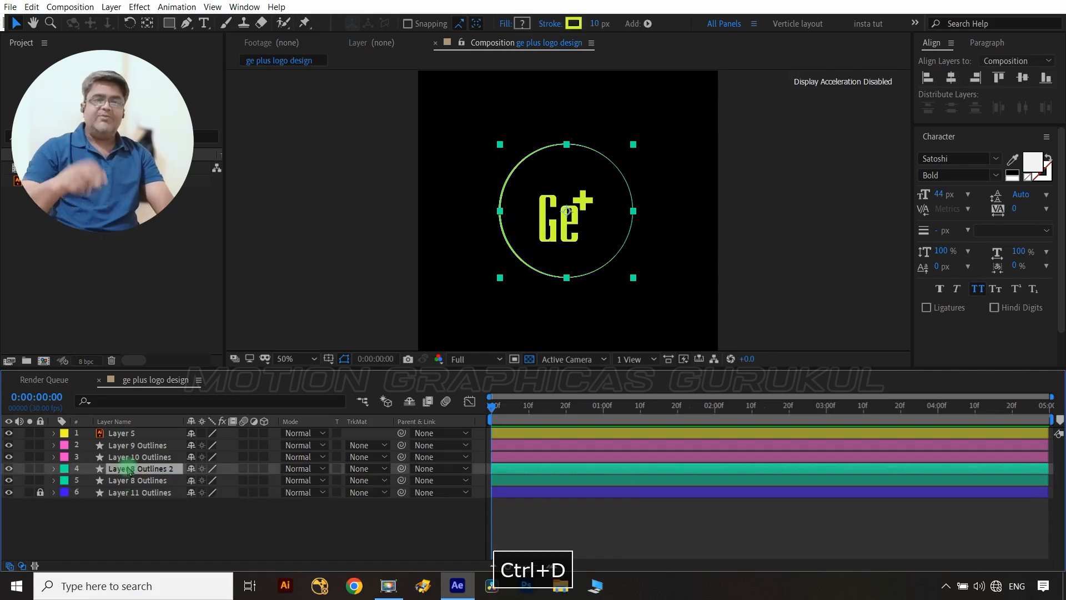
{"action": "left_click", "coordinate": [54, 468]}
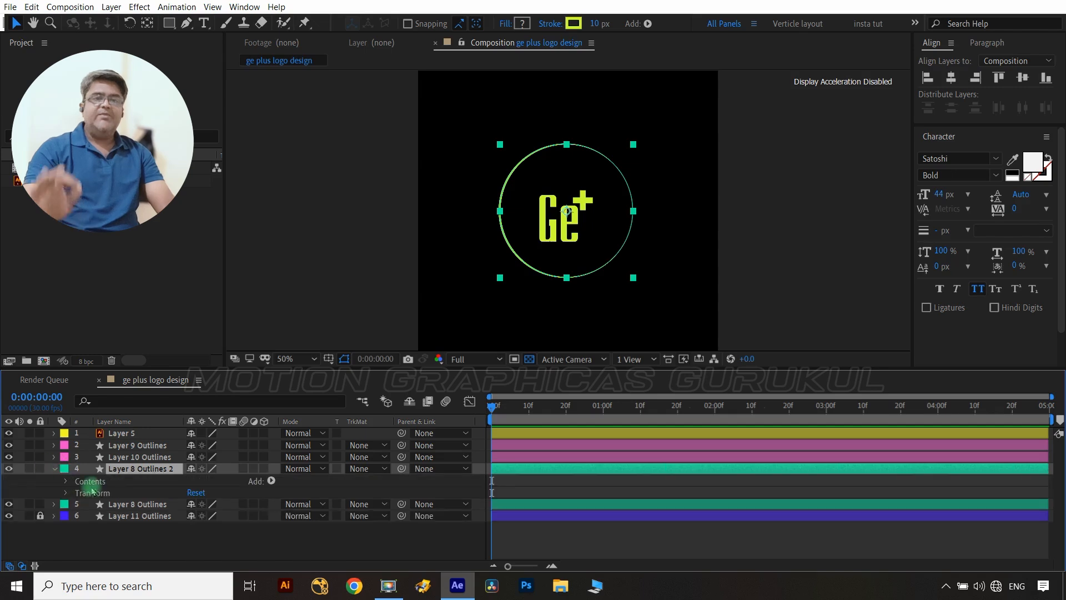
{"action": "left_click", "coordinate": [67, 481]}
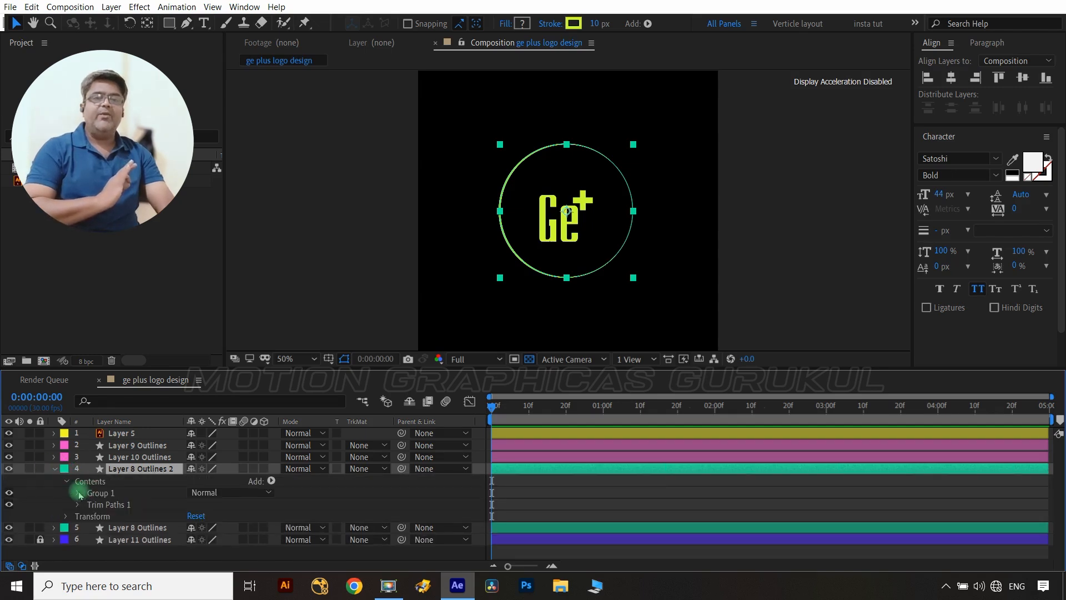
{"action": "left_click", "coordinate": [79, 495]}
{"action": "left_click", "coordinate": [91, 505]}
{"action": "left_click", "coordinate": [129, 516]}
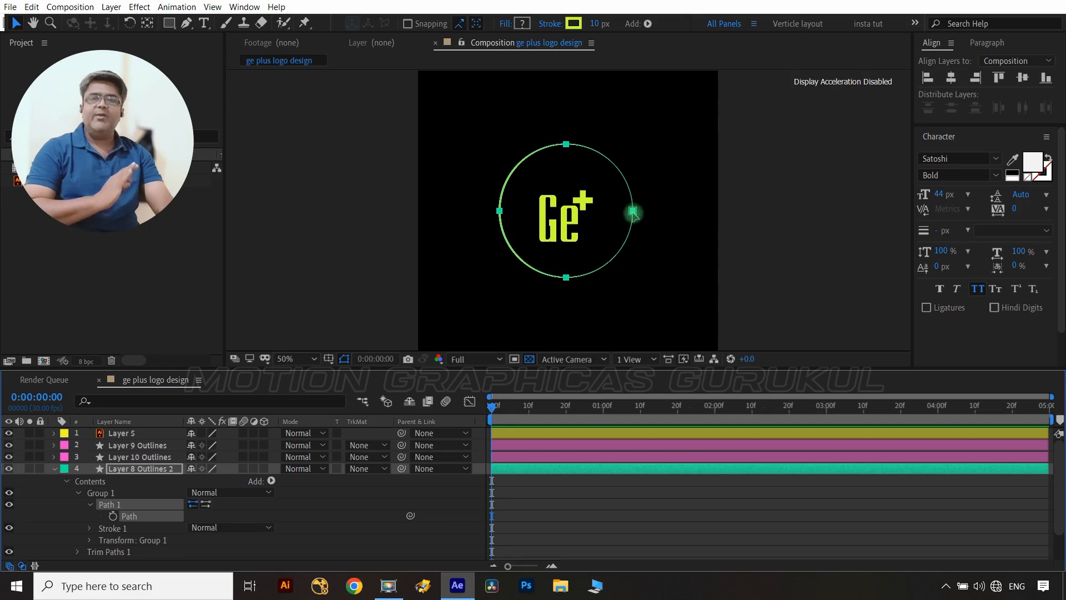
{"action": "double_click", "coordinate": [633, 211]}
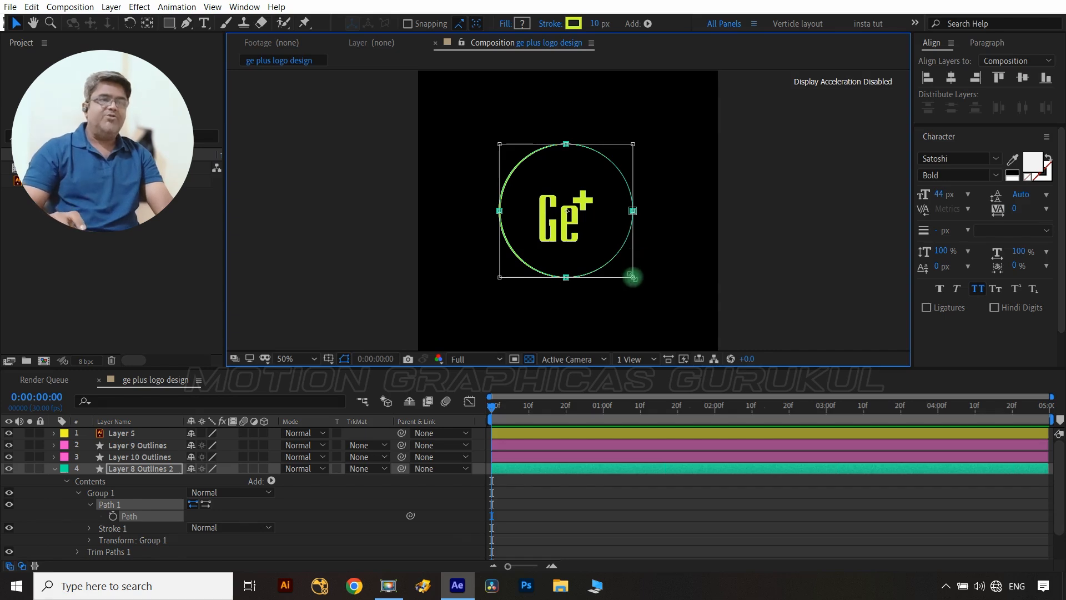
{"action": "left_click_drag", "start_coordinate": [632, 277], "coordinate": [625, 270]}
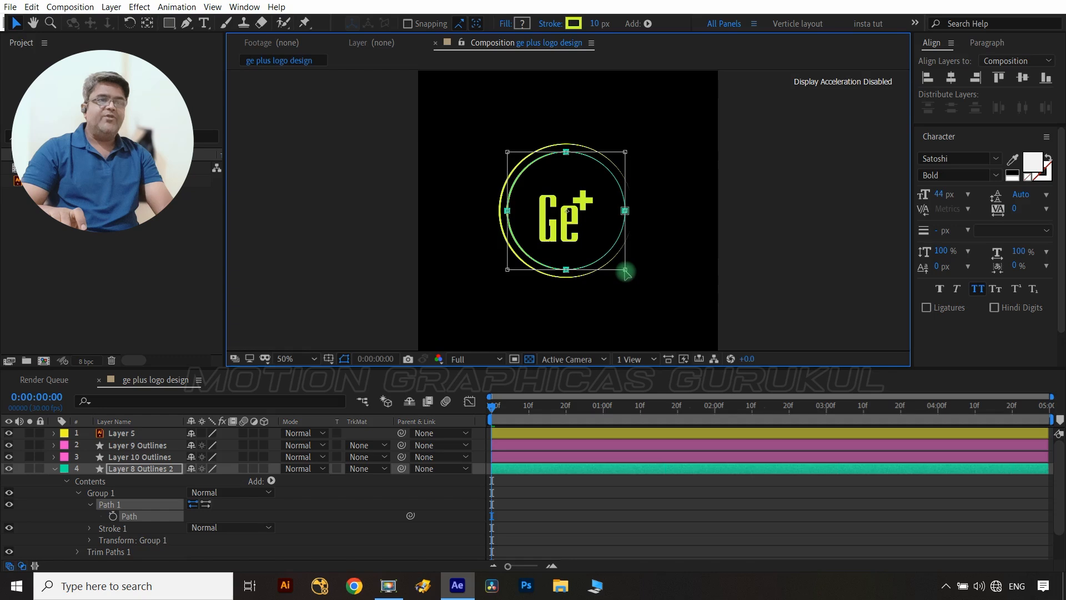
{"action": "left_click", "coordinate": [453, 525]}
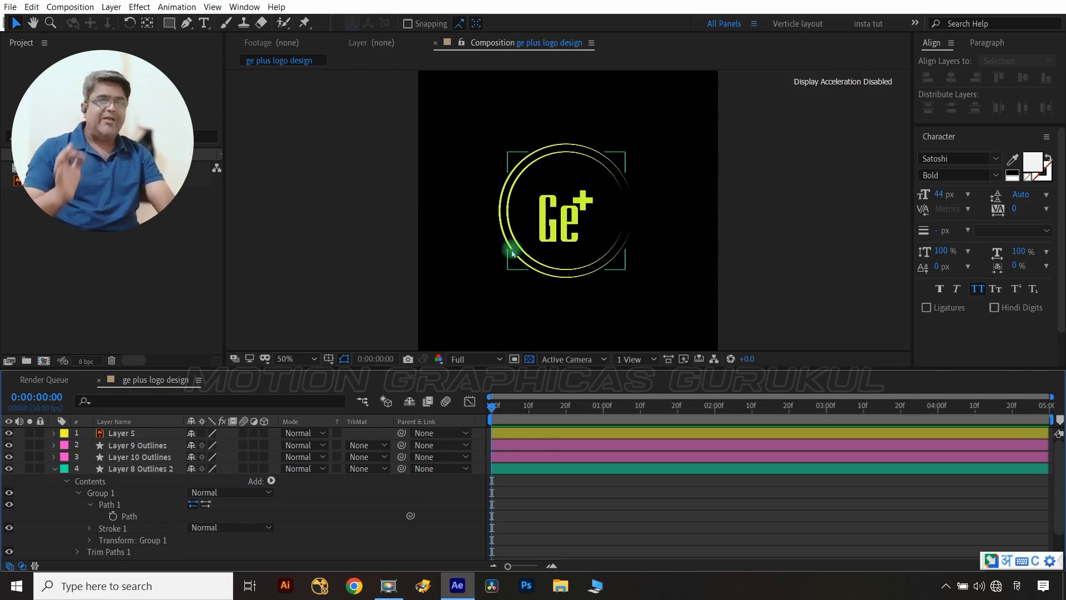
{"action": "left_click", "coordinate": [55, 468]}
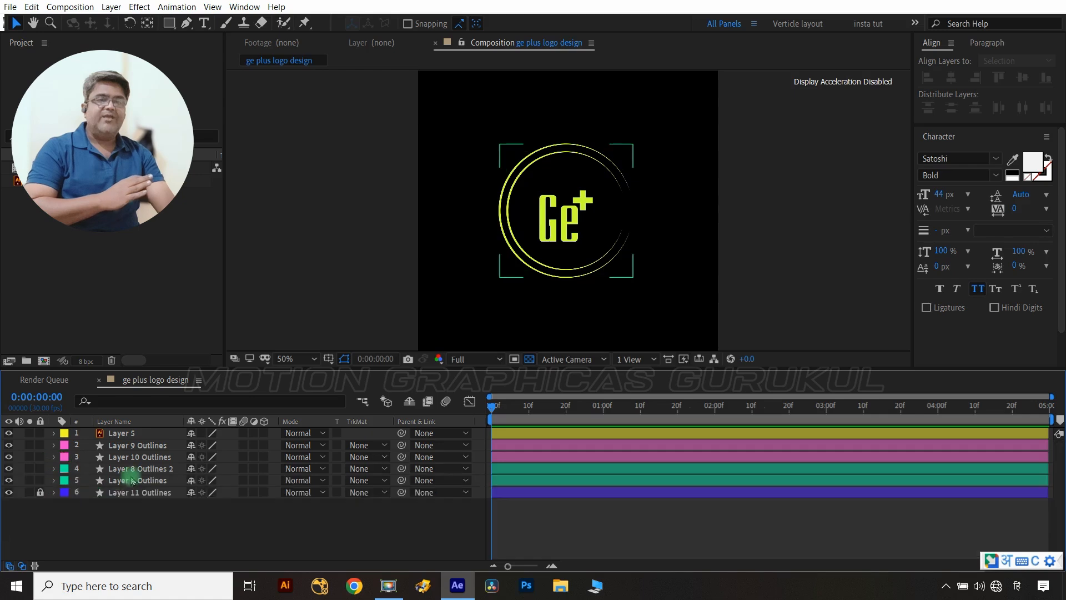
- Duplicate Layer 8 Outlines 2 and scale the copy's circle path down proportionally around its centre to form the innermost ring
{"action": "left_click", "coordinate": [131, 469]}
{"action": "key", "text": "ctrl+d"}
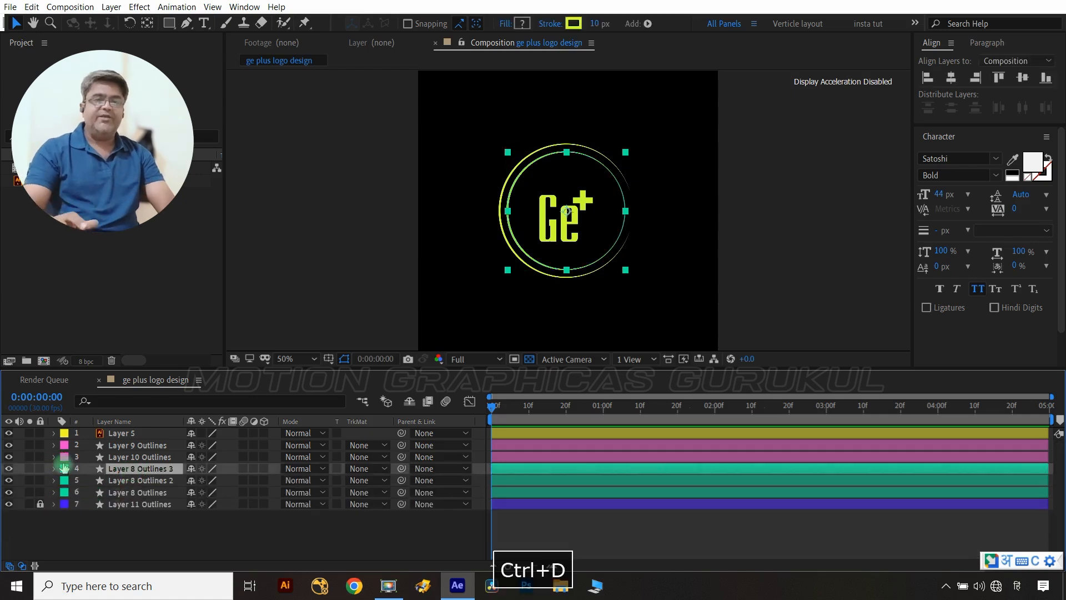
{"action": "left_click", "coordinate": [54, 469]}
{"action": "left_click", "coordinate": [65, 482]}
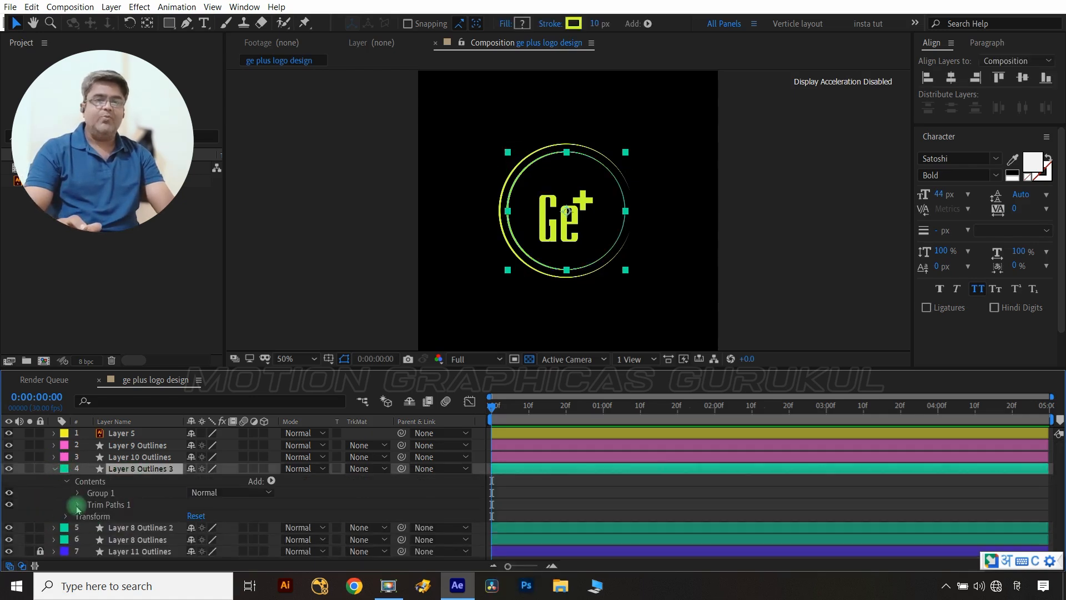
{"action": "left_click", "coordinate": [78, 494]}
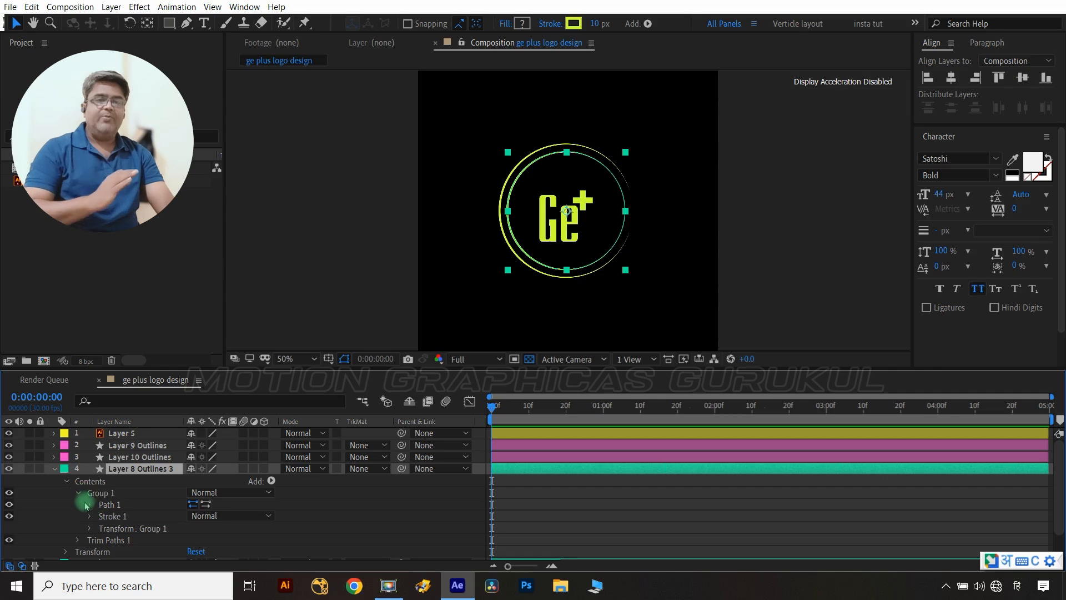
{"action": "left_click", "coordinate": [90, 504]}
{"action": "left_click", "coordinate": [129, 515]}
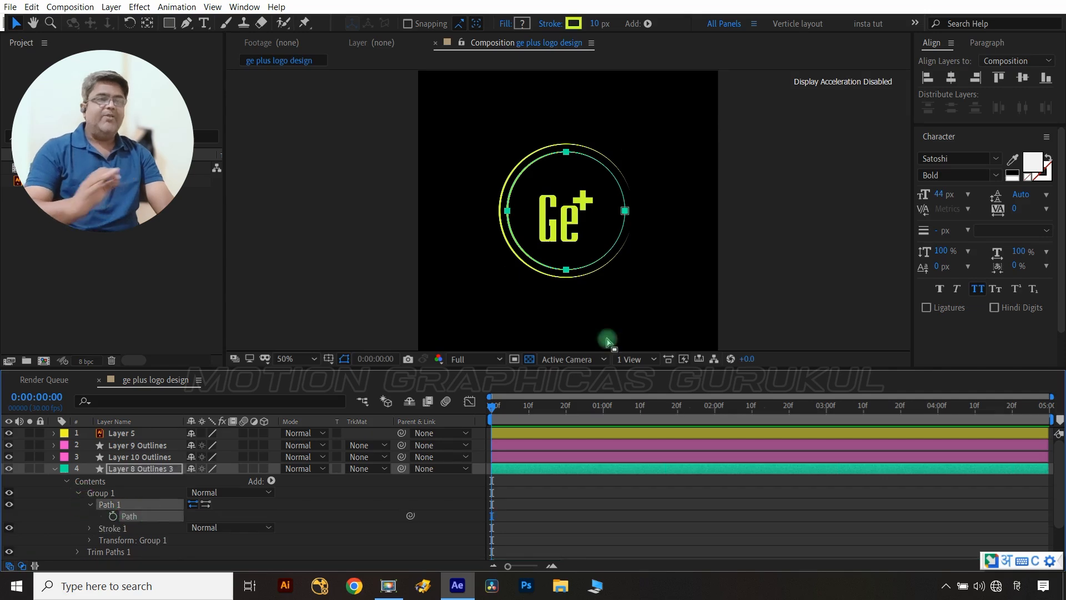
{"action": "double_click", "coordinate": [629, 216]}
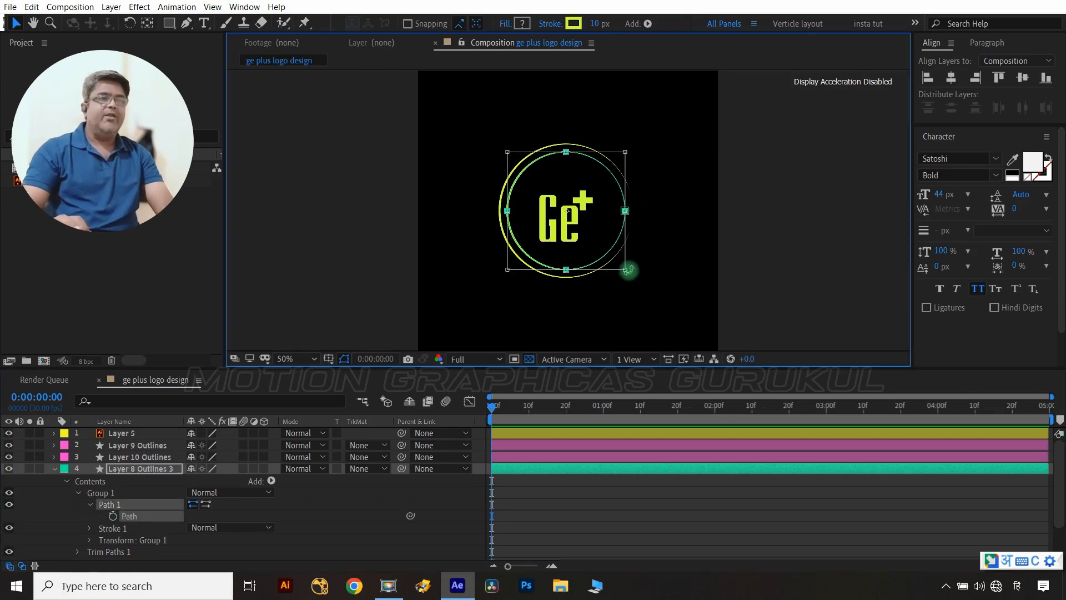
{"action": "left_click_drag", "start_coordinate": [624, 270], "coordinate": [619, 270]}
{"action": "left_click", "coordinate": [373, 507]}
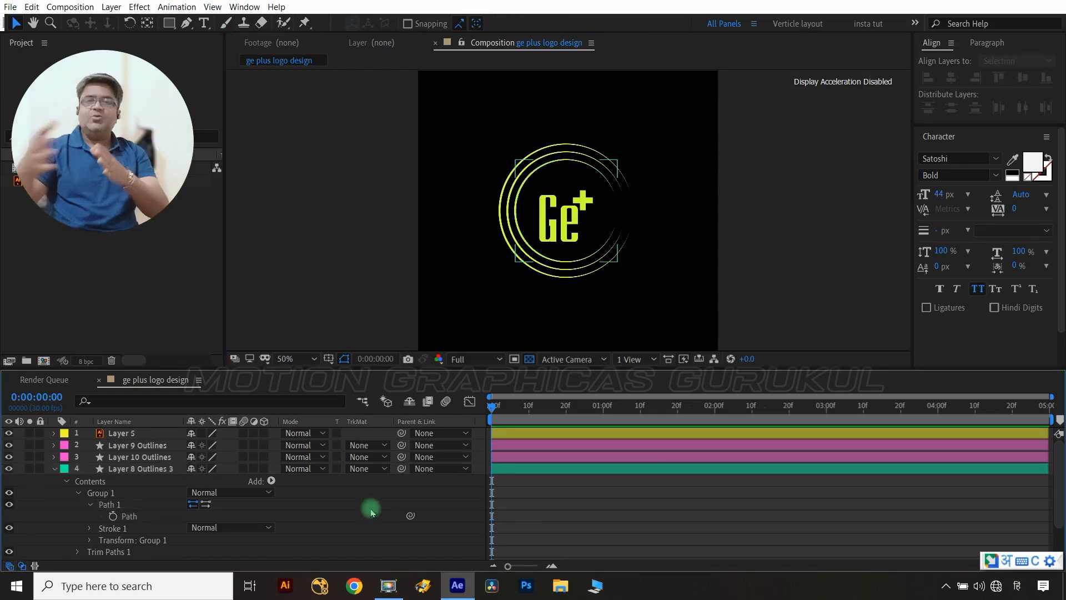
{"action": "left_click", "coordinate": [55, 468]}
- Turn all three ring layers, Layer 8 Outlines, Outlines 2 and Outlines 3, into 3D layers
{"action": "left_click", "coordinate": [139, 468]}
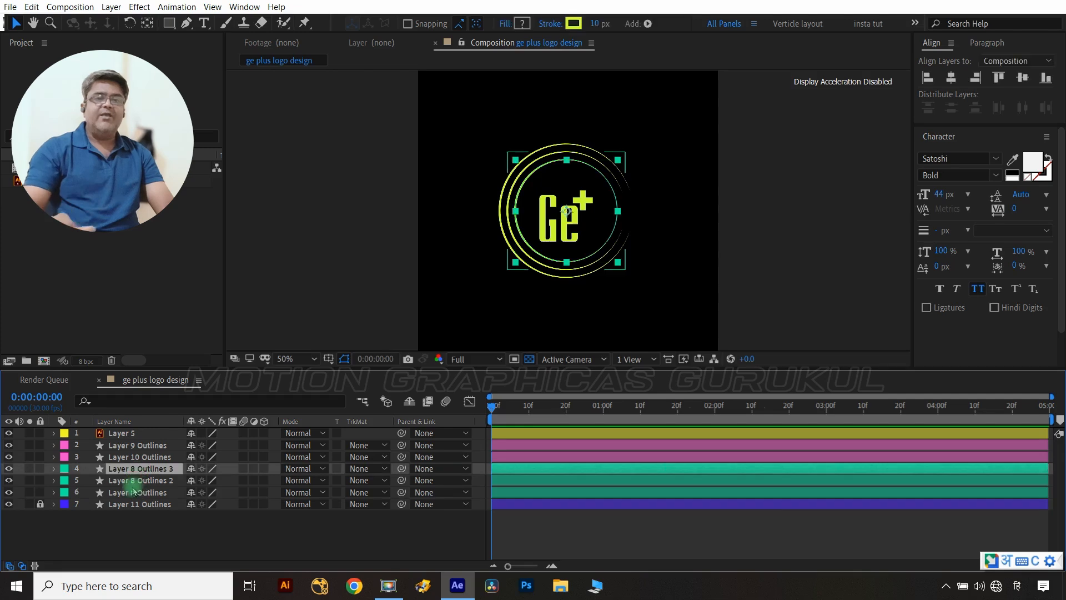
{"action": "left_click", "coordinate": [134, 493], "text": "shift"}
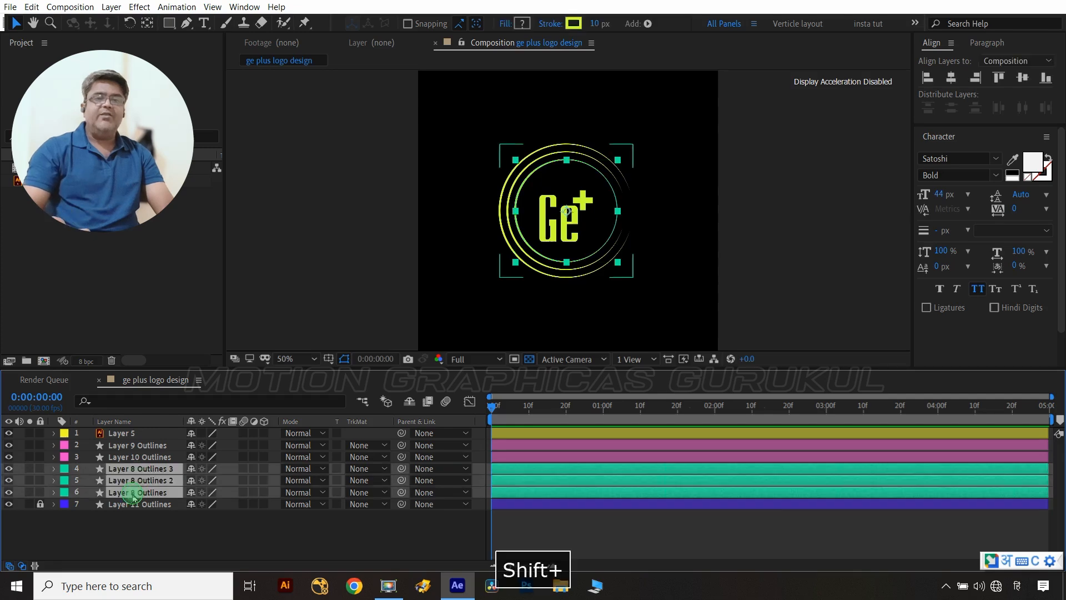
{"action": "left_click", "coordinate": [265, 469]}
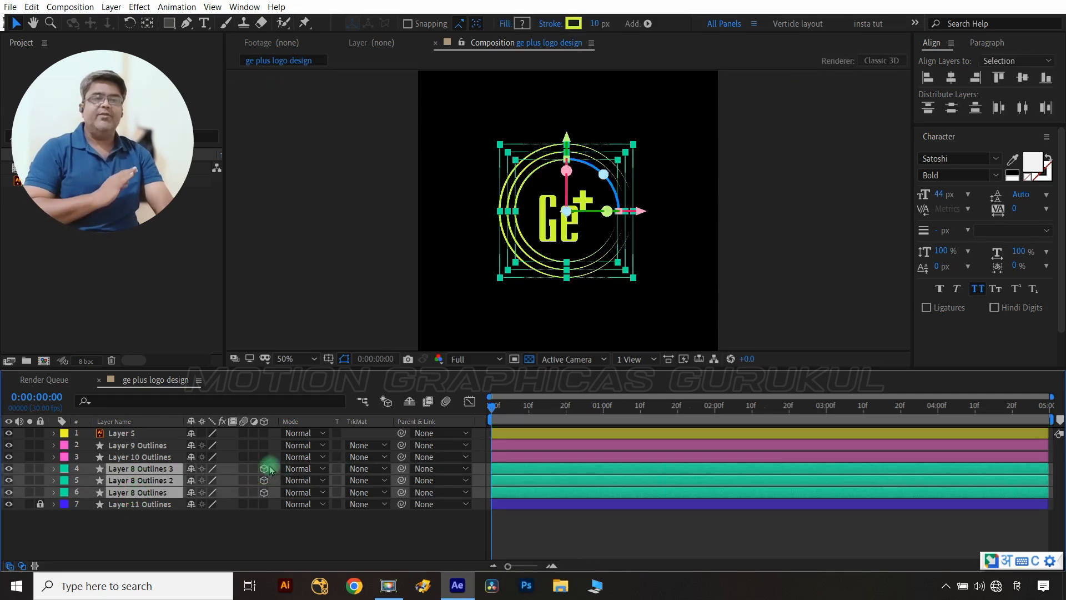
{"action": "left_click", "coordinate": [183, 541]}
- Switch the system keyboard input language from Hindi to English so that keyboard shortcuts reach the timeline
{"action": "left_click", "coordinate": [154, 480]}
{"action": "key", "text": "r"}
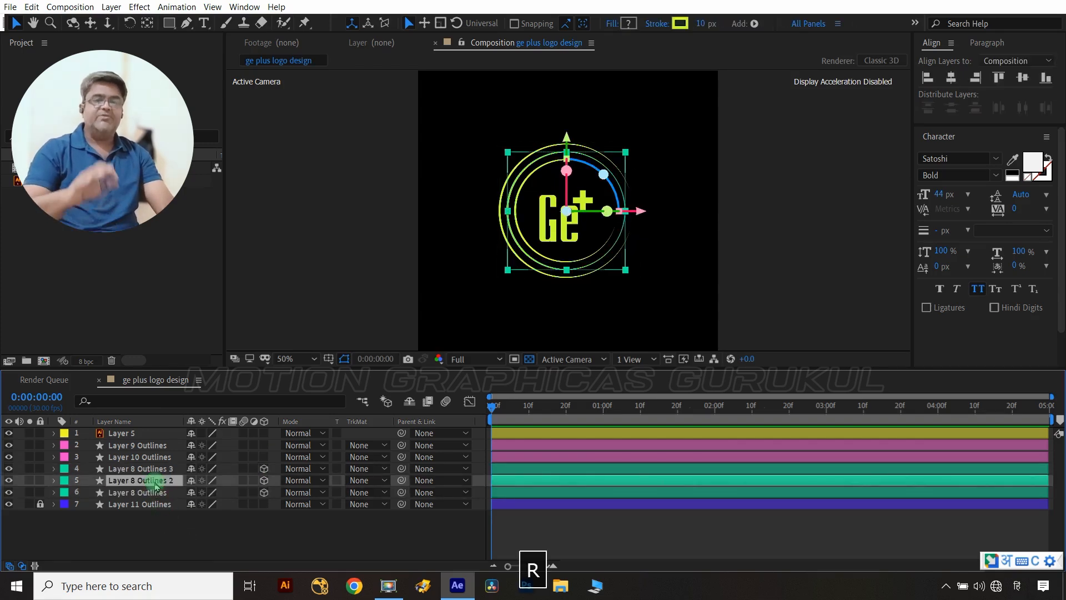
{"action": "left_click", "coordinate": [766, 514]}
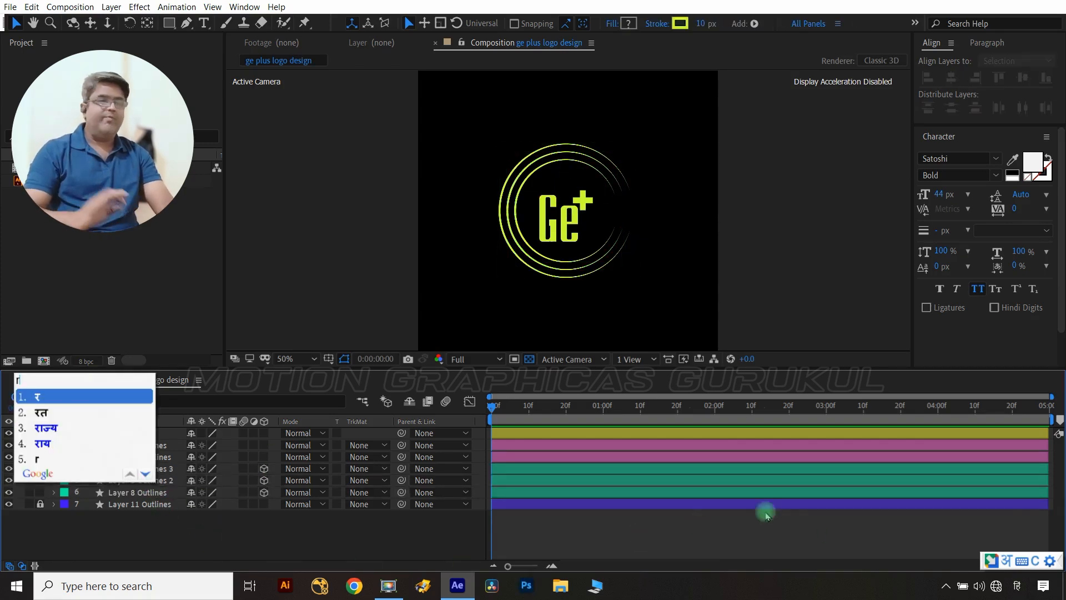
{"action": "left_click", "coordinate": [1017, 585]}
{"action": "left_click", "coordinate": [925, 246]}
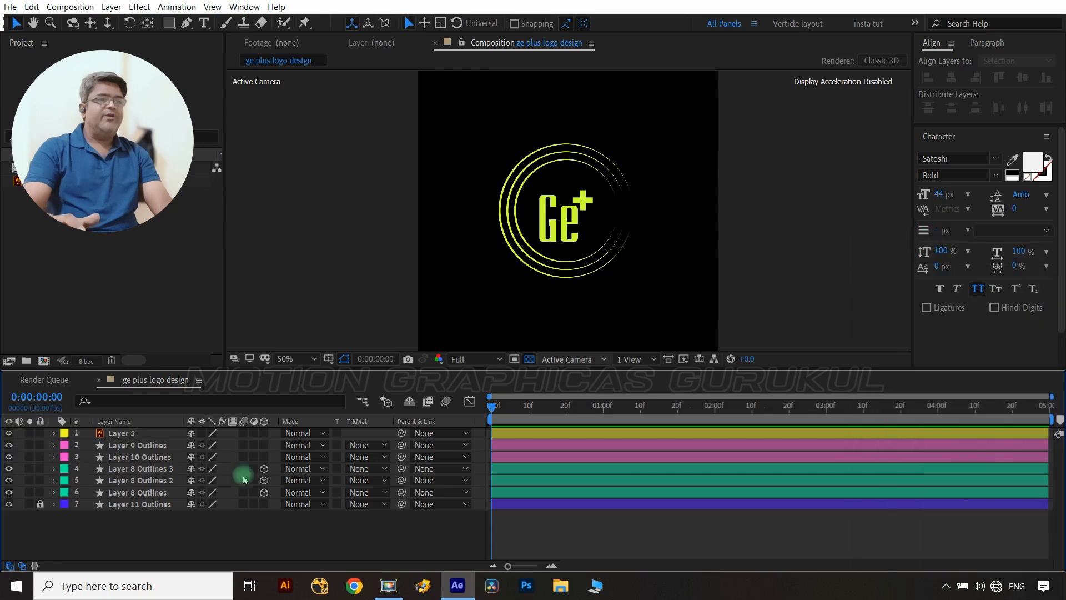
- Reveal the rotation properties of the middle ring, Layer 8 Outlines 2, and set its Z Rotation to -25°
{"action": "left_click", "coordinate": [147, 480]}
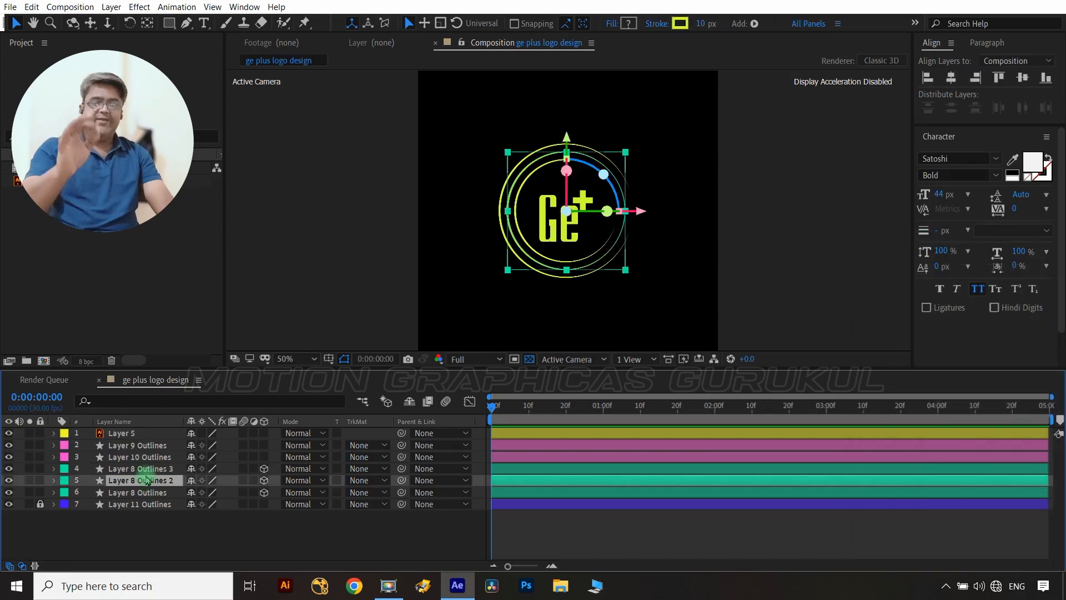
{"action": "key", "text": "r"}
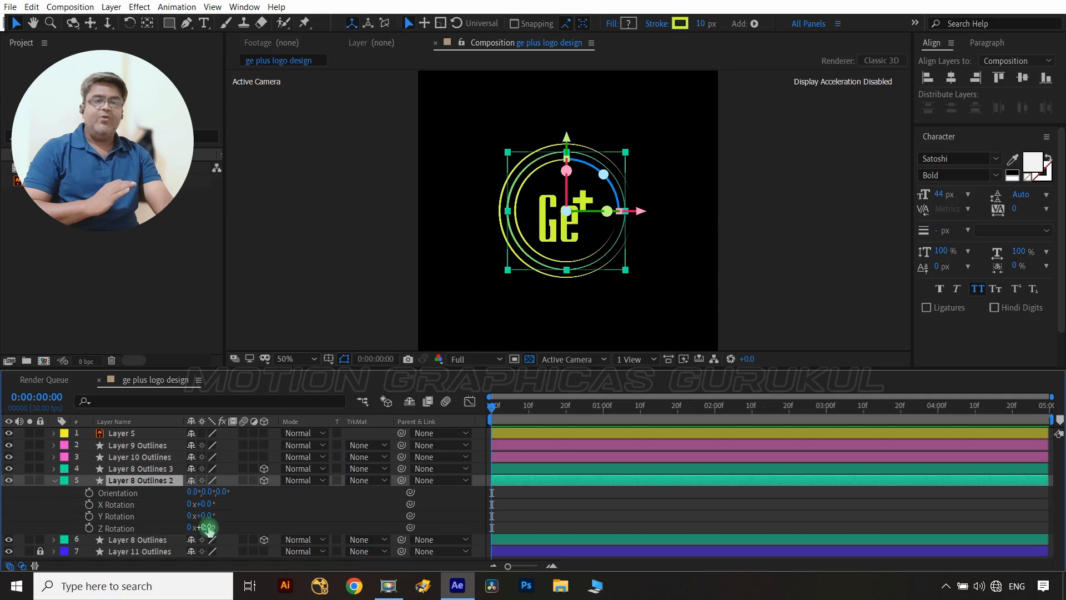
{"action": "type", "text": "-2"}
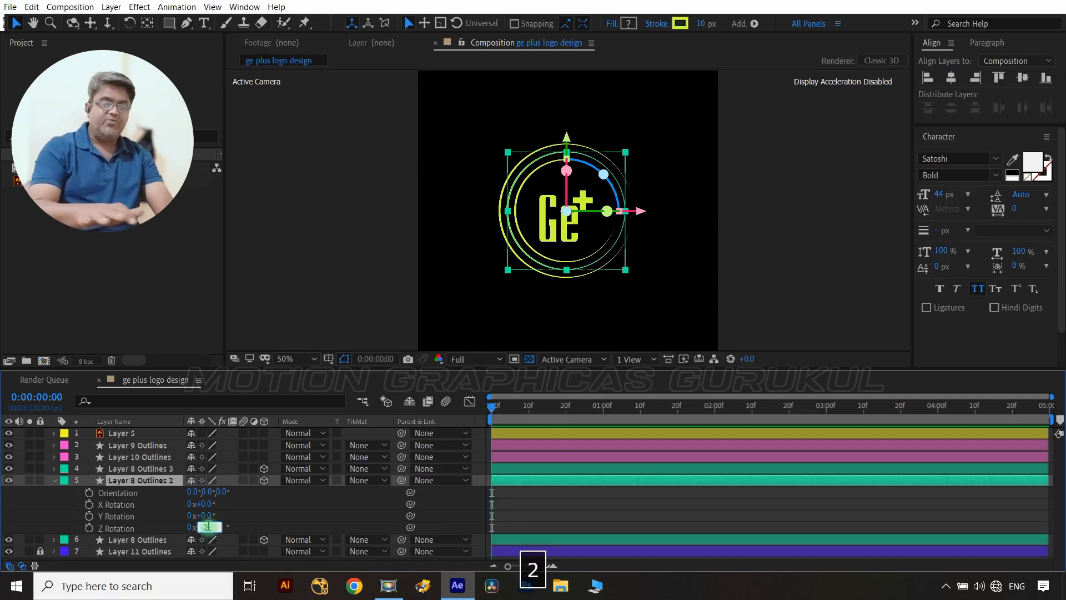
{"action": "type", "text": "5"}
{"action": "left_click", "coordinate": [289, 522]}
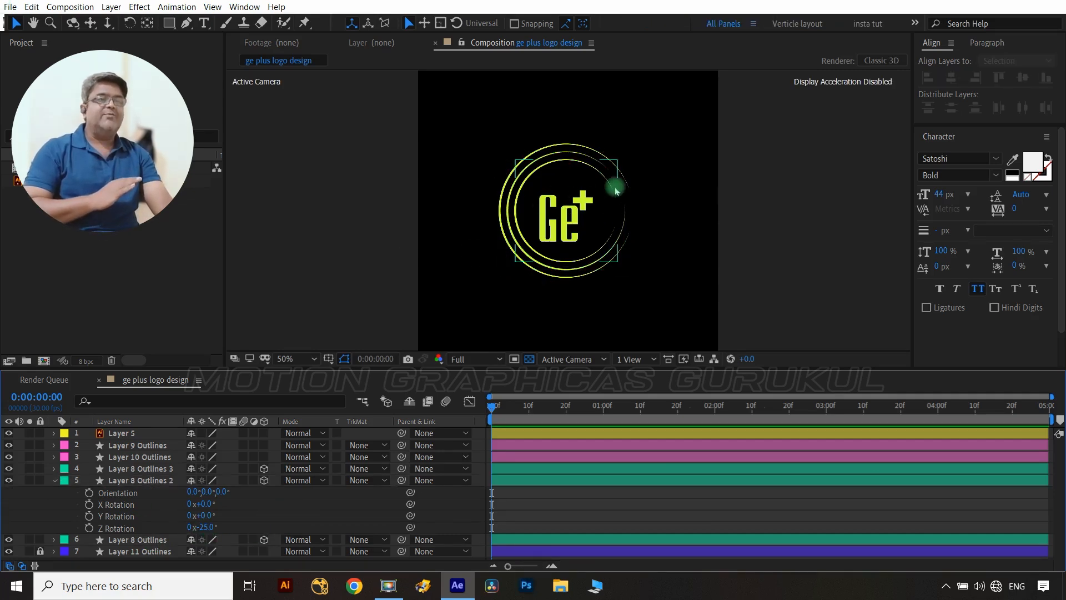
- Reveal the rotation properties of the innermost ring, Layer 8 Outlines 3, and set its Z Rotation to -50°
{"action": "left_click", "coordinate": [142, 470]}
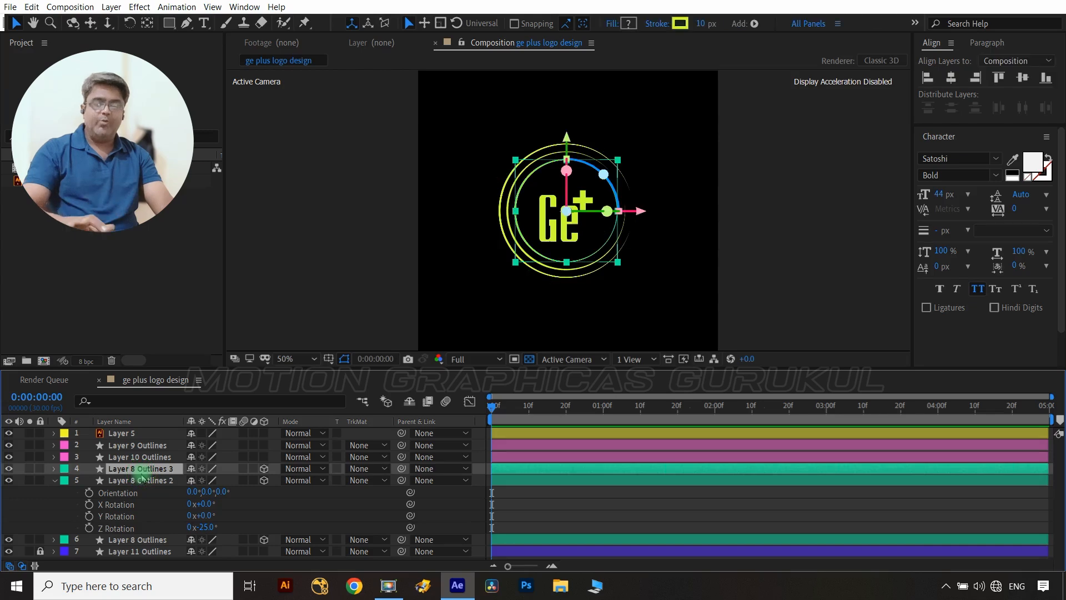
{"action": "key", "text": "r"}
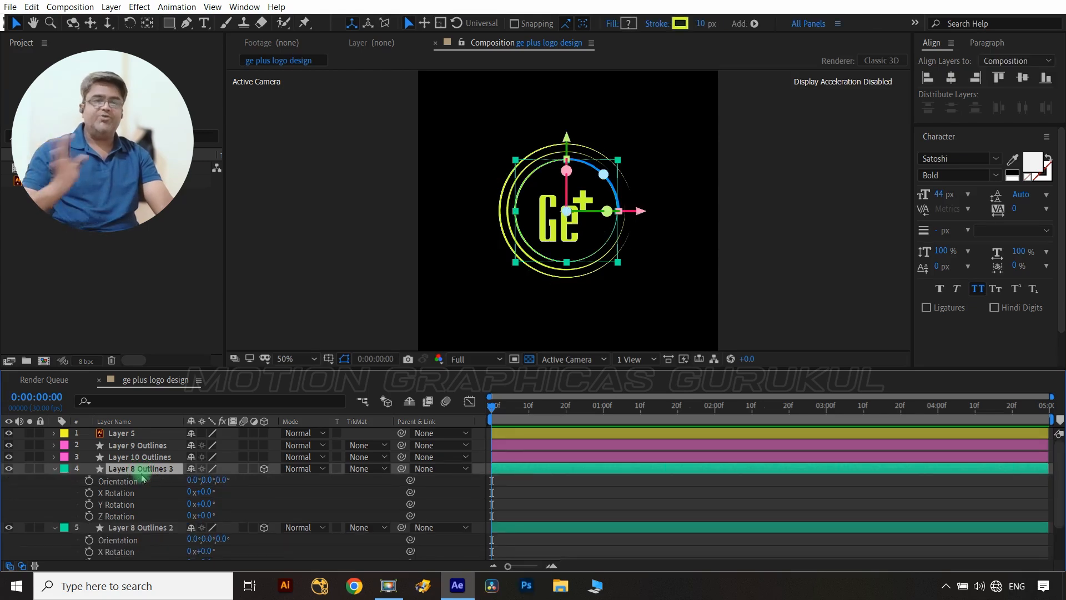
{"action": "left_click", "coordinate": [210, 516]}
{"action": "type", "text": "-"}
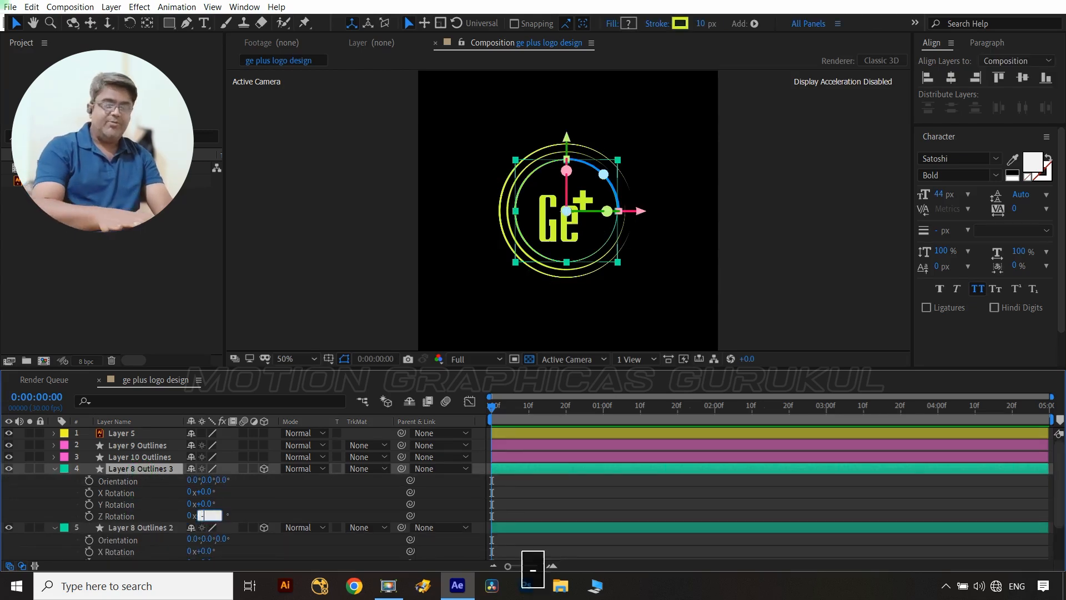
{"action": "type", "text": "50"}
{"action": "left_click", "coordinate": [272, 508]}
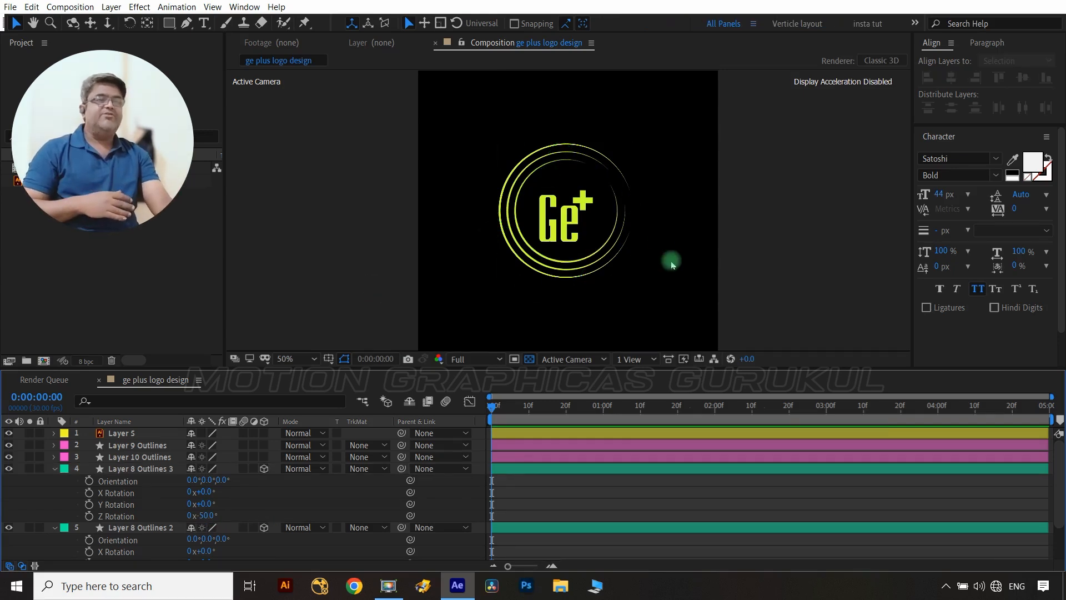
{"action": "key", "text": "ctrl+shift+h"}
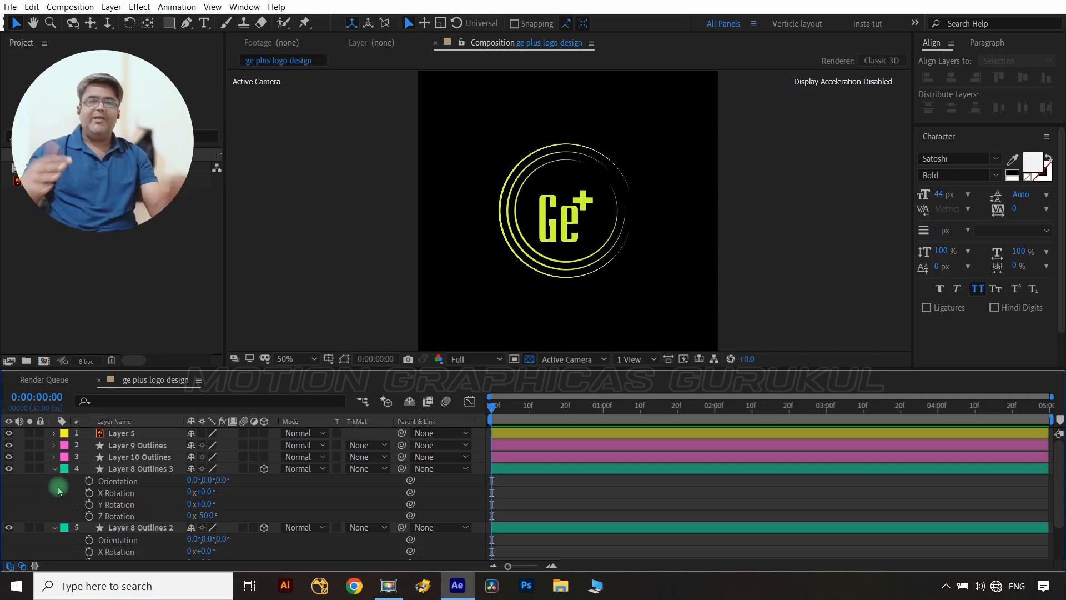
- Reveal the rotation properties of the outer ring, Layer 8 Outlines, and enable X and Y Rotation keyframes at 0:00:00:00
{"action": "scroll", "coordinate": [135, 543], "scroll_direction": "down", "scroll_amount": 2}
{"action": "left_click", "coordinate": [138, 541]}
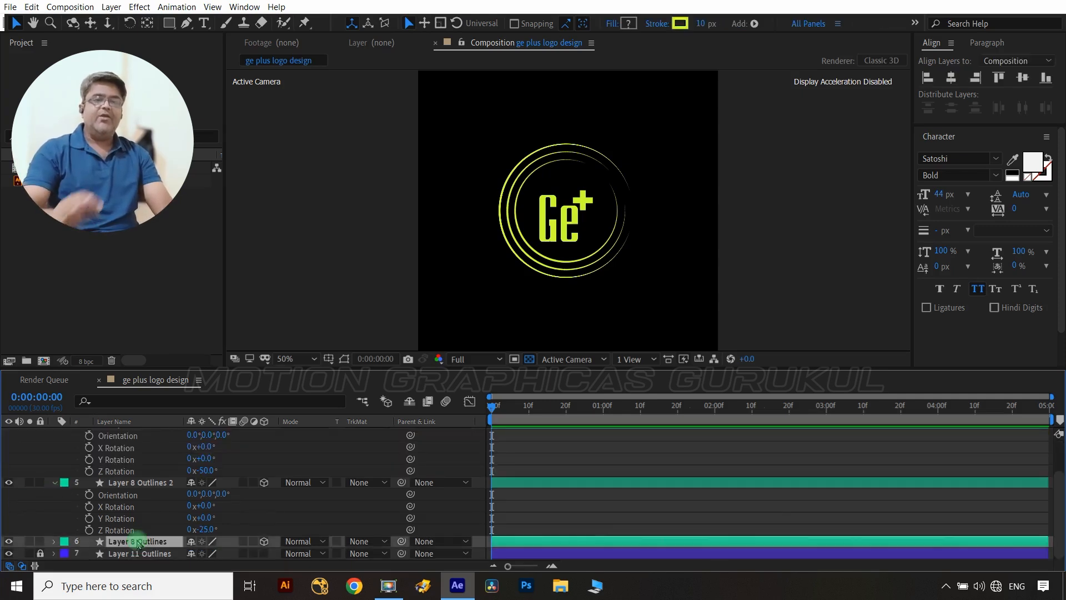
{"action": "key", "text": "r"}
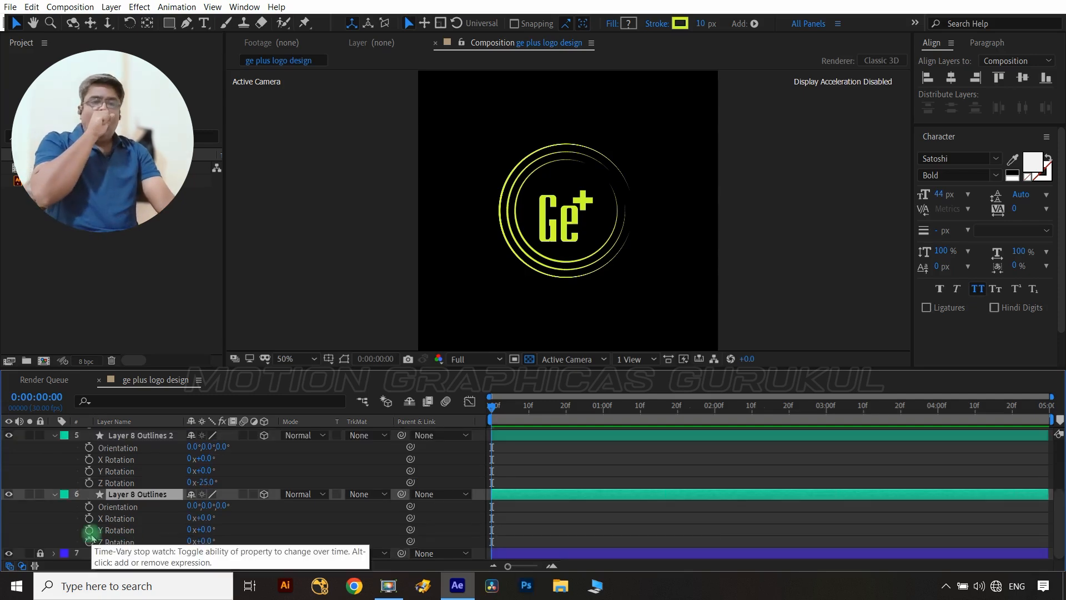
{"action": "left_click", "coordinate": [89, 529]}
{"action": "left_click", "coordinate": [89, 518]}
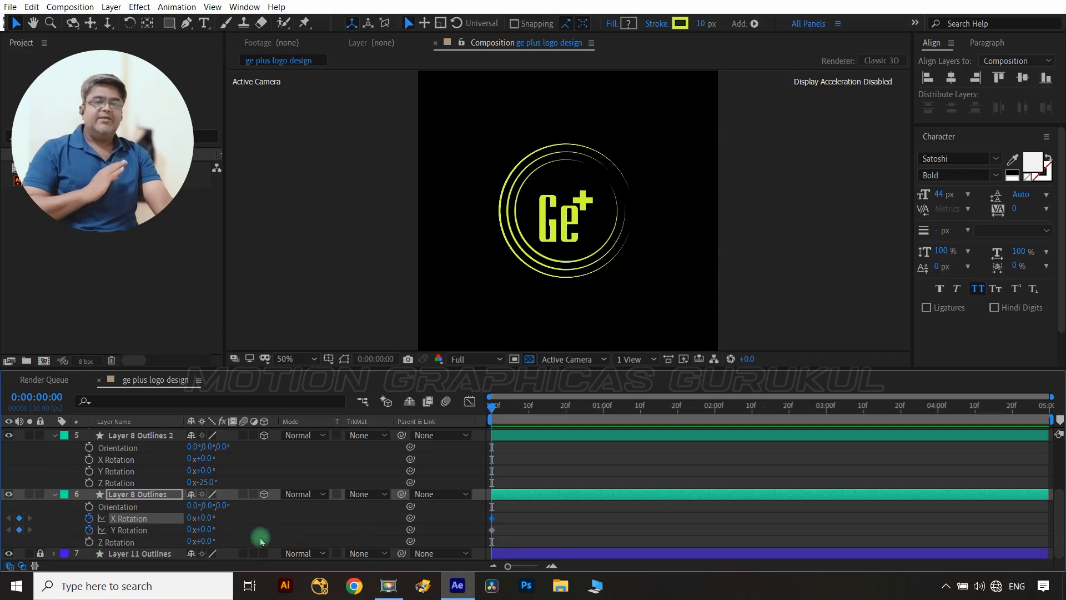
{"action": "left_click", "coordinate": [262, 534]}
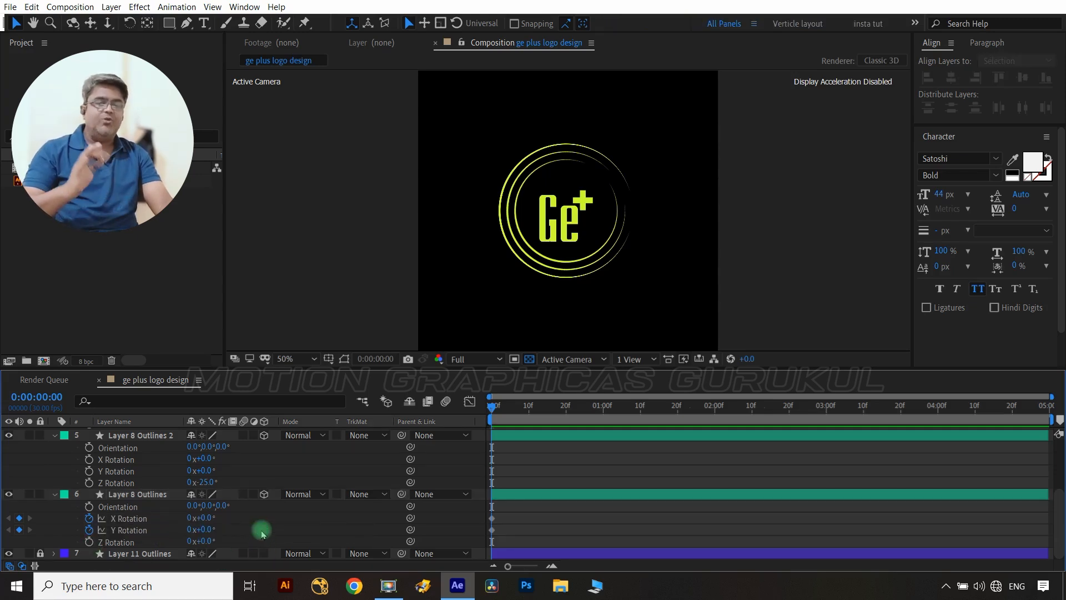
- Set the outer ring's starting X Rotation to -75° and Y Rotation to 30°
{"action": "left_click", "coordinate": [205, 517]}
{"action": "type", "text": "-"}
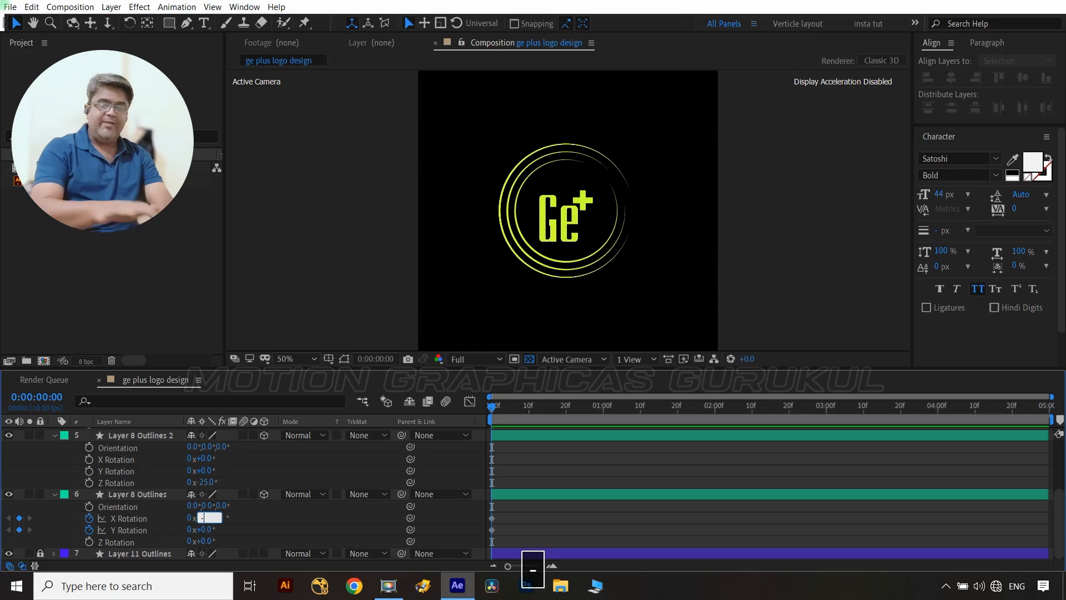
{"action": "type", "text": "74"}
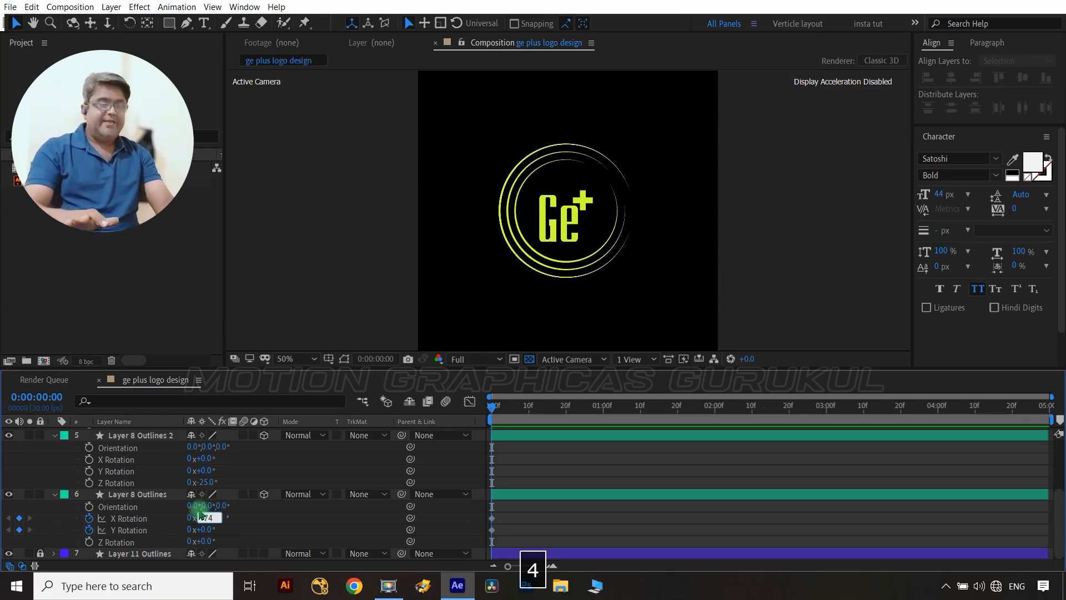
{"action": "key", "text": "BackSpace"}
{"action": "type", "text": "5"}
{"action": "left_click", "coordinate": [263, 522]}
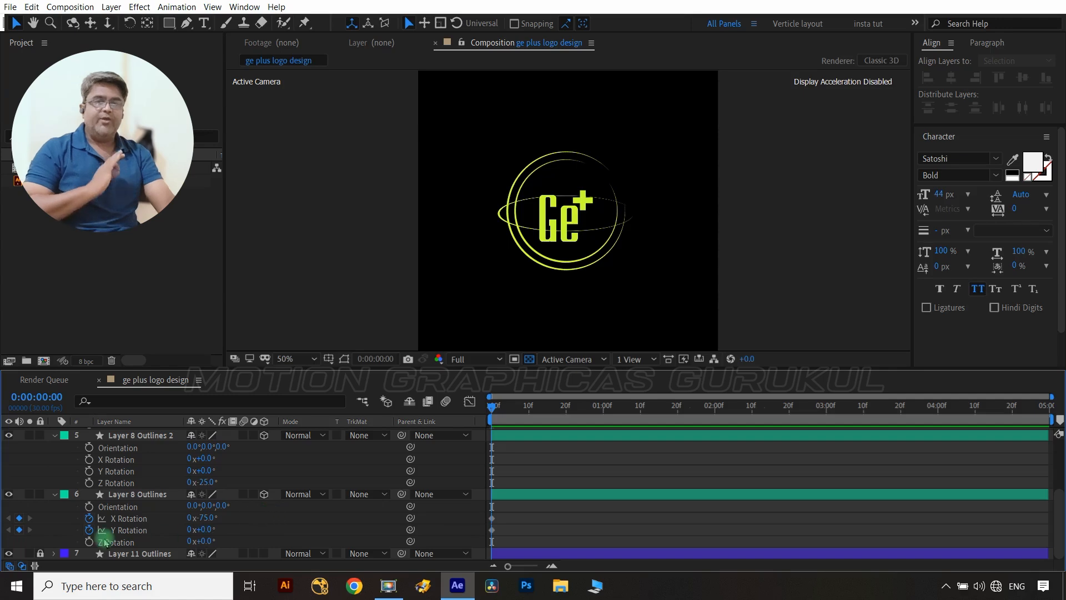
{"action": "left_click", "coordinate": [205, 530]}
{"action": "type", "text": "30"}
{"action": "left_click", "coordinate": [265, 529]}
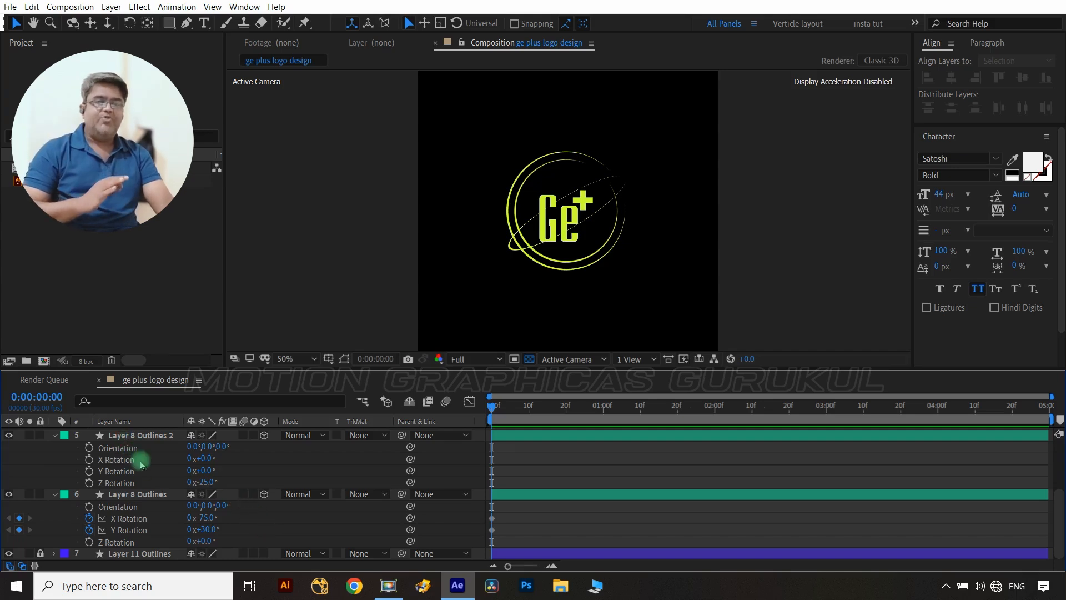
- Set the X Rotation of the middle ring, Layer 8 Outlines 2, to 132° and its Y Rotation to -51°
{"action": "left_click", "coordinate": [207, 458]}
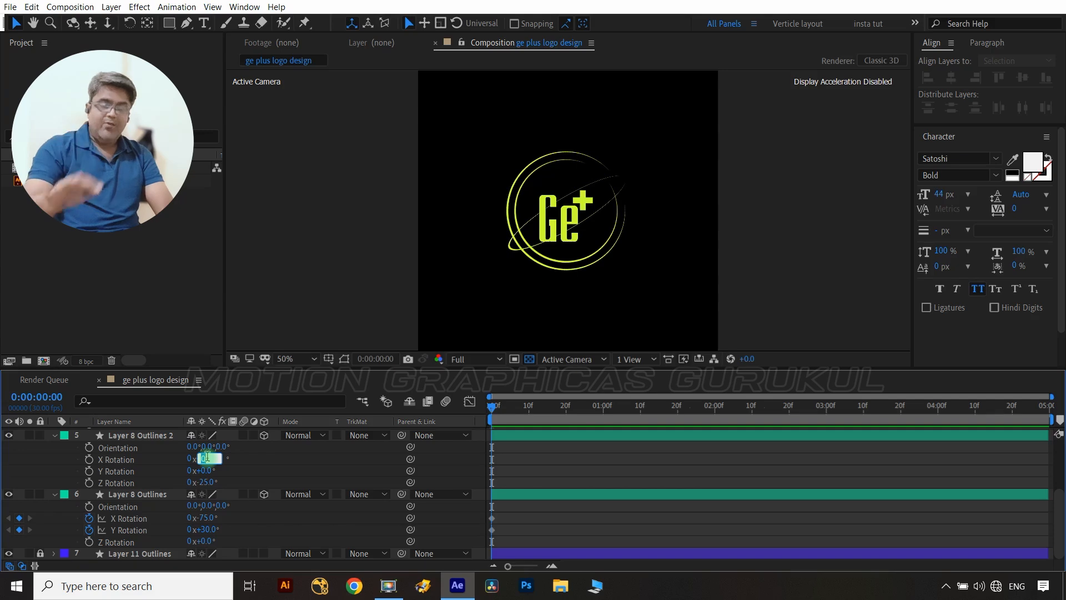
{"action": "type", "text": "14"}
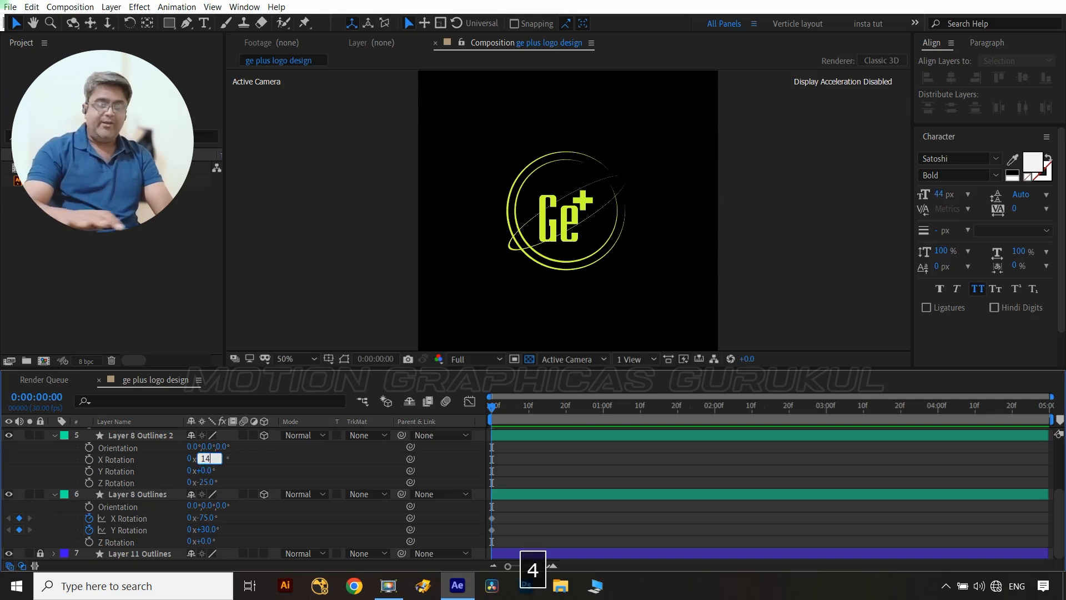
{"action": "key", "text": "BackSpace"}
{"action": "type", "text": "32"}
{"action": "left_click", "coordinate": [253, 464]}
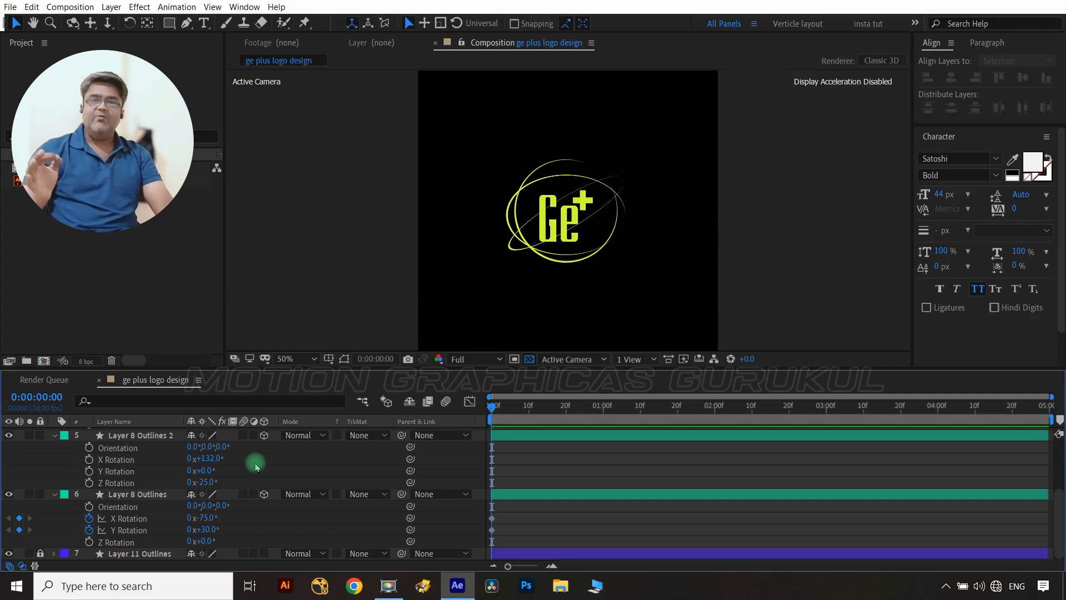
{"action": "left_click", "coordinate": [206, 470]}
{"action": "type", "text": "-51"}
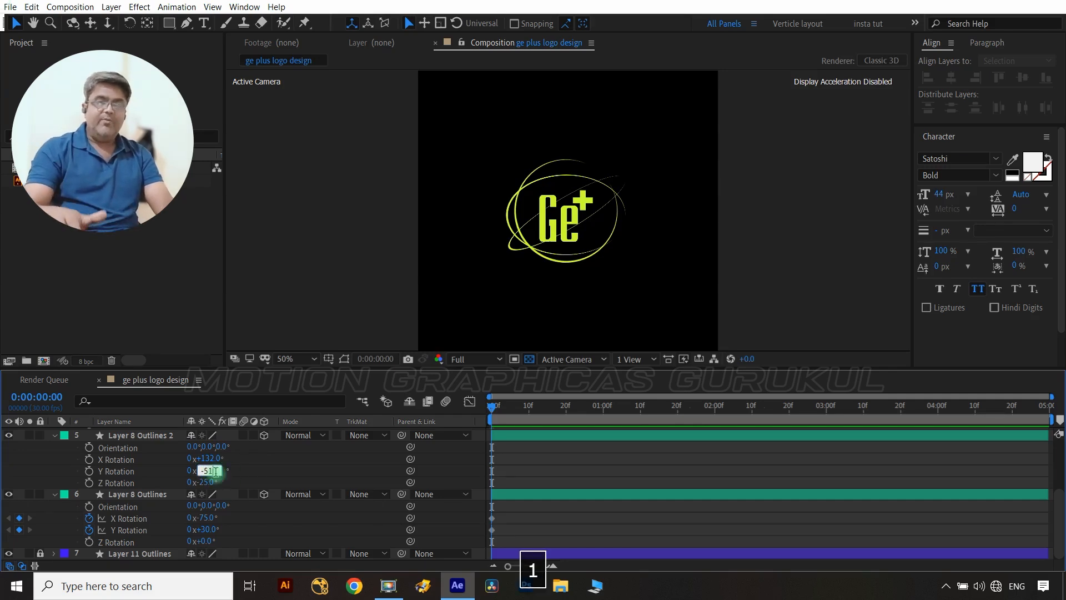
{"action": "left_click", "coordinate": [260, 469]}
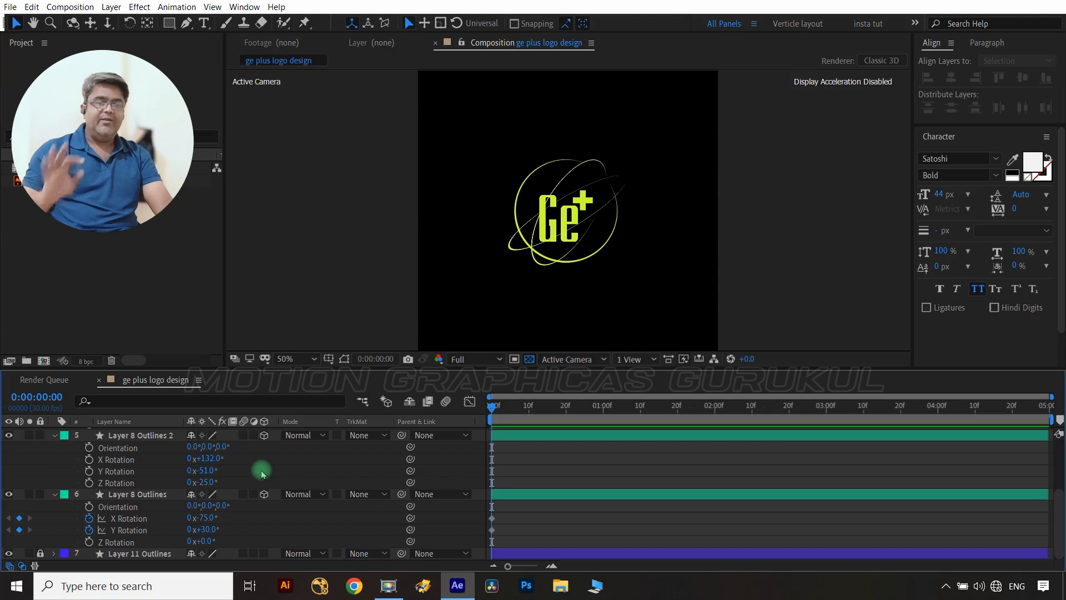
{"action": "scroll", "coordinate": [263, 473], "scroll_direction": "up", "scroll_amount": 2}
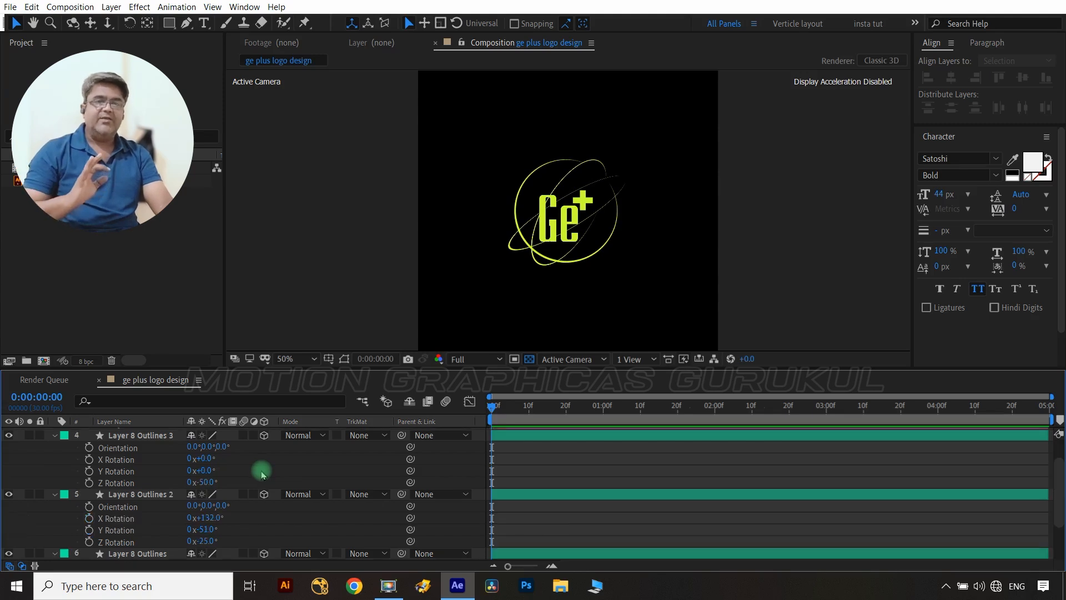
- Set the X Rotation of the innermost ring, Layer 8 Outlines 3, to 100° and its Y Rotation to 35°
{"action": "left_click", "coordinate": [146, 440]}
{"action": "left_click", "coordinate": [140, 459]}
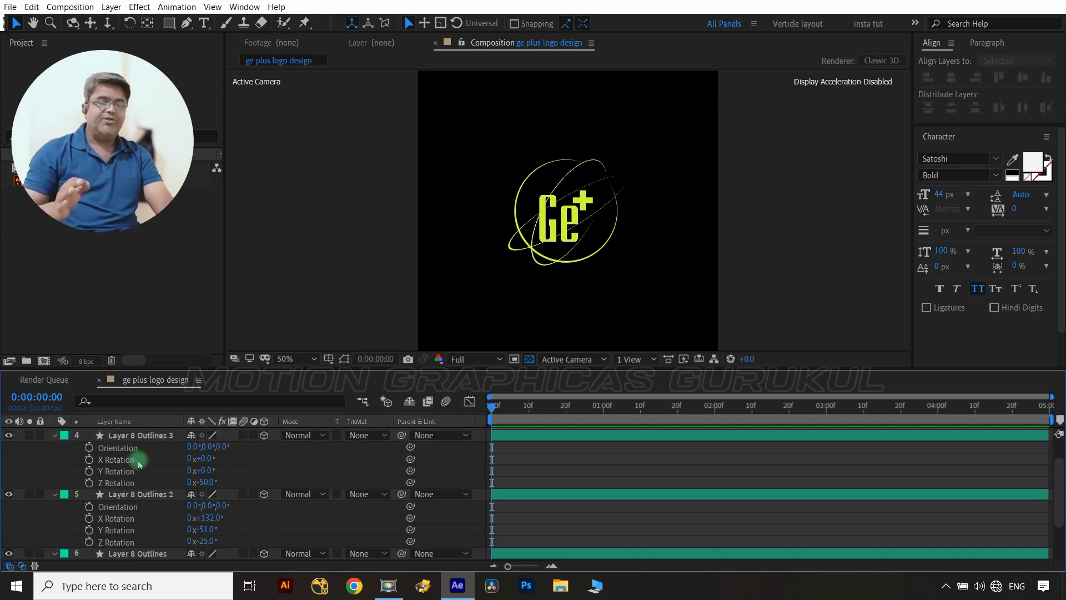
{"action": "left_click", "coordinate": [205, 460]}
{"action": "type", "text": "100"}
{"action": "left_click", "coordinate": [231, 456]}
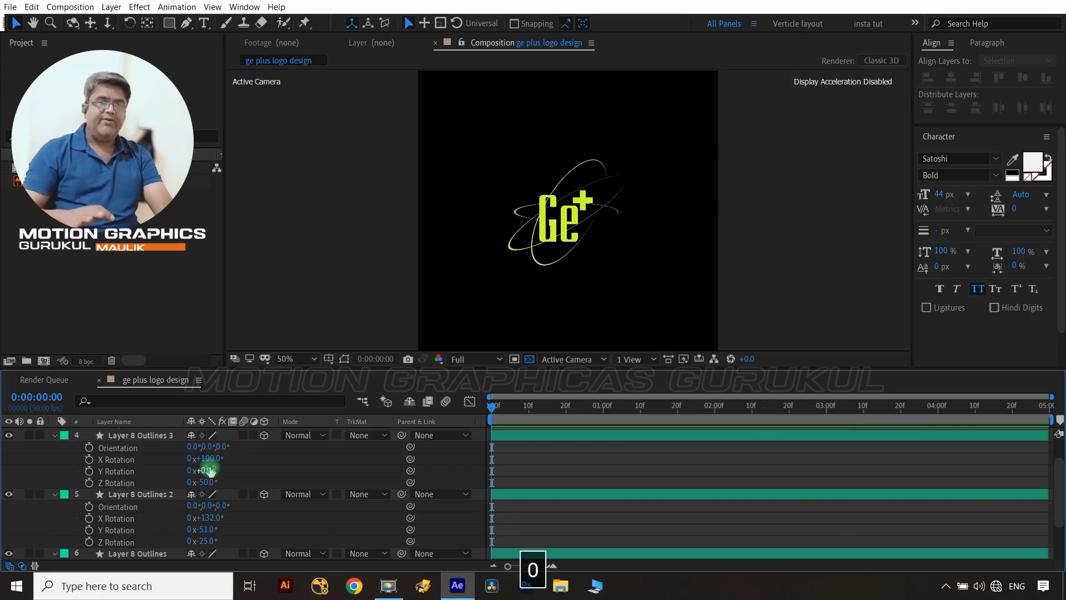
{"action": "left_click", "coordinate": [208, 471]}
{"action": "type", "text": "35"}
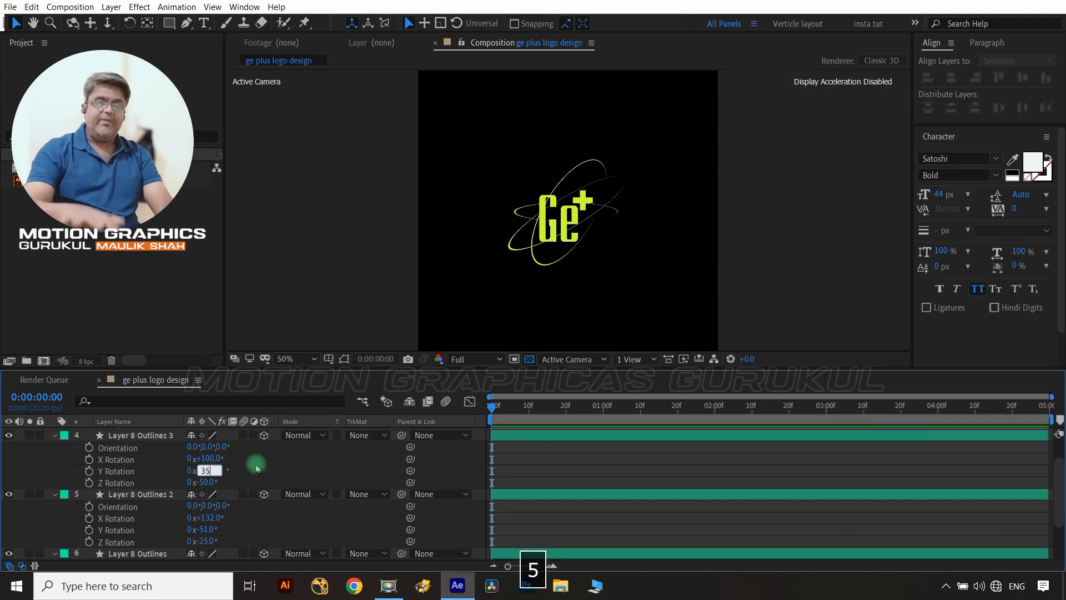
{"action": "left_click", "coordinate": [302, 464]}
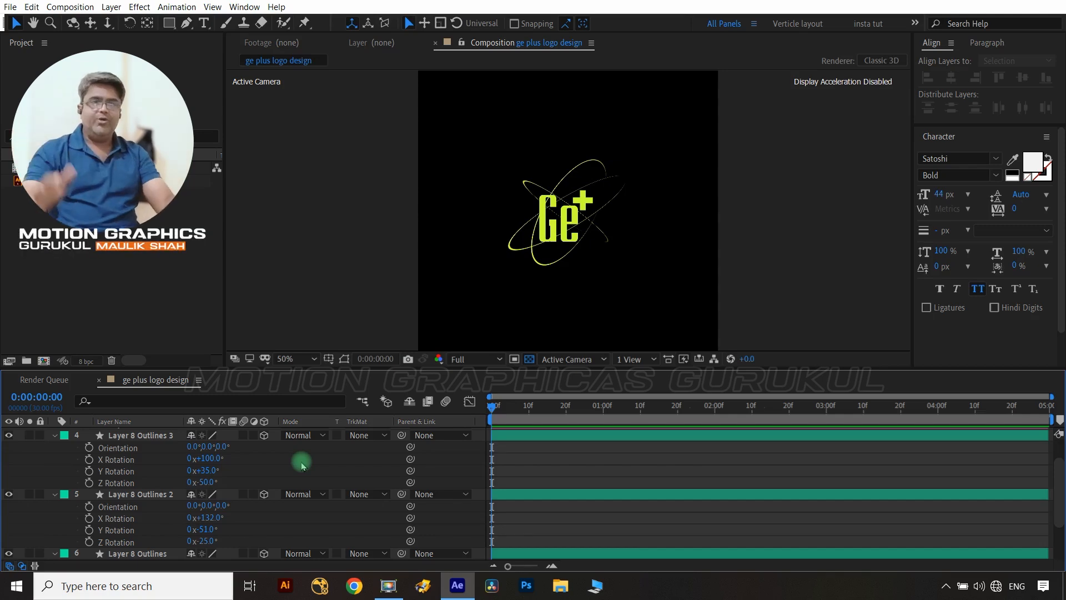
- Collapse the rotation properties of Layer 8 Outlines 3 and Layer 8 Outlines 2, and expand the Contents of the outer ring, Layer 8 Outlines
{"action": "left_click", "coordinate": [54, 435]}
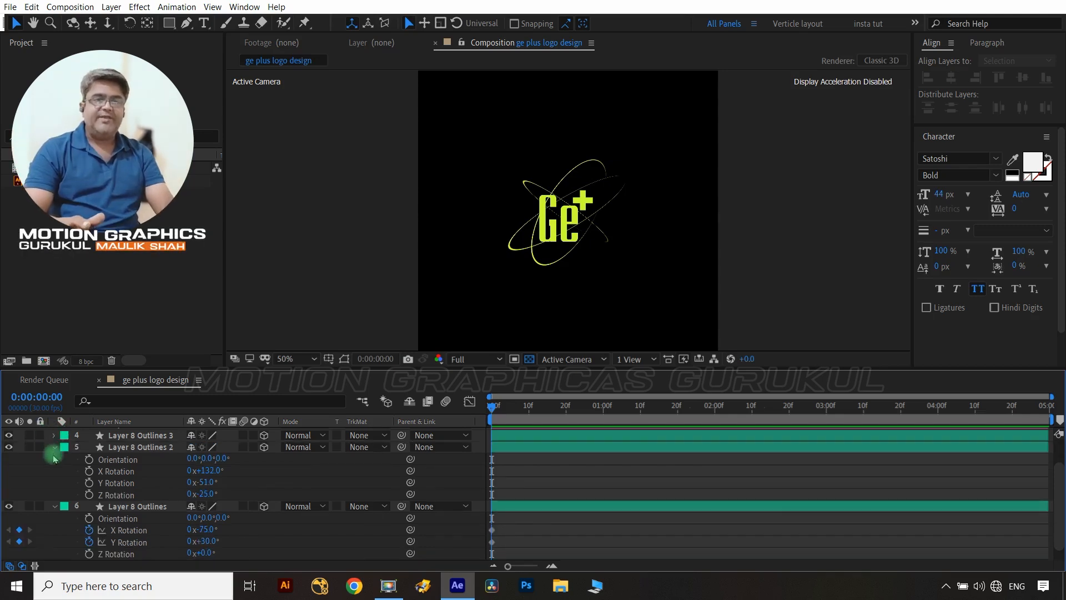
{"action": "left_click", "coordinate": [54, 447]}
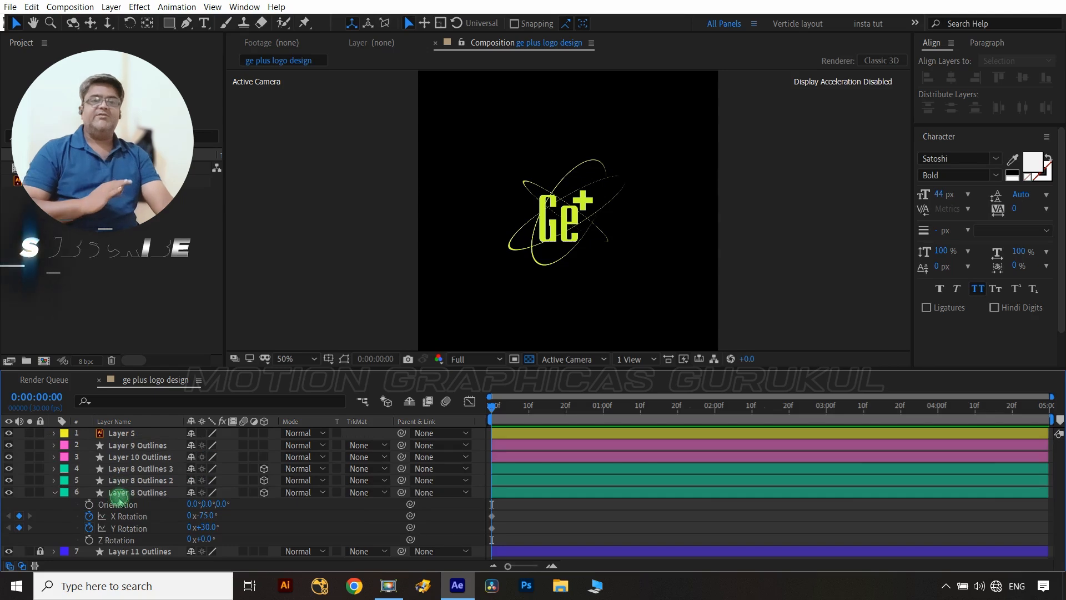
{"action": "left_click", "coordinate": [120, 494]}
{"action": "left_click", "coordinate": [54, 493]}
{"action": "left_click", "coordinate": [54, 493]}
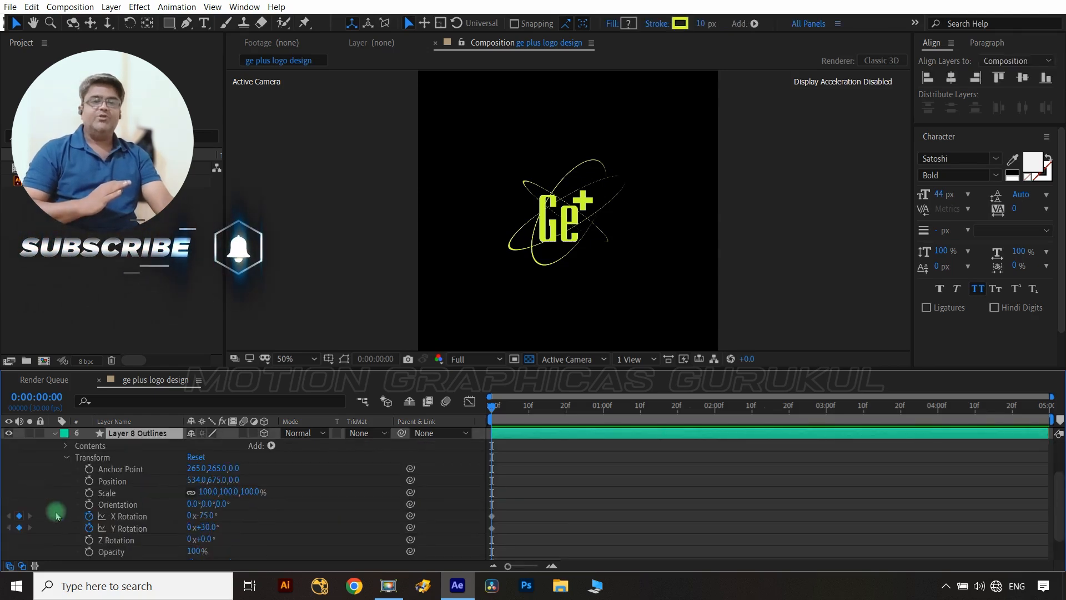
{"action": "left_click", "coordinate": [67, 457]}
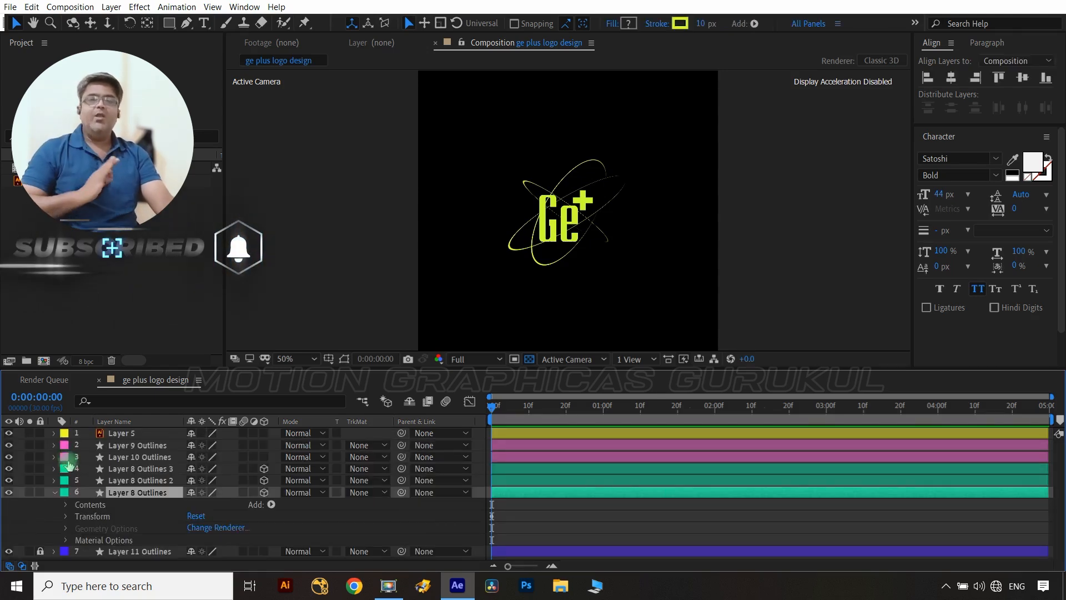
{"action": "left_click", "coordinate": [66, 504]}
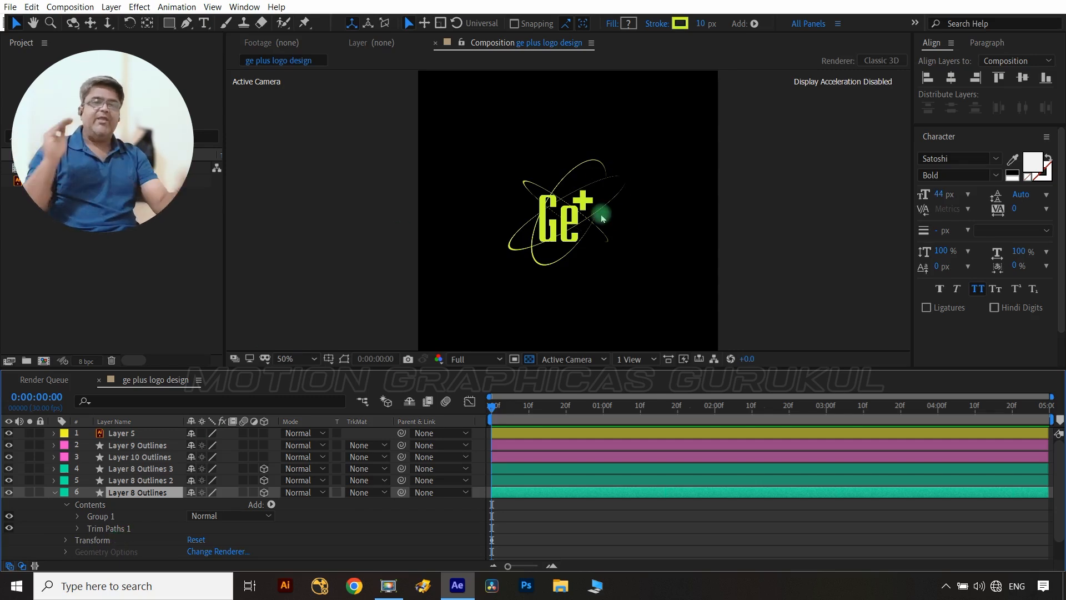
- Add a second Trim Paths to the outer ring, Layer 8 Outlines, and rename it "animated vTrim Paths 2"
{"action": "left_click", "coordinate": [271, 504]}
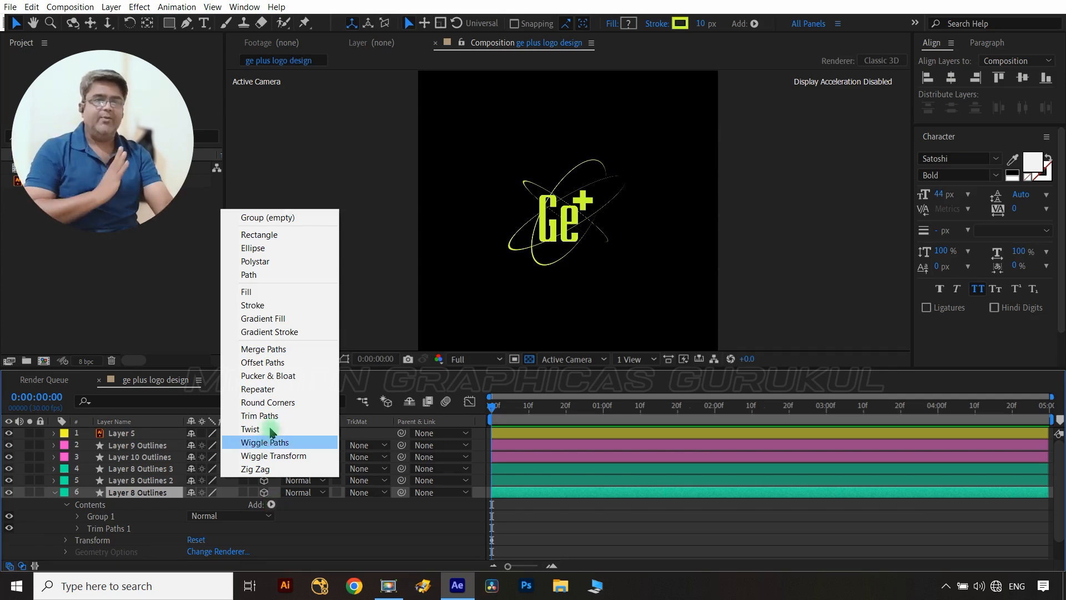
{"action": "left_click", "coordinate": [272, 416]}
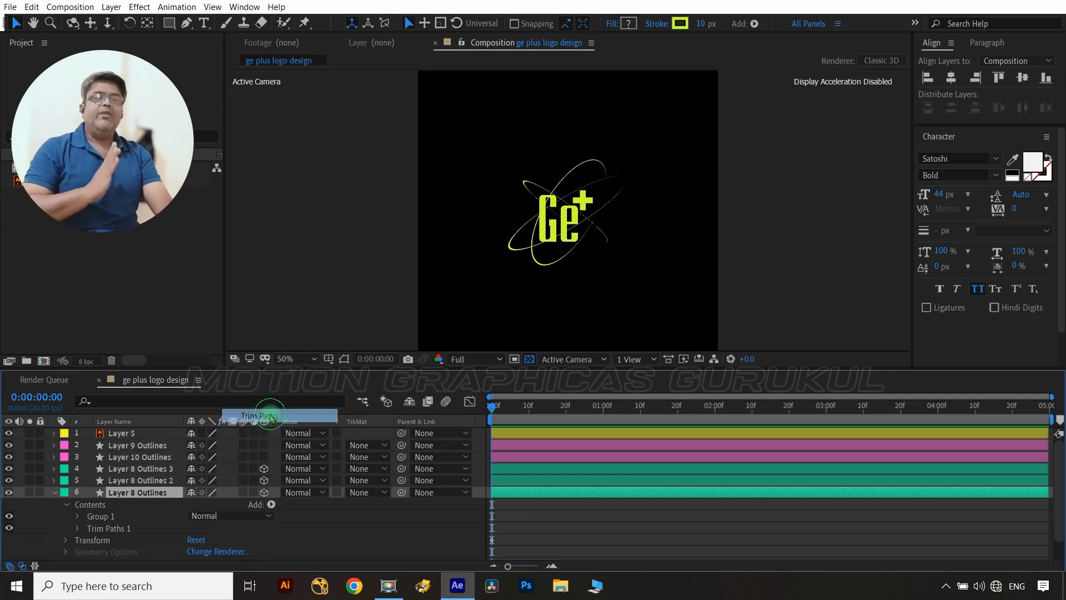
{"action": "left_click", "coordinate": [315, 527]}
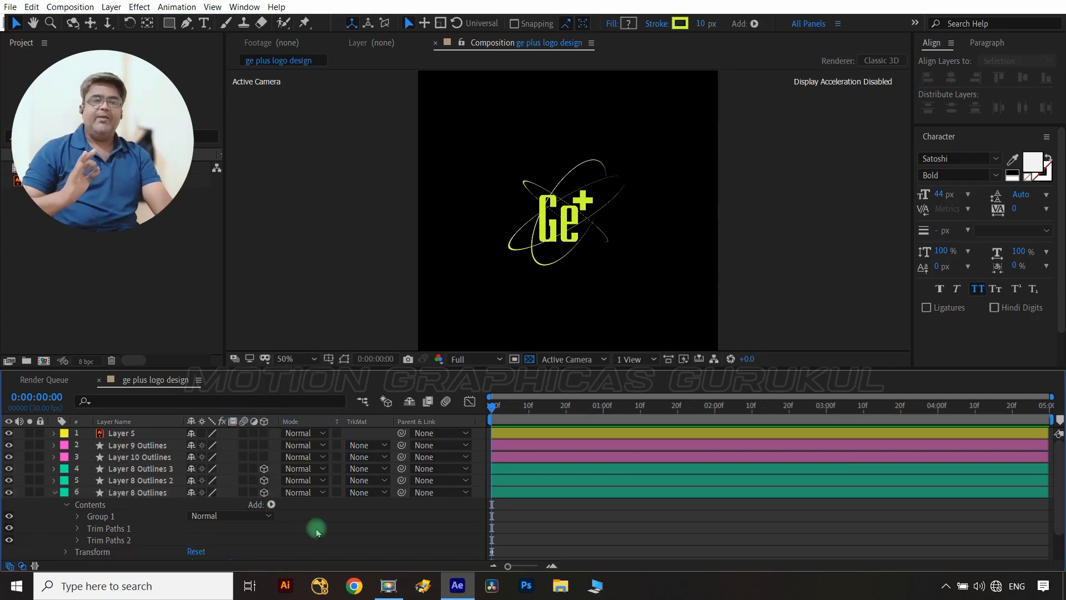
{"action": "left_click", "coordinate": [101, 541]}
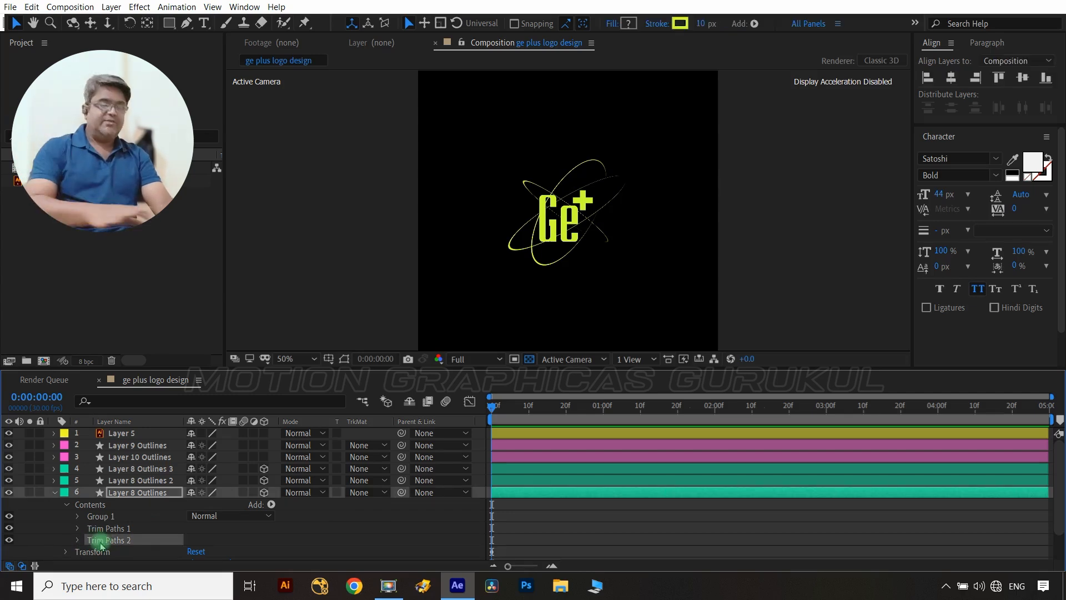
{"action": "key", "text": "Return"}
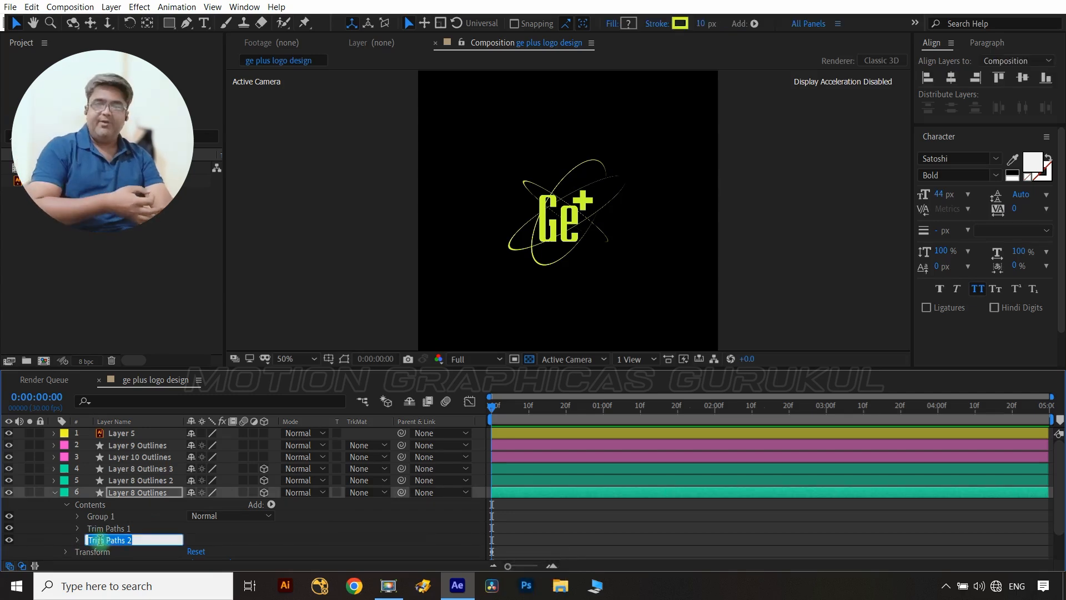
{"action": "key", "text": "Left"}
{"action": "type", "text": "animated "}
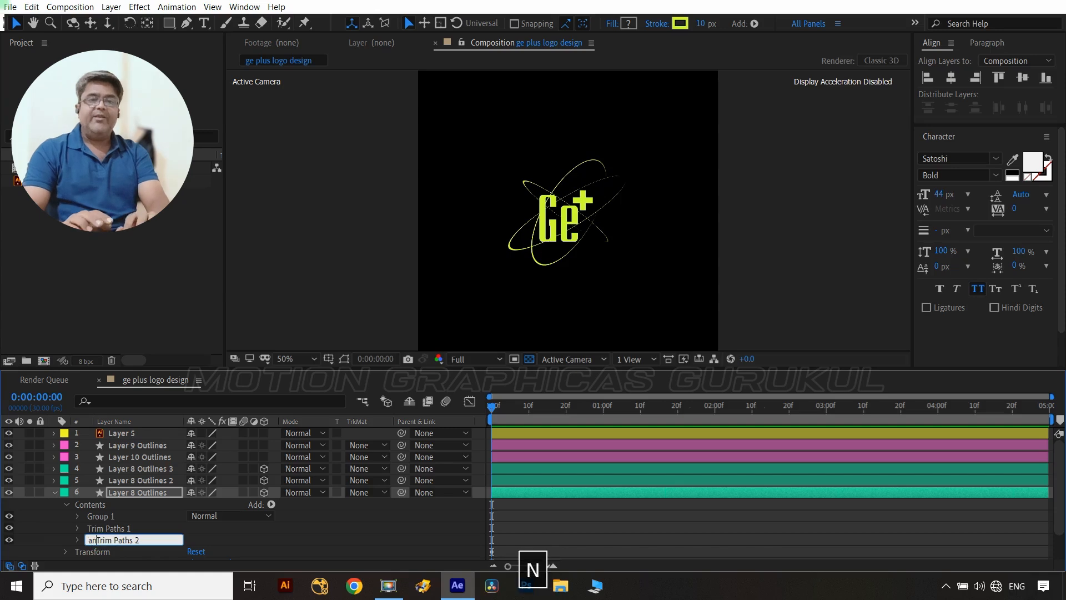
{"action": "type", "text": "v"}
{"action": "key", "text": "Return"}
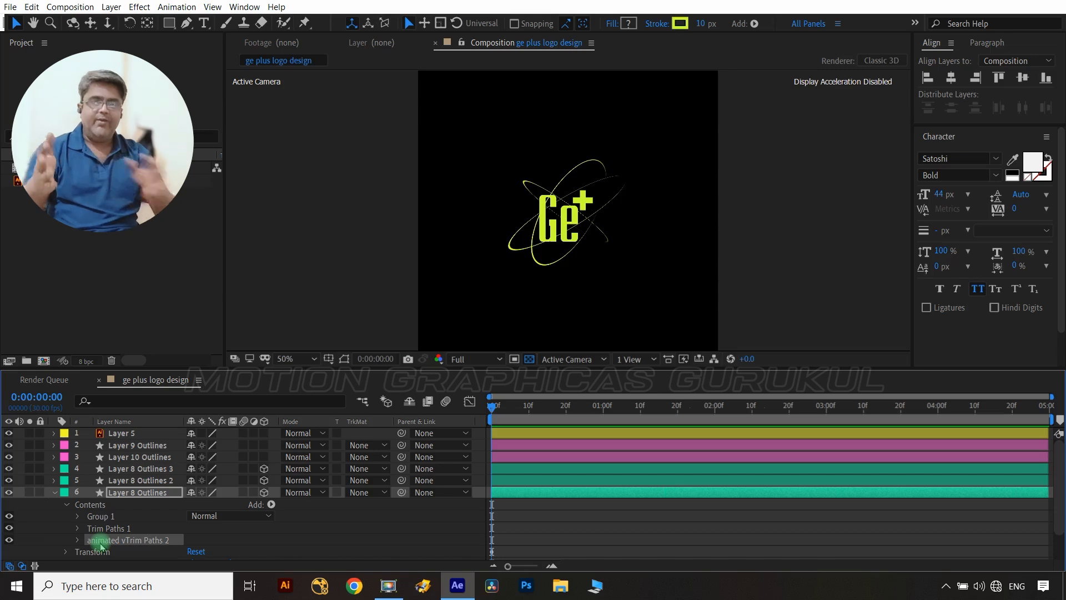
{"action": "left_click", "coordinate": [356, 547]}
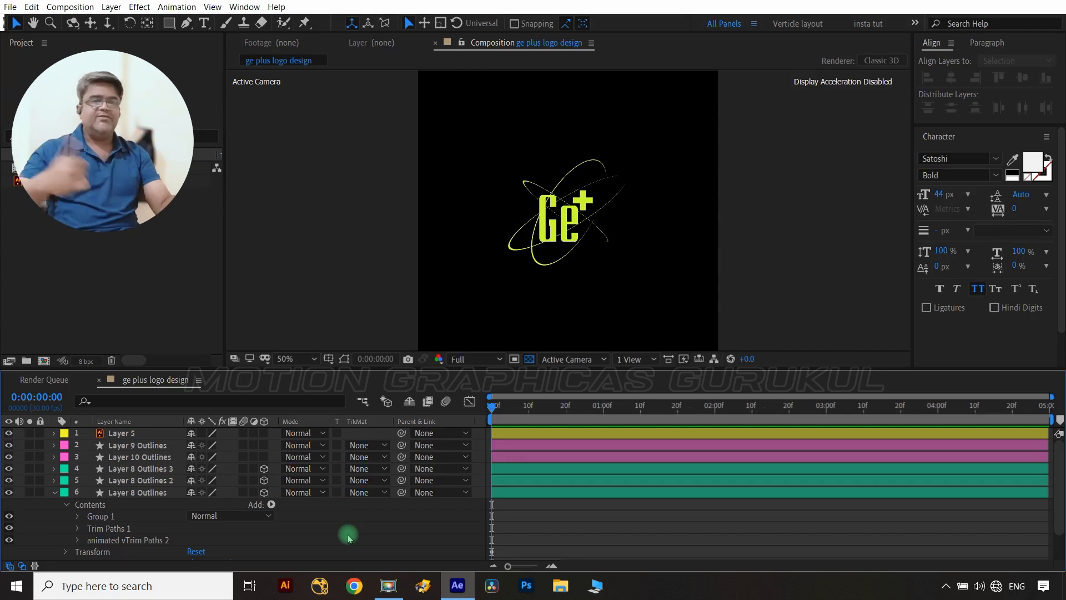
- Keyframe the End of animated vTrim Paths 2 at 0% on 0:00:00:00 and at 100% on 0:00:01:00
{"action": "left_click", "coordinate": [77, 541]}
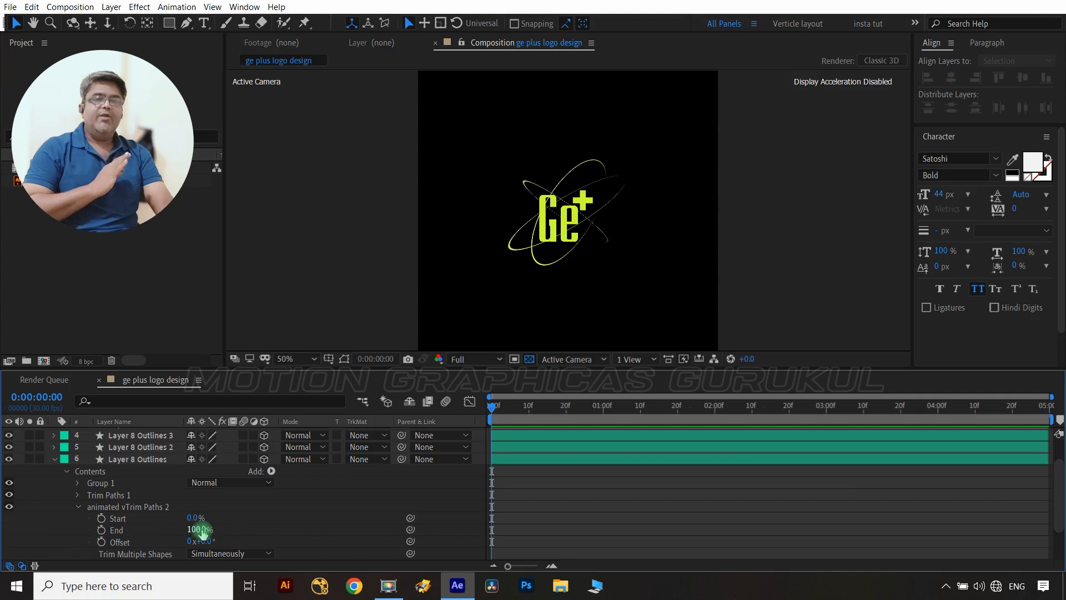
{"action": "left_click_drag", "start_coordinate": [202, 532], "coordinate": [97, 531]}
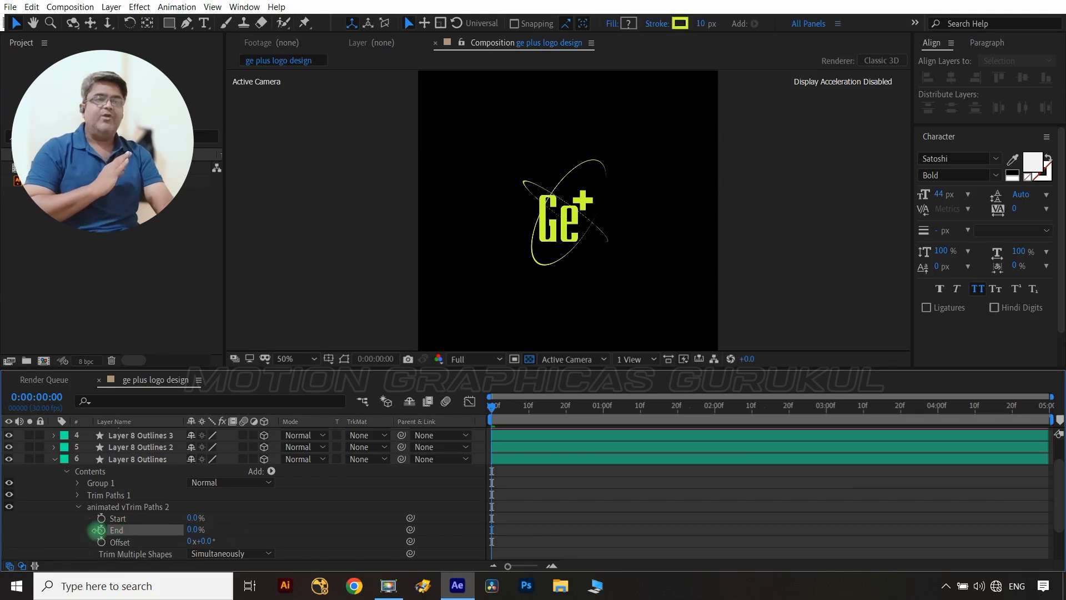
{"action": "left_click", "coordinate": [100, 530]}
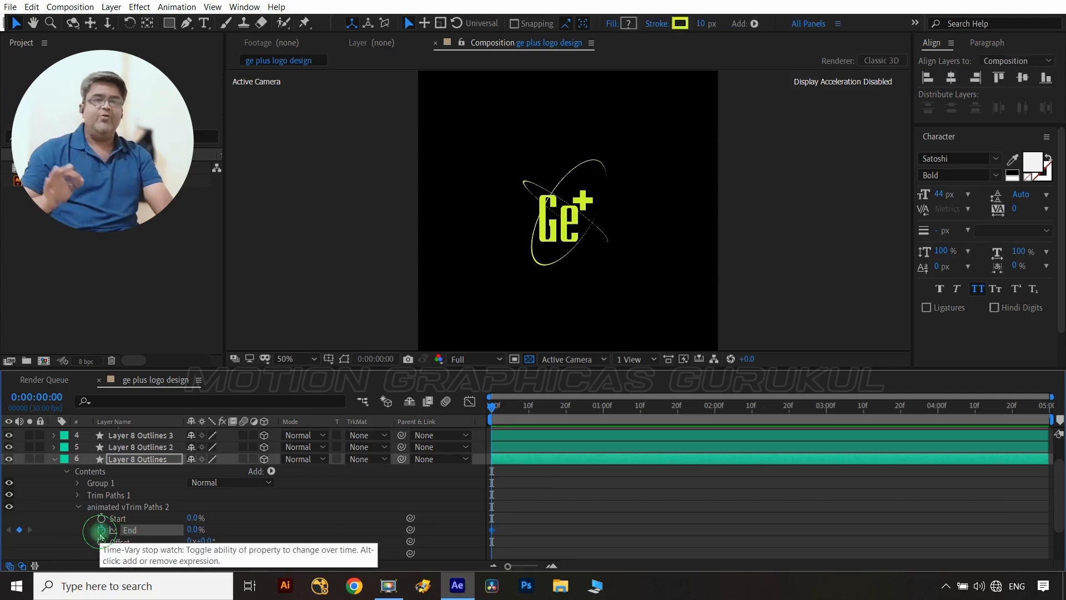
{"action": "key", "text": "shift+Page_Down"}
{"action": "key", "text": "shift+Page_Down"}
{"action": "key", "text": "shift+Page_Down"}
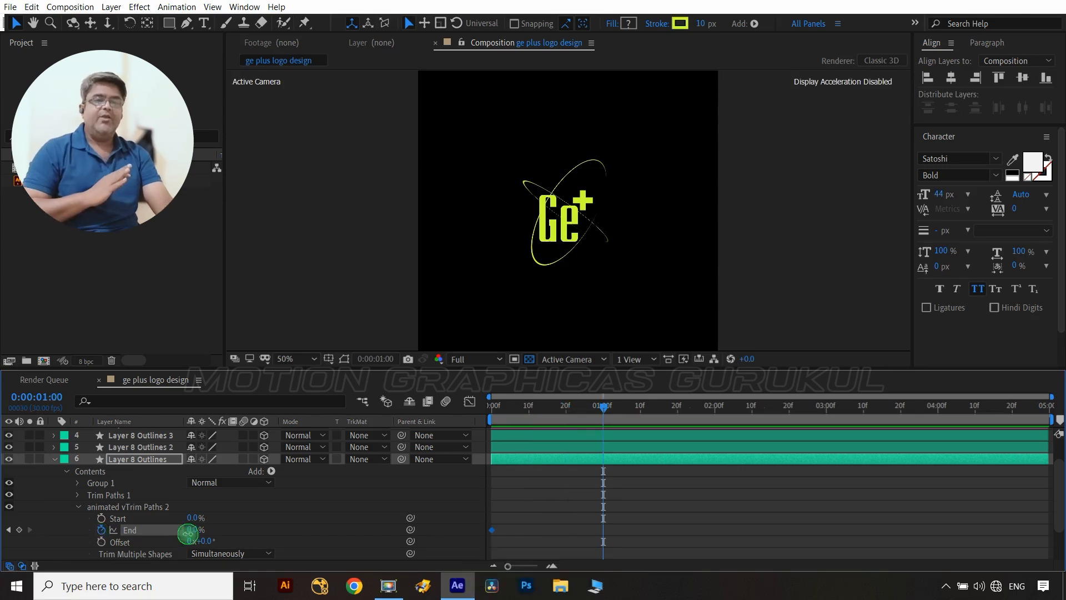
{"action": "left_click_drag", "start_coordinate": [191, 529], "coordinate": [313, 524]}
- Keyframe the Start of animated vTrim Paths 2 at 0% on 0:00:00:10 and at 100% on 0:00:01:10
{"action": "key", "text": "shift+Page_Up"}
{"action": "key", "text": "shift+Page_Up"}
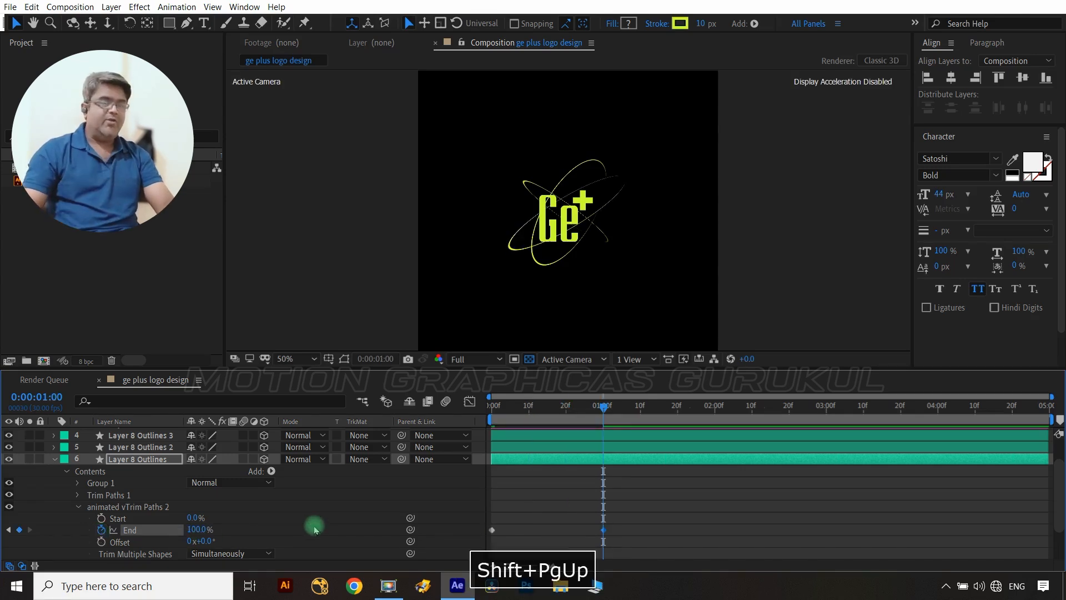
{"action": "key", "text": "ctrl+Left"}
{"action": "key", "text": "ctrl+Left"}
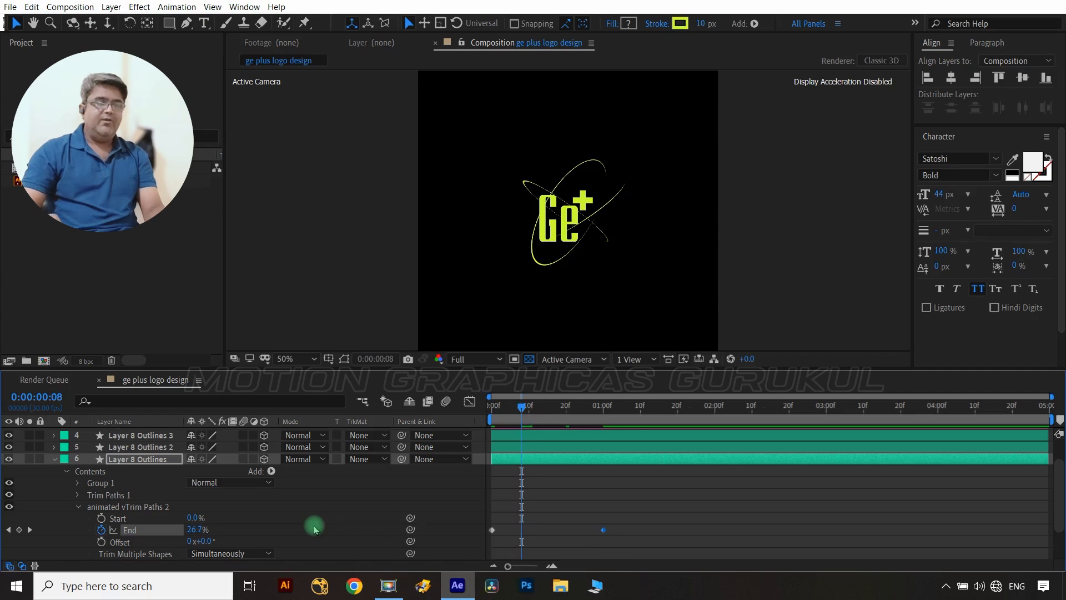
{"action": "key", "text": "k"}
{"action": "key", "text": "shift+Page_Up"}
{"action": "key", "text": "shift+Page_Up"}
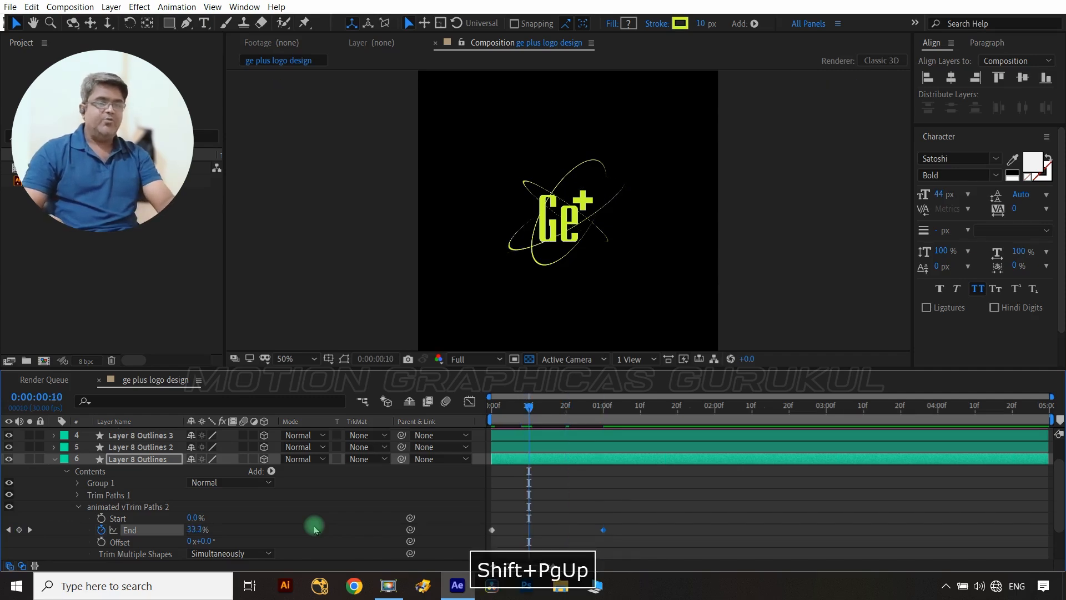
{"action": "left_click", "coordinate": [101, 518]}
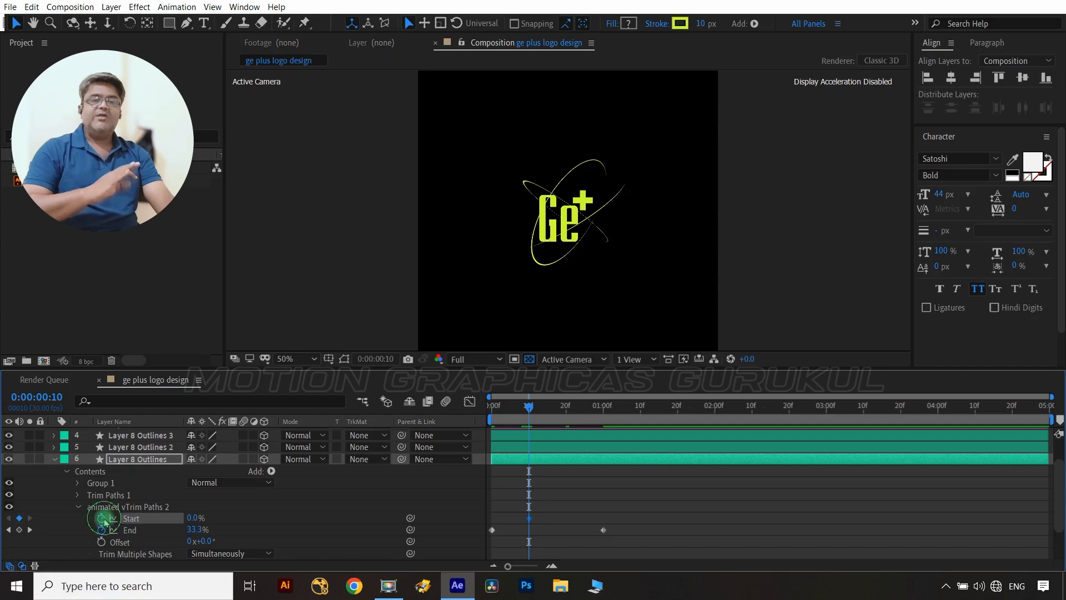
{"action": "key", "text": "shift+Page_Down"}
{"action": "key", "text": "shift+Page_Down"}
{"action": "key", "text": "shift+Page_Down"}
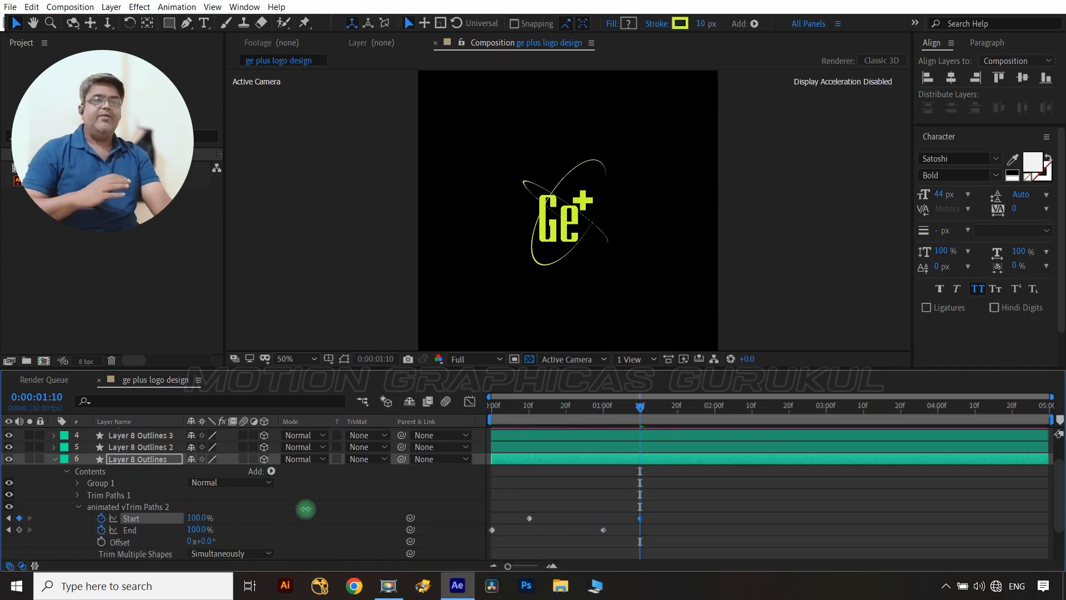
{"action": "left_click_drag", "start_coordinate": [195, 517], "coordinate": [310, 513]}
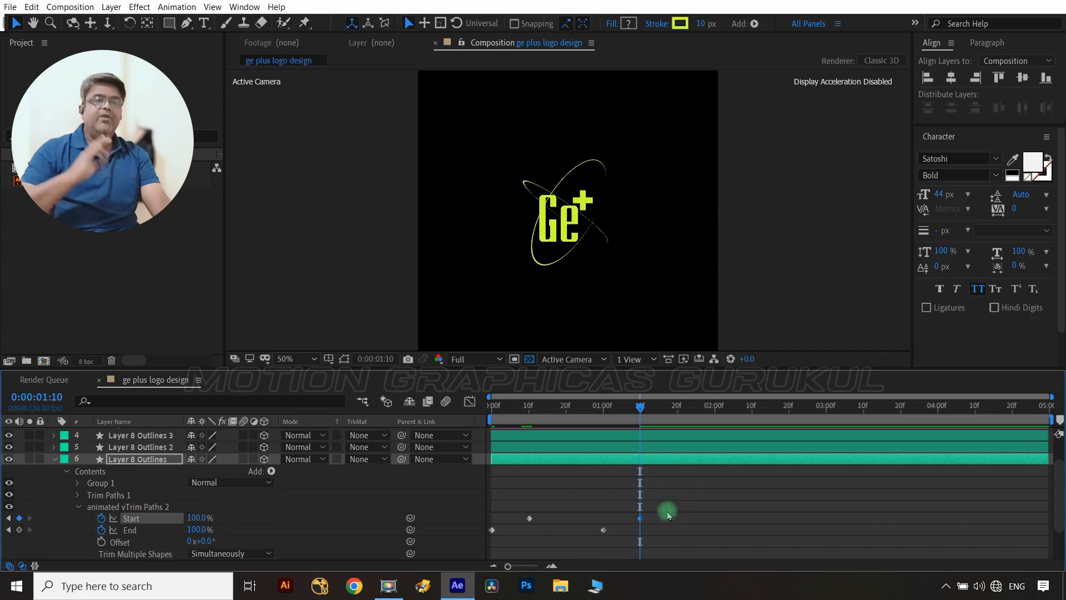
- Apply Easy Ease to all Start and End keyframes of animated vTrim Paths 2 and collapse its properties
{"action": "left_click_drag", "start_coordinate": [666, 511], "coordinate": [476, 538]}
{"action": "key", "text": "F9"}
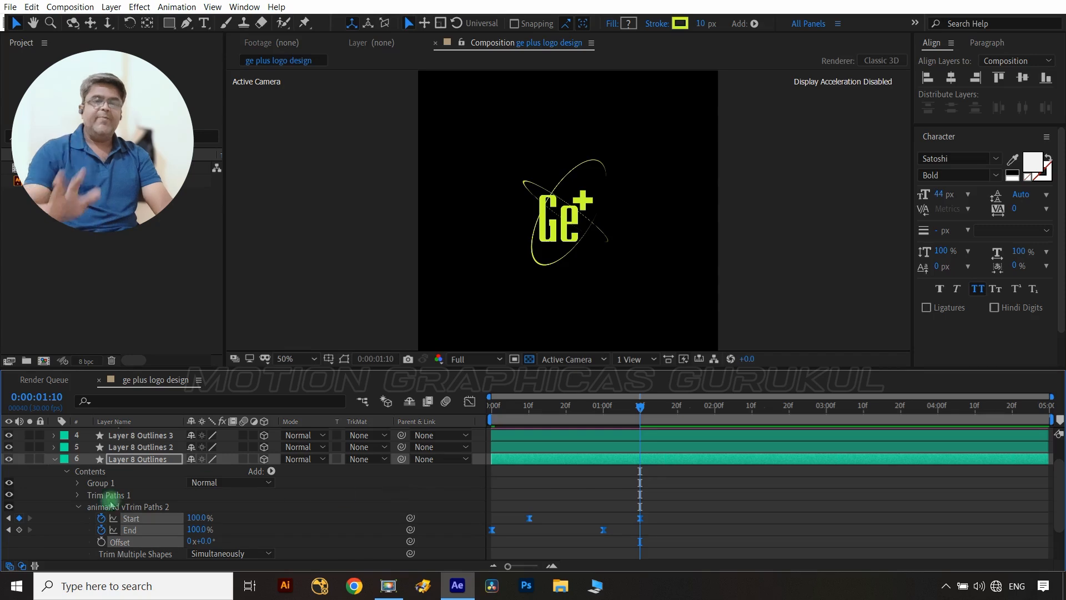
{"action": "left_click", "coordinate": [79, 507]}
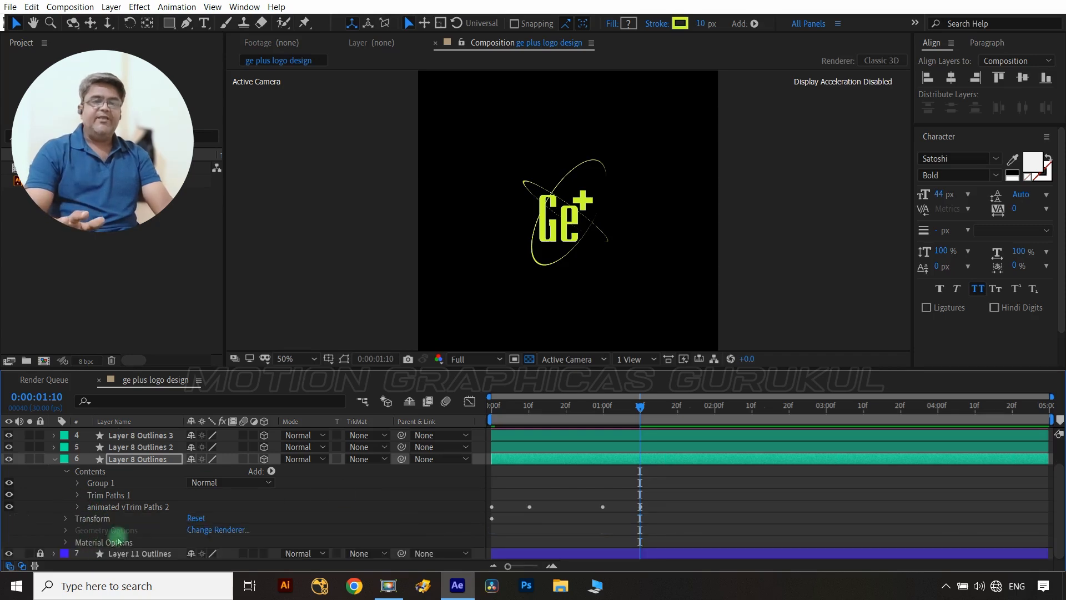
- Copy animated vTrim Paths 2 from the outer ring and paste it at 0:00:00:00 onto Layer 8 Outlines 2 and Layer 8 Outlines 3
{"action": "left_click", "coordinate": [130, 509]}
{"action": "key", "text": "ctrl+c"}
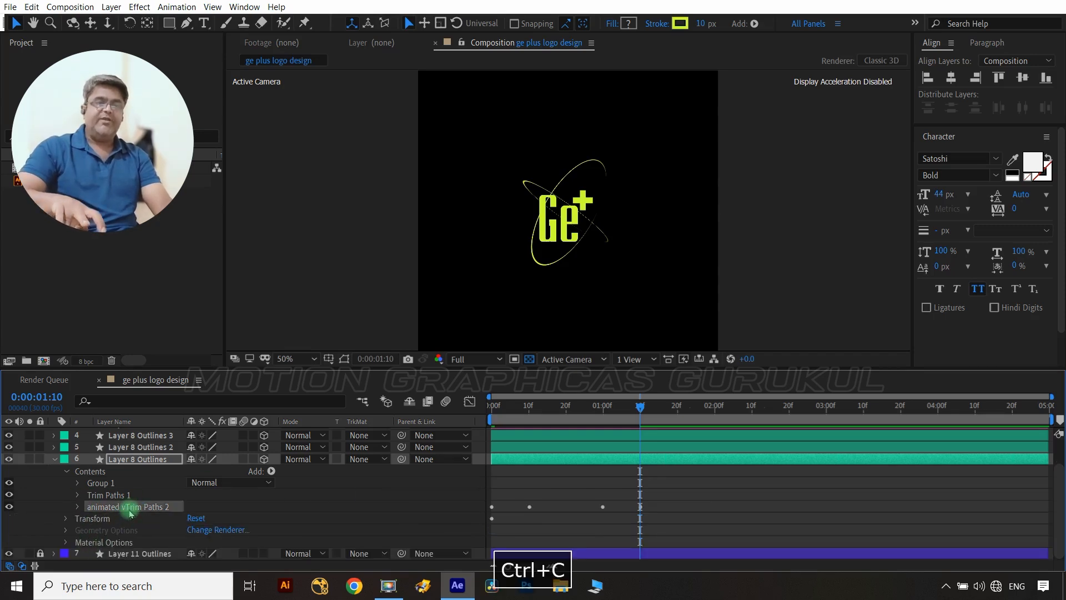
{"action": "key", "text": "Home"}
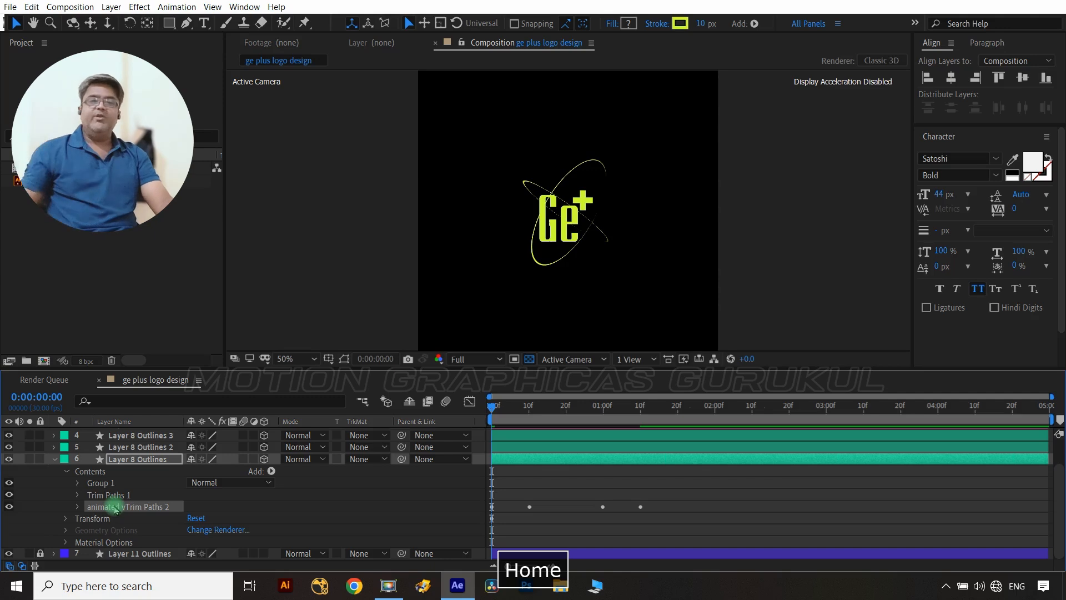
{"action": "left_click", "coordinate": [144, 445]}
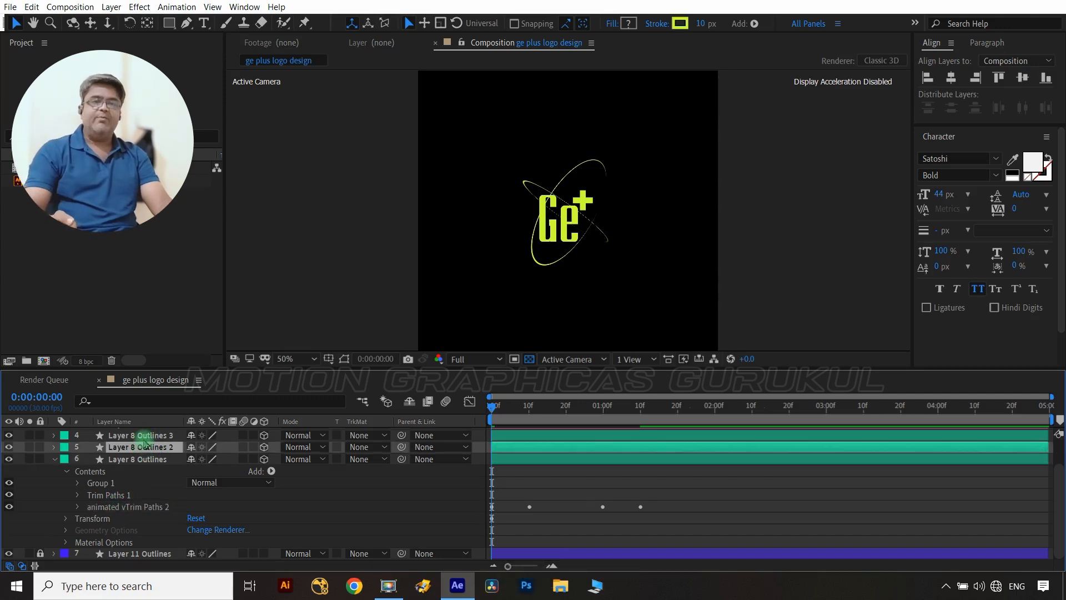
{"action": "left_click", "coordinate": [144, 436], "text": "ctrl"}
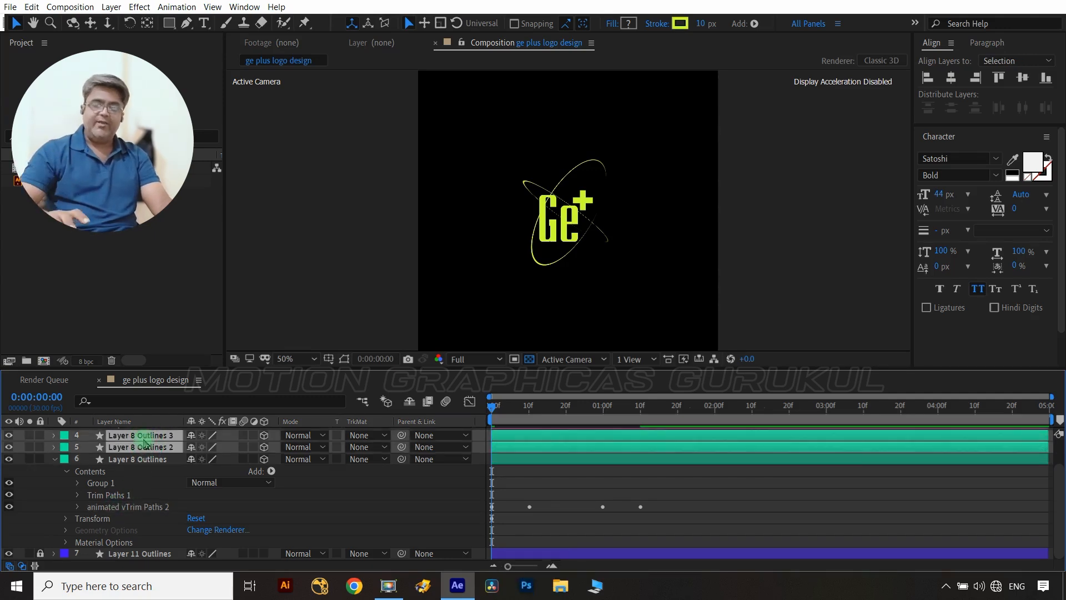
{"action": "key", "text": "ctrl+v"}
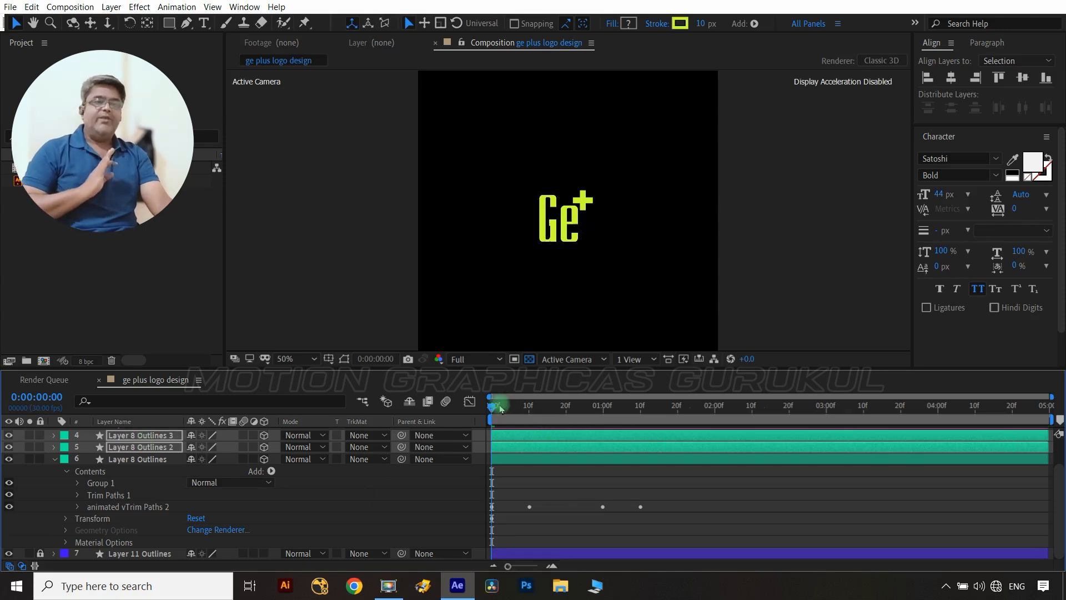
{"action": "left_click_drag", "start_coordinate": [492, 408], "coordinate": [547, 419]}
{"action": "left_click_drag", "start_coordinate": [584, 425], "coordinate": [483, 433]}
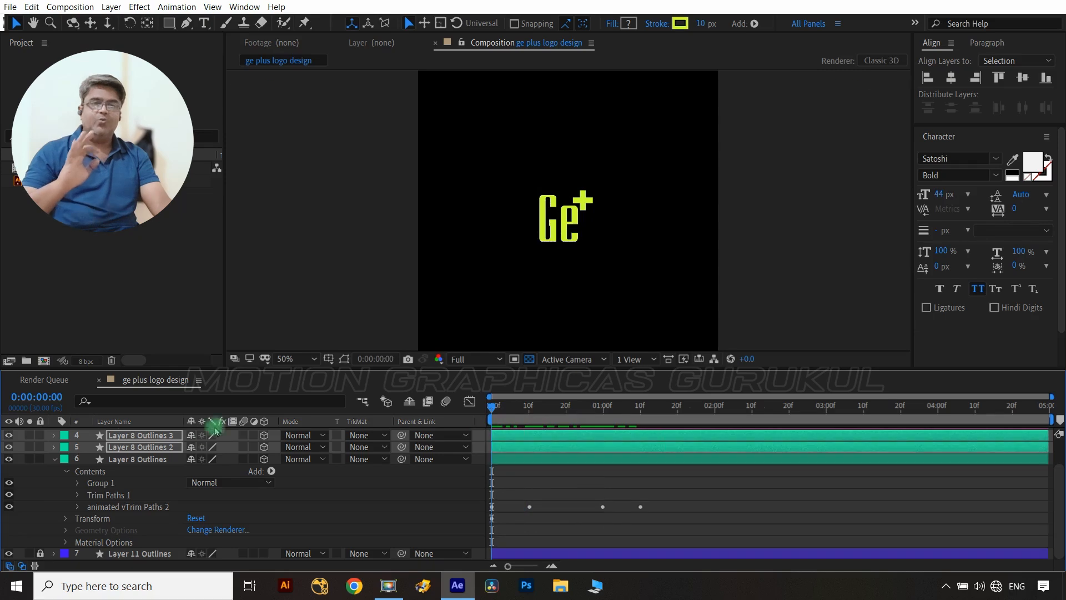
- Show the rotation properties of the three Layer 8 Outlines layers and keyframe X and Y Rotation on all of them at 0:00:00:00
{"action": "left_click", "coordinate": [160, 460], "text": "ctrl"}
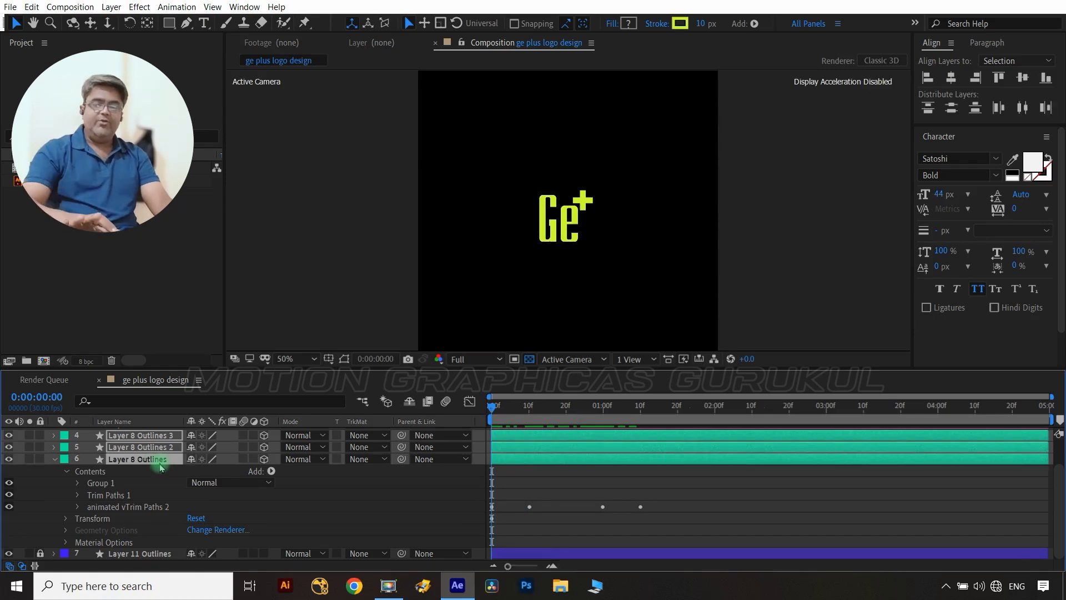
{"action": "key", "text": "r"}
{"action": "scroll", "coordinate": [160, 468], "scroll_direction": "down", "scroll_amount": 2}
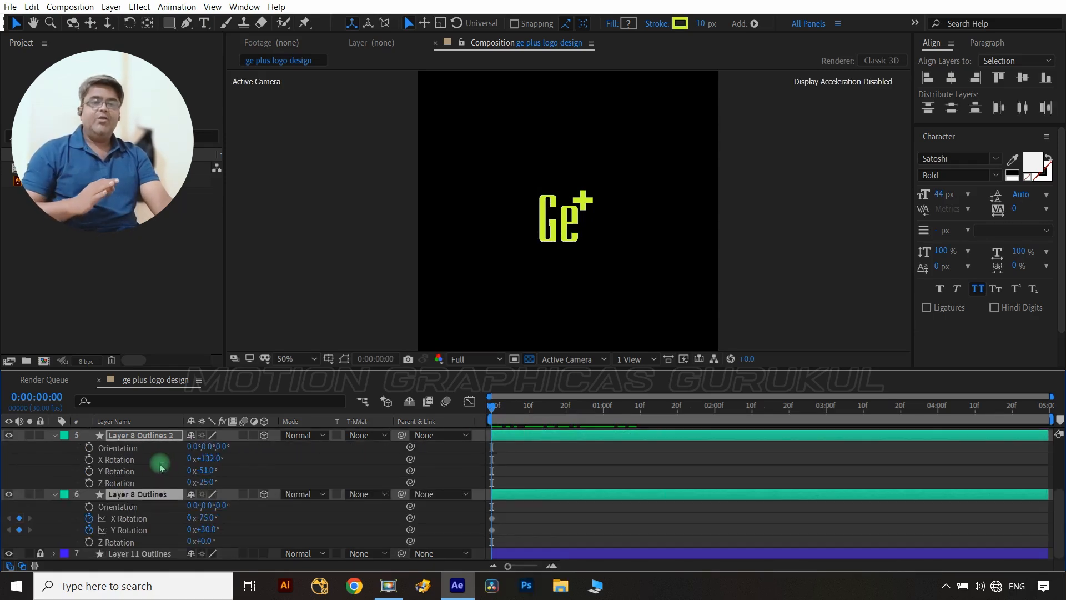
{"action": "scroll", "coordinate": [161, 468], "scroll_direction": "up", "scroll_amount": 2}
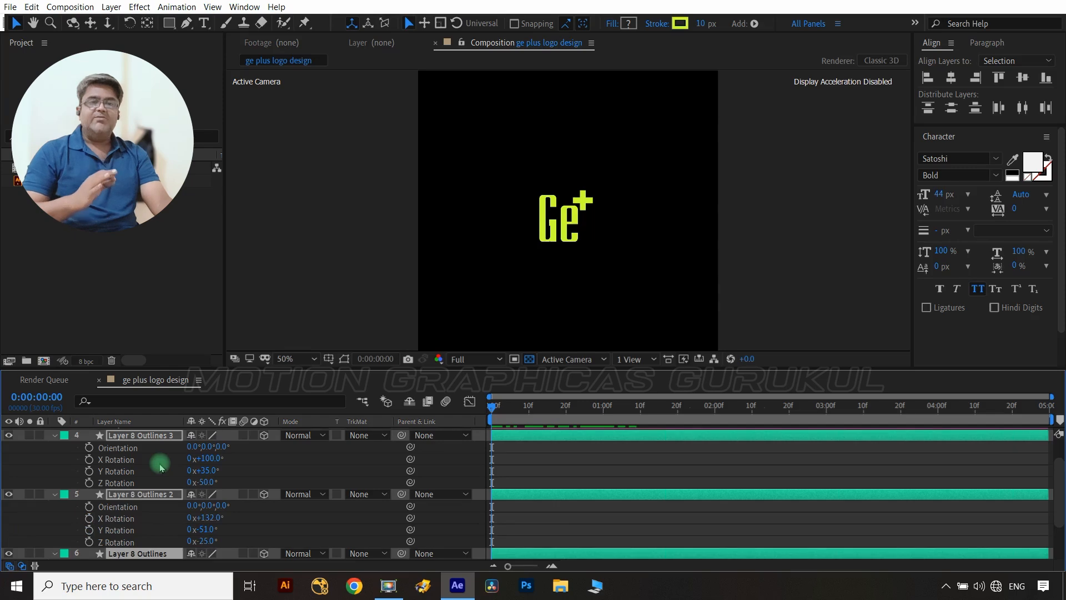
{"action": "scroll", "coordinate": [161, 468], "scroll_direction": "up", "scroll_amount": 2}
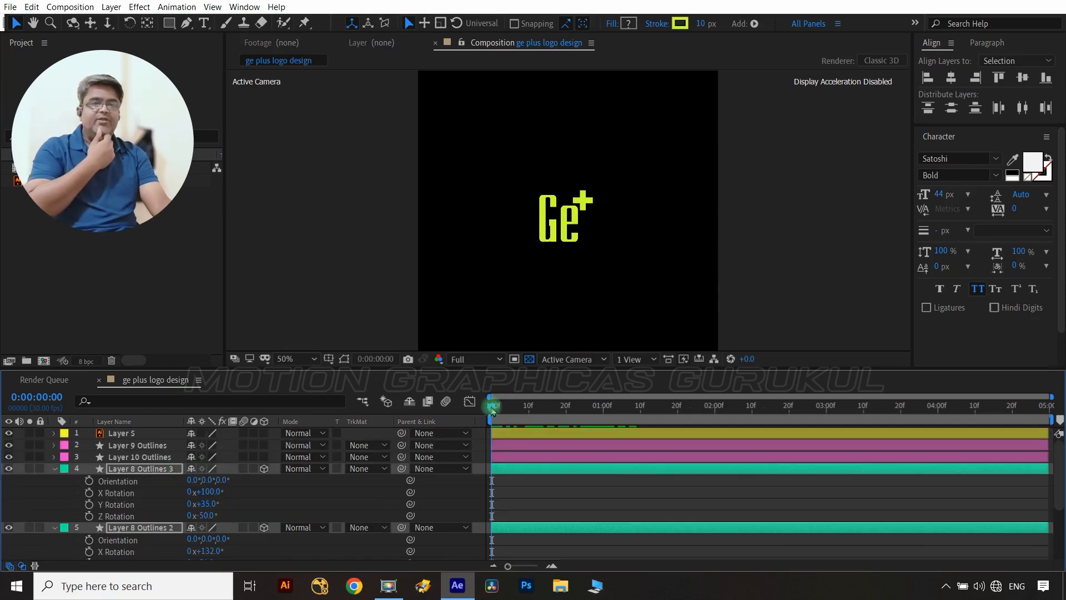
{"action": "mouse_move", "coordinate": [491, 409]}
{"action": "left_mouse_down"}
{"action": "mouse_move", "coordinate": [549, 409]}
{"action": "mouse_move", "coordinate": [475, 416]}
{"action": "left_mouse_up"}
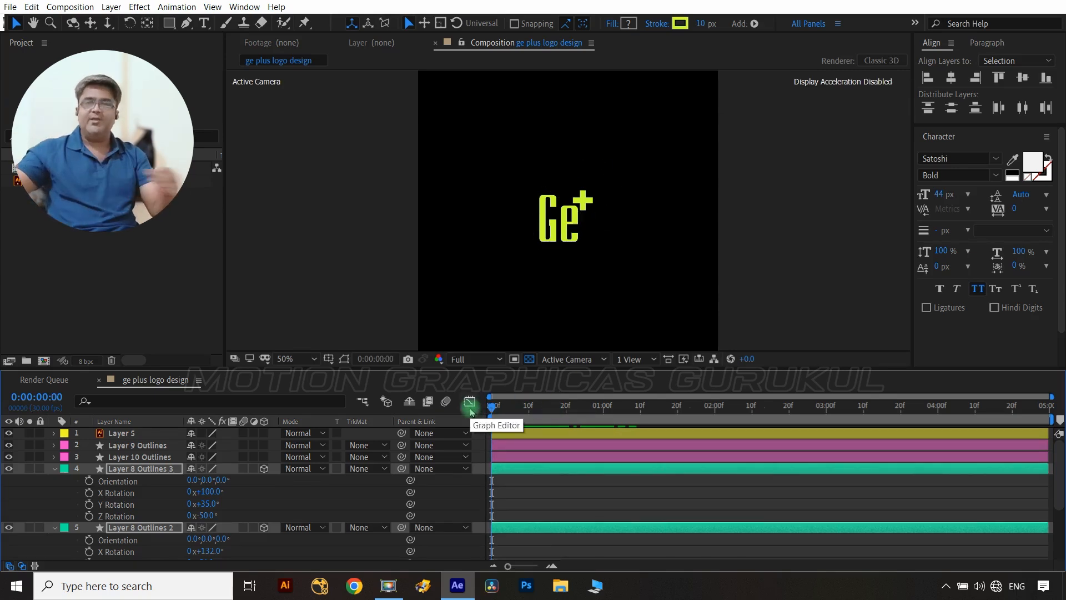
{"action": "left_click", "coordinate": [89, 493]}
{"action": "left_click", "coordinate": [88, 504]}
{"action": "scroll", "coordinate": [118, 495], "scroll_direction": "down", "scroll_amount": 2}
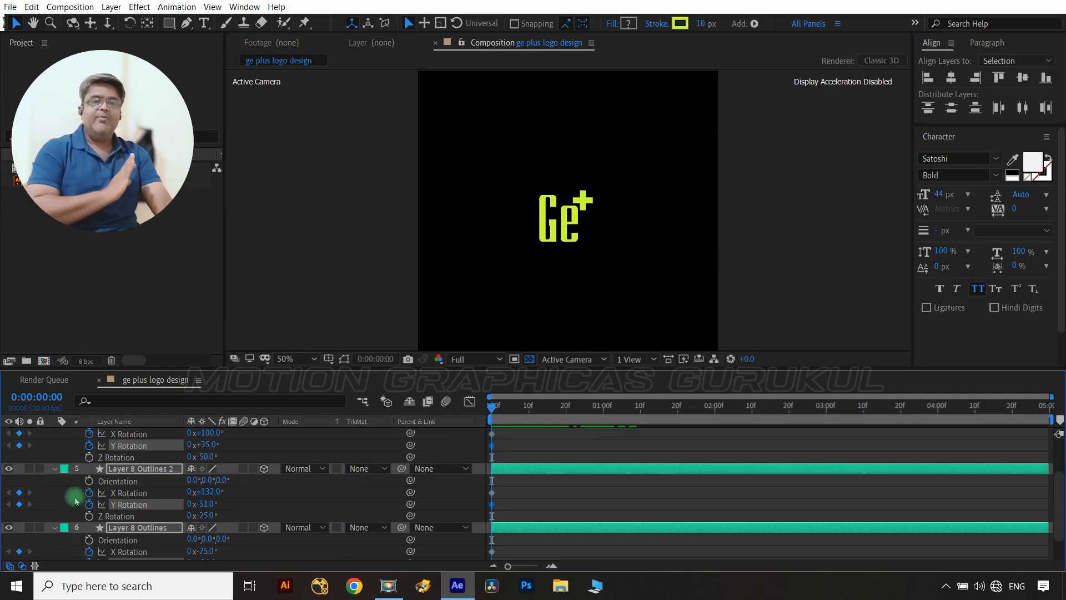
{"action": "scroll", "coordinate": [76, 500], "scroll_direction": "down", "scroll_amount": 1}
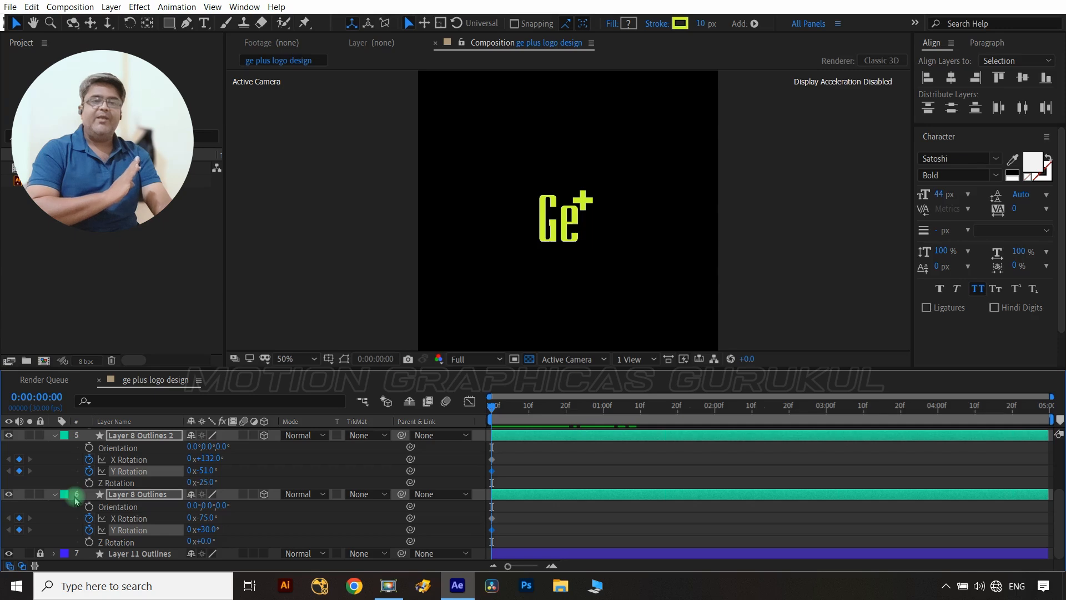
{"action": "scroll", "coordinate": [76, 500], "scroll_direction": "up", "scroll_amount": 2}
- At 0:00:01:00, set X Rotation to 0° on Layer 8 Outlines, Layer 8 Outlines 2 and Layer 8 Outlines 3 together
{"action": "key", "text": "shift+Page_Down"}
{"action": "key", "text": "shift+Page_Down"}
{"action": "key", "text": "shift+Page_Down"}
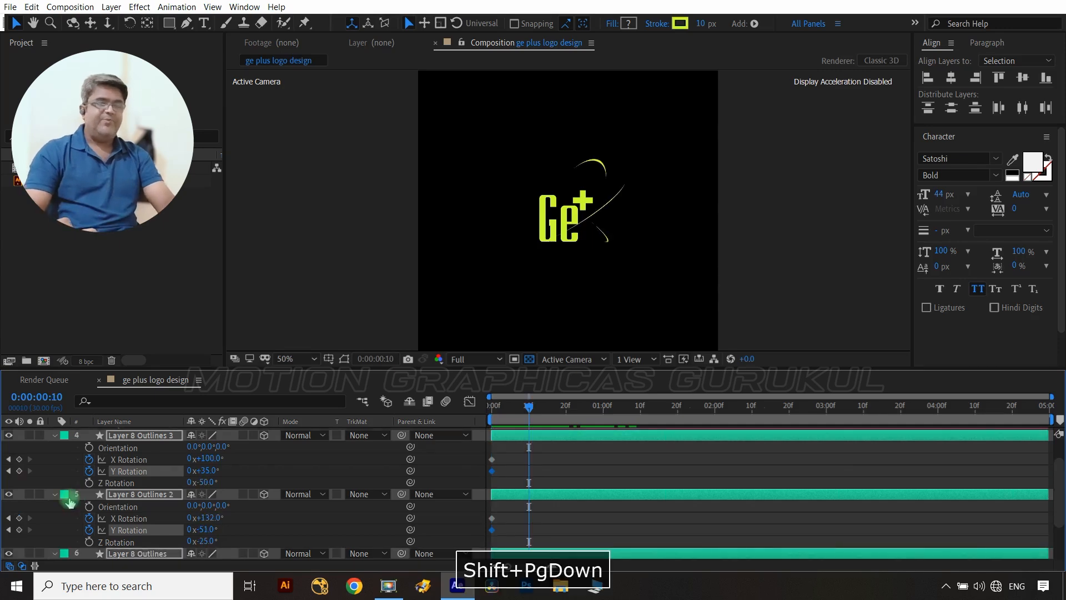
{"action": "left_click", "coordinate": [266, 470]}
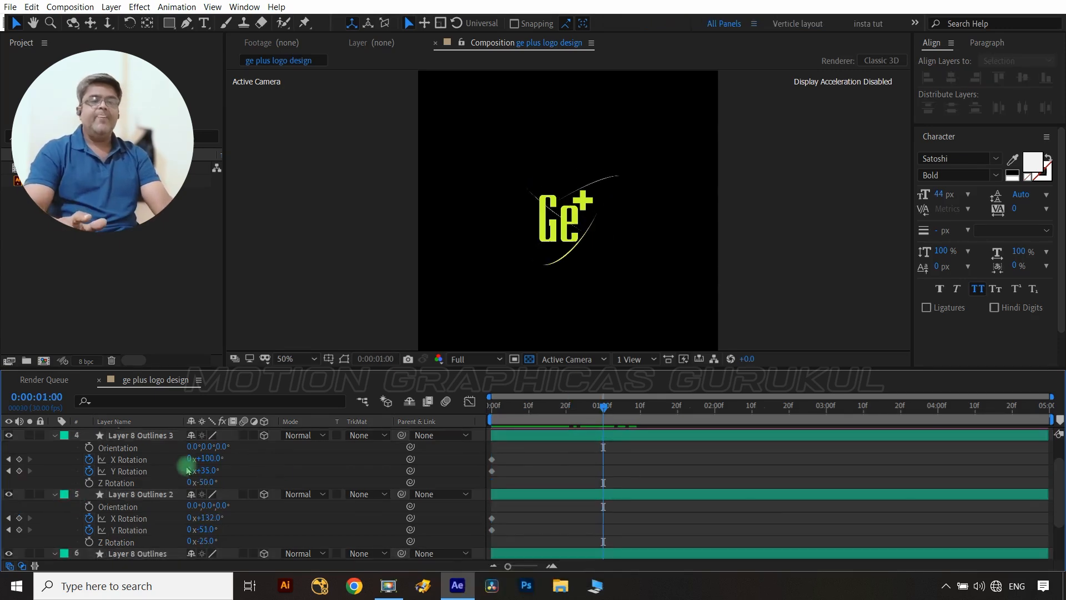
{"action": "left_click", "coordinate": [154, 440]}
{"action": "left_click", "coordinate": [148, 494], "text": "ctrl"}
{"action": "scroll", "coordinate": [158, 477], "scroll_direction": "up", "scroll_amount": 1}
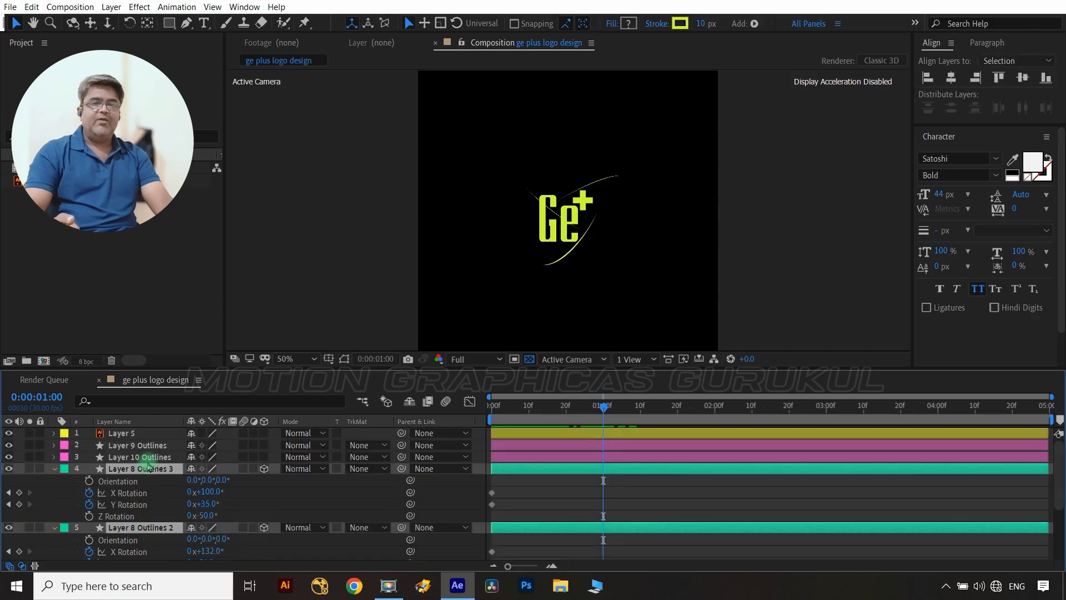
{"action": "scroll", "coordinate": [157, 492], "scroll_direction": "down", "scroll_amount": 3}
{"action": "left_click", "coordinate": [157, 496], "text": "ctrl"}
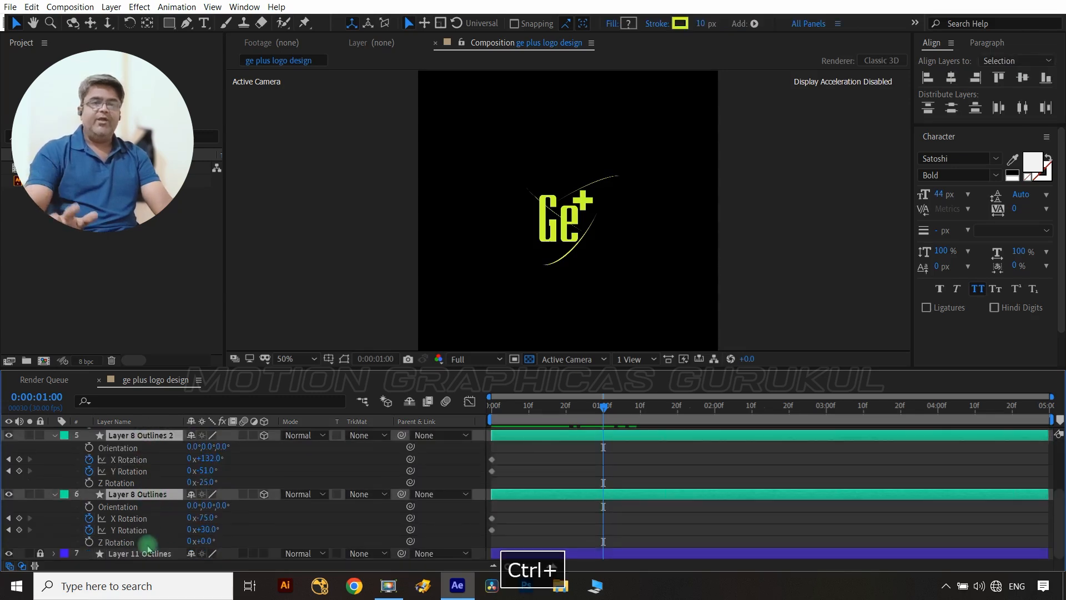
{"action": "left_click", "coordinate": [202, 521]}
{"action": "type", "text": "0"}
{"action": "key", "text": "Return"}
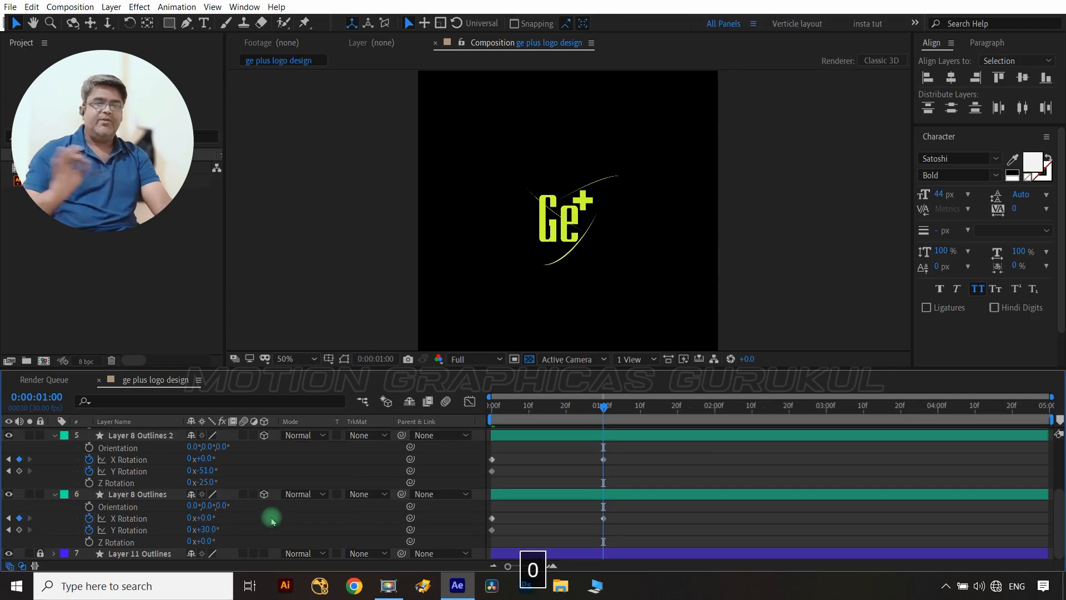
- Set Y Rotation to 0° at 0:00:01:00 on all three Layer 8 Outlines layers together
{"action": "left_click", "coordinate": [166, 505]}
{"action": "scroll", "coordinate": [162, 502], "scroll_direction": "up", "scroll_amount": 3}
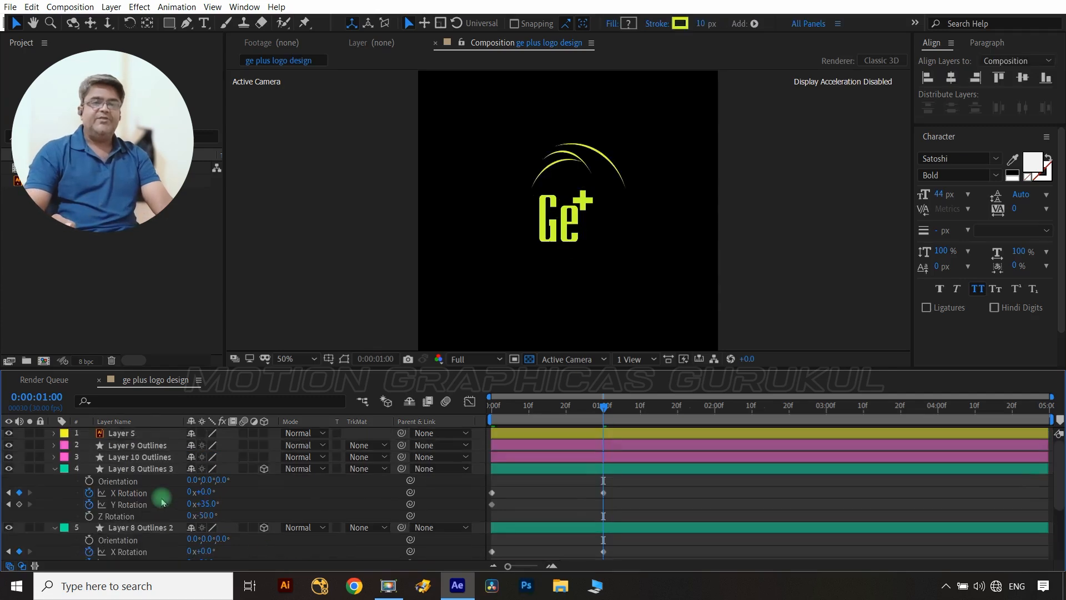
{"action": "left_click", "coordinate": [149, 471], "text": "shift"}
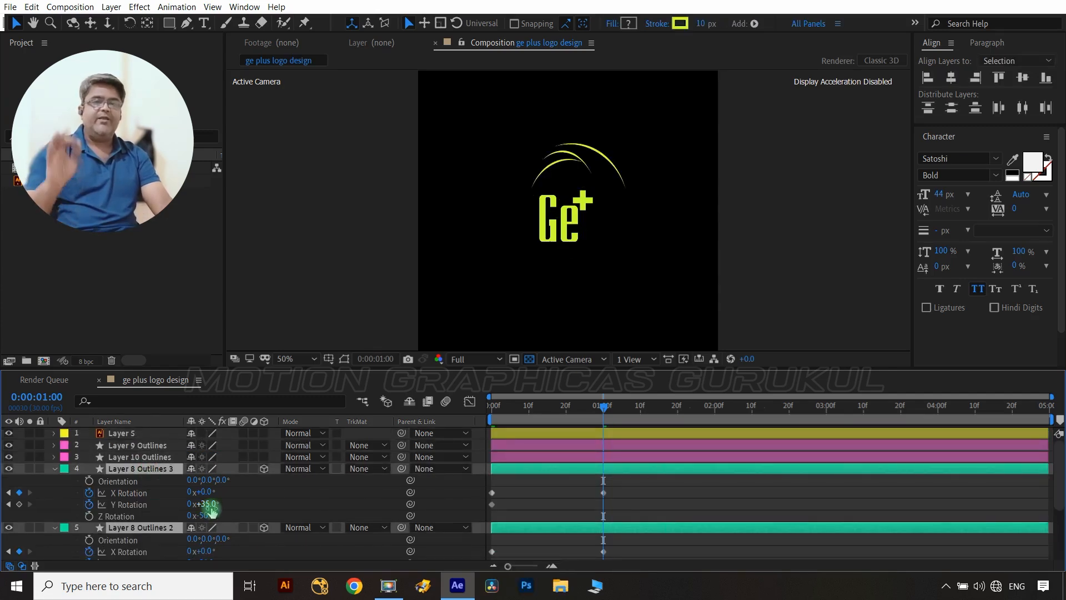
{"action": "type", "text": "0"}
{"action": "left_click", "coordinate": [262, 507]}
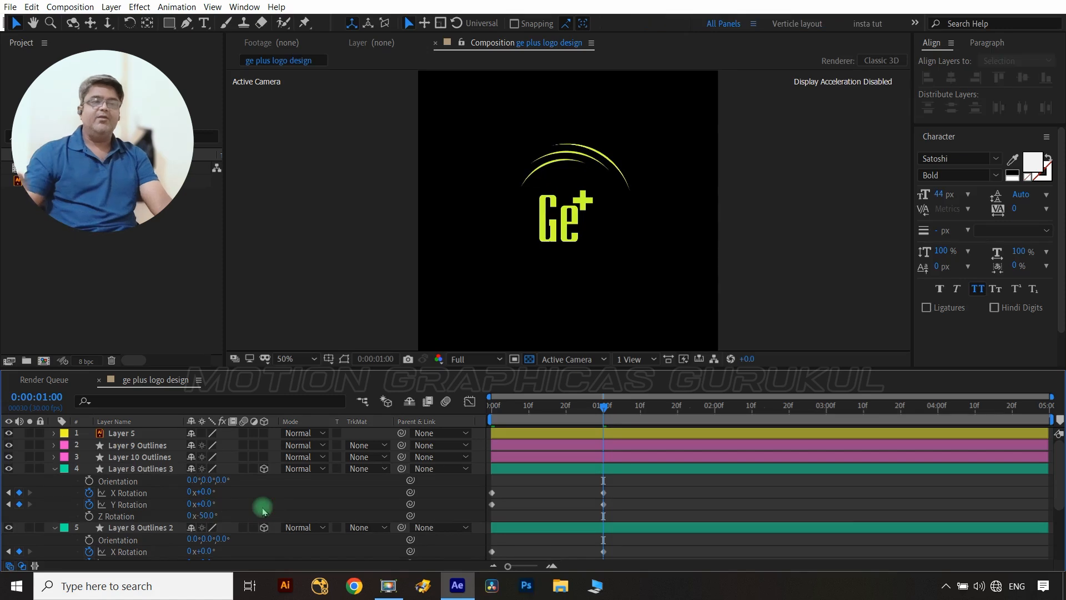
- Apply Easy Ease to all X and Y Rotation keyframes of the three rings and show their curves in the Graph Editor
{"action": "left_click_drag", "start_coordinate": [644, 487], "coordinate": [467, 534]}
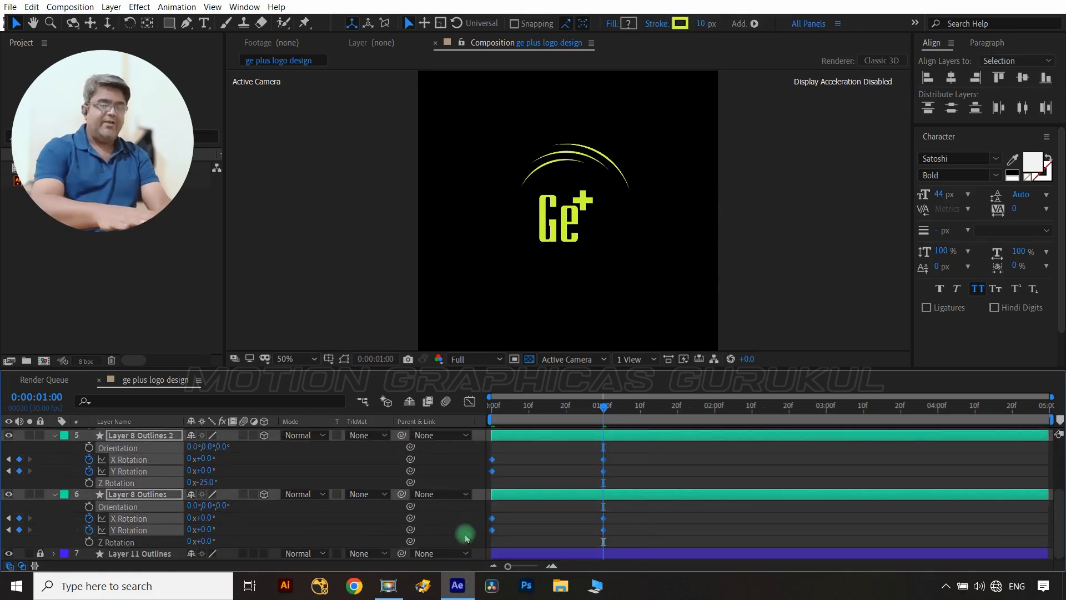
{"action": "key", "text": "F9"}
{"action": "left_click", "coordinate": [470, 401]}
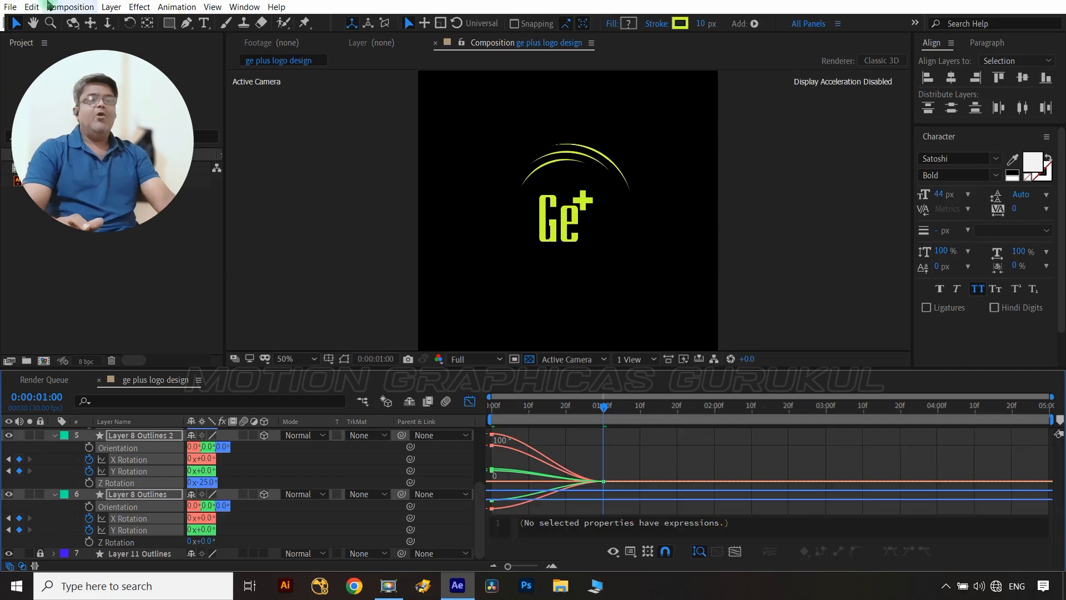
- Lengthen the outgoing handles of the first rotation keyframes in the value graph and switch to the speed graph
{"action": "left_click_drag", "start_coordinate": [534, 425], "coordinate": [476, 514]}
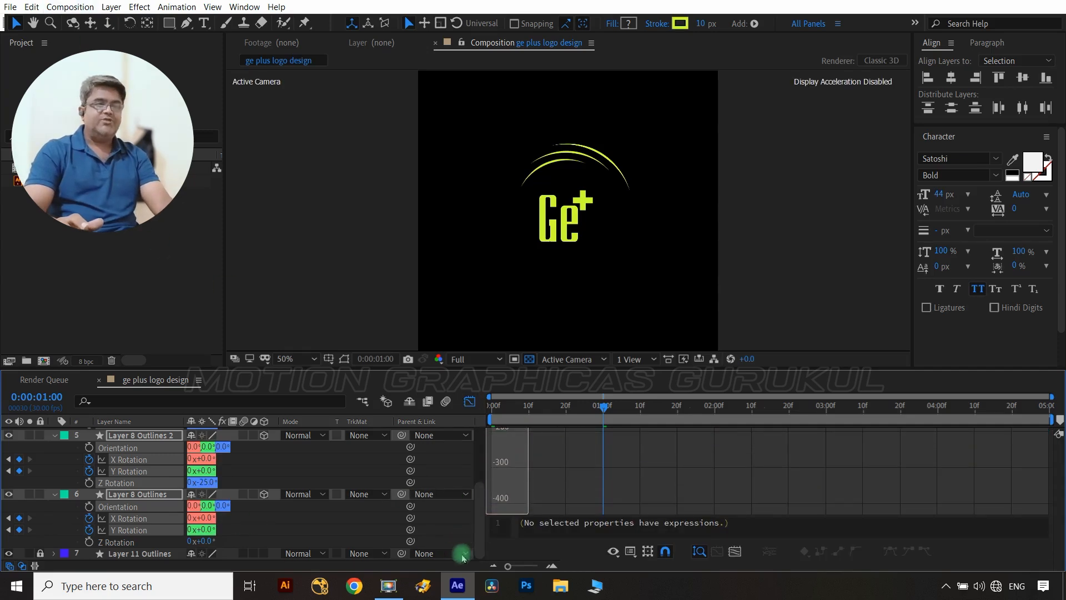
{"action": "left_click_drag", "start_coordinate": [532, 436], "coordinate": [554, 444]}
{"action": "right_click", "coordinate": [648, 458]}
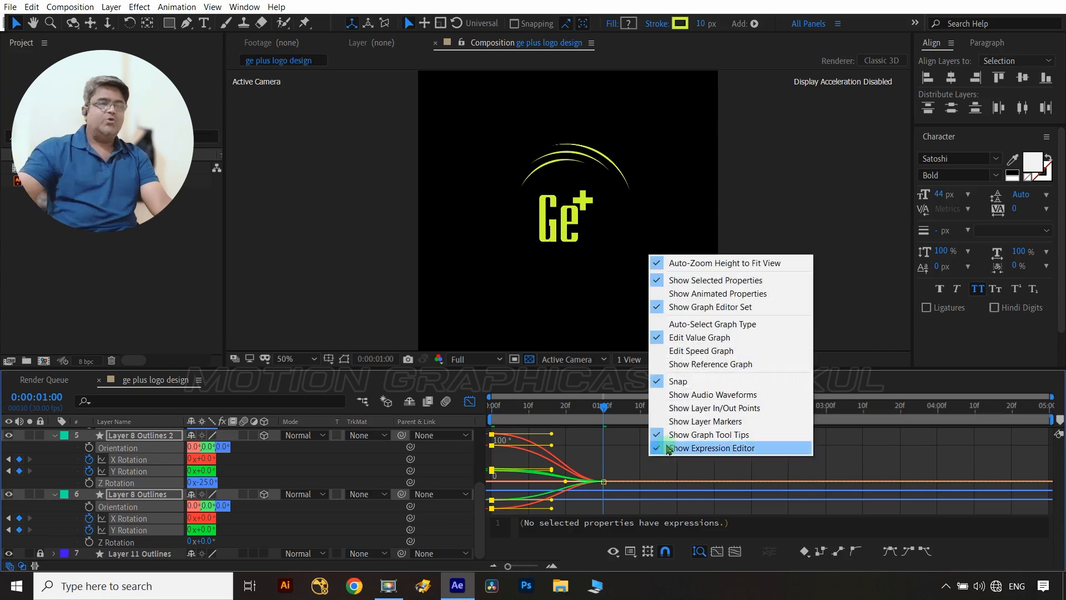
{"action": "left_click", "coordinate": [648, 350]}
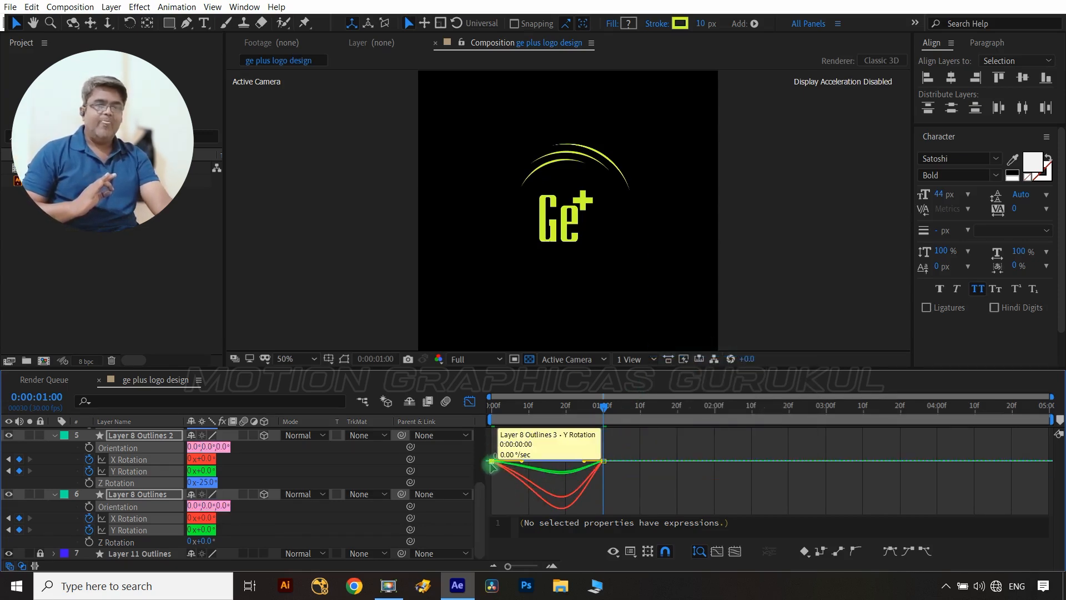
- Select all rotation keyframes in the speed graph and reapply Easy Ease to reset their curves
{"action": "left_click", "coordinate": [492, 462]}
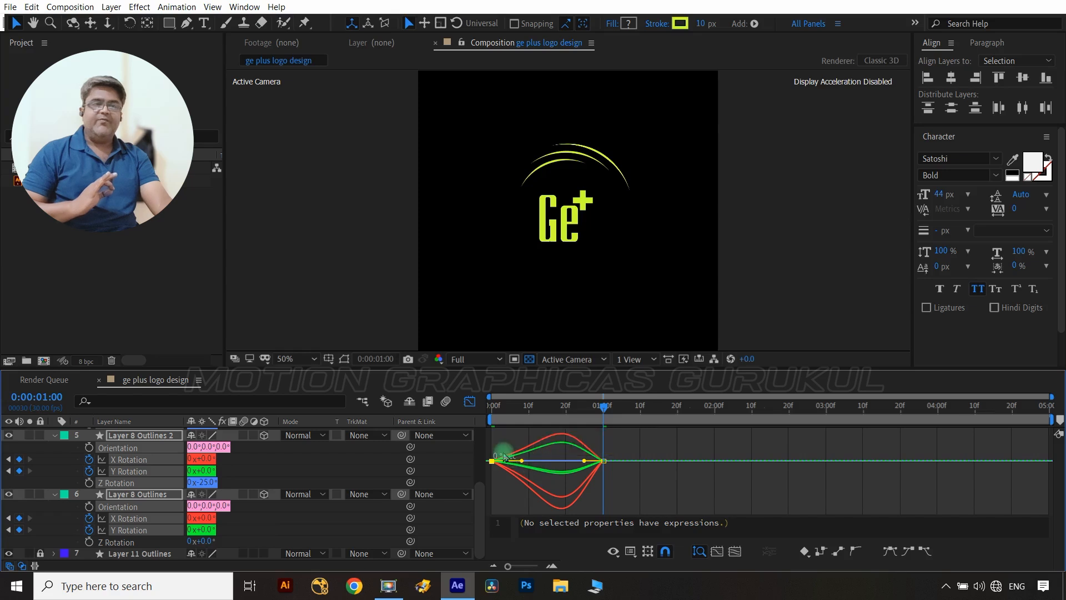
{"action": "left_click_drag", "start_coordinate": [638, 443], "coordinate": [432, 506]}
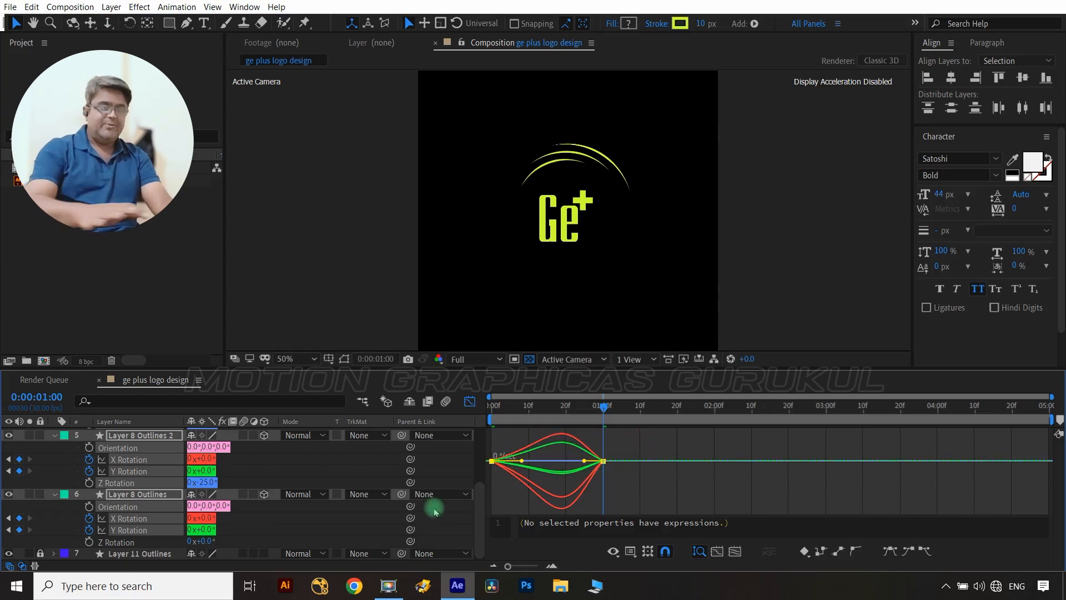
{"action": "key", "text": "F9"}
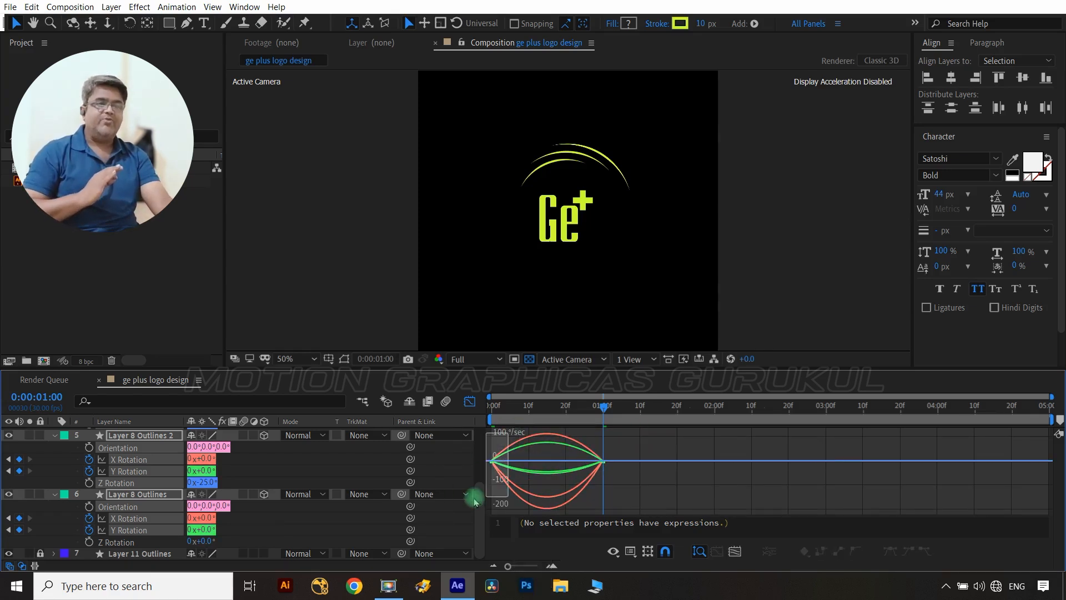
- Raise the outgoing influence of the first rotation keyframes to about 65%, close the Graph Editor and preview the motion
{"action": "left_click_drag", "start_coordinate": [512, 467], "coordinate": [528, 468]}
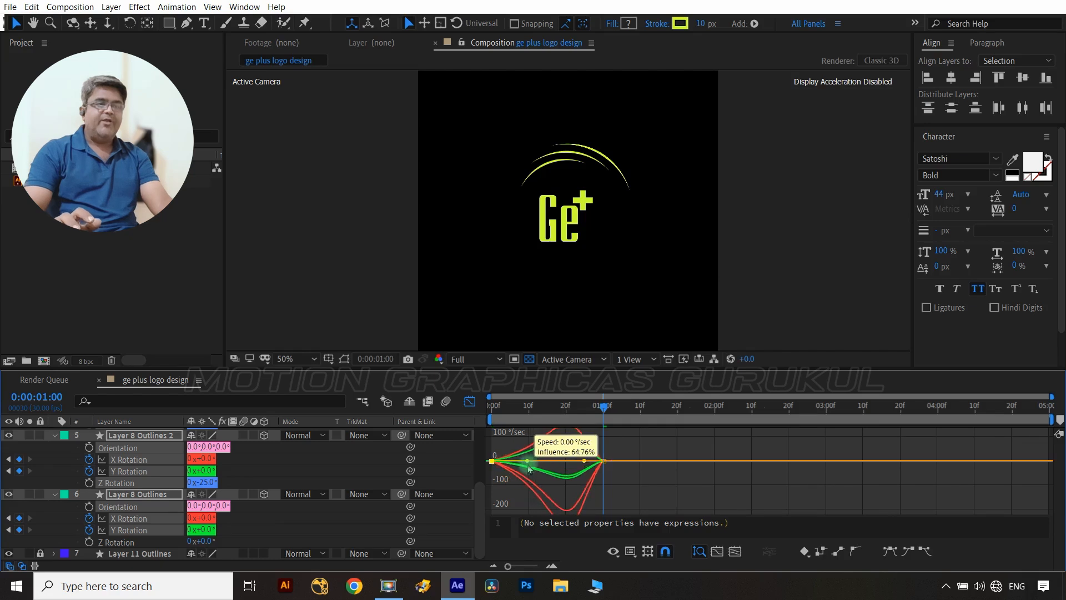
{"action": "left_click", "coordinate": [470, 401]}
{"action": "left_click", "coordinate": [446, 457]}
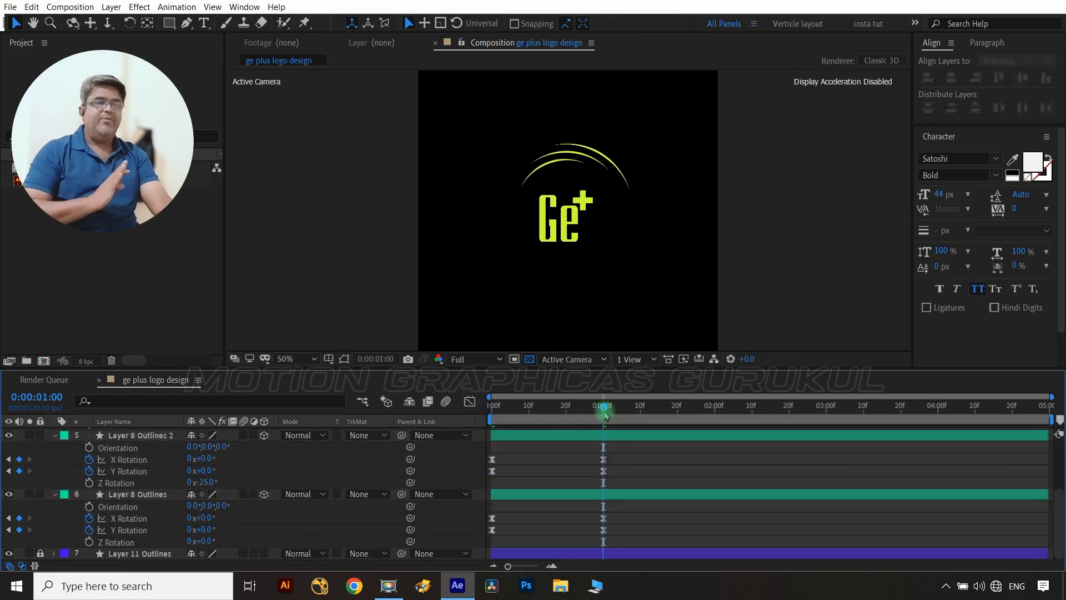
{"action": "left_click_drag", "start_coordinate": [603, 409], "coordinate": [605, 439]}
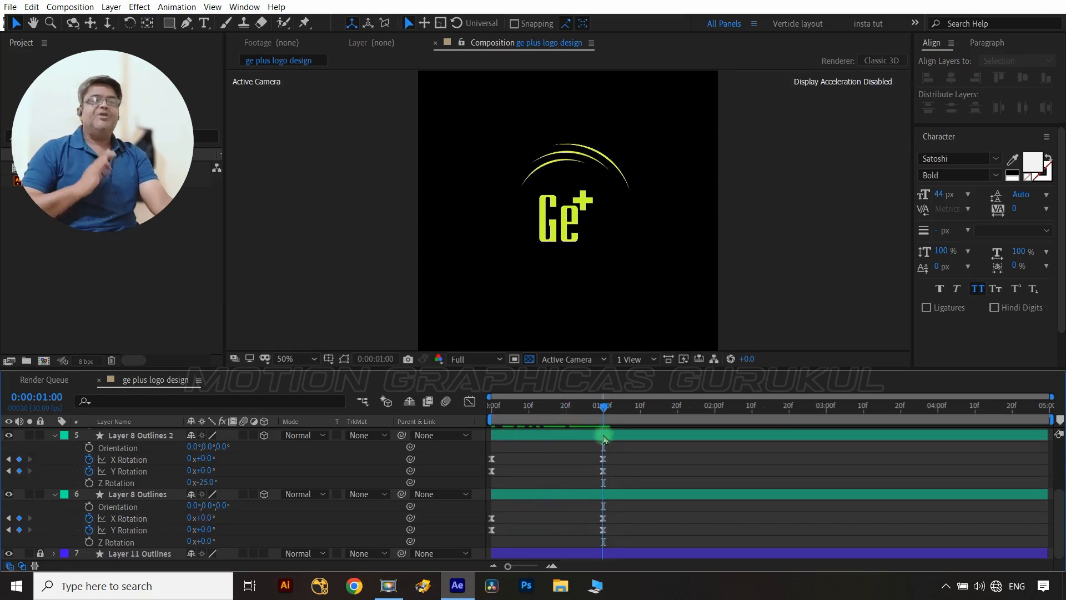
- Keyframe Z Rotation of Layer 8 Outlines 2 and Layer 8 Outlines 3 at 0:00:01:00 and at 0:00:00:00
{"action": "left_click", "coordinate": [120, 483]}
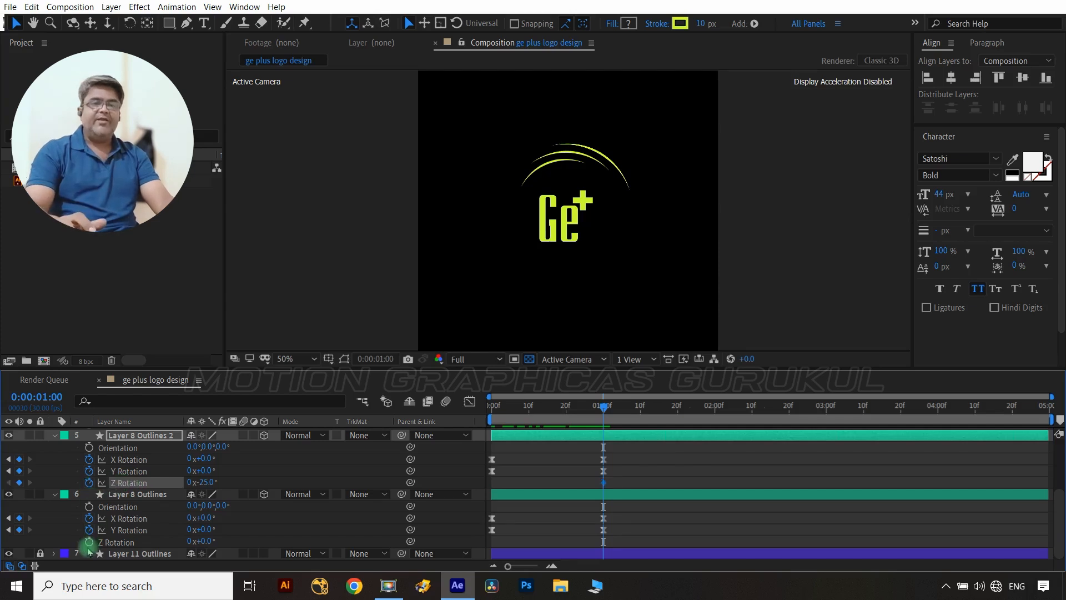
{"action": "scroll", "coordinate": [146, 515], "scroll_direction": "up", "scroll_amount": 3}
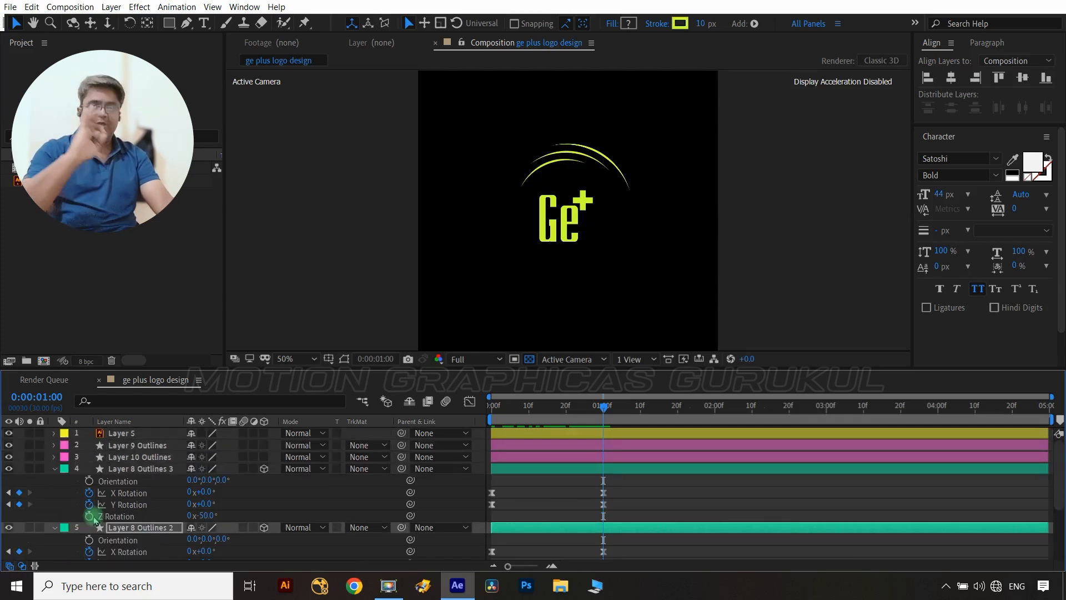
{"action": "left_click", "coordinate": [88, 517]}
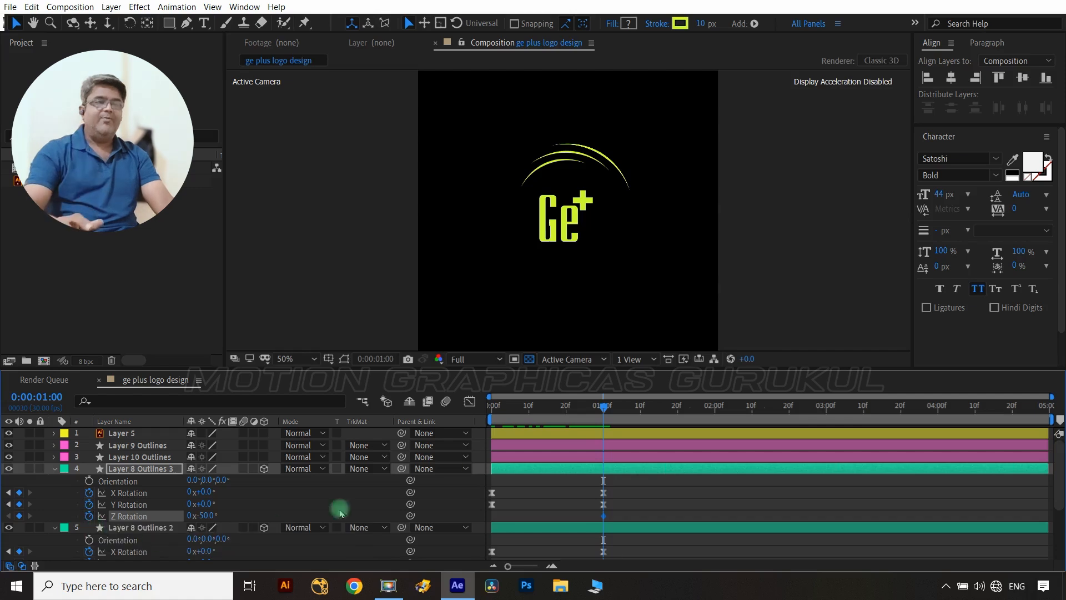
{"action": "left_click_drag", "start_coordinate": [606, 414], "coordinate": [492, 414]}
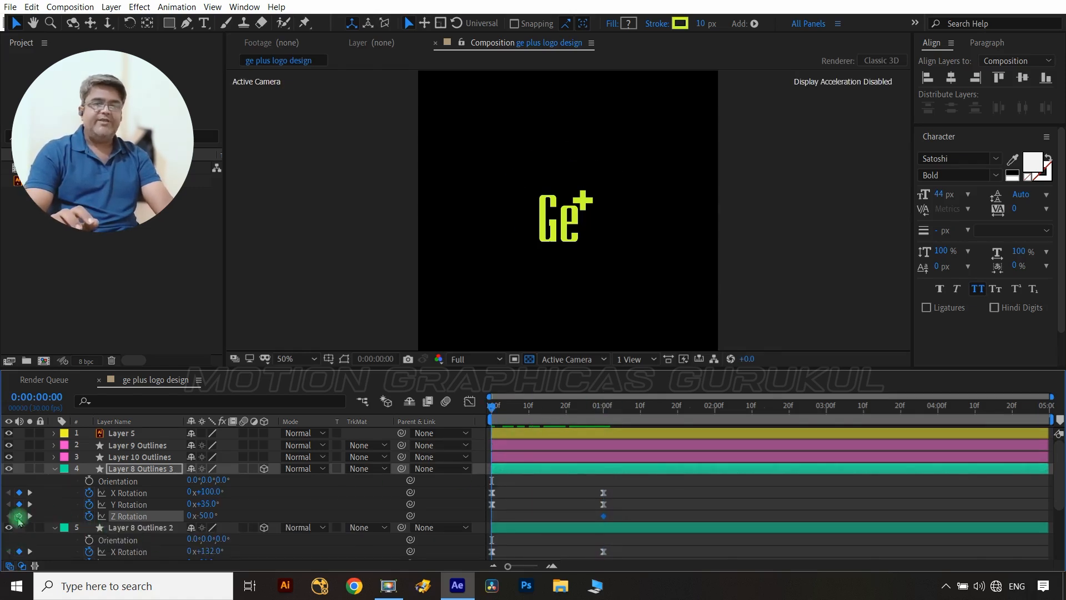
{"action": "left_click", "coordinate": [18, 516]}
{"action": "scroll", "coordinate": [22, 524], "scroll_direction": "down", "scroll_amount": 2}
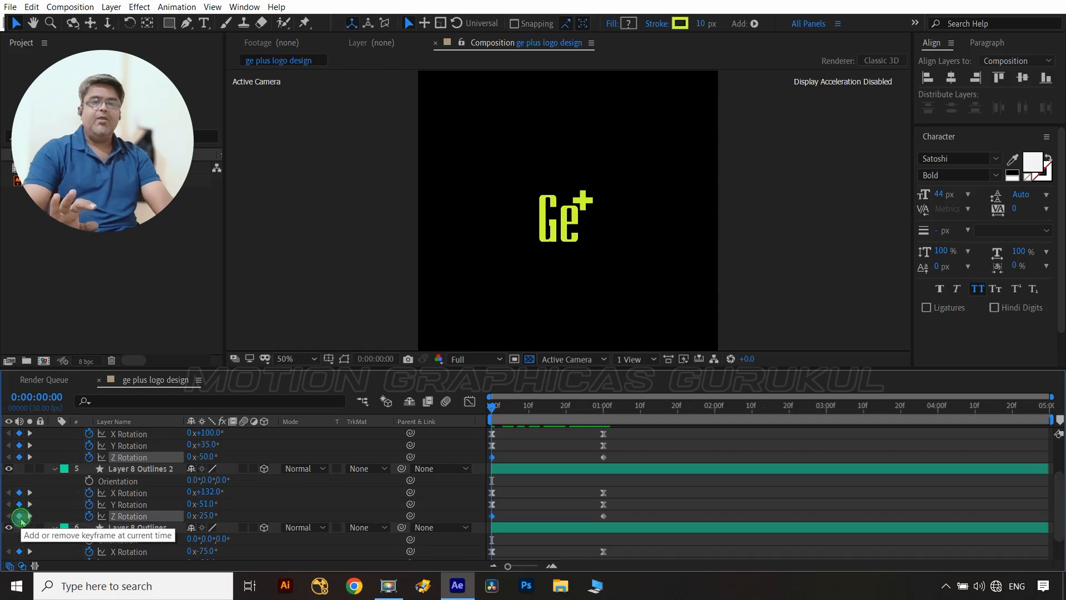
{"action": "left_click", "coordinate": [18, 516]}
- At 0:00:01:00, set Z Rotation to 238° on Layer 8 Outlines 2 and to 111° on Layer 8 Outlines 3
{"action": "left_click", "coordinate": [31, 492]}
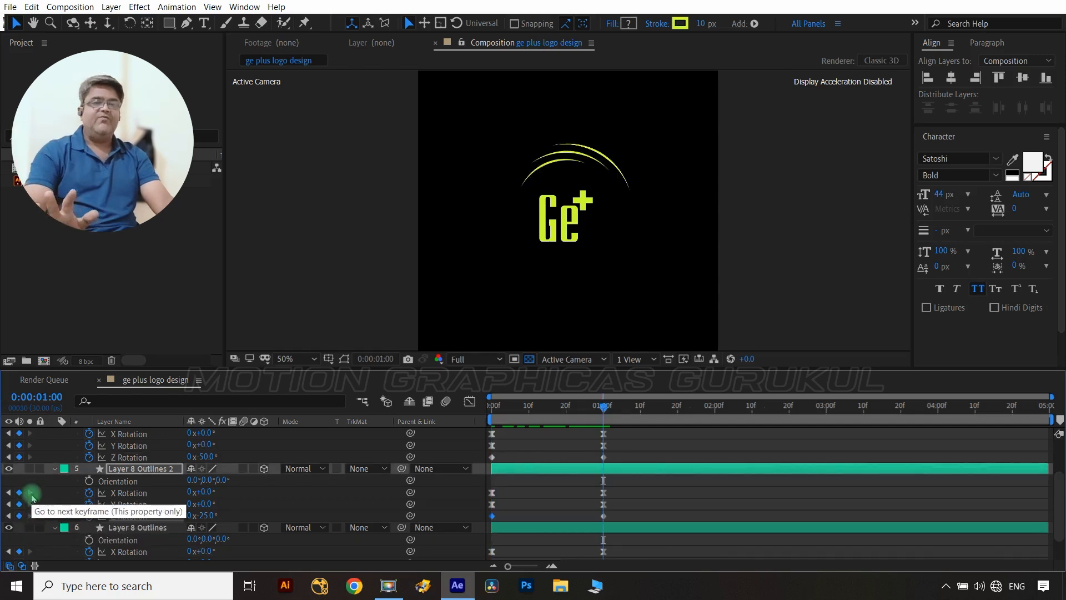
{"action": "left_click", "coordinate": [279, 516]}
{"action": "left_click", "coordinate": [292, 500]}
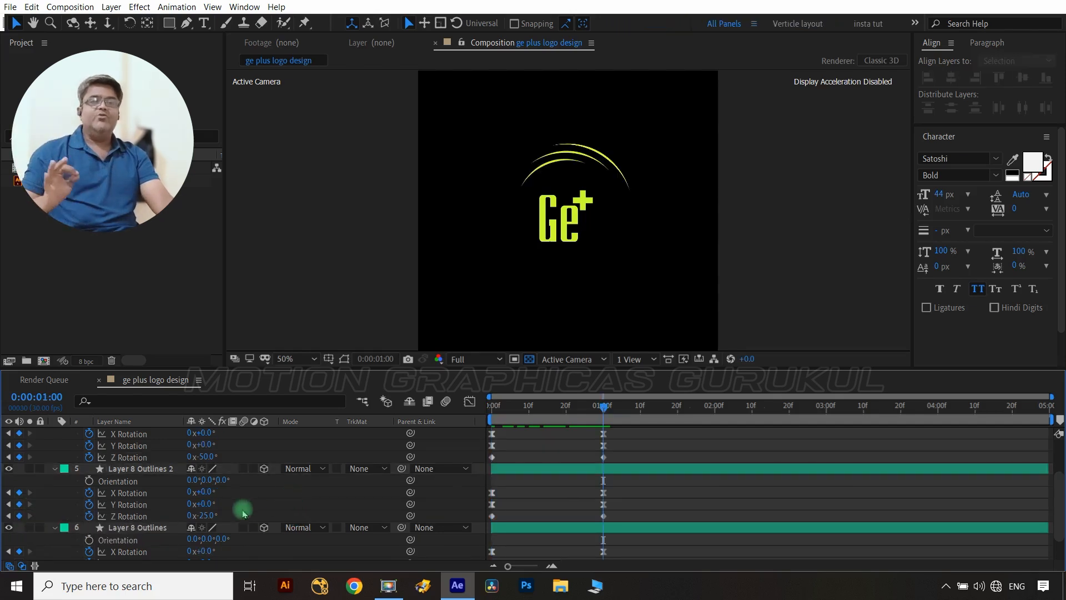
{"action": "left_click_drag", "start_coordinate": [204, 518], "coordinate": [384, 512]}
{"action": "left_click", "coordinate": [254, 471]}
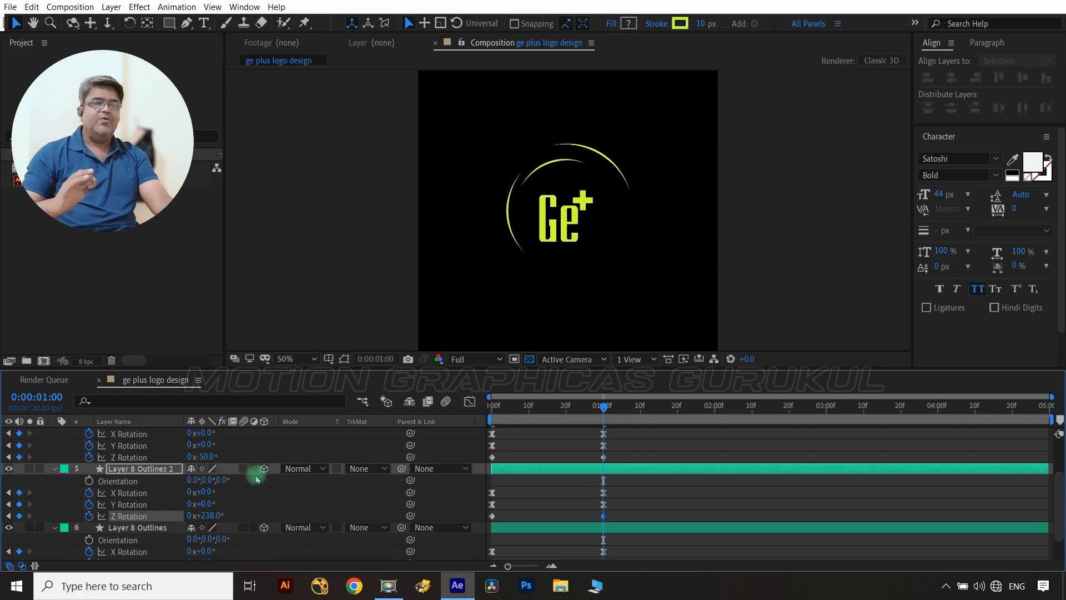
{"action": "left_click", "coordinate": [140, 457]}
{"action": "left_click_drag", "start_coordinate": [210, 460], "coordinate": [329, 466]}
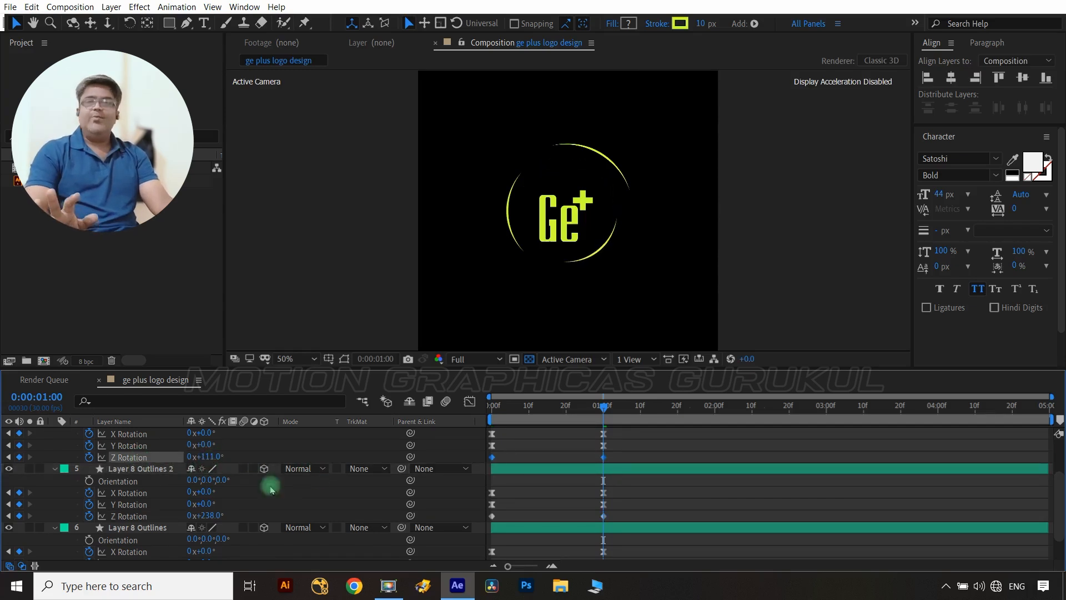
- Apply Easy Ease to the Z Rotation keyframes of Layer 8 Outlines 2 and Layer 8 Outlines 3
{"action": "left_click_drag", "start_coordinate": [618, 455], "coordinate": [489, 466]}
{"action": "left_click_drag", "start_coordinate": [616, 523], "coordinate": [487, 525]}
{"action": "key", "text": "F9"}
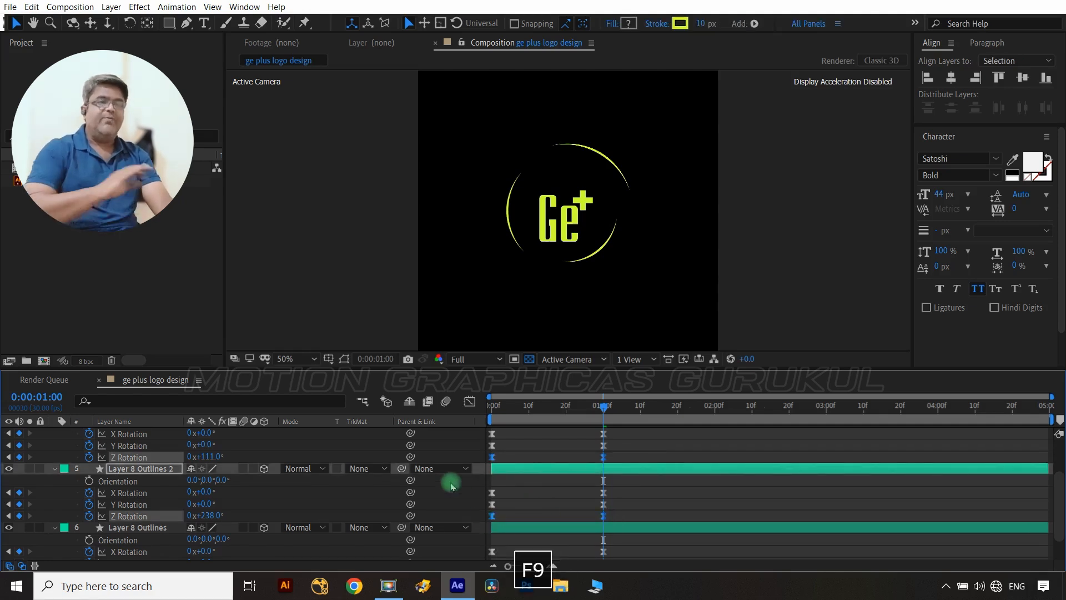
{"action": "left_click", "coordinate": [444, 487]}
- End the work area at 0:00:01:06 and preview the ring animation
{"action": "left_click_drag", "start_coordinate": [605, 407], "coordinate": [628, 410]}
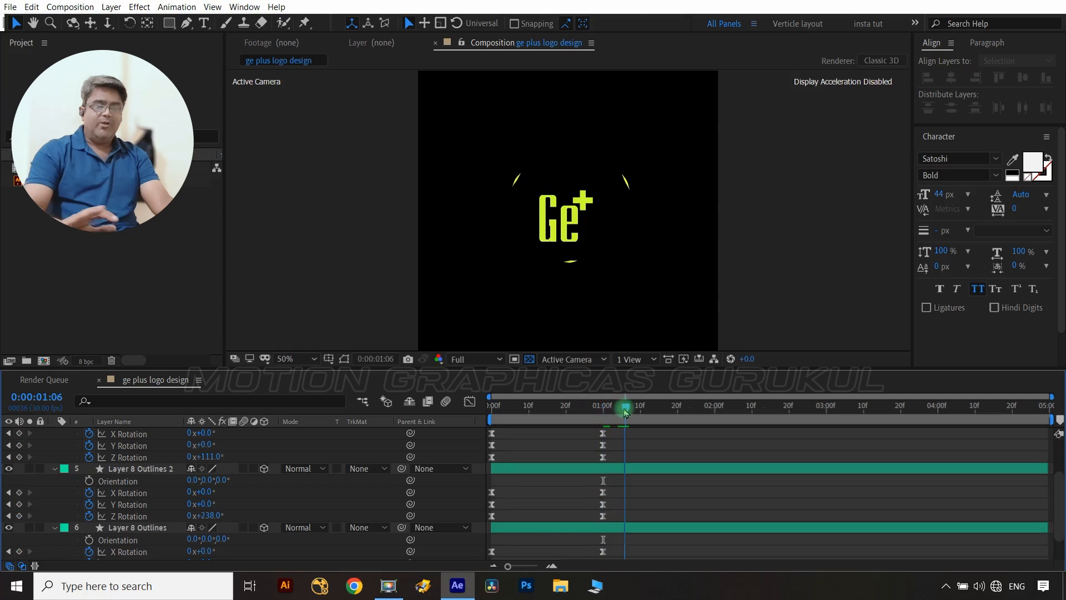
{"action": "key", "text": "n"}
{"action": "key", "text": "space"}
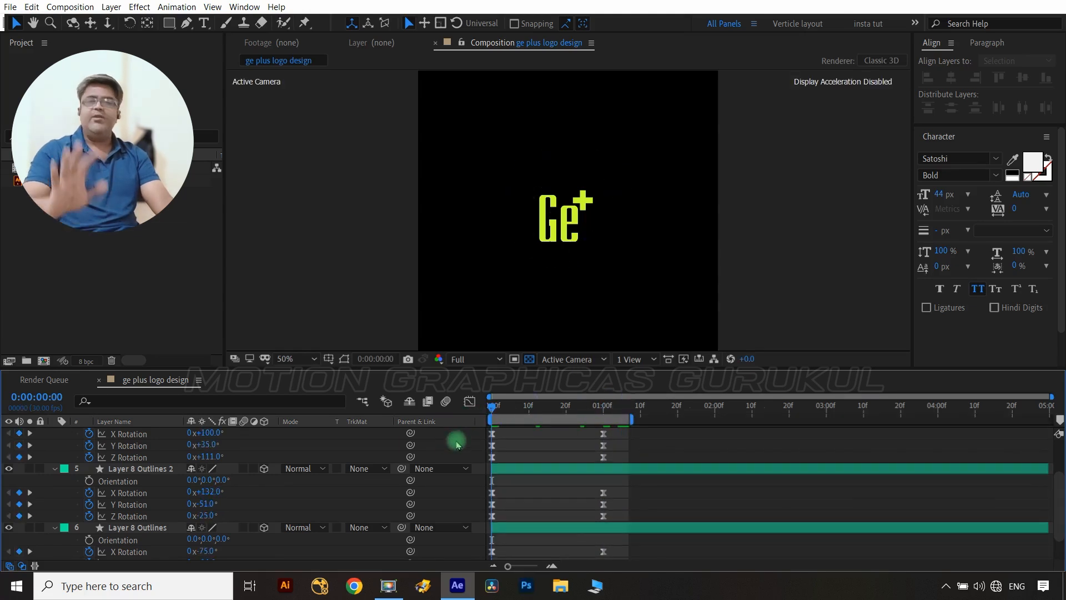
{"action": "key", "text": "space"}
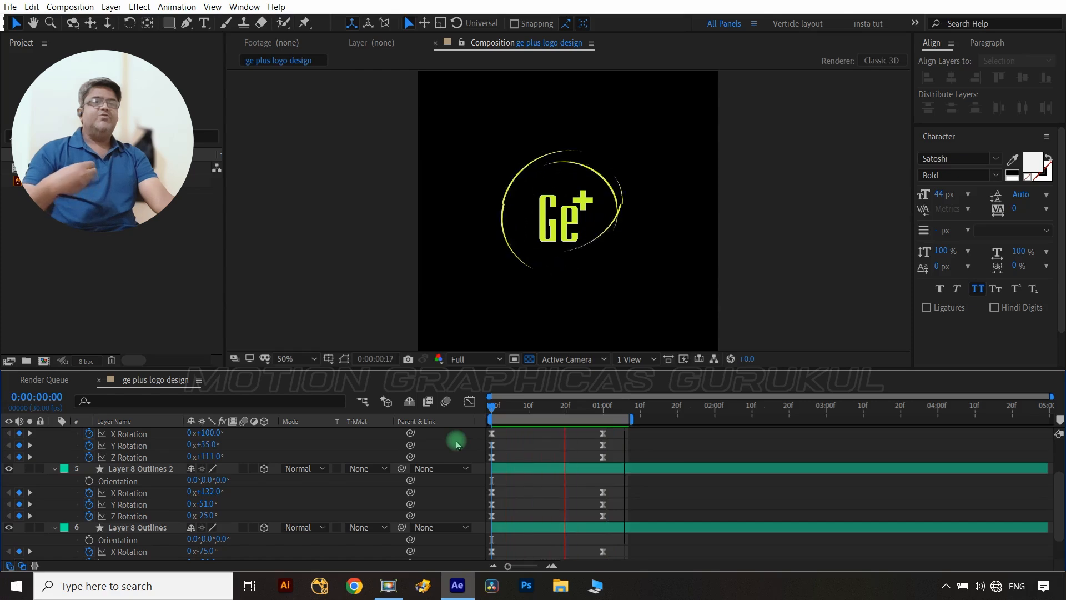
{"action": "key", "text": "space"}
- Hide Layer 5, Layer 9 Outlines and Layer 10 Outlines and preview the rings alone
{"action": "scroll", "coordinate": [222, 455], "scroll_direction": "up", "scroll_amount": 3}
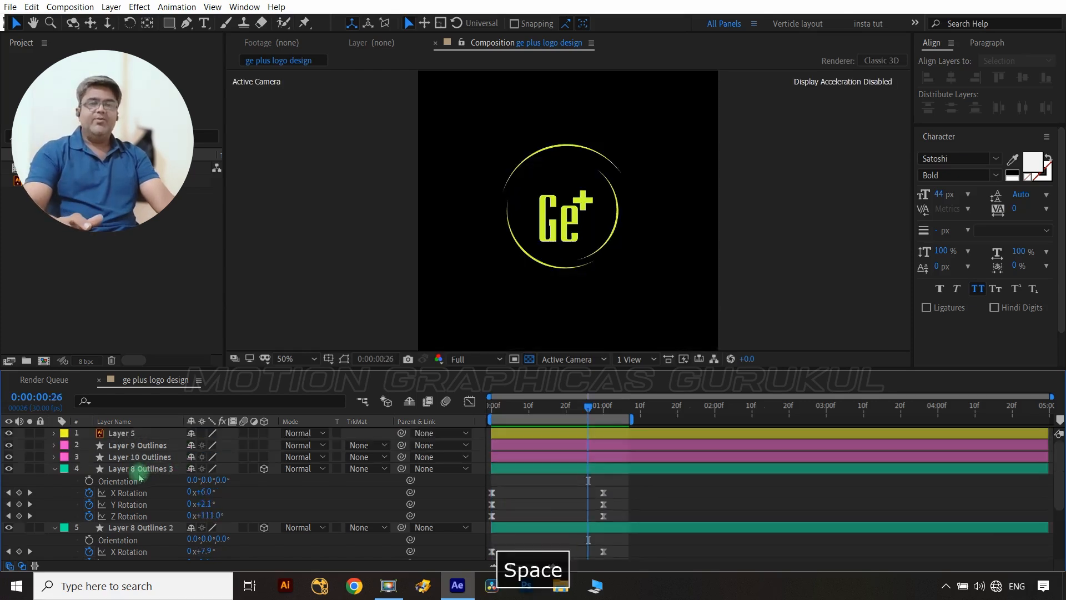
{"action": "left_click_drag", "start_coordinate": [8, 457], "coordinate": [8, 433]}
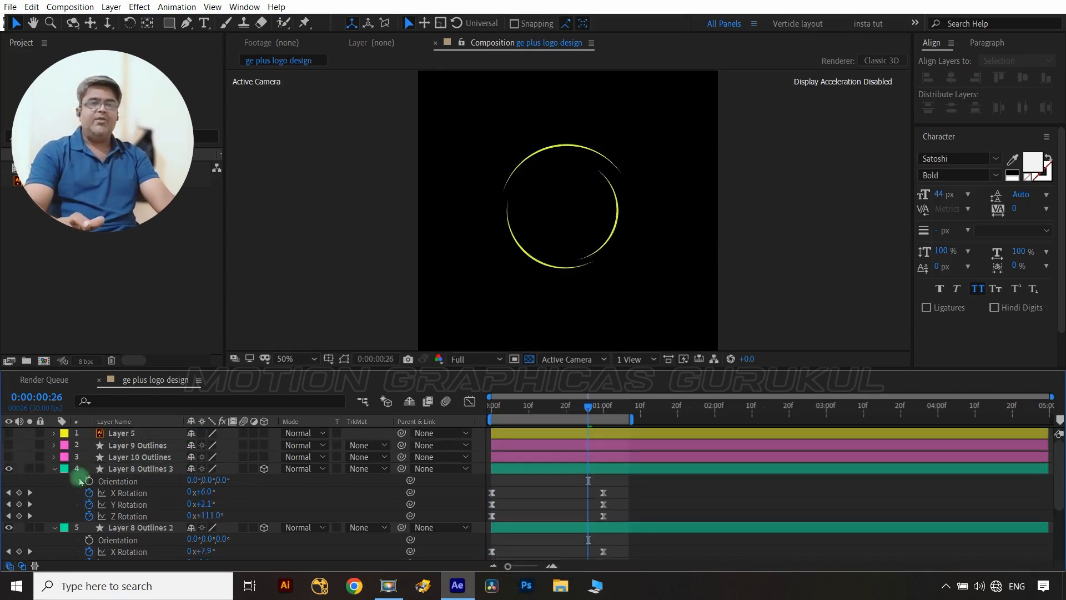
{"action": "key", "text": "space"}
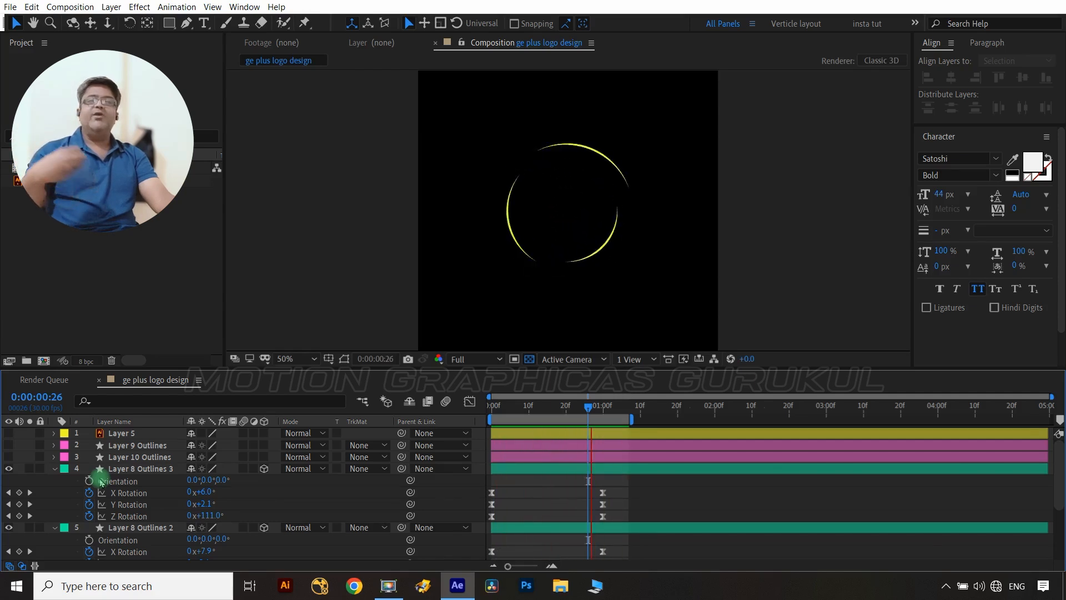
{"action": "key", "text": "space"}
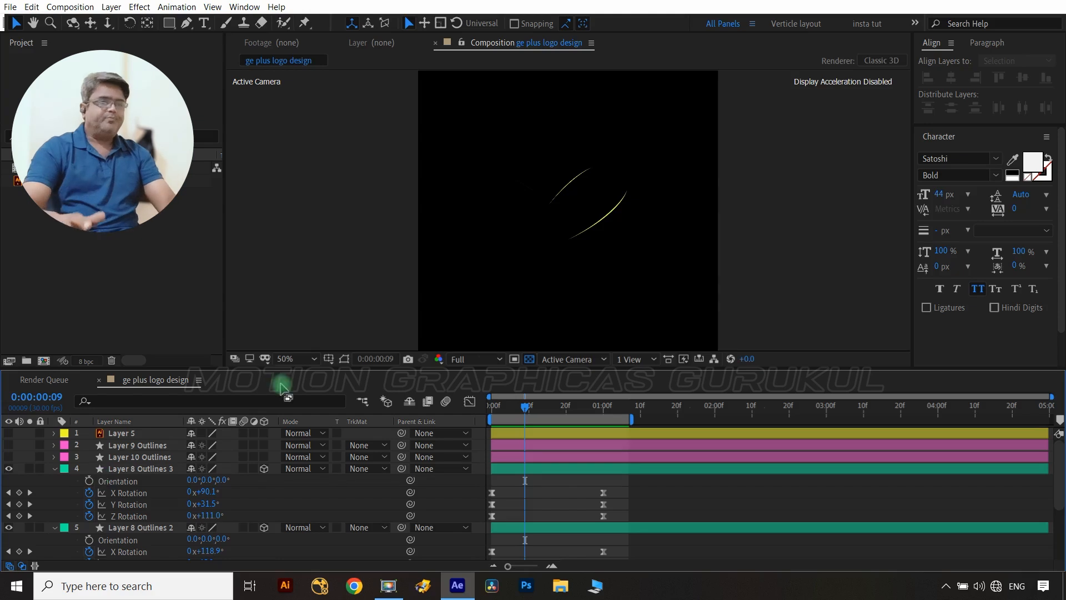
- Move the current time to 0:00:00:11 and show Layer 5, Layer 9 Outlines and Layer 10 Outlines again
{"action": "mouse_move", "coordinate": [525, 409]}
{"action": "left_mouse_down"}
{"action": "mouse_move", "coordinate": [561, 408]}
{"action": "mouse_move", "coordinate": [502, 409]}
{"action": "mouse_move", "coordinate": [548, 411]}
{"action": "left_mouse_up"}
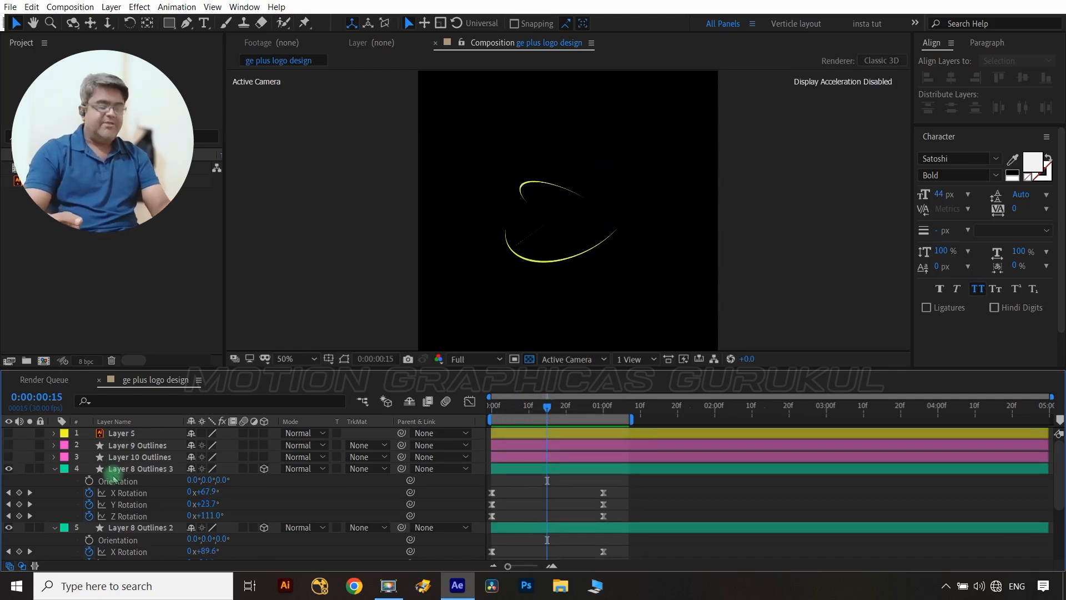
{"action": "key", "text": "ctrl+Left"}
{"action": "key", "text": "ctrl+Left"}
{"action": "key", "text": "ctrl+Left"}
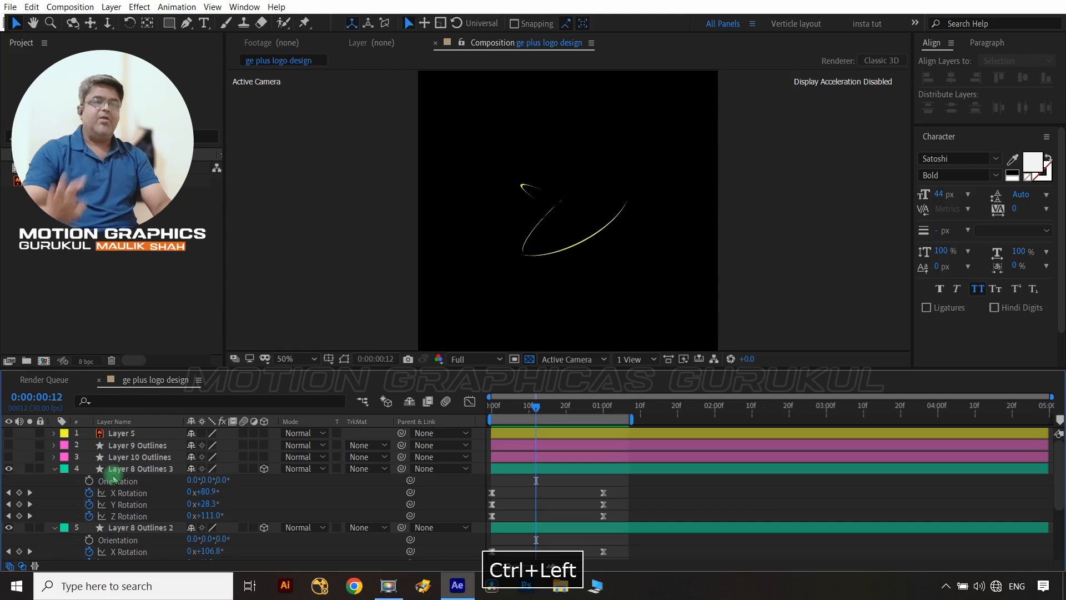
{"action": "key", "text": "ctrl+Left"}
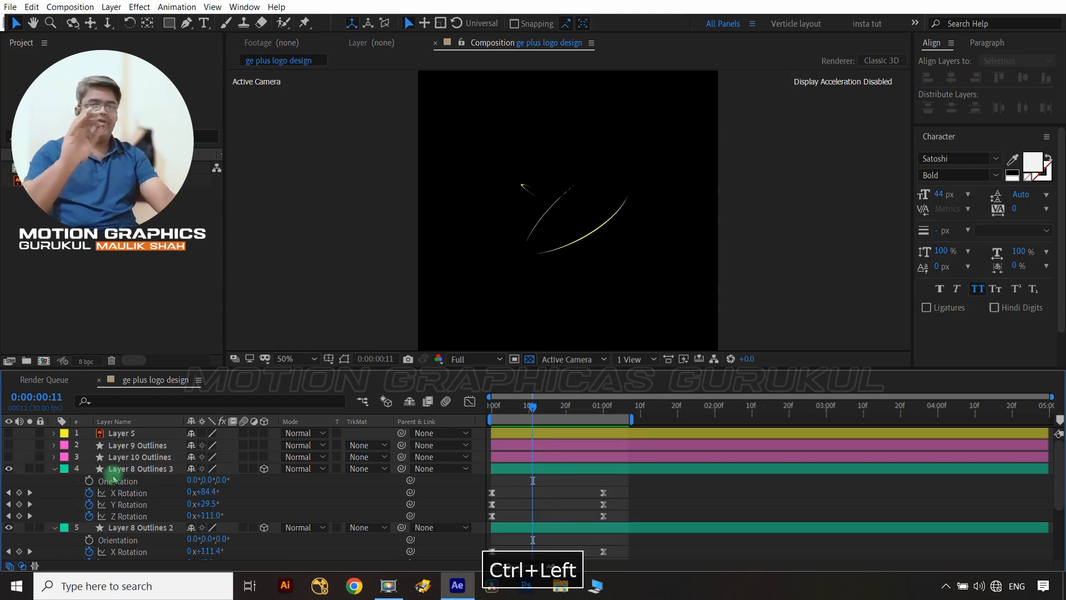
{"action": "left_click_drag", "start_coordinate": [11, 460], "coordinate": [8, 433]}
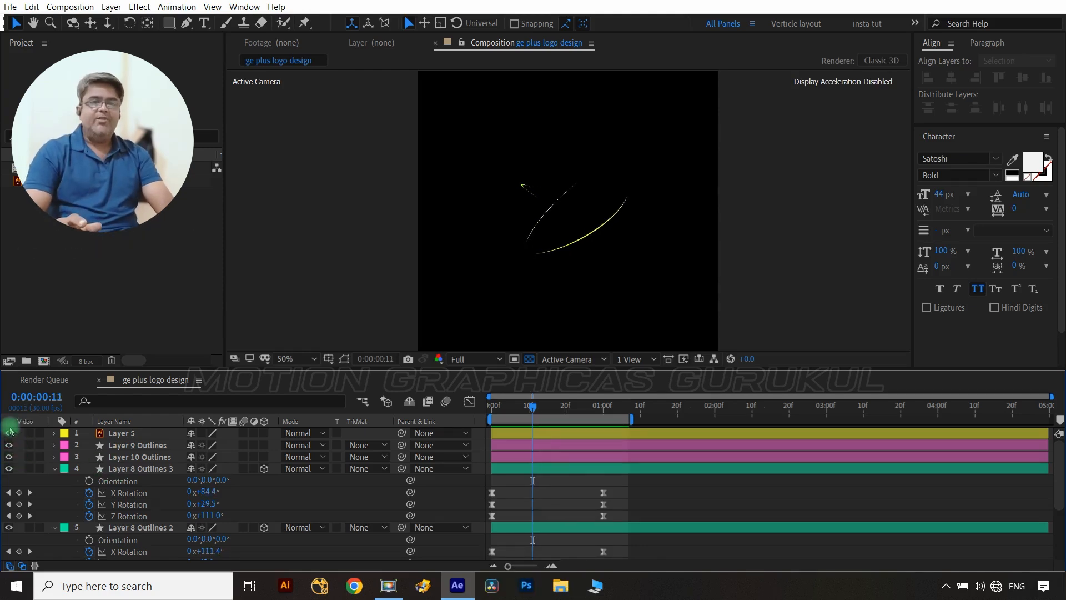
- Separate the Position dimensions of Layer 5, Layer 9 Outlines and Layer 10 Outlines
{"action": "left_click", "coordinate": [130, 433]}
{"action": "left_click", "coordinate": [134, 457], "text": "shift"}
{"action": "key", "text": "p"}
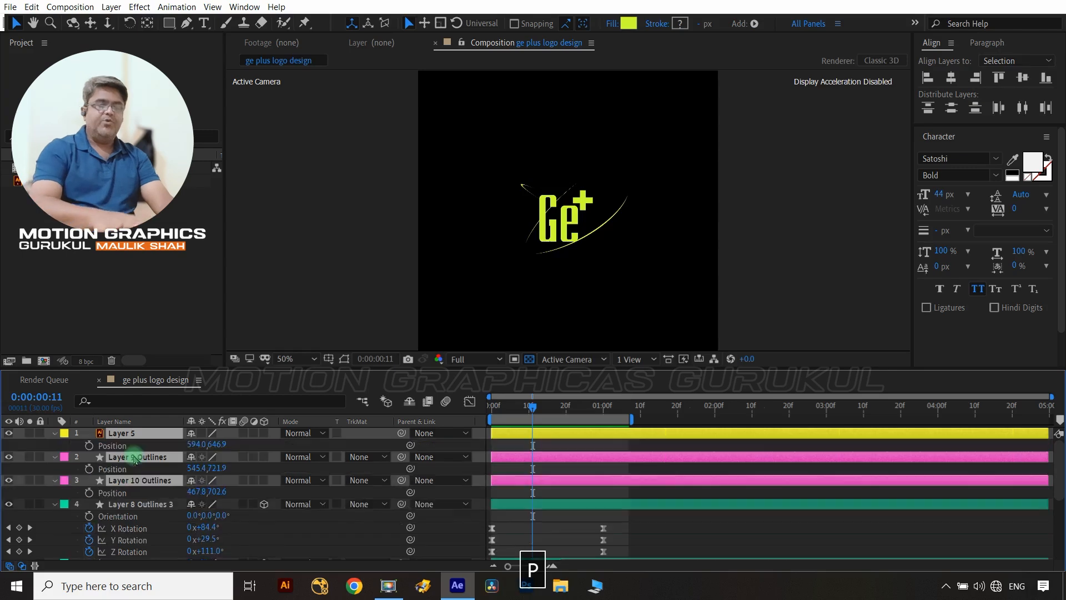
{"action": "left_click", "coordinate": [134, 446]}
{"action": "left_click", "coordinate": [125, 469], "text": "ctrl"}
{"action": "left_click", "coordinate": [132, 493], "text": "ctrl"}
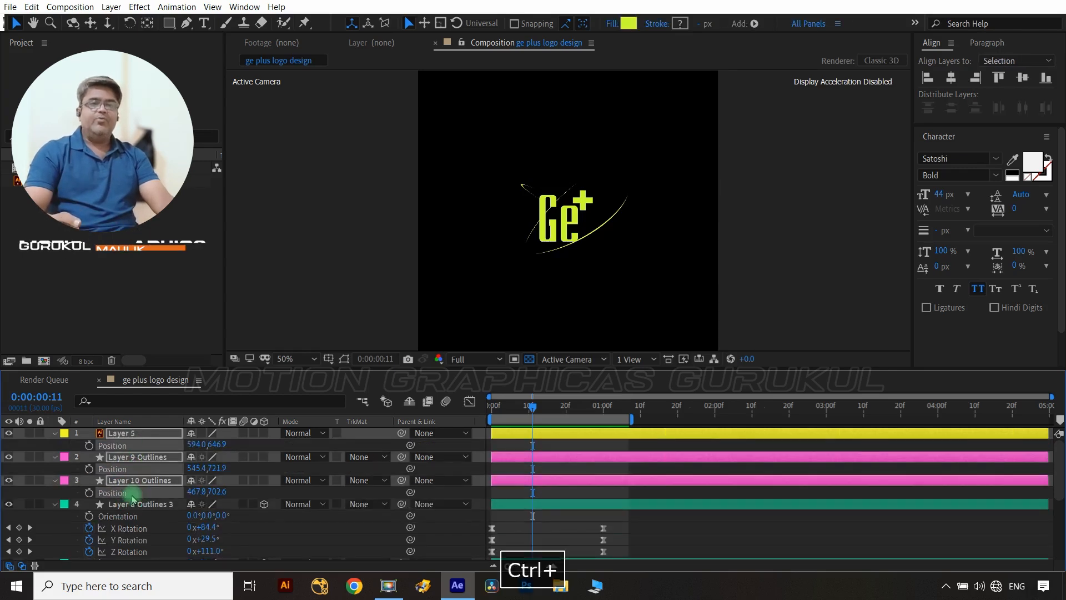
{"action": "right_click", "coordinate": [133, 494]}
{"action": "left_click", "coordinate": [177, 369]}
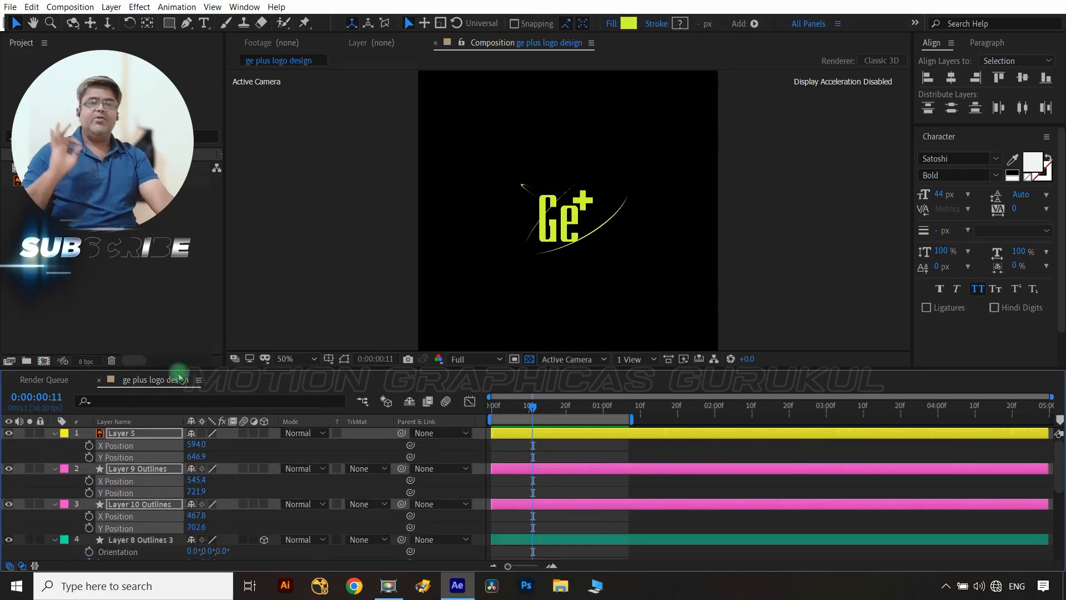
{"action": "left_click", "coordinate": [220, 448]}
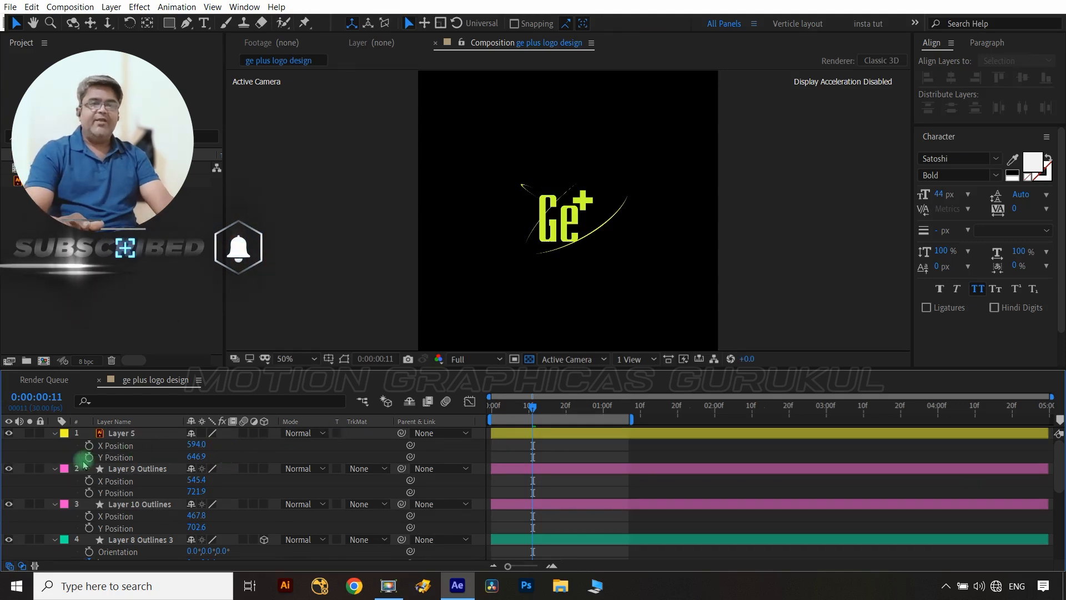
- Keyframe Y Position of the three logo layers at 0:00:00:11, 0:00:00:21 and 0:00:01:01
{"action": "left_click", "coordinate": [120, 434]}
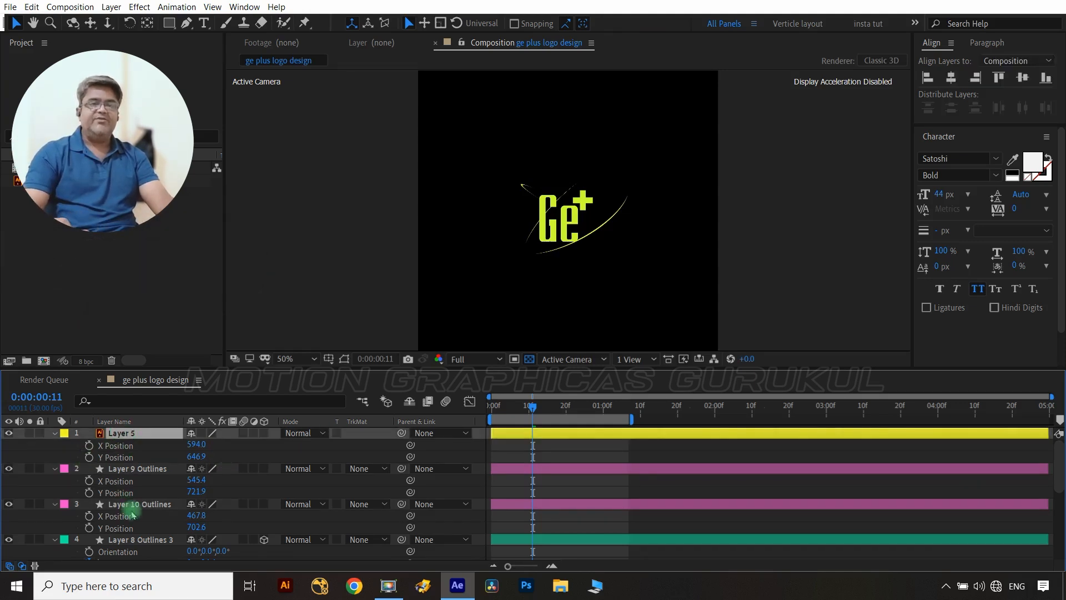
{"action": "left_click", "coordinate": [127, 510], "text": "shift"}
{"action": "left_click", "coordinate": [88, 456]}
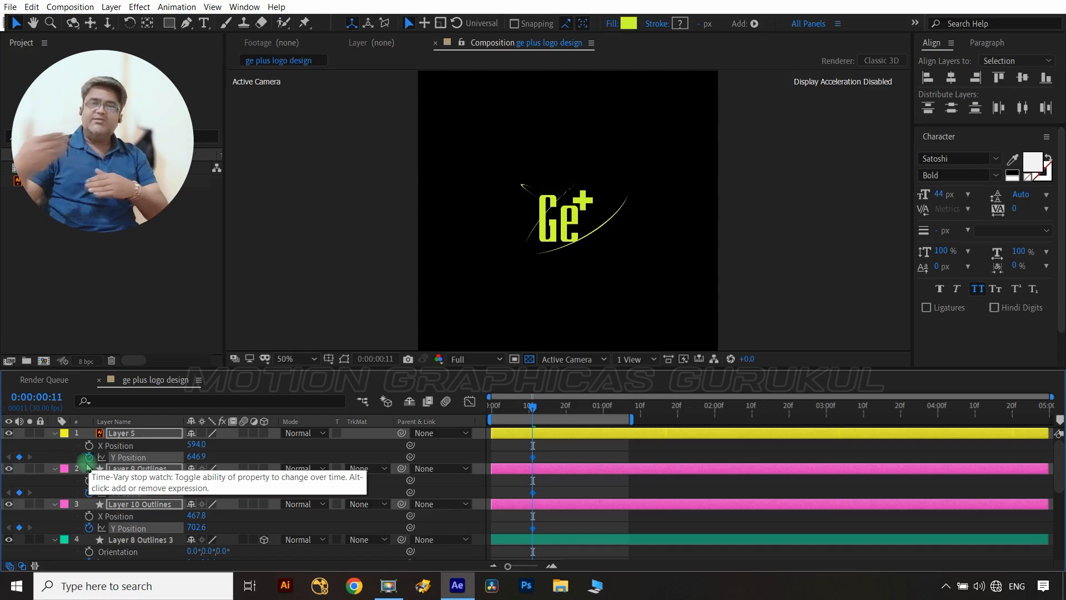
{"action": "key", "text": "shift+Page_Down"}
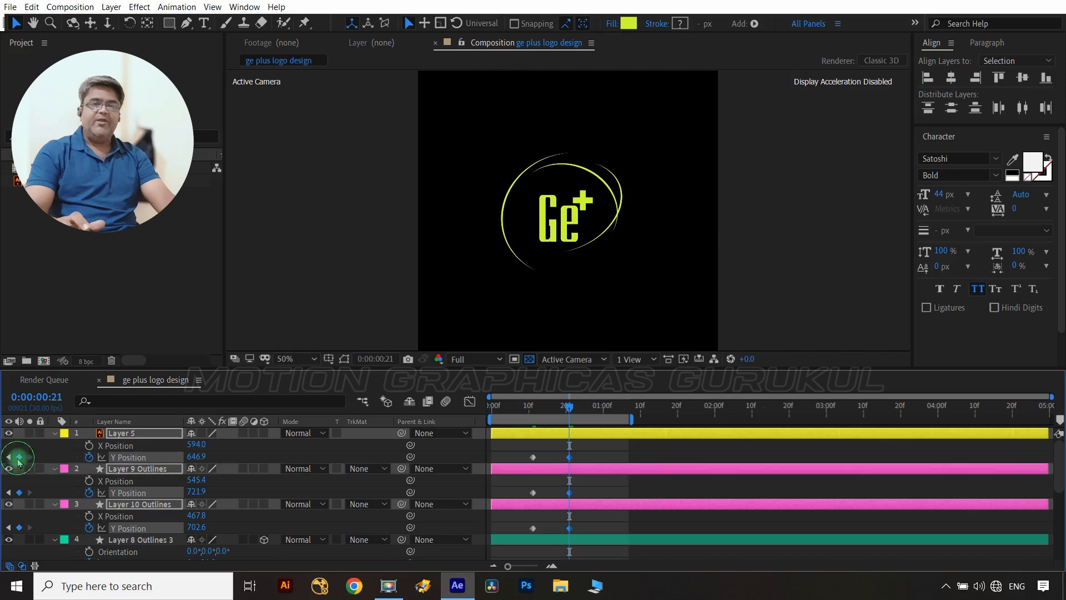
{"action": "key", "text": "shift+Page_Down"}
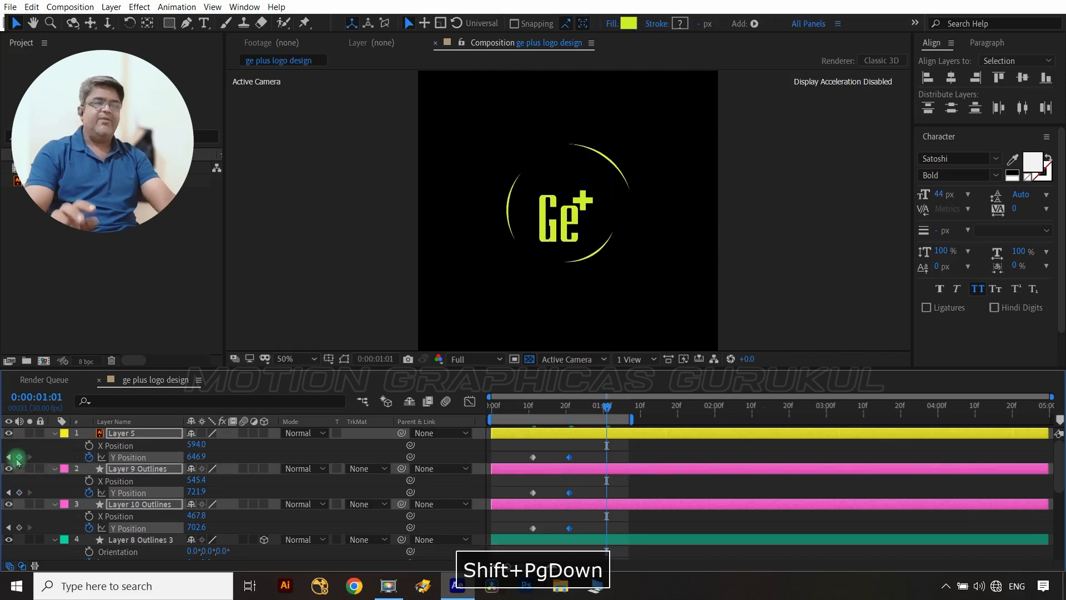
{"action": "left_click", "coordinate": [19, 457]}
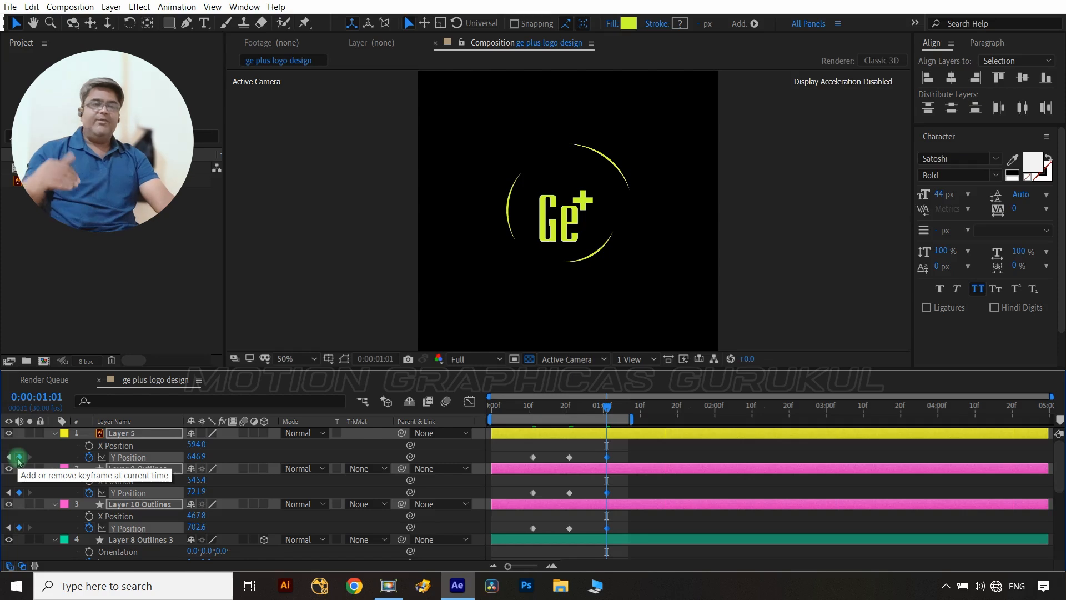
- Add another Y Position keyframe for the three logo layers at 0:00:01:07
{"action": "key", "text": "ctrl+Right"}
{"action": "key", "text": "ctrl+Right"}
{"action": "key", "text": "ctrl+Right"}
{"action": "key", "text": "ctrl+Right"}
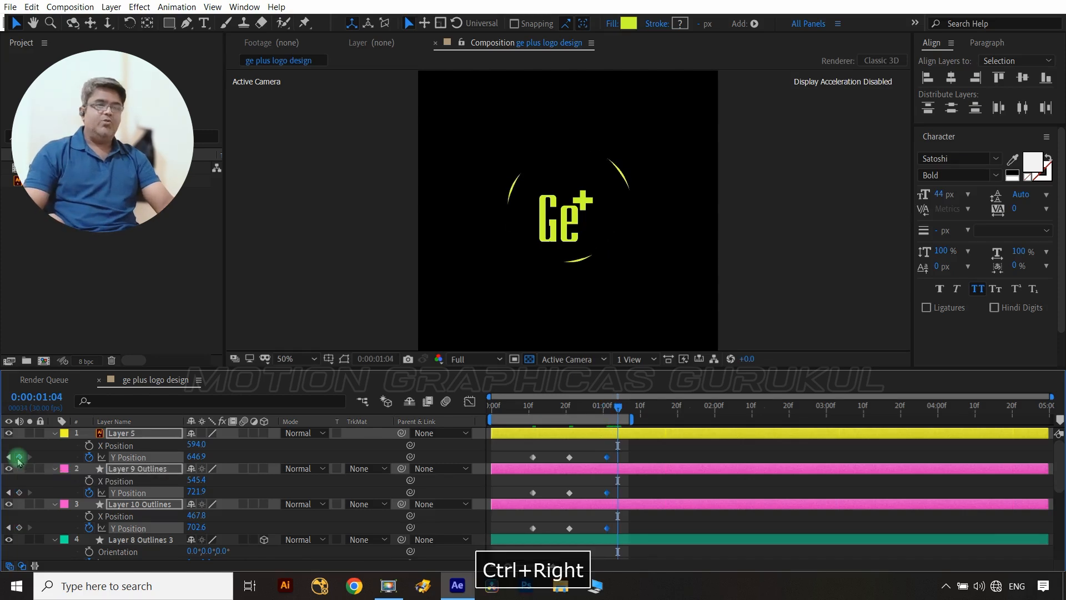
{"action": "key", "text": "ctrl+Right"}
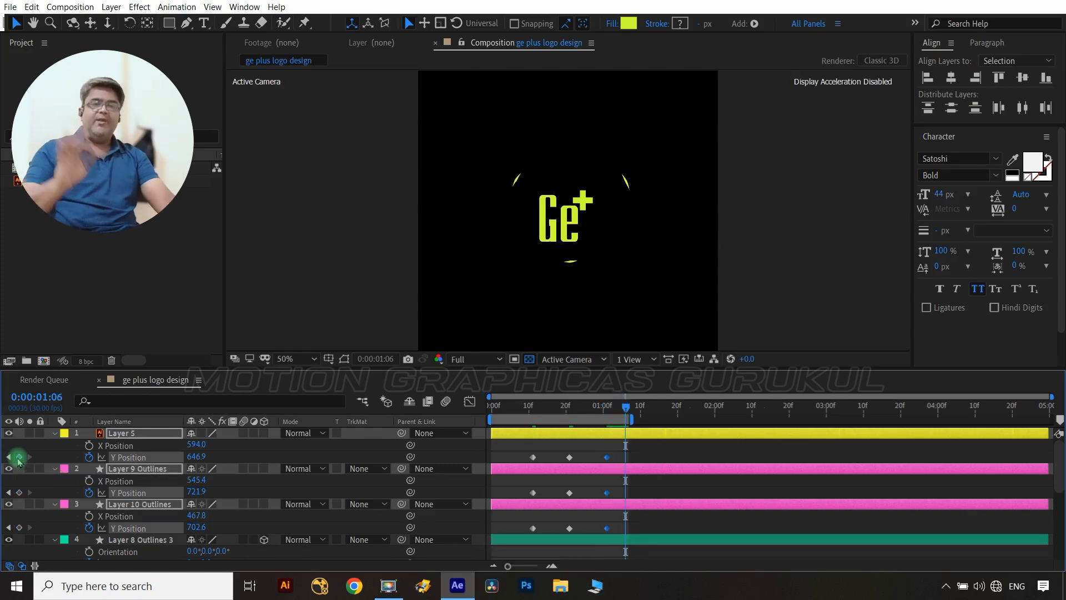
{"action": "key", "text": "ctrl+Right"}
{"action": "left_click", "coordinate": [18, 457]}
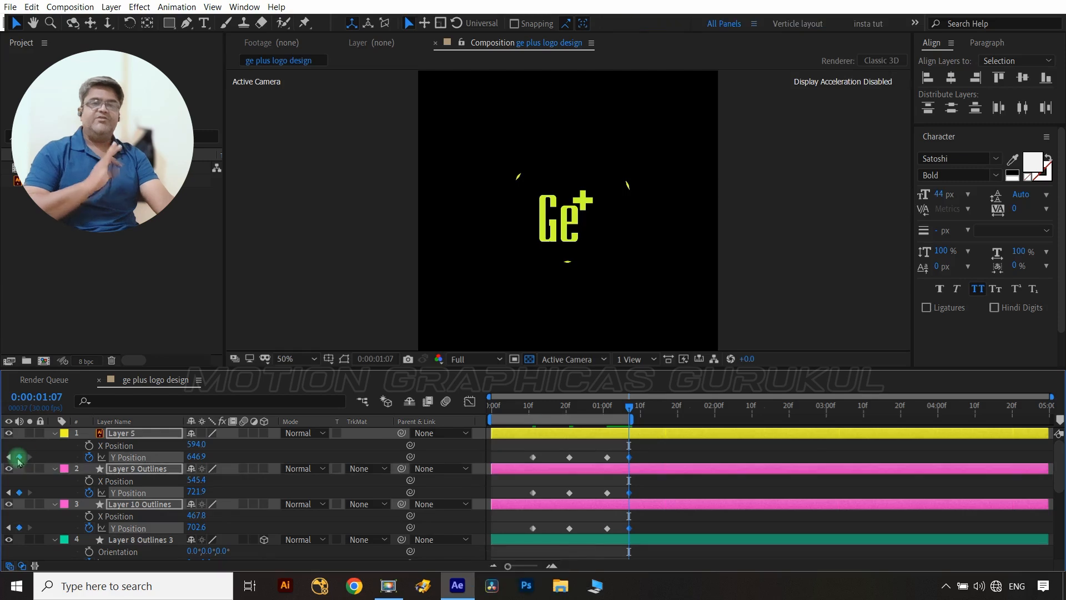
- At 0:00:00:21, raise the logo layers to Y Position 273.9 on Layer 5, 348.9 on Layer 9 Outlines and 329.6 on Layer 10 Outlines
{"action": "left_click", "coordinate": [8, 457]}
{"action": "left_click", "coordinate": [8, 457]}
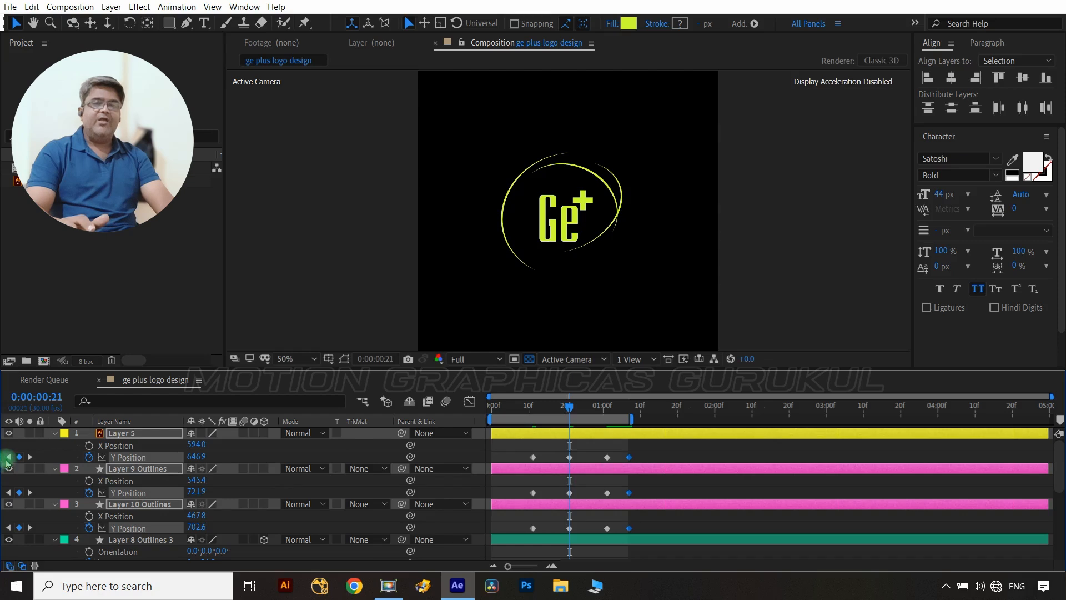
{"action": "left_click", "coordinate": [8, 457]}
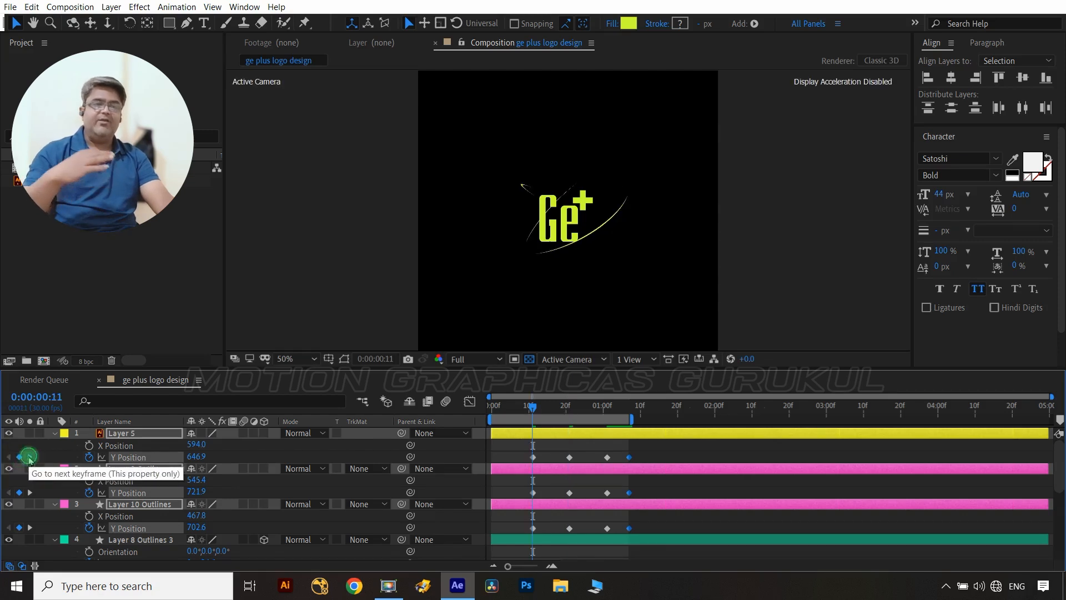
{"action": "left_click", "coordinate": [30, 457]}
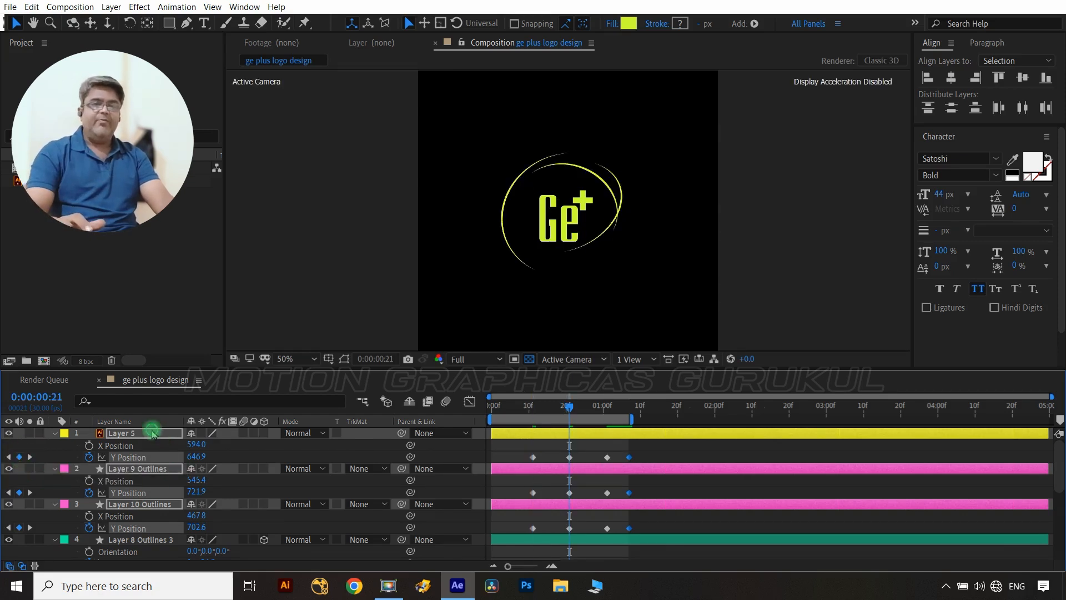
{"action": "left_click", "coordinate": [244, 449]}
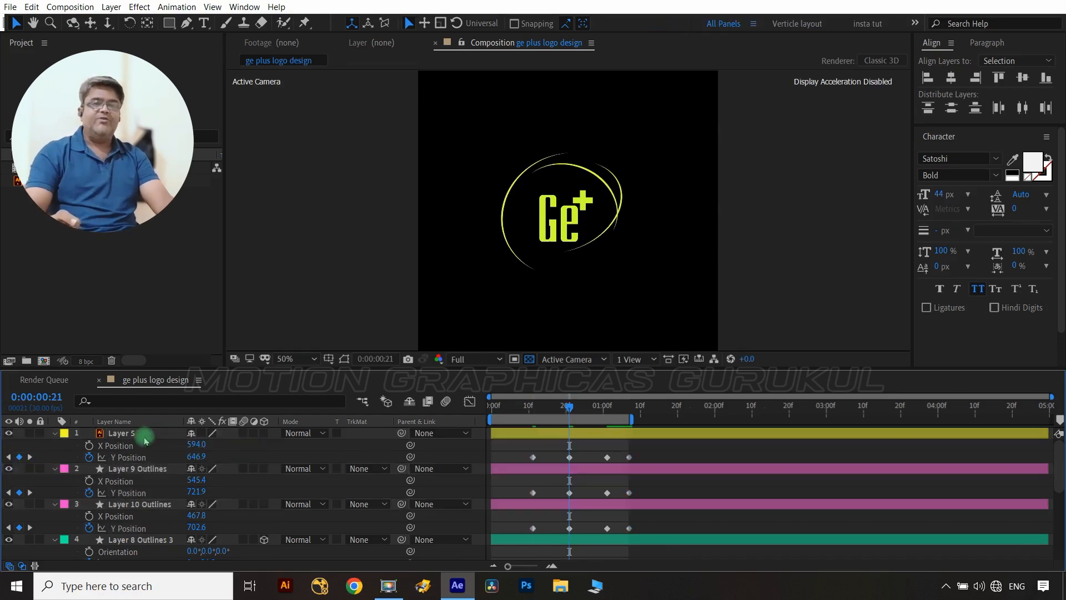
{"action": "left_click", "coordinate": [136, 469], "text": "ctrl"}
{"action": "left_click", "coordinate": [137, 504], "text": "ctrl"}
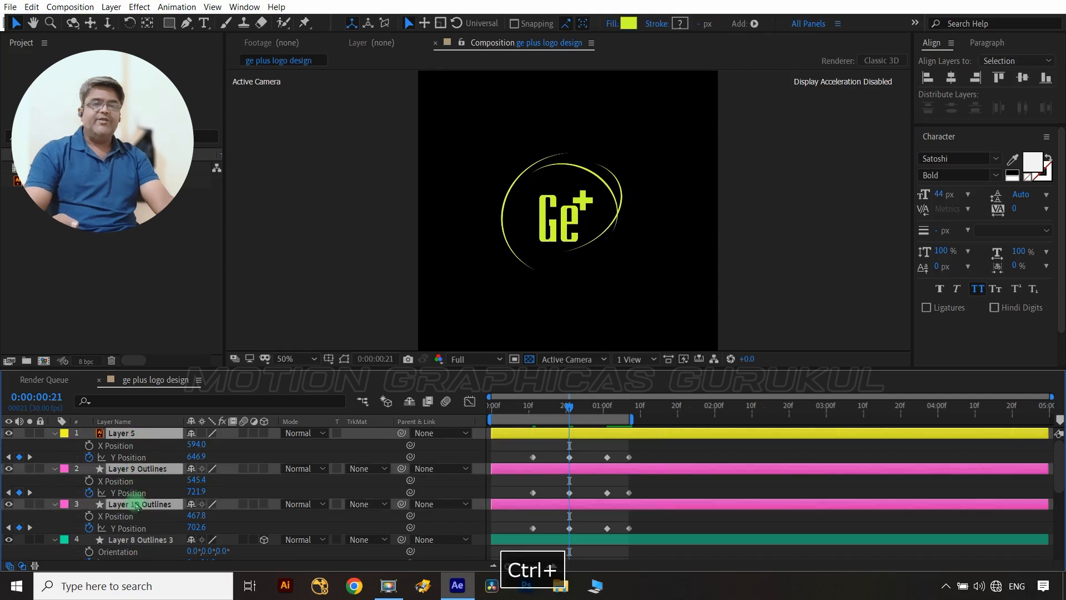
{"action": "left_click_drag", "start_coordinate": [198, 457], "coordinate": [136, 473]}
{"action": "left_click", "coordinate": [203, 456]}
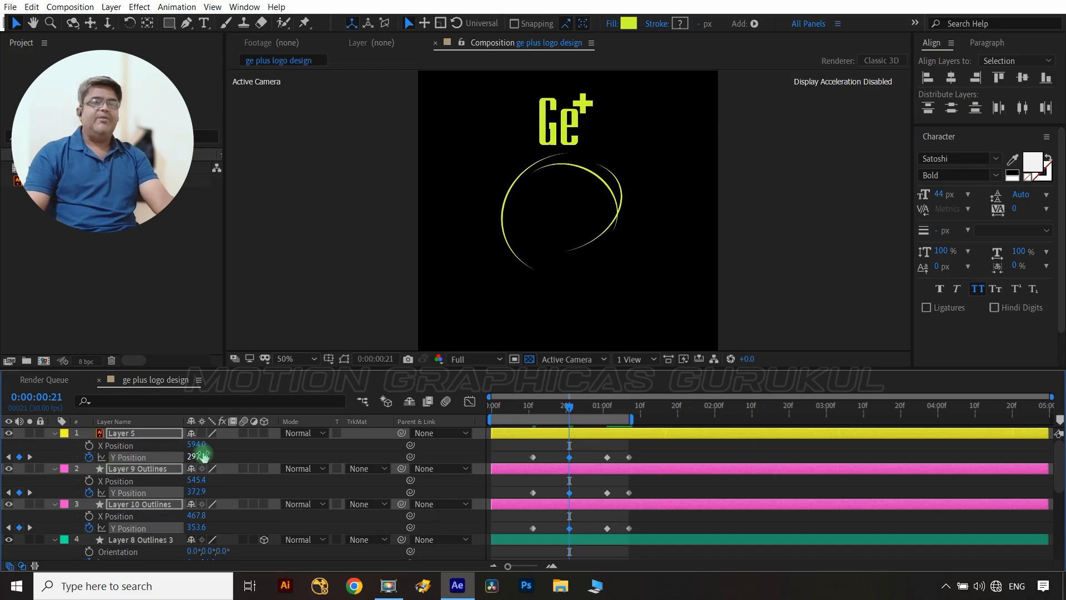
{"action": "left_click_drag", "start_coordinate": [196, 457], "coordinate": [182, 457]}
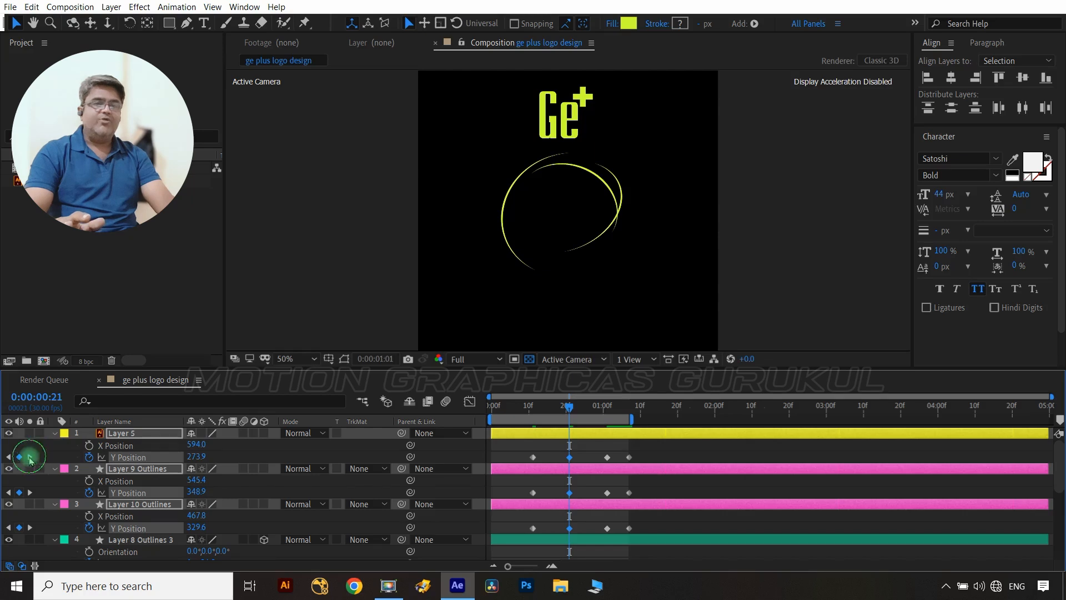
- At 0:00:01:01, lower the logo layers to Y Position 711.9 on Layer 5, 786.9 on Layer 9 Outlines and 767.6 on Layer 10 Outlines
{"action": "left_click", "coordinate": [30, 456]}
{"action": "left_click", "coordinate": [196, 456]}
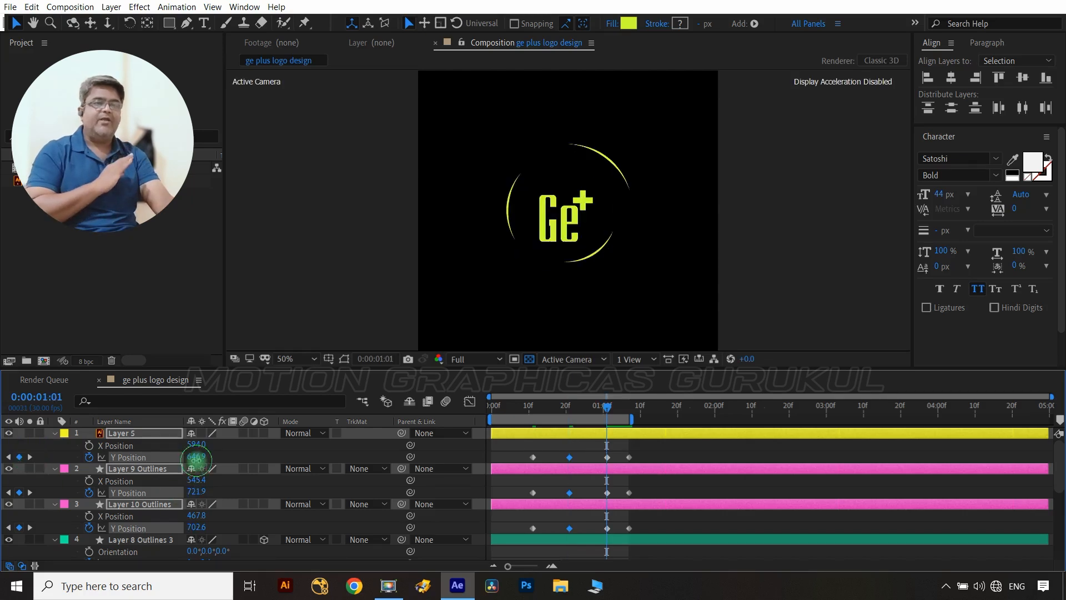
{"action": "left_click_drag", "start_coordinate": [196, 456], "coordinate": [235, 454]}
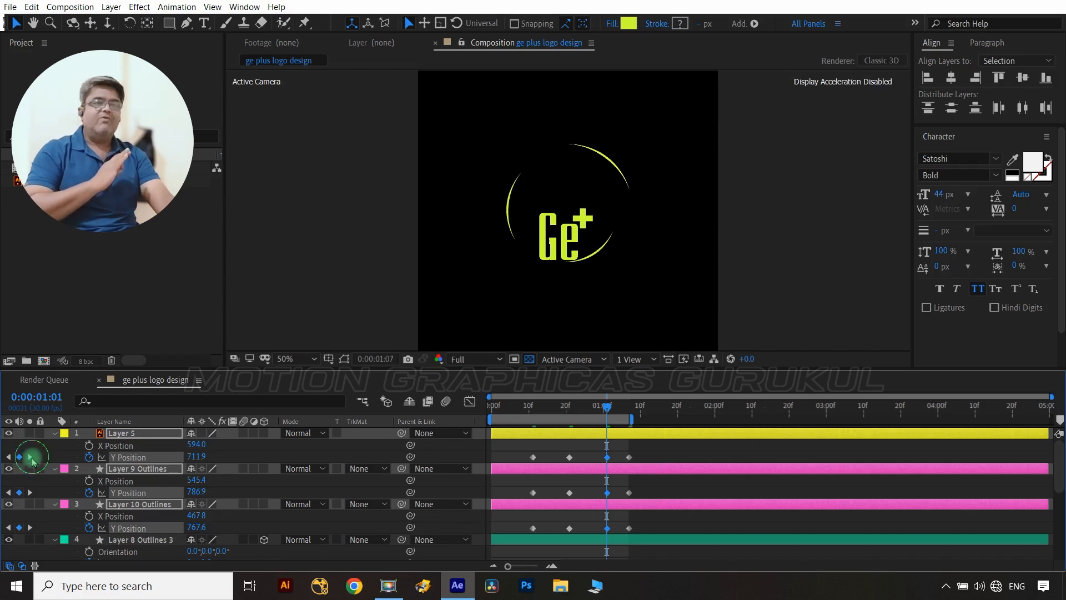
- Go to the keyframes at 0:00:01:07 and apply Easy Ease to all Y Position keyframes of the three logo layers
{"action": "left_click", "coordinate": [31, 459]}
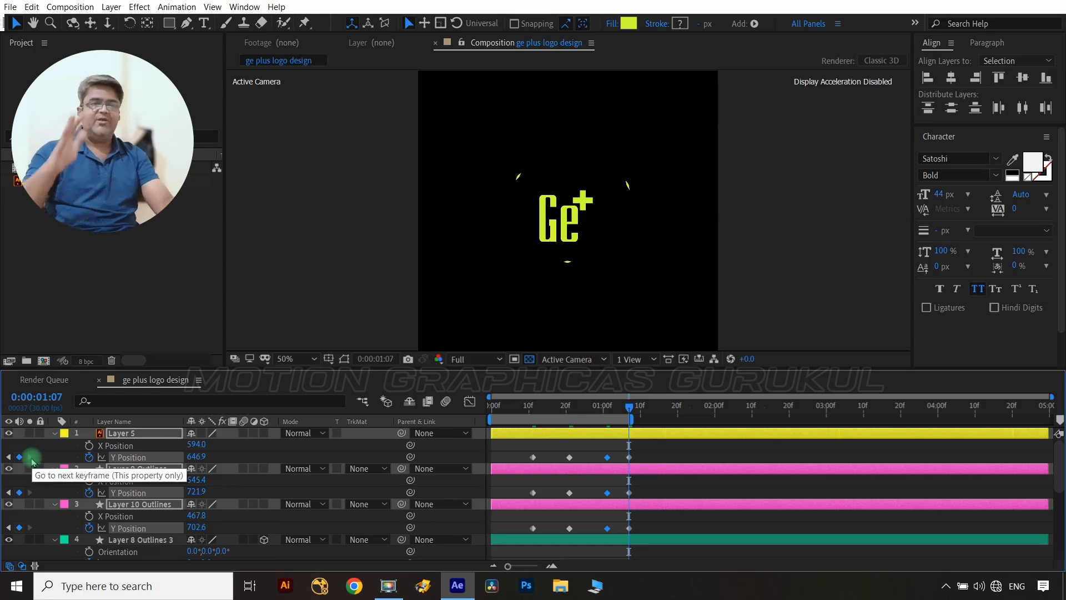
{"action": "left_click_drag", "start_coordinate": [655, 452], "coordinate": [525, 531]}
{"action": "key", "text": "F9"}
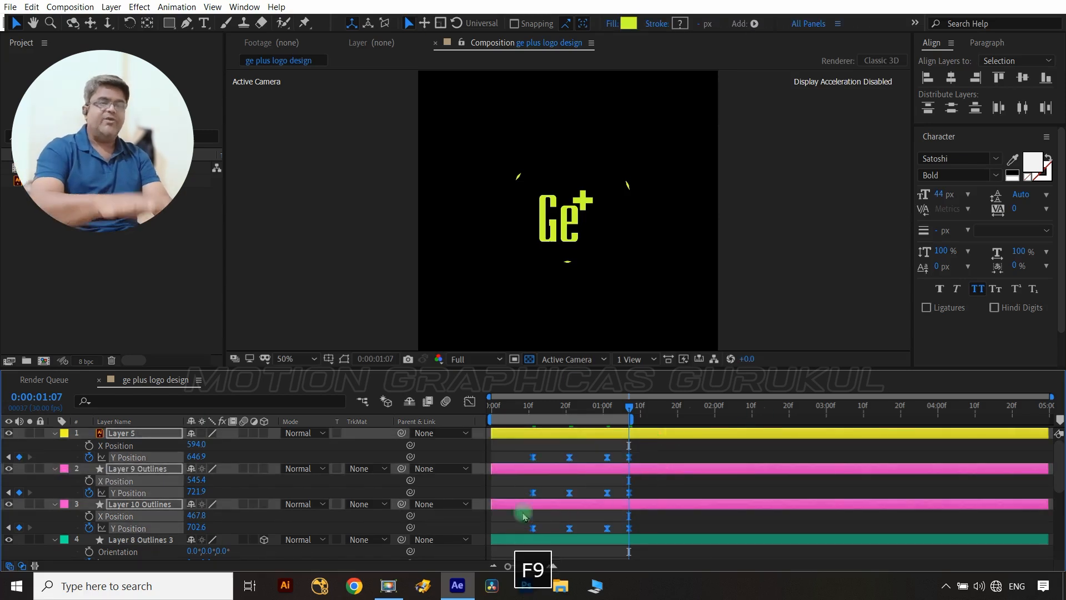
- Show the Y Position value graph for the three logo layers and lengthen the curve handles of their keyframes at 0:00:00:21
{"action": "left_click", "coordinate": [471, 402]}
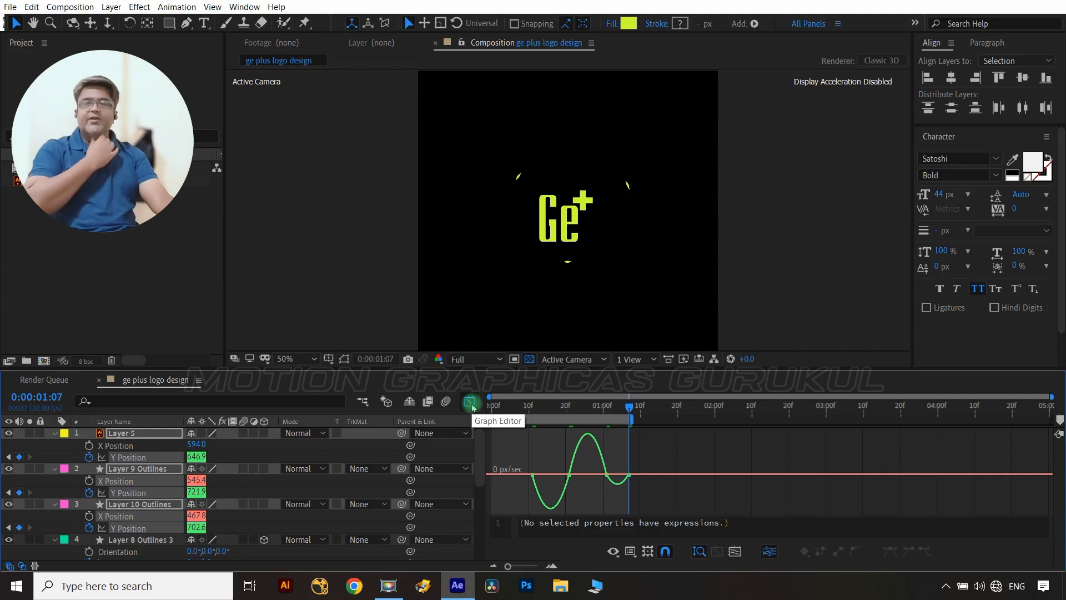
{"action": "right_click", "coordinate": [527, 458]}
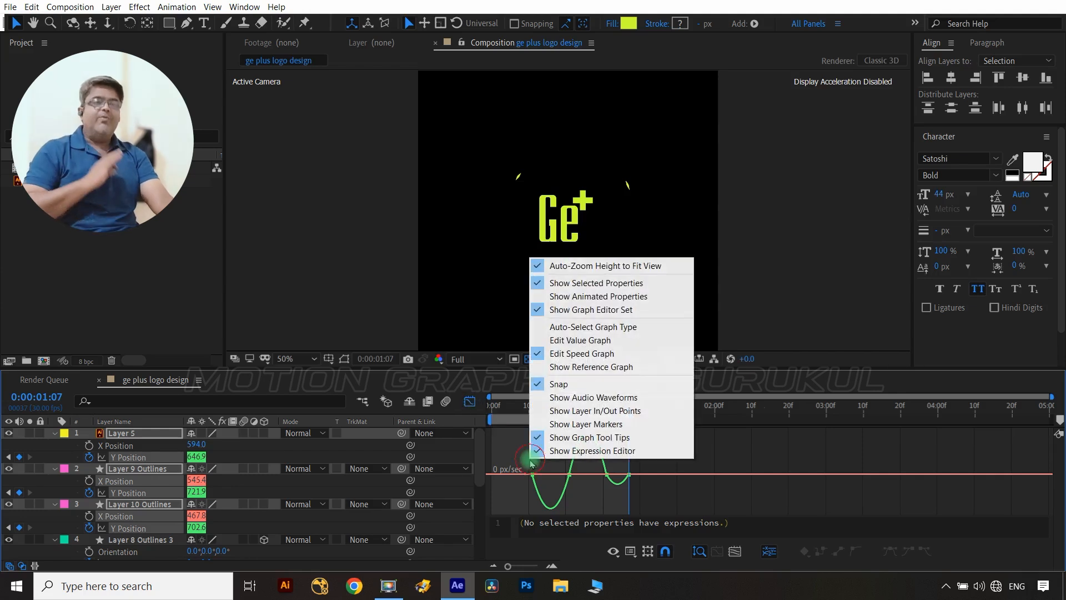
{"action": "left_click", "coordinate": [575, 341]}
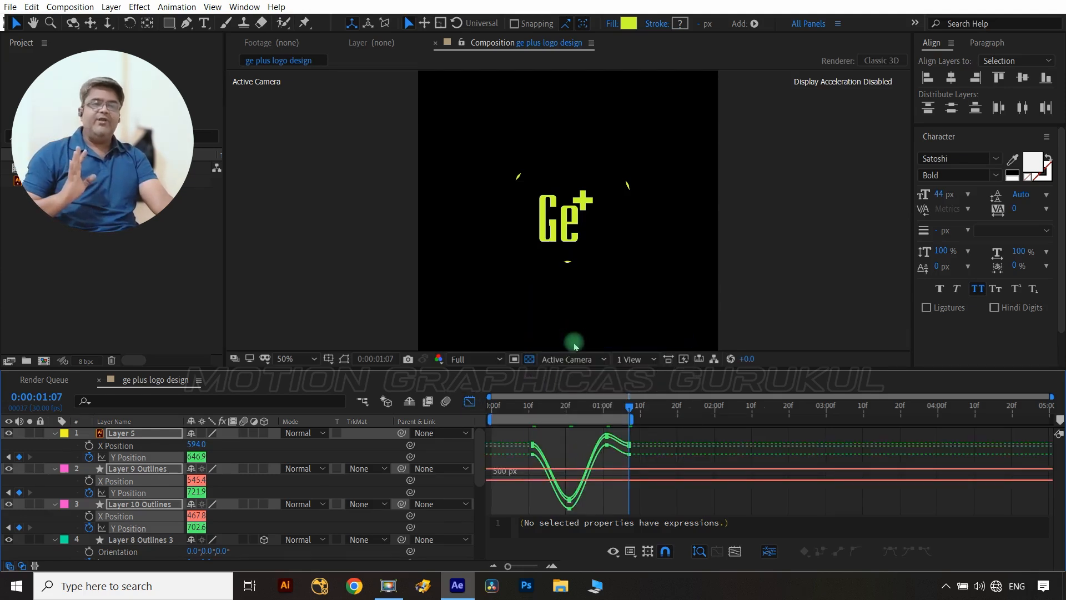
{"action": "mouse_move", "coordinate": [599, 489]}
{"action": "left_mouse_down"}
{"action": "mouse_move", "coordinate": [543, 524]}
{"action": "mouse_move", "coordinate": [542, 508]}
{"action": "mouse_move", "coordinate": [597, 502]}
{"action": "left_mouse_up"}
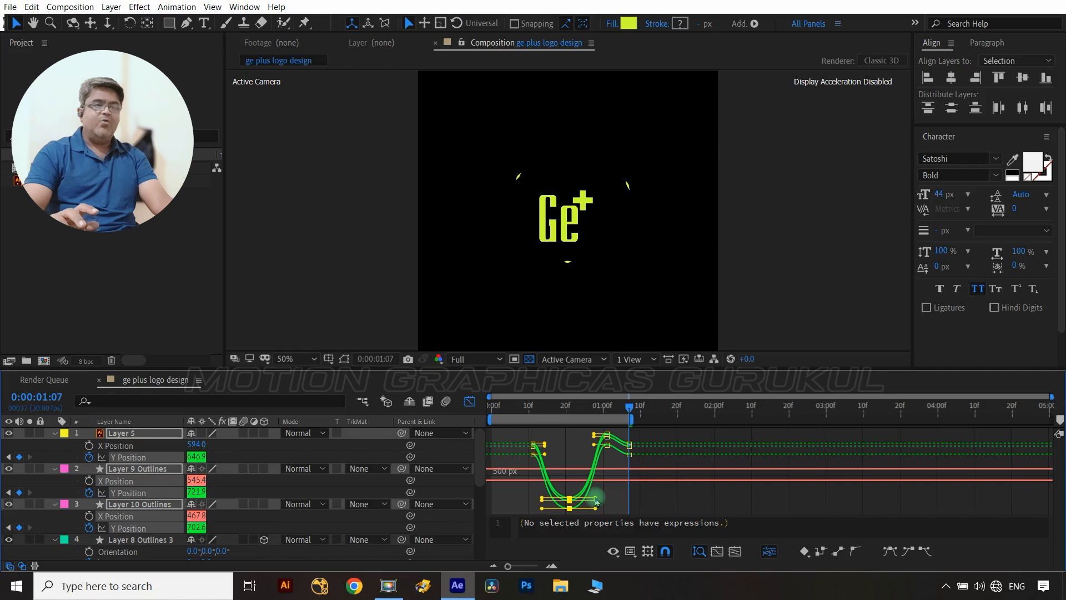
- Lengthen the outgoing curve handles at 0:00:01:01, return to the layer timeline and extend the work area end to about 0:00:01:15
{"action": "left_click_drag", "start_coordinate": [630, 411], "coordinate": [595, 413]}
{"action": "key", "text": "ctrl+z"}
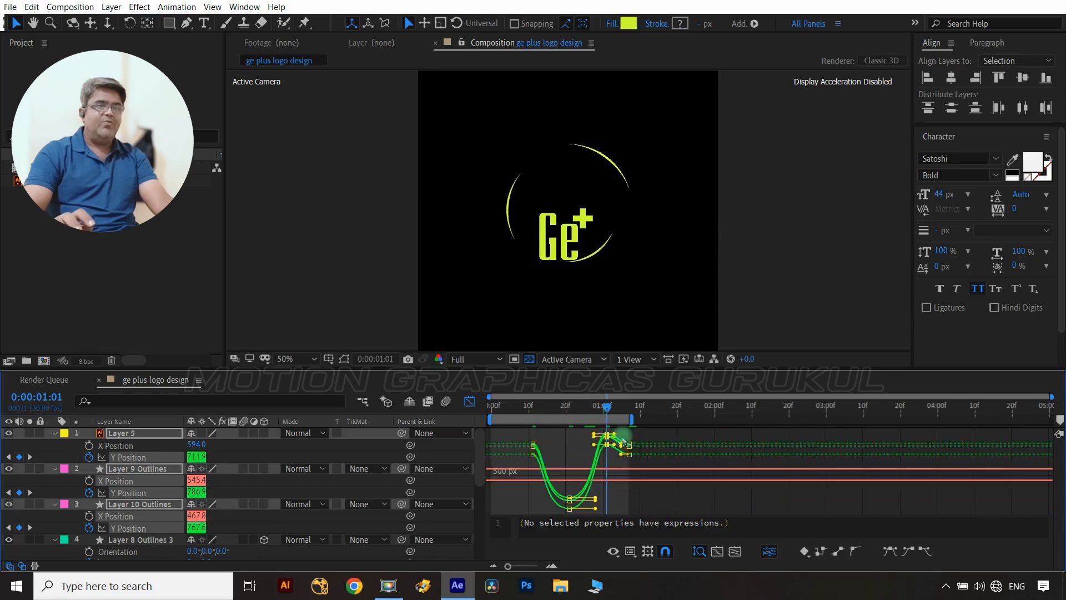
{"action": "left_click_drag", "start_coordinate": [615, 433], "coordinate": [615, 434]}
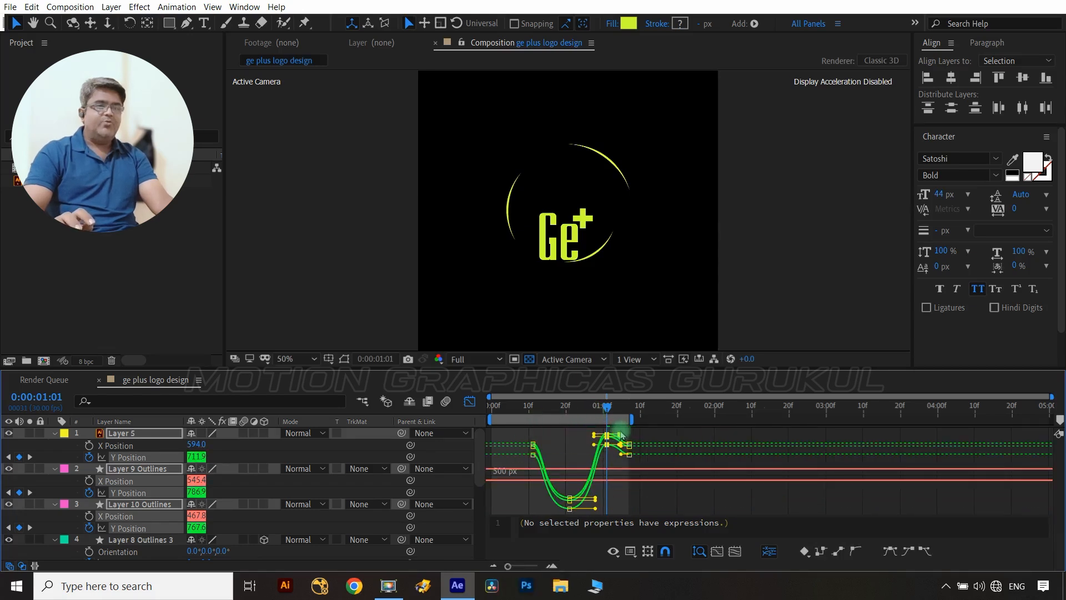
{"action": "left_click", "coordinate": [475, 402]}
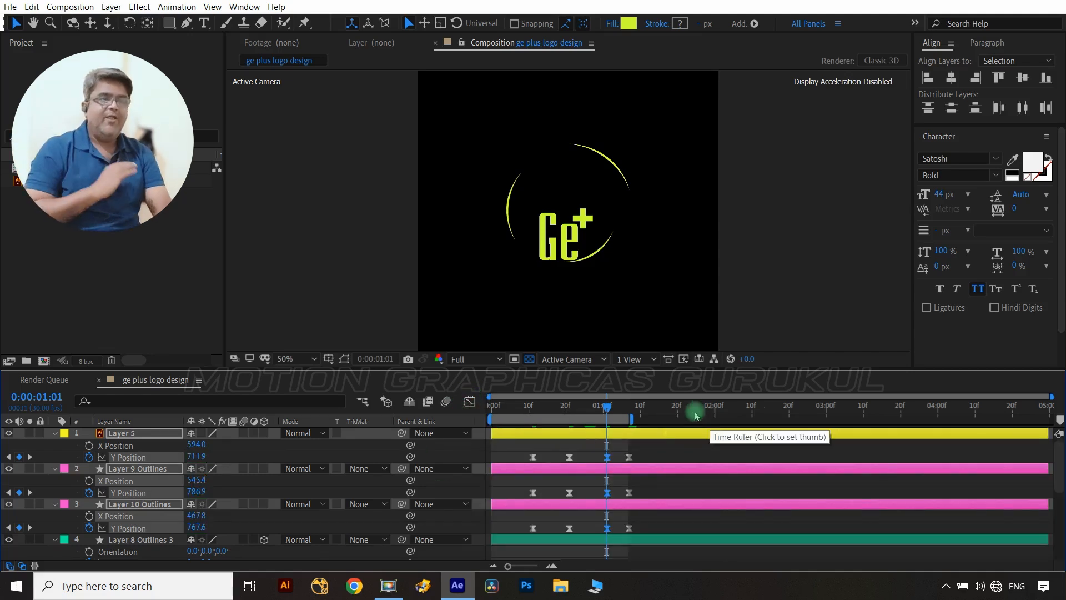
{"action": "left_click_drag", "start_coordinate": [634, 419], "coordinate": [661, 418]}
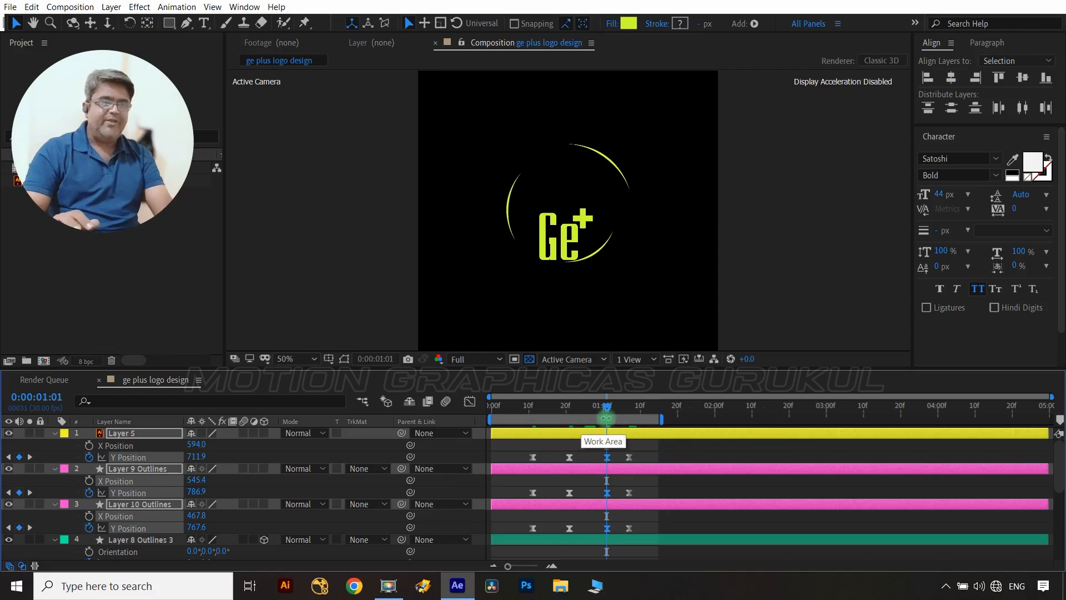
- At 0:00:00:11, reveal Rotation on Layer 5, Layer 9 Outlines and Layer 10 Outlines and add a Rotation keyframe to each
{"action": "left_click_drag", "start_coordinate": [607, 412], "coordinate": [533, 417]}
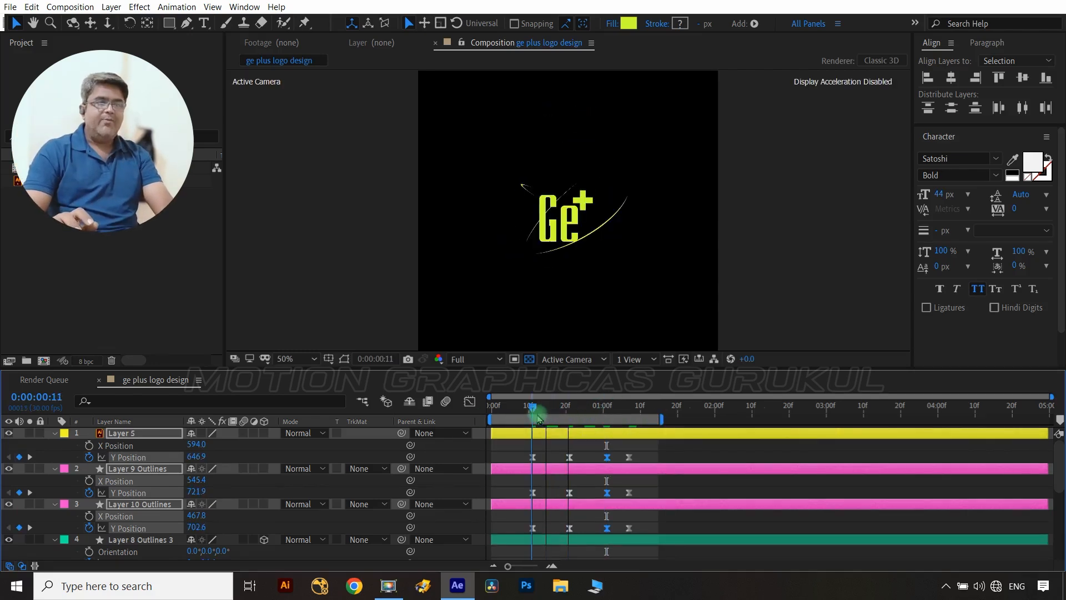
{"action": "left_click", "coordinate": [131, 457], "text": "ctrl"}
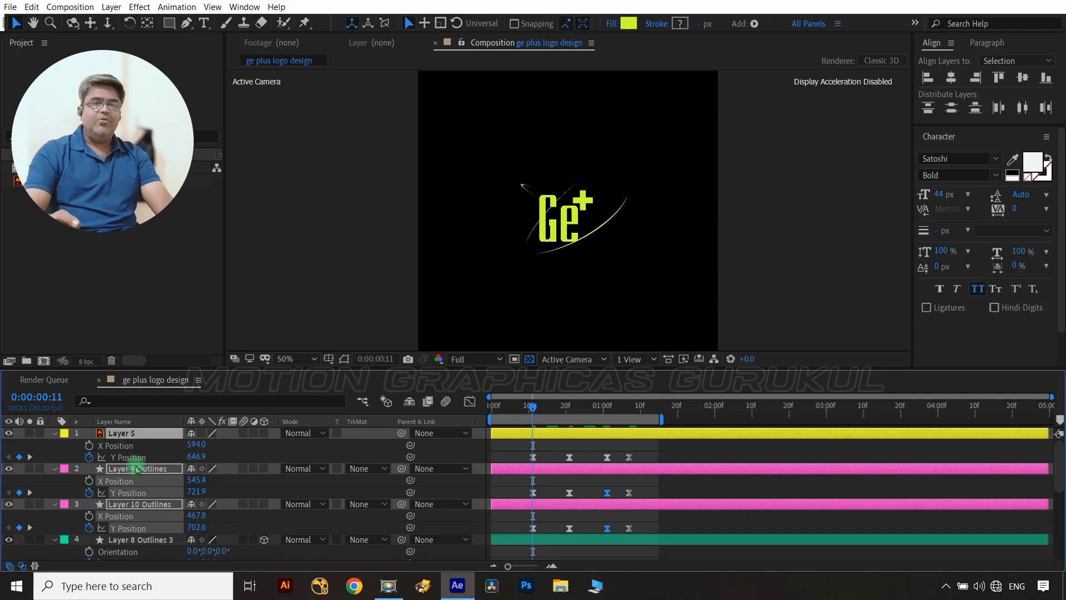
{"action": "left_click", "coordinate": [148, 470], "text": "ctrl"}
{"action": "left_click", "coordinate": [147, 471], "text": "ctrl"}
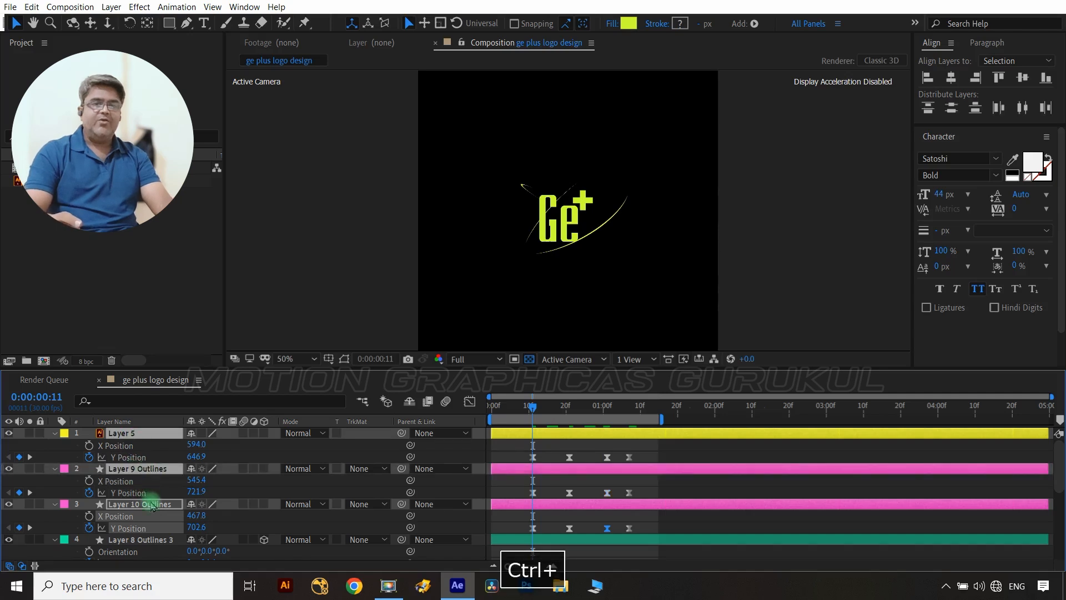
{"action": "double_click", "coordinate": [152, 503], "text": "ctrl"}
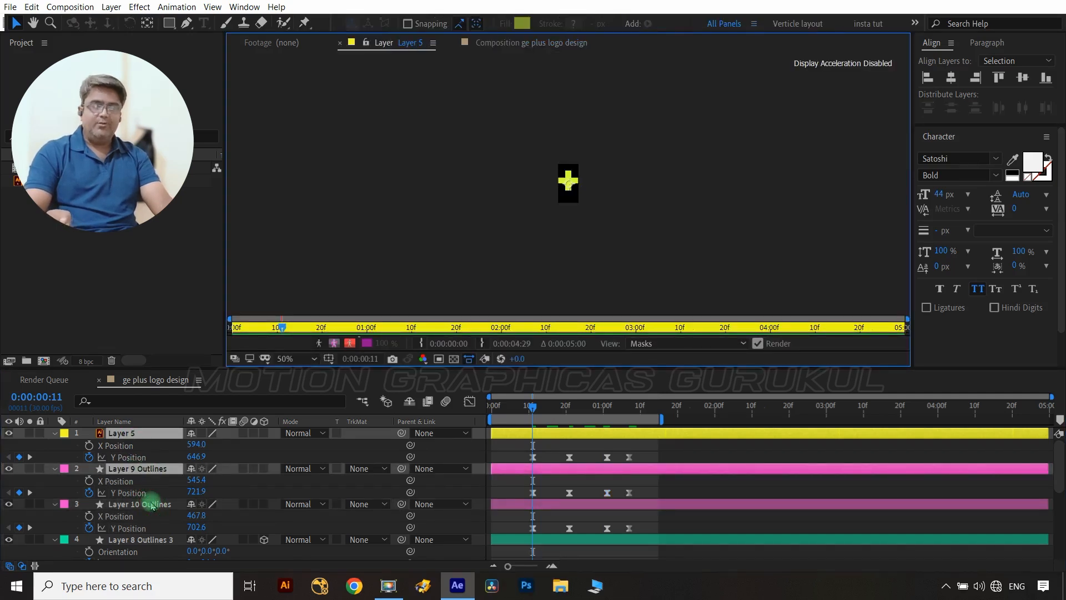
{"action": "left_click", "coordinate": [291, 44]}
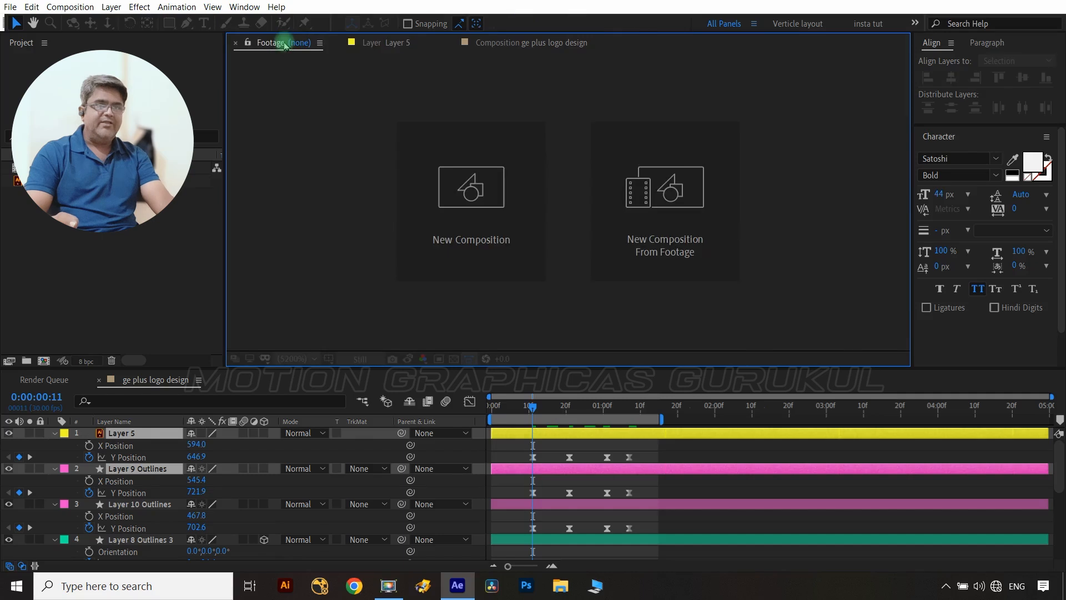
{"action": "left_click", "coordinate": [522, 43]}
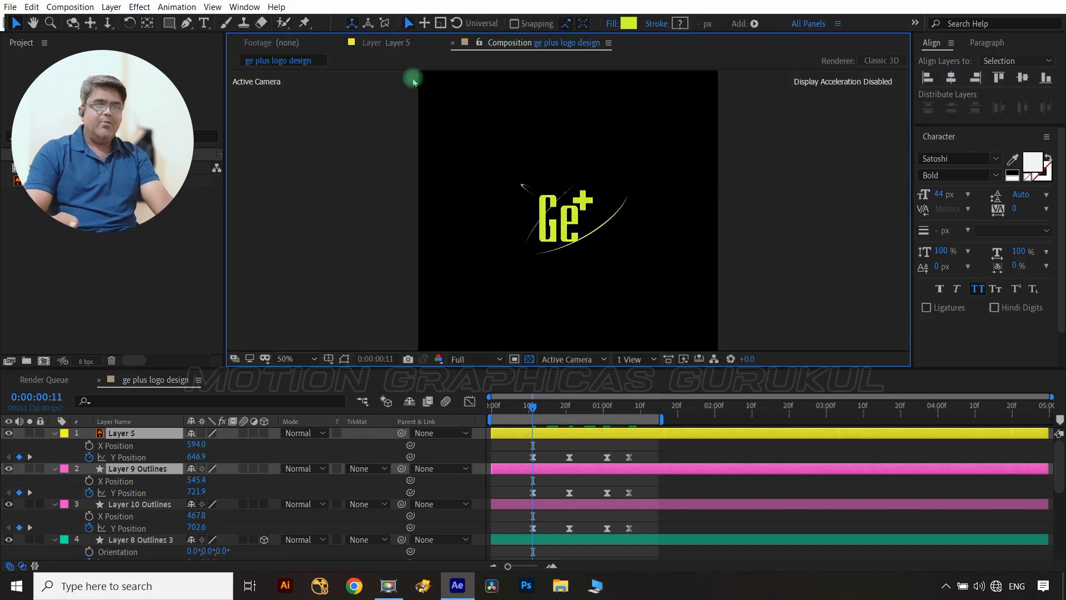
{"action": "left_click", "coordinate": [152, 505], "text": "ctrl"}
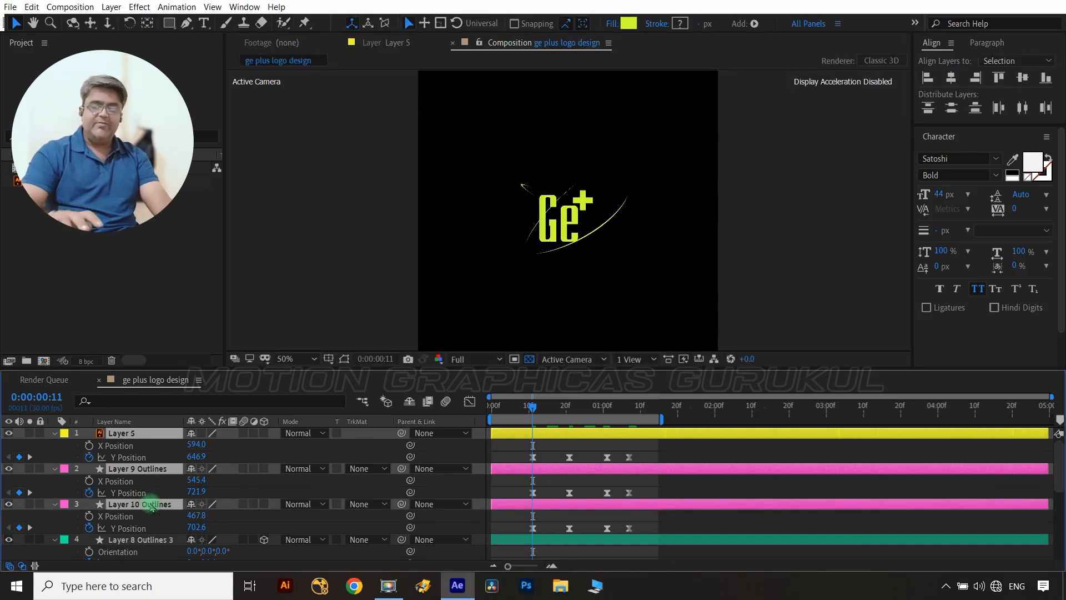
{"action": "key", "text": "shift+r"}
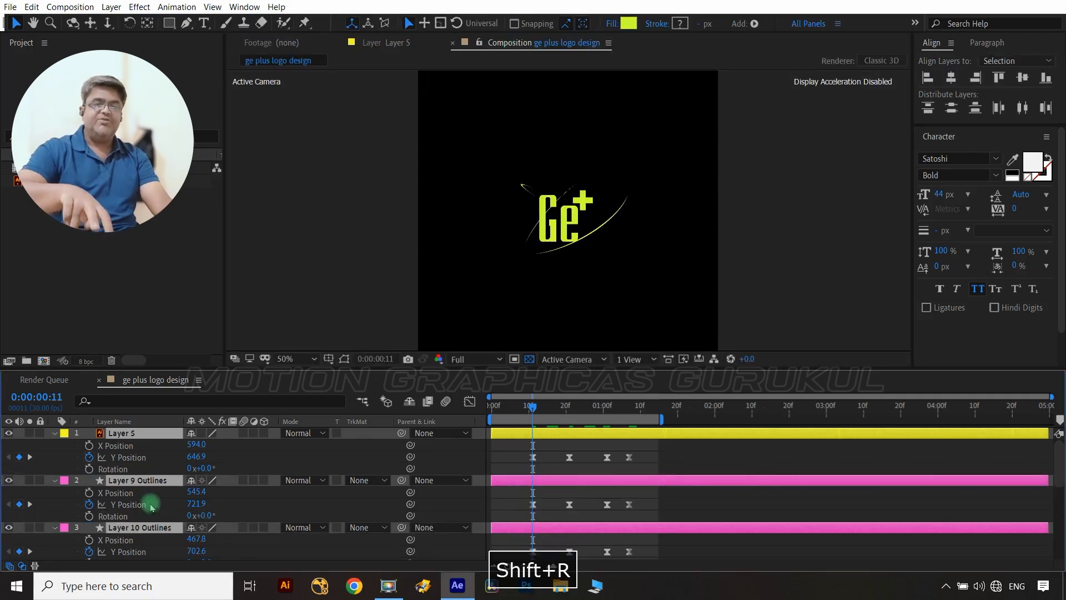
{"action": "left_click", "coordinate": [89, 470]}
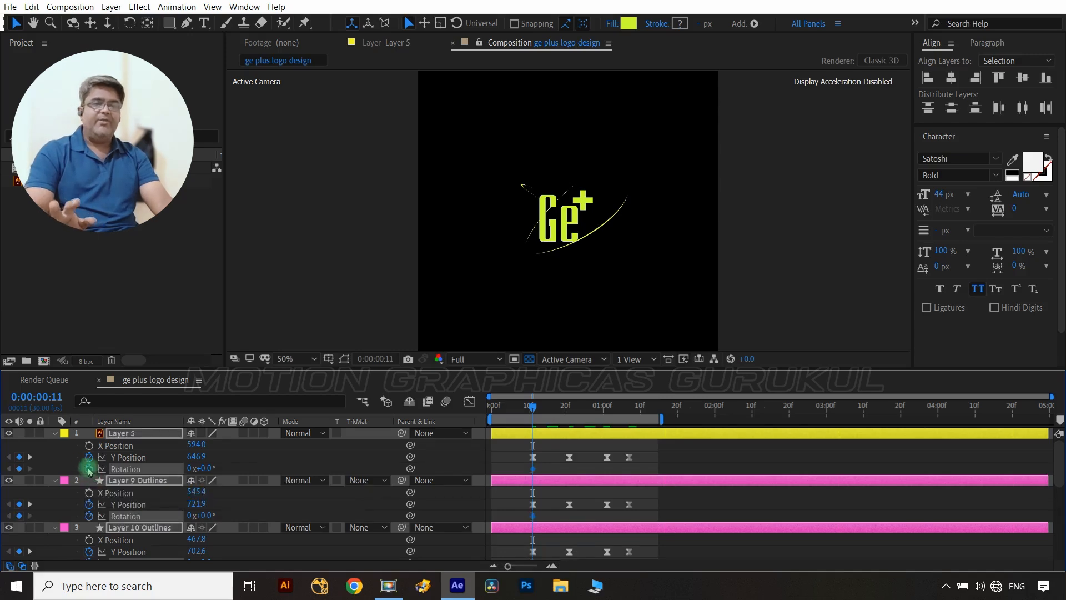
- Add Rotation keyframes for the three logo layers at 0:00:01:01 and for Layer 5 alone at 0:00:01:07
{"action": "left_click", "coordinate": [31, 457]}
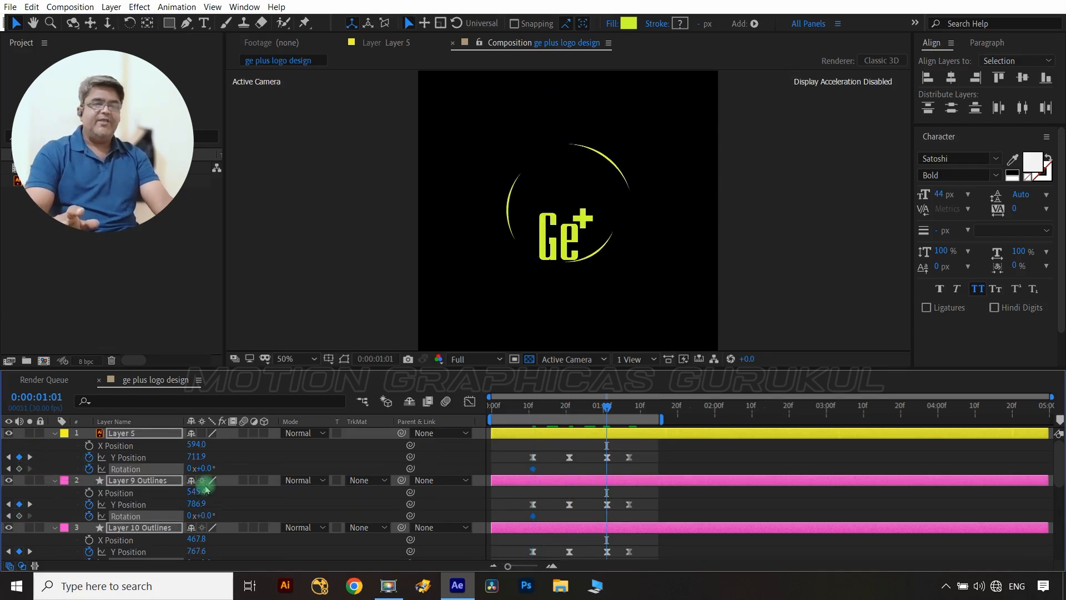
{"action": "left_click", "coordinate": [19, 468]}
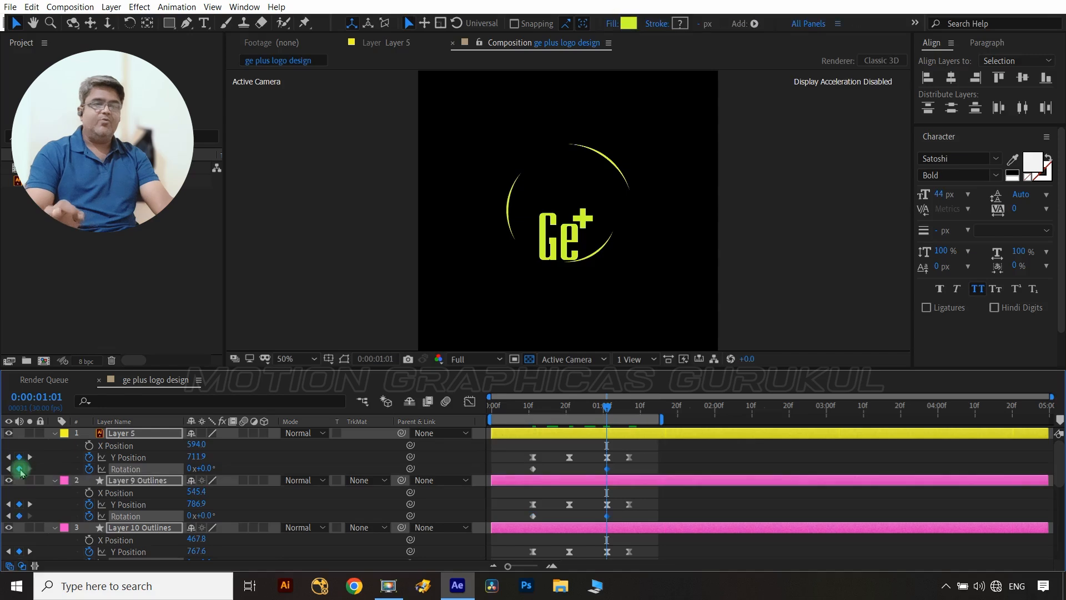
{"action": "left_click", "coordinate": [30, 457]}
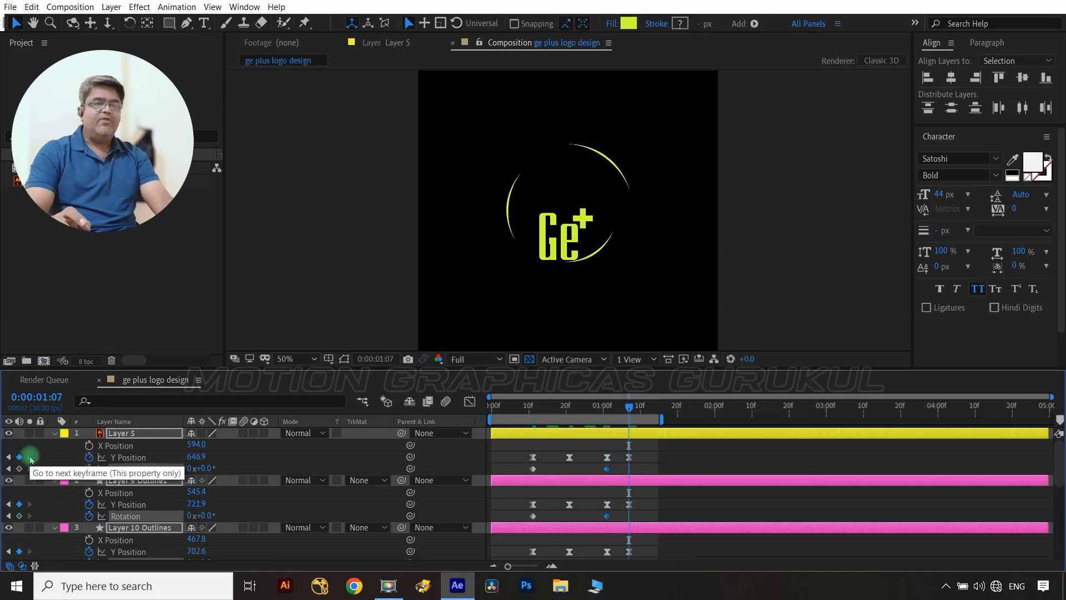
{"action": "left_click", "coordinate": [239, 459]}
{"action": "left_click", "coordinate": [139, 436]}
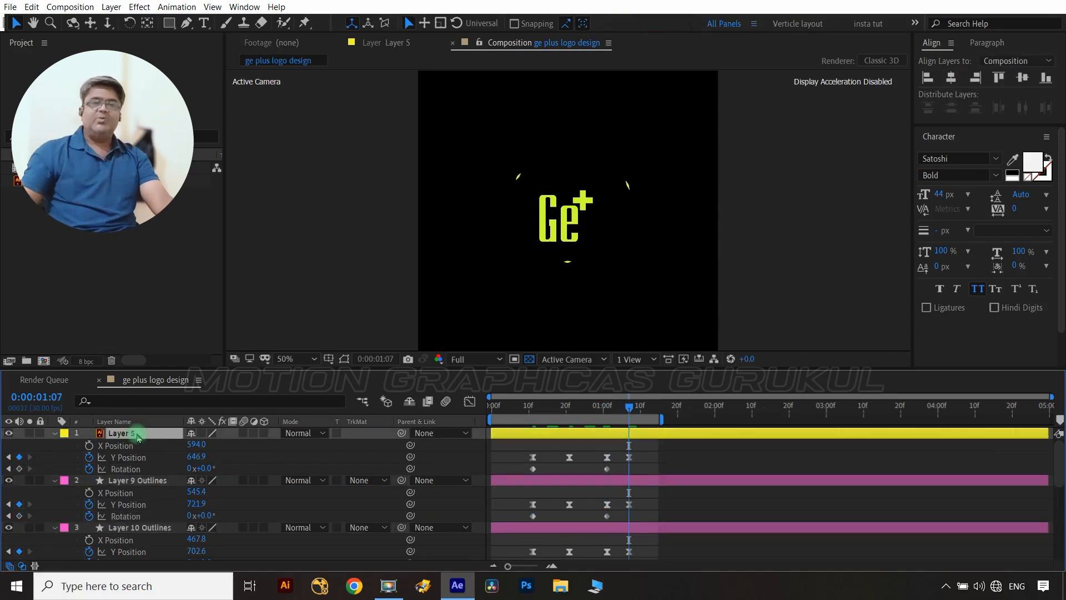
{"action": "left_click", "coordinate": [19, 468]}
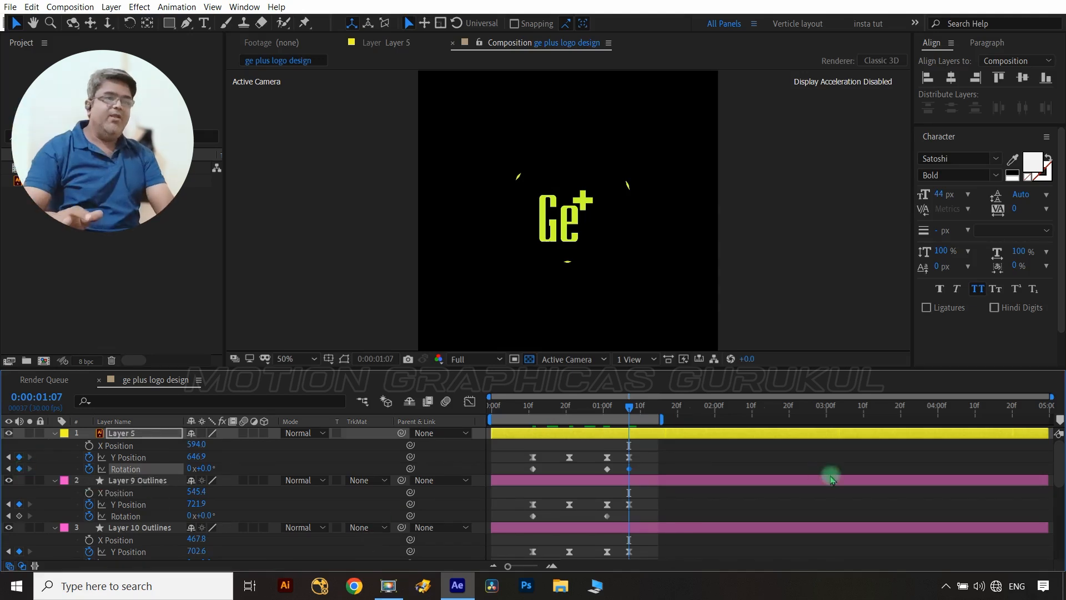
- At 0:00:00:11, set the Rotation of Layer 5, Layer 9 Outlines and Layer 10 Outlines to -180°
{"action": "left_click_drag", "start_coordinate": [628, 409], "coordinate": [532, 421]}
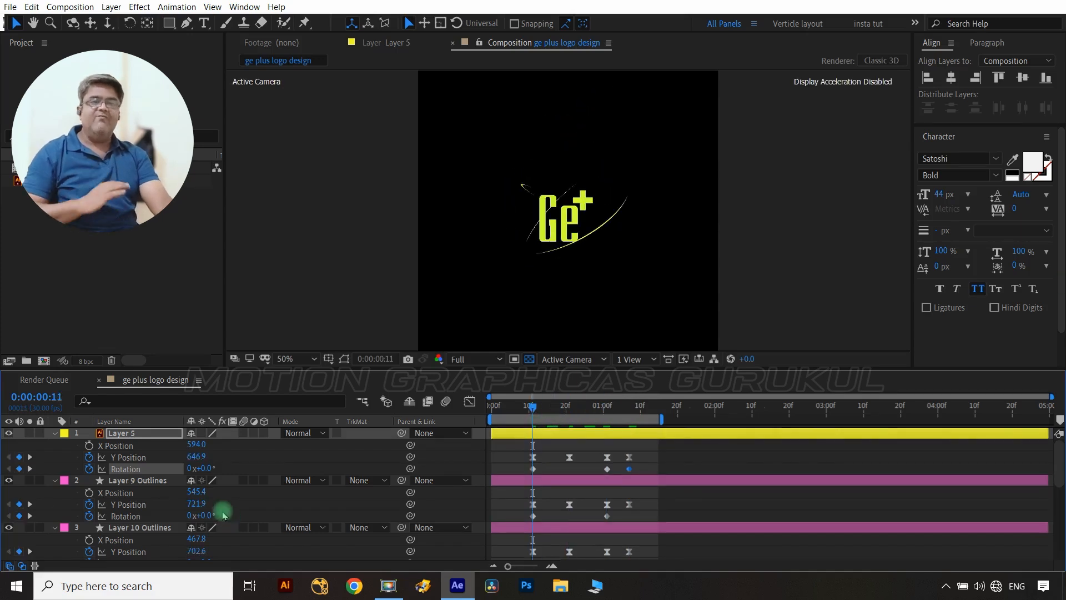
{"action": "left_click", "coordinate": [123, 439]}
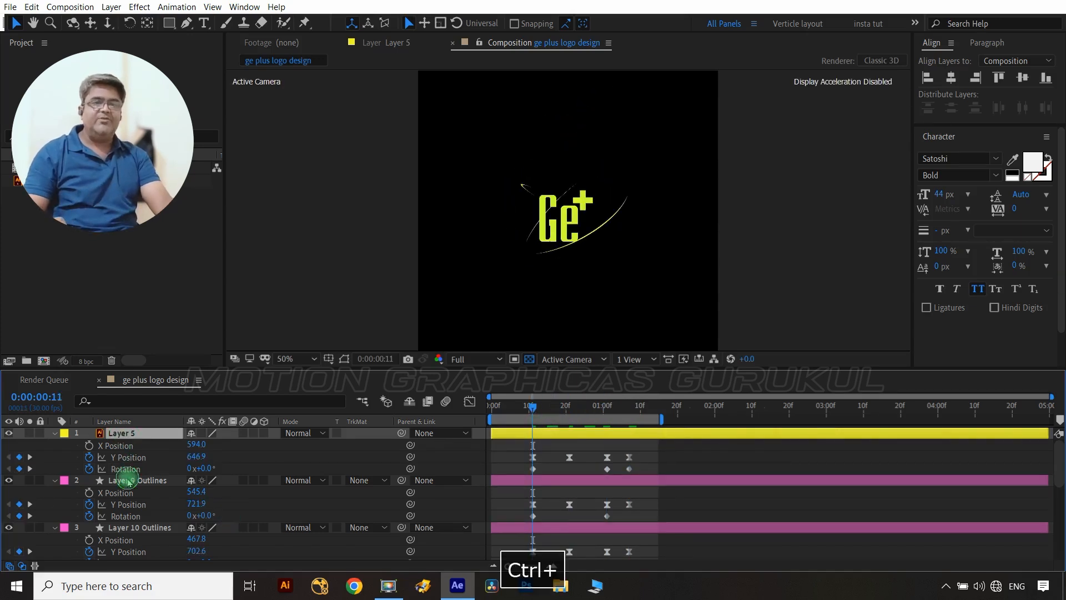
{"action": "left_click", "coordinate": [123, 478], "text": "ctrl"}
{"action": "left_click", "coordinate": [135, 528], "text": "ctrl"}
{"action": "left_click", "coordinate": [206, 468]}
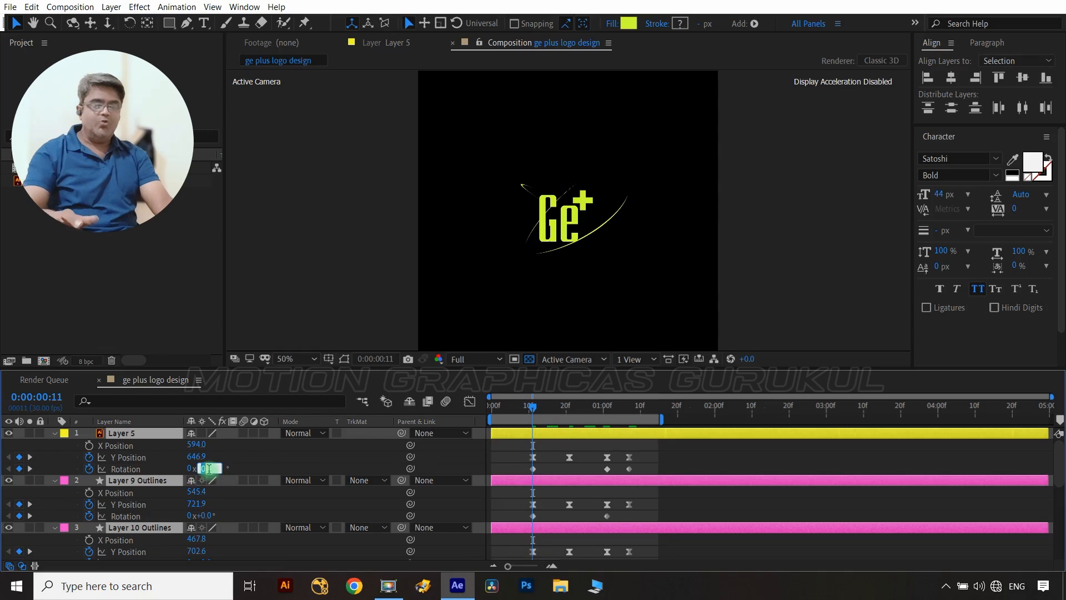
{"action": "type", "text": "-180"}
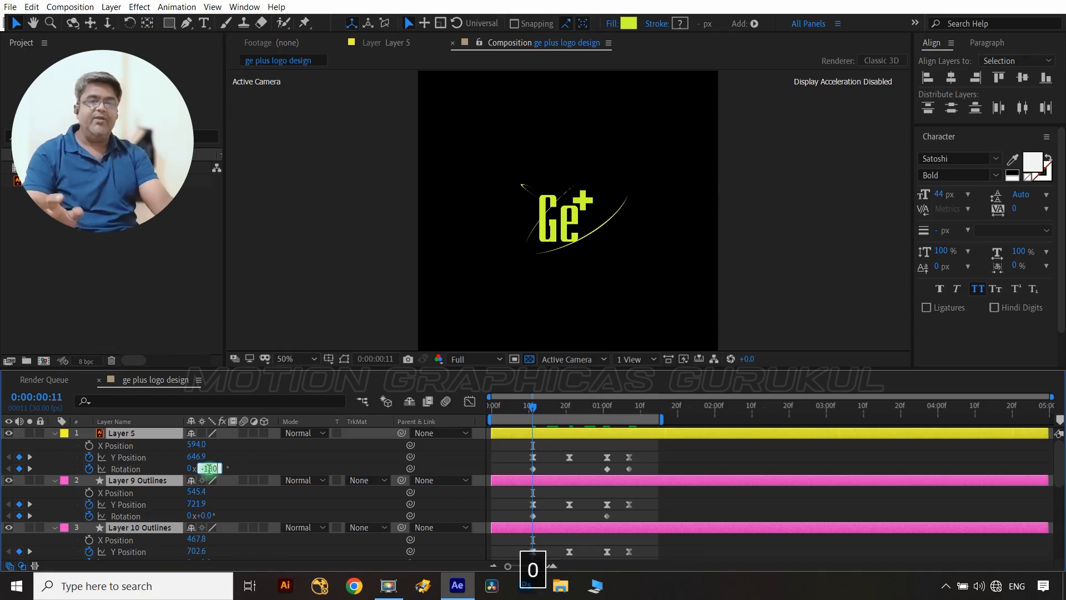
{"action": "left_click", "coordinate": [321, 470]}
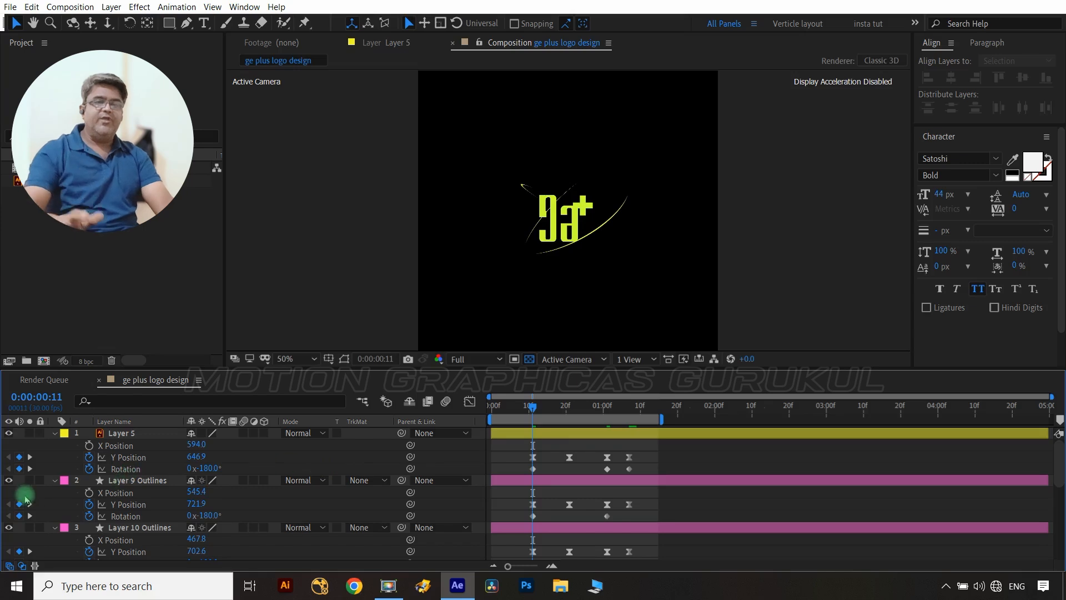
- At the 0:00:01:01 keyframe, set Layer 5's Rotation to 15°
{"action": "left_click", "coordinate": [30, 469]}
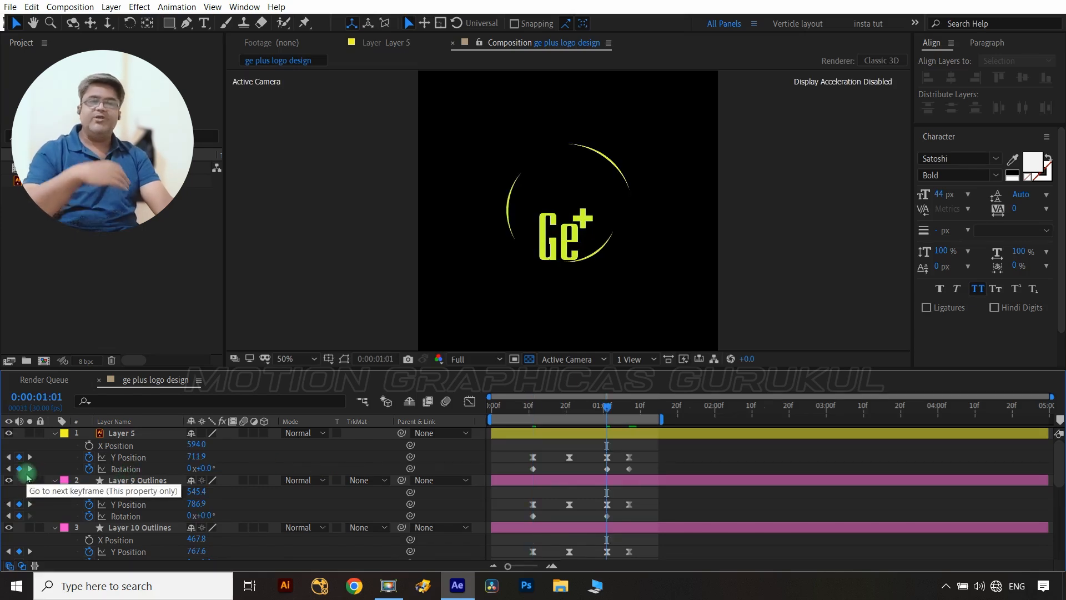
{"action": "left_click", "coordinate": [248, 463]}
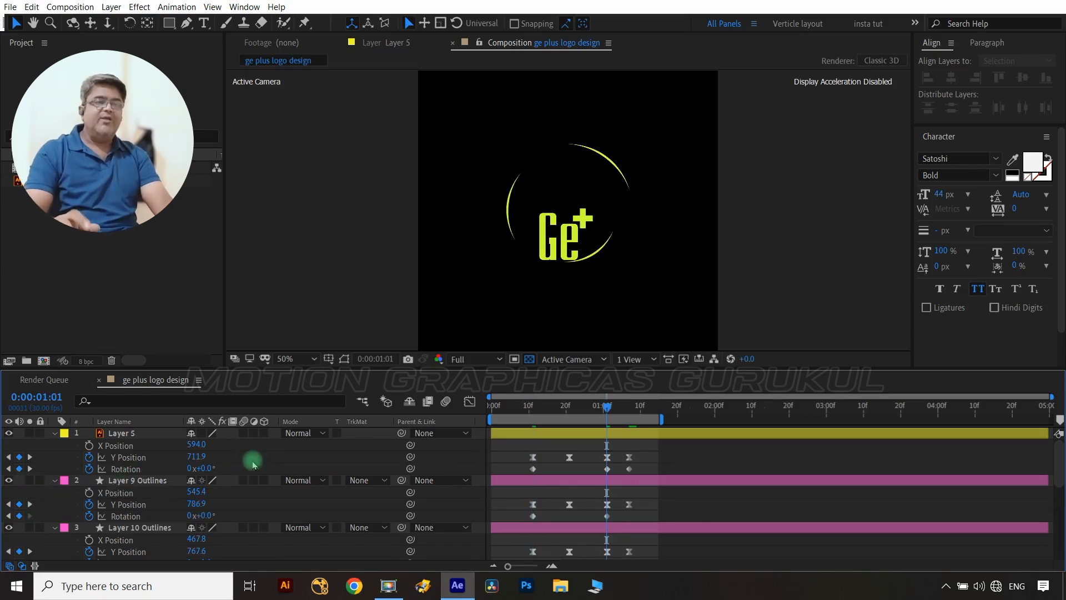
{"action": "left_click", "coordinate": [206, 470]}
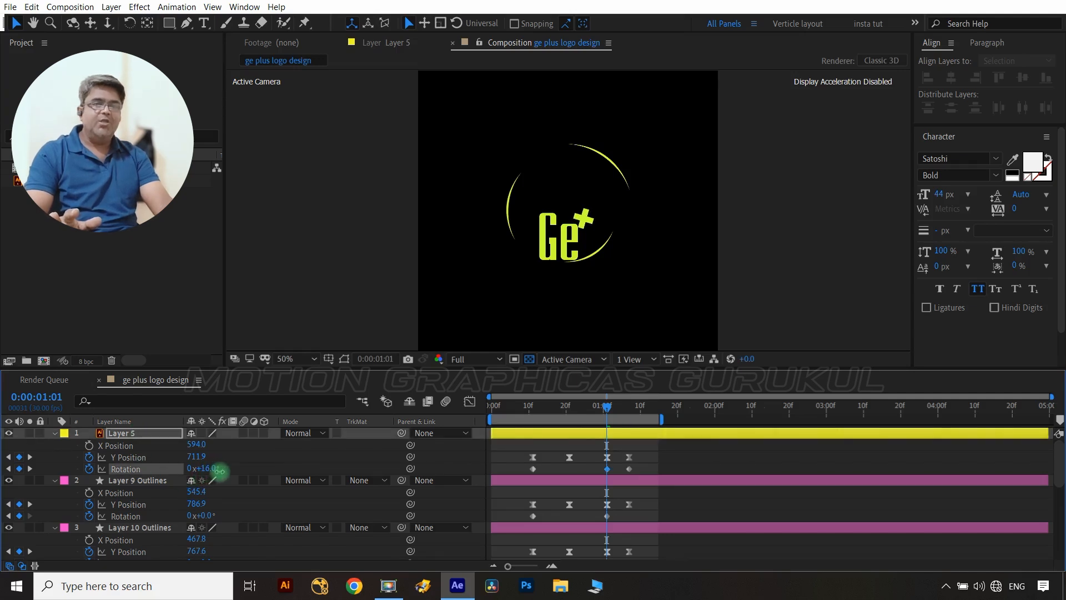
{"action": "left_click", "coordinate": [218, 469]}
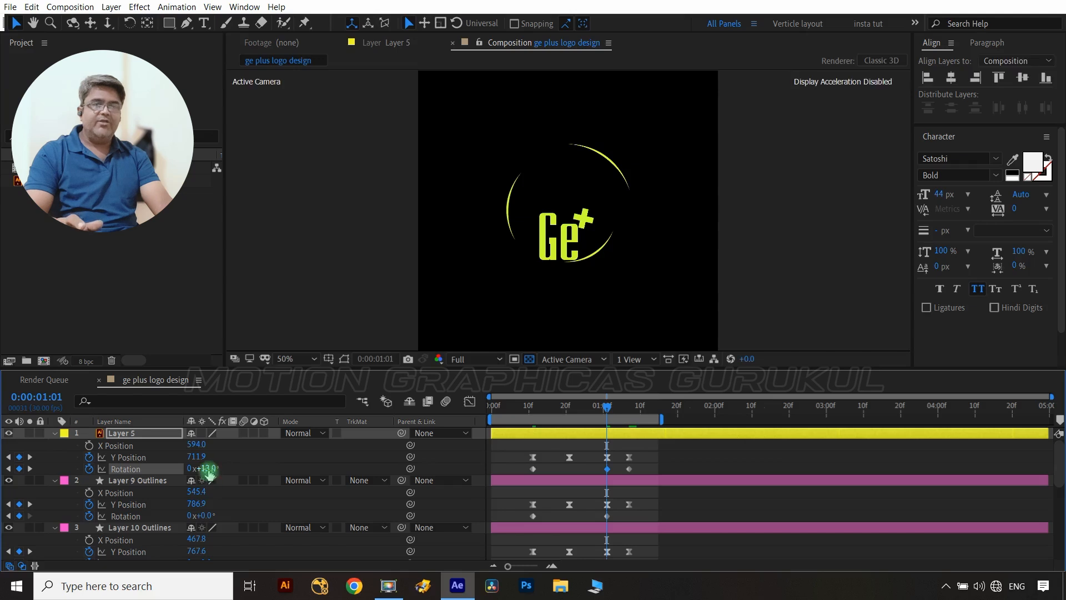
{"action": "type", "text": "15"}
{"action": "left_click", "coordinate": [248, 464]}
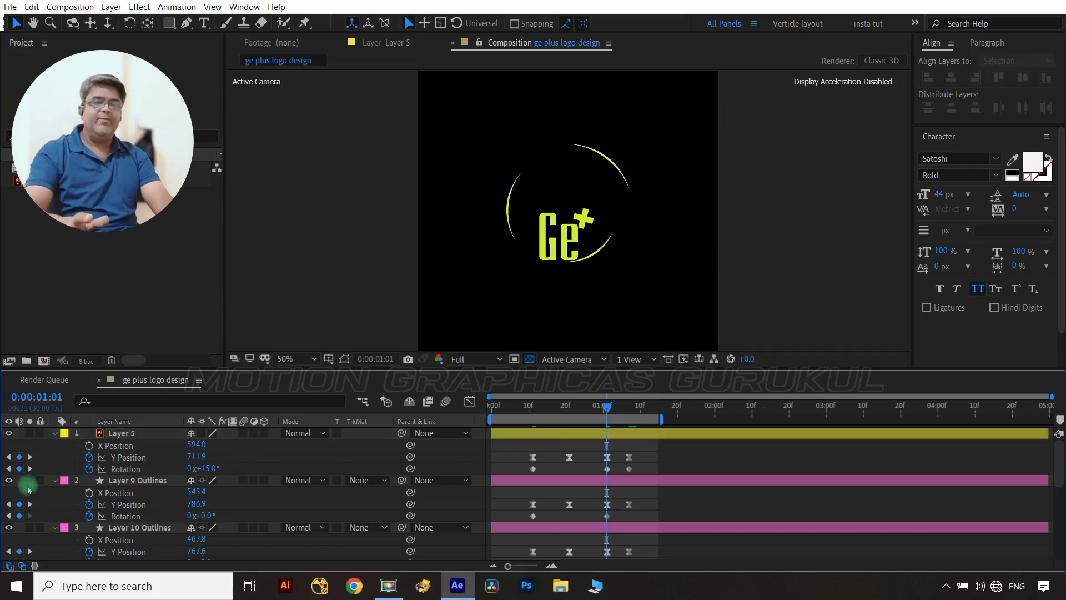
- Move Layer 5's last Y Position and Rotation keyframes from 0:00:01:07 to about 0:00:01:10
{"action": "left_click", "coordinate": [30, 469]}
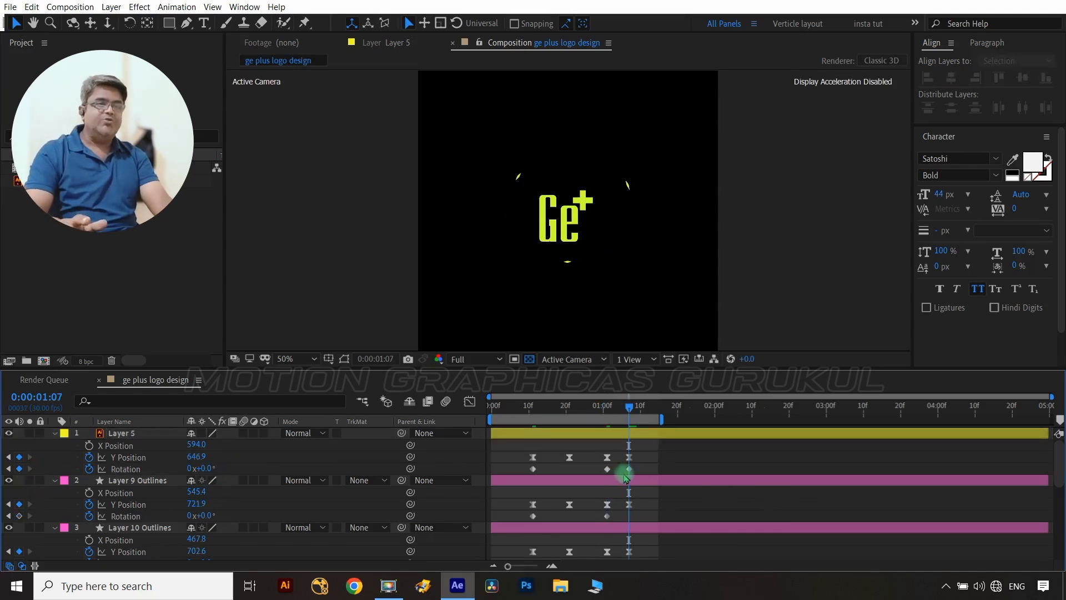
{"action": "mouse_move", "coordinate": [631, 471]}
{"action": "left_mouse_down"}
{"action": "mouse_move", "coordinate": [641, 472]}
{"action": "mouse_move", "coordinate": [640, 457]}
{"action": "left_mouse_up"}
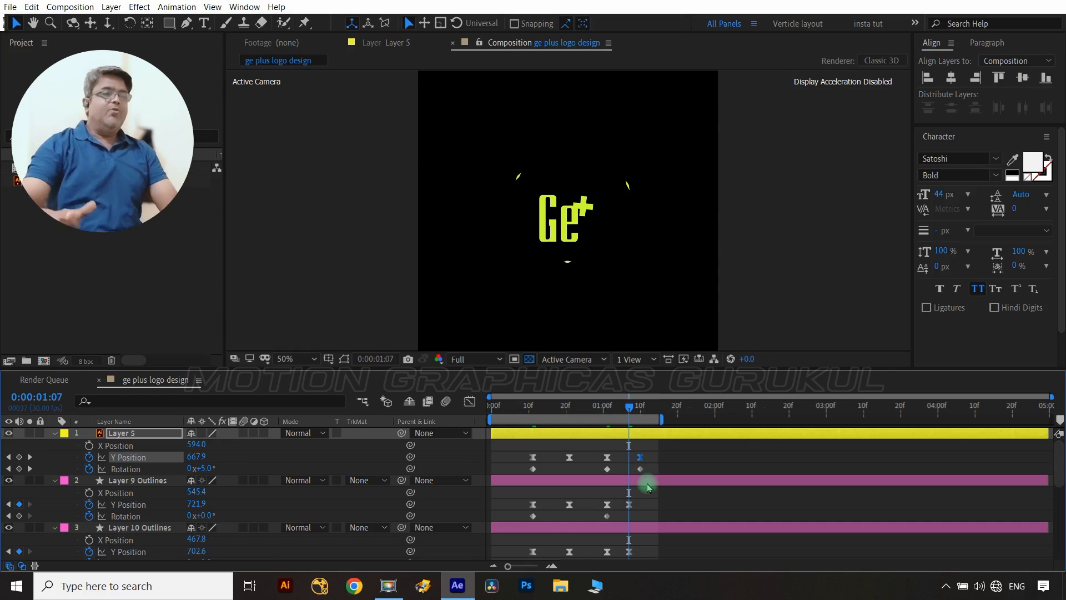
{"action": "left_click", "coordinate": [648, 469]}
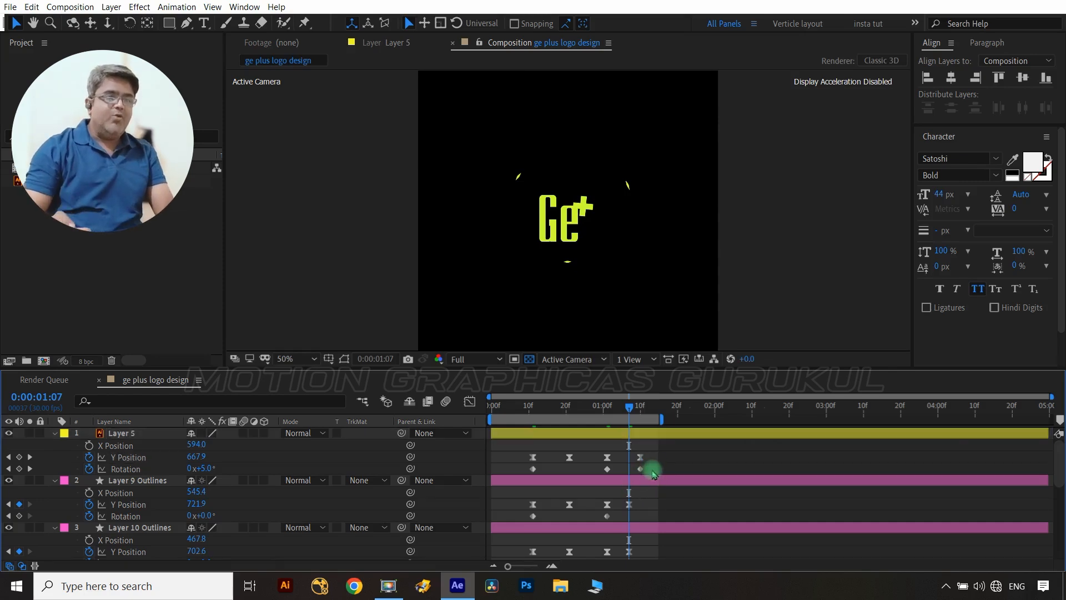
- Apply Easy Ease to the Rotation keyframes of Layer 9 Outlines, Layer 10 Outlines and Layer 5
{"action": "left_click_drag", "start_coordinate": [620, 515], "coordinate": [525, 527]}
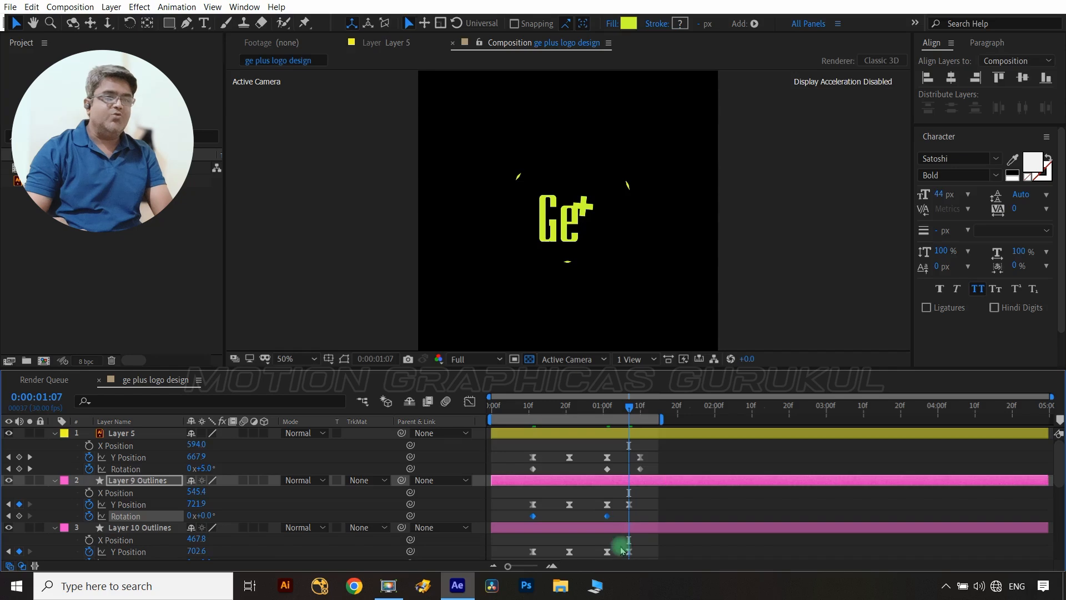
{"action": "scroll", "coordinate": [639, 522], "scroll_direction": "down", "scroll_amount": 4}
{"action": "scroll", "coordinate": [615, 494], "scroll_direction": "up", "scroll_amount": 3}
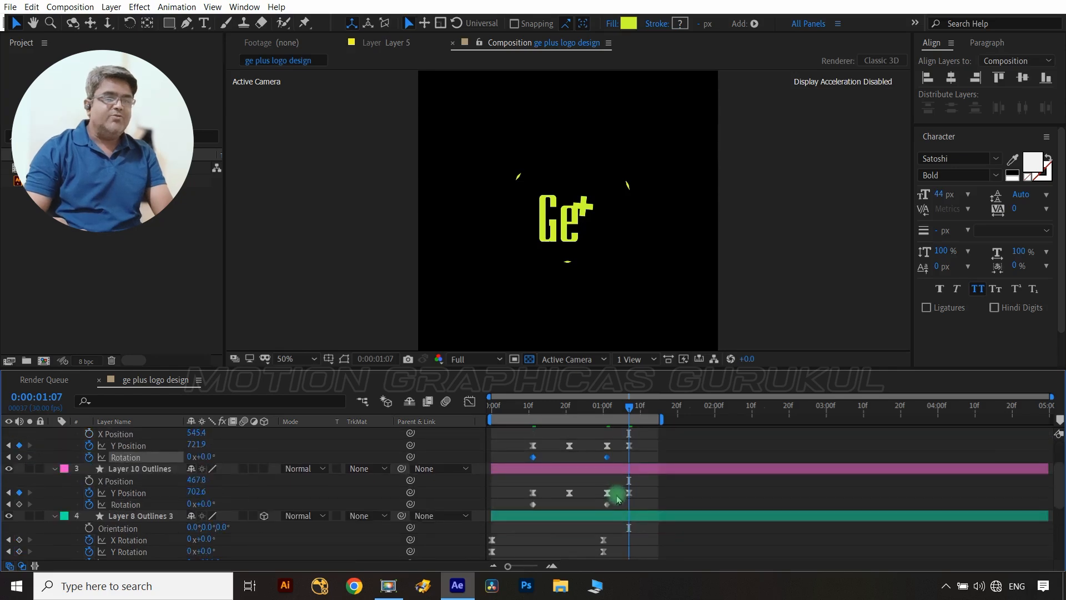
{"action": "left_click_drag", "start_coordinate": [616, 507], "coordinate": [507, 512]}
{"action": "key", "text": "F9"}
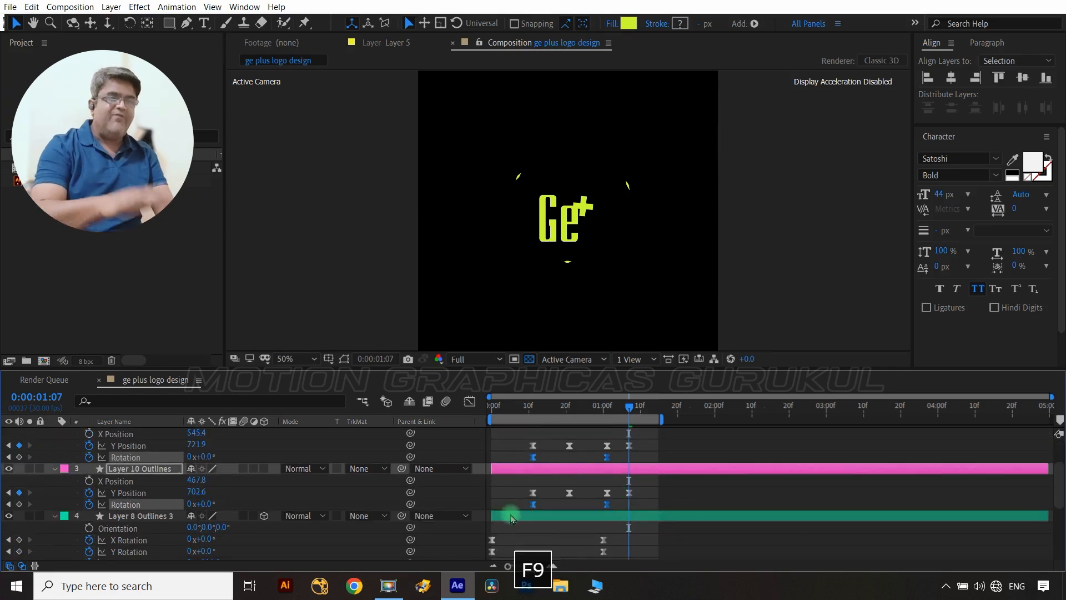
{"action": "scroll", "coordinate": [512, 519], "scroll_direction": "up", "scroll_amount": 3}
{"action": "left_click_drag", "start_coordinate": [649, 467], "coordinate": [519, 477]}
{"action": "key", "text": "F9"}
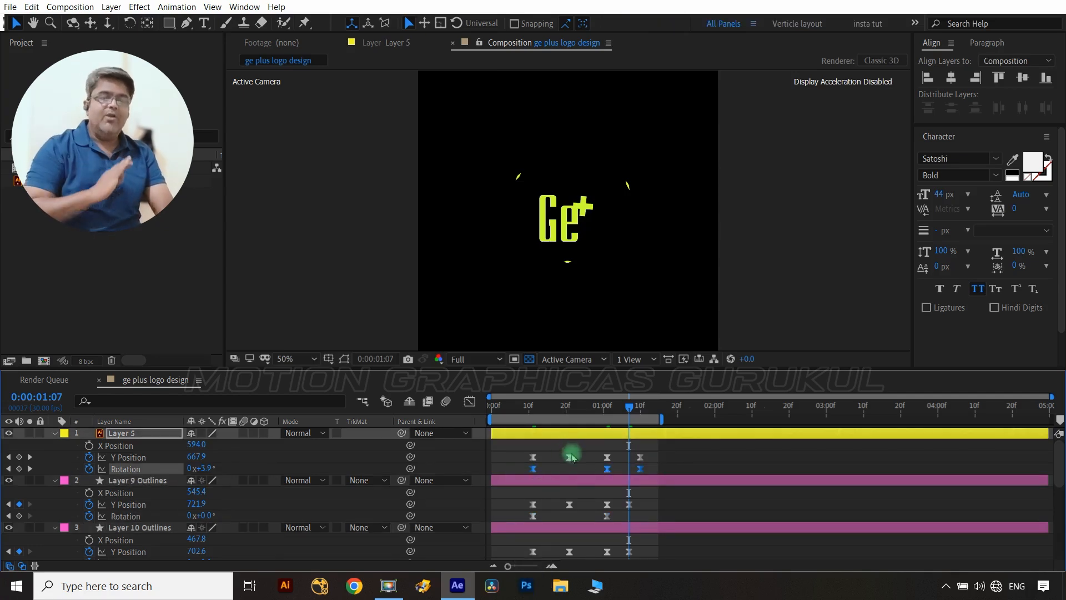
- In the Graph Editor, lengthen the outgoing ease handle of Layer 5's middle Rotation keyframe
{"action": "left_click", "coordinate": [470, 401]}
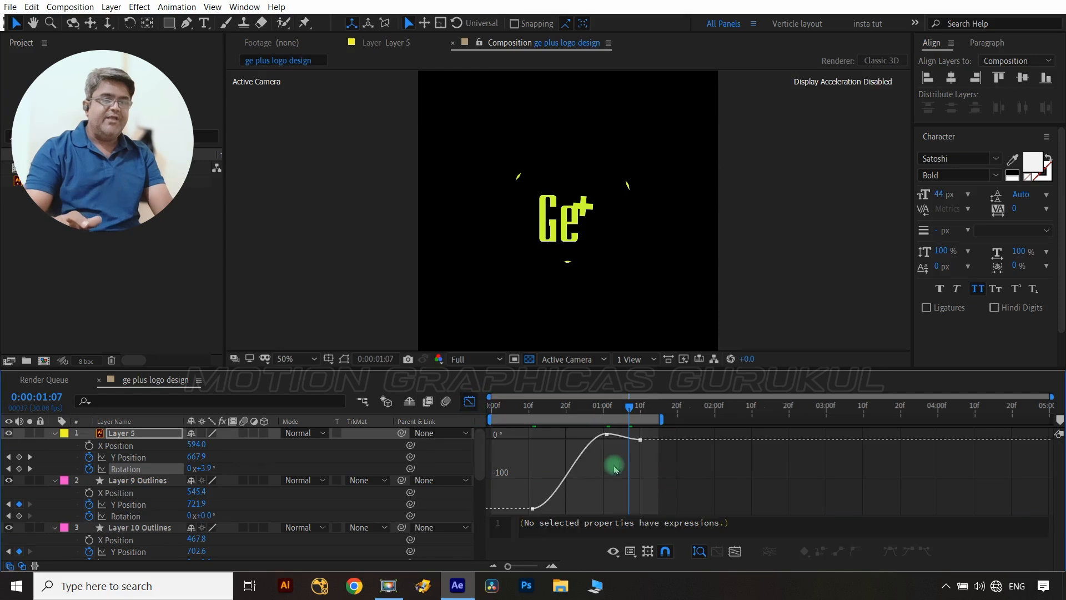
{"action": "left_click_drag", "start_coordinate": [611, 448], "coordinate": [630, 434]}
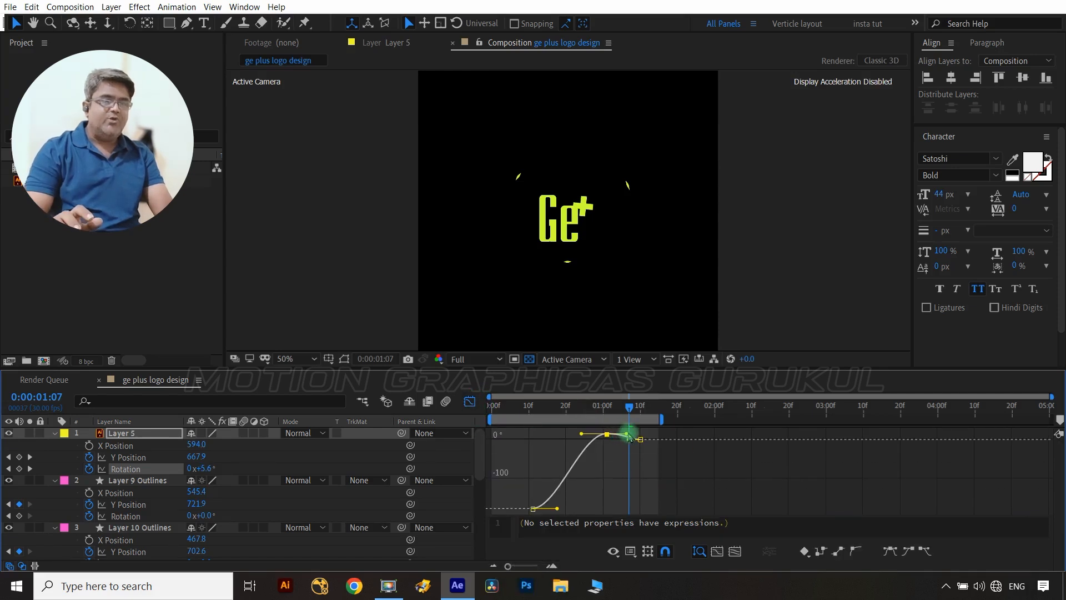
{"action": "left_click", "coordinate": [470, 401]}
{"action": "left_click", "coordinate": [463, 462]}
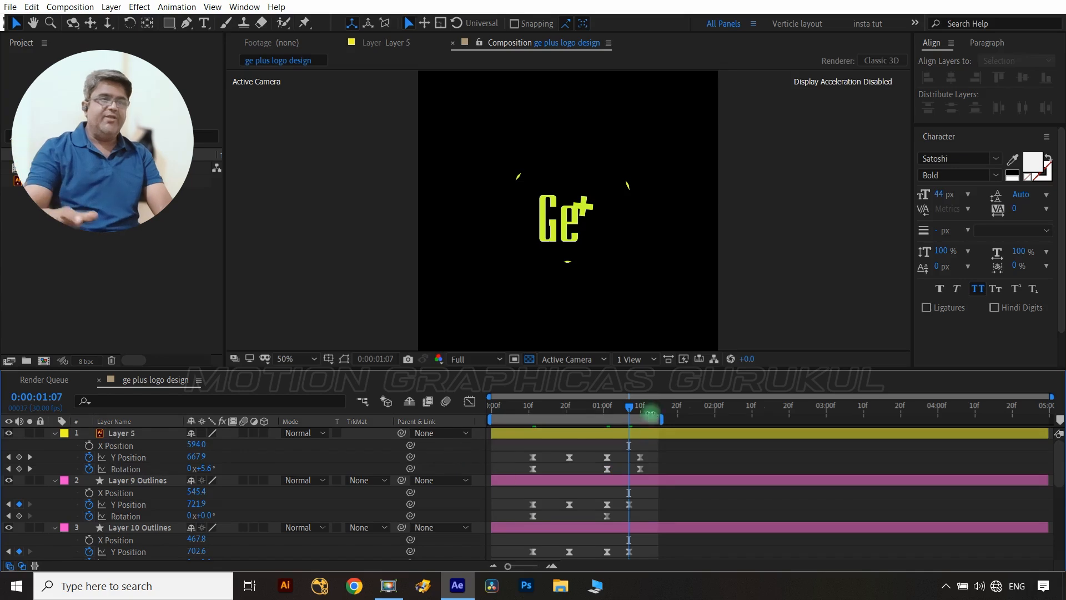
- Trim the beginning of Layer 5, Layer 9 Outlines and Layer 10 Outlines to 0:00:00:13
{"action": "left_click", "coordinate": [630, 413]}
{"action": "left_click_drag", "start_coordinate": [626, 412], "coordinate": [534, 418]}
{"action": "key", "text": "ctrl+Right"}
{"action": "key", "text": "ctrl+Right"}
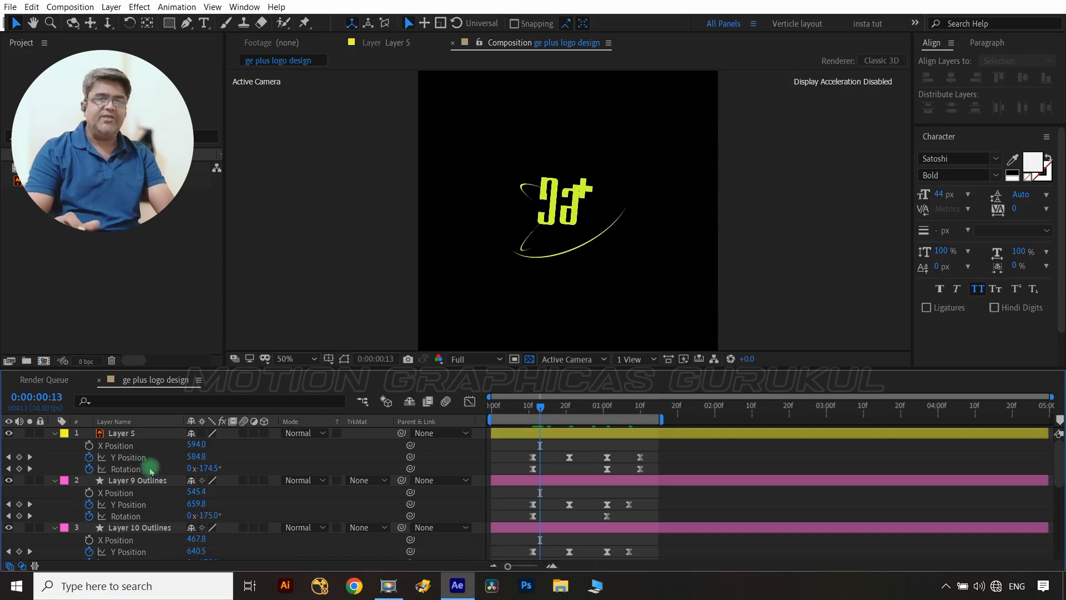
{"action": "left_click", "coordinate": [144, 434]}
{"action": "left_click", "coordinate": [152, 535], "text": "shift"}
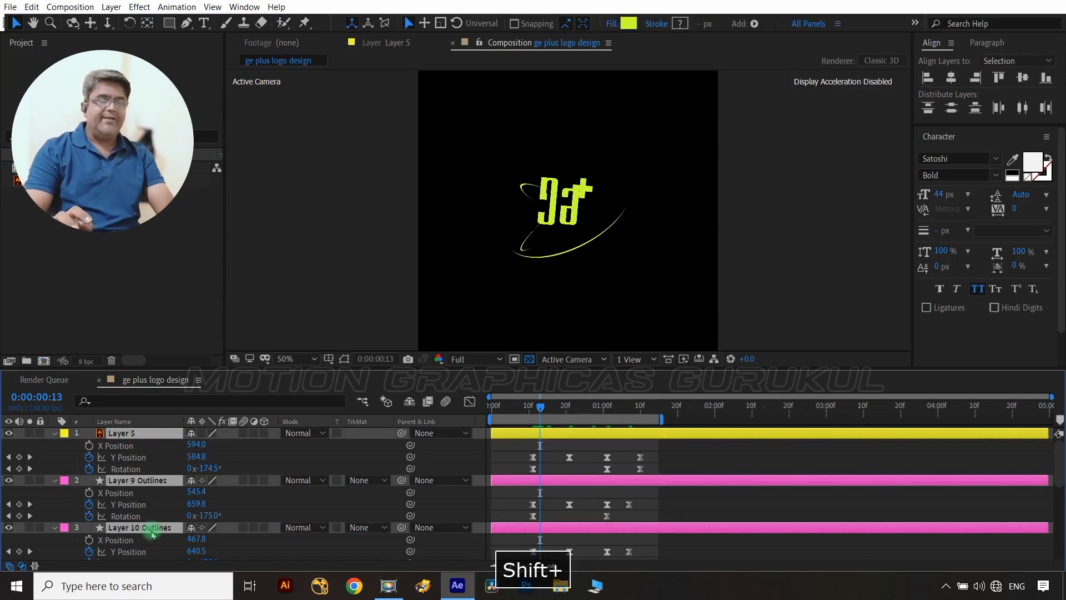
{"action": "key", "text": "alt+bracketleft"}
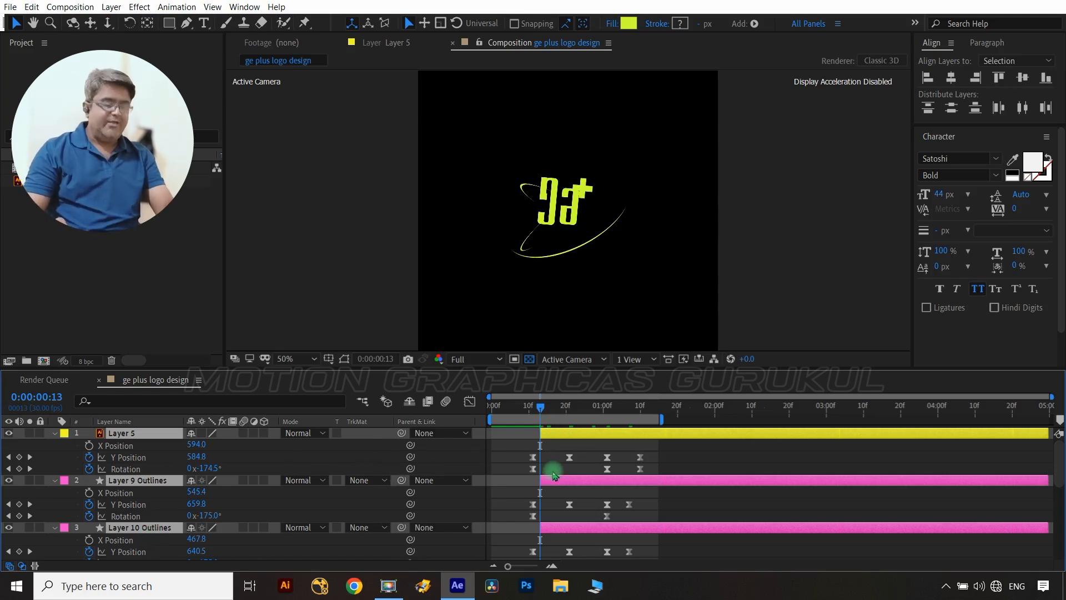
- Shift Layer 5 and Layer 9 Outlines to start at 0:00:00:15 and nudge both 2 px in positive X
{"action": "key", "text": "ctrl+Right"}
{"action": "key", "text": "ctrl+Right"}
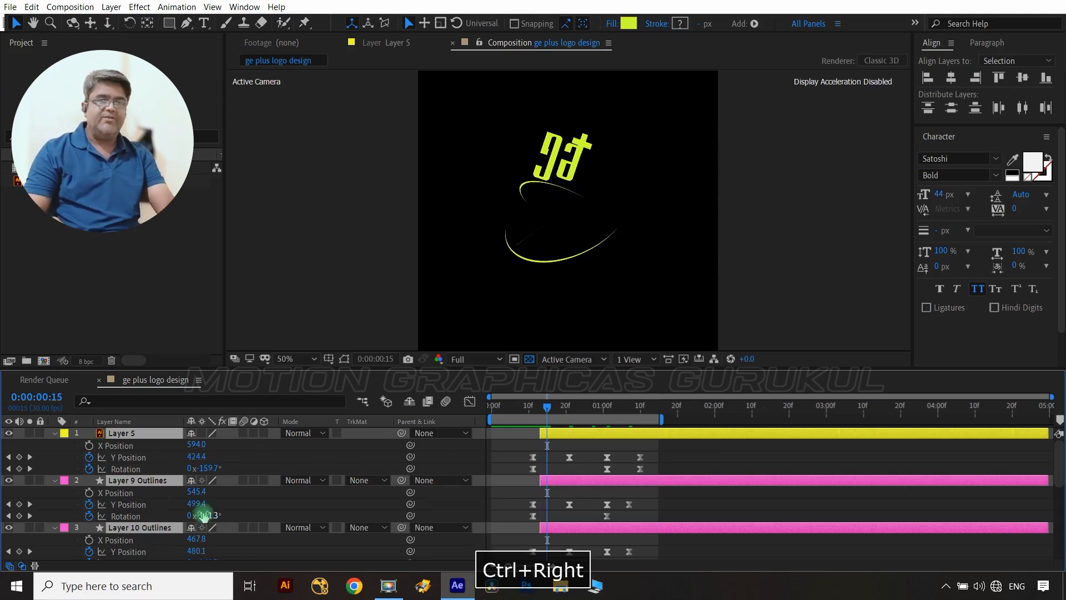
{"action": "left_click", "coordinate": [247, 462]}
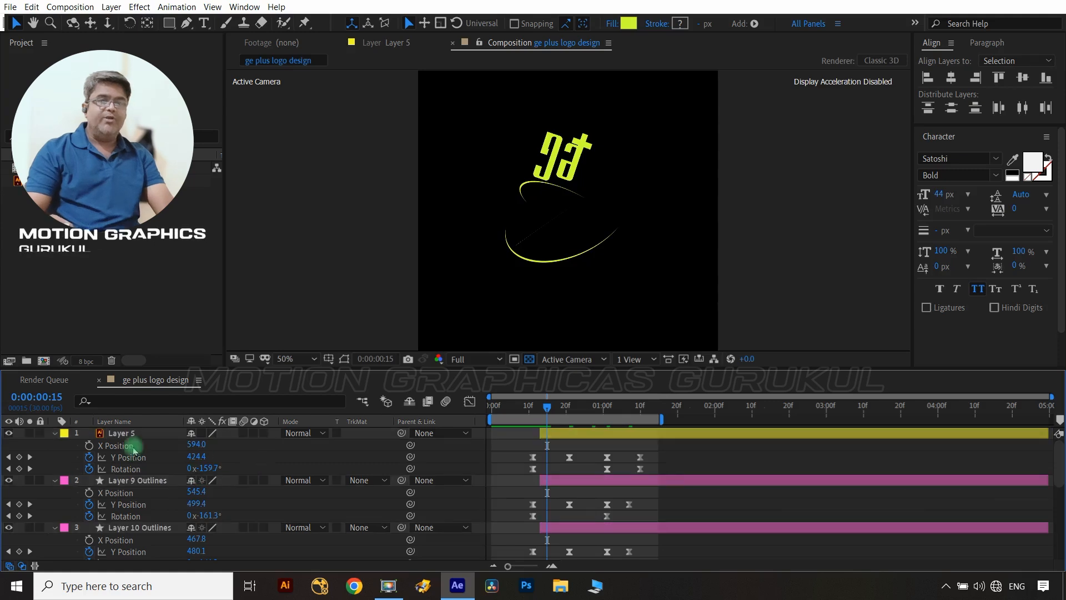
{"action": "left_click", "coordinate": [127, 434]}
{"action": "left_click", "coordinate": [137, 479], "text": "shift"}
{"action": "key", "text": "bracketleft"}
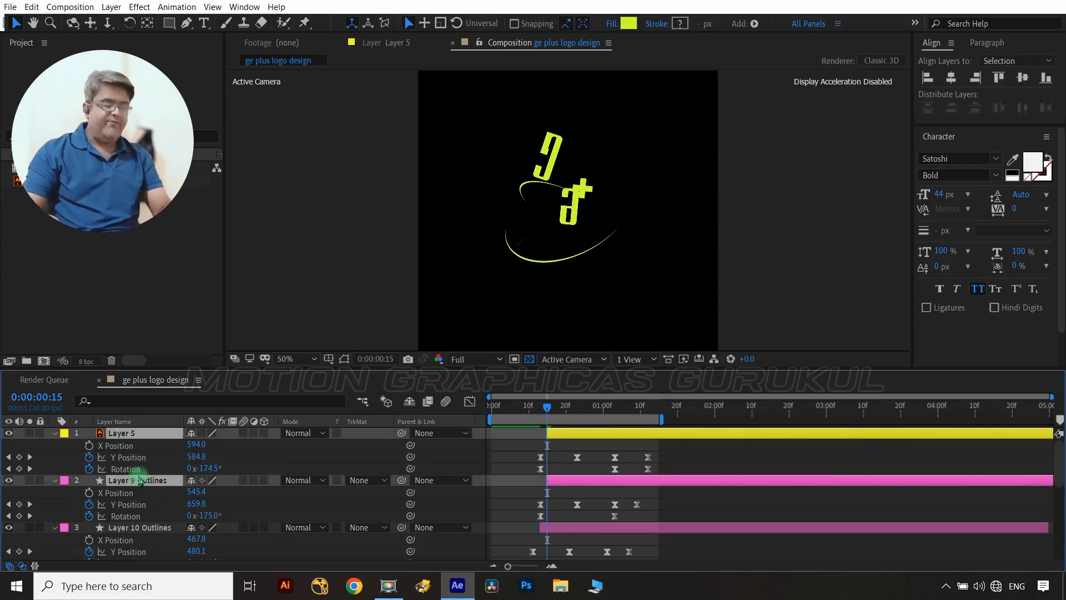
{"action": "key", "text": "Right"}
{"action": "key", "text": "Right"}
{"action": "left_click", "coordinate": [232, 459]}
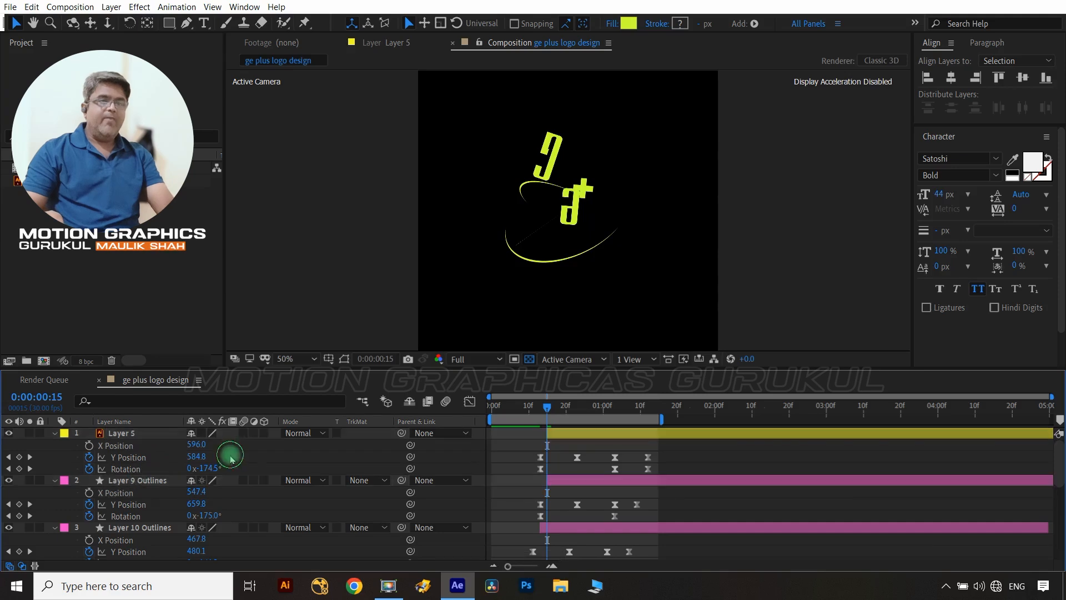
- Shift Layer 5 alone to start at 0:00:00:17
{"action": "key", "text": "ctrl+Right"}
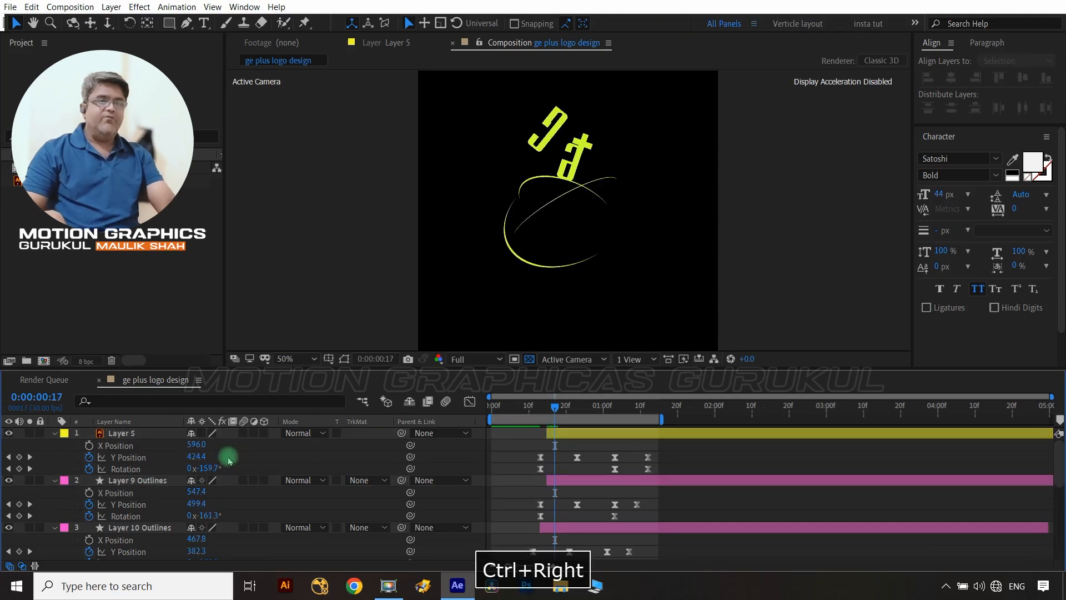
{"action": "left_click", "coordinate": [158, 434]}
{"action": "key", "text": "["}
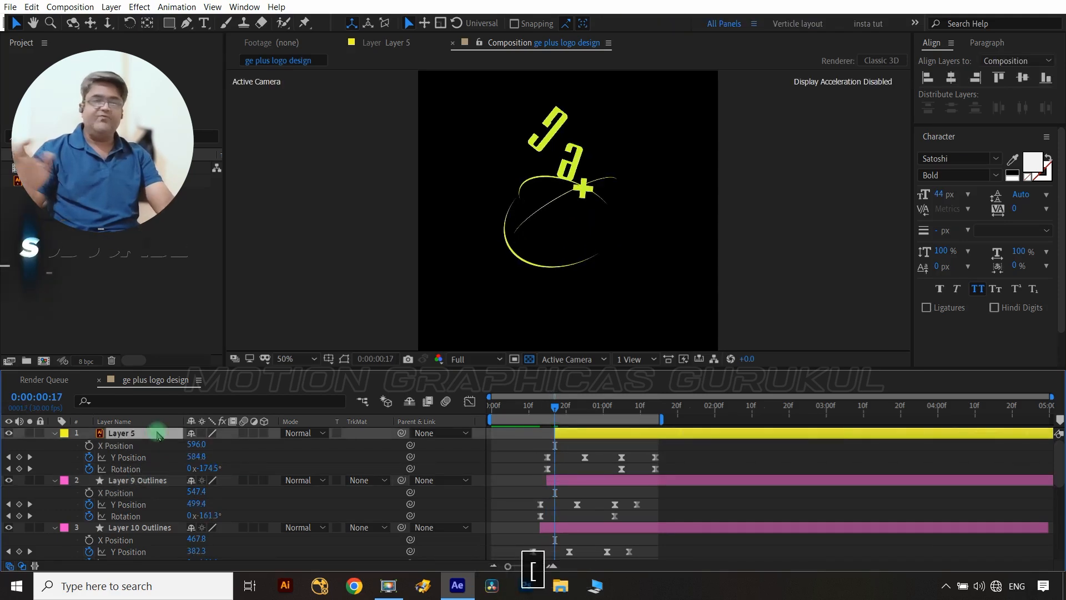
- Extend the work area's end to about 0:00:01:24 and preview the animation from the start with the composition fitted to the view
{"action": "left_click_drag", "start_coordinate": [662, 420], "coordinate": [691, 420]}
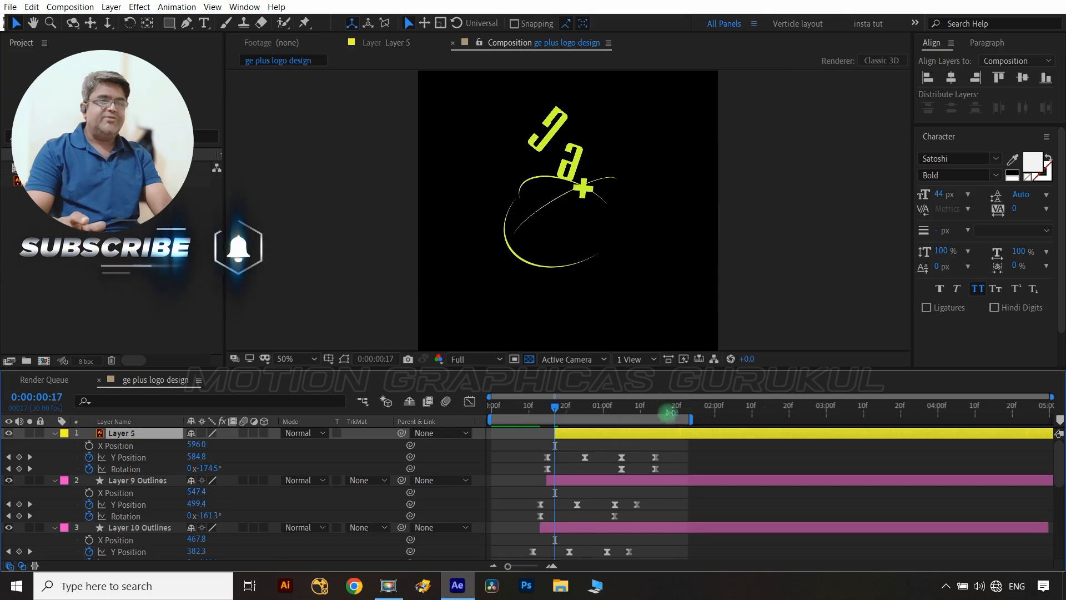
{"action": "left_click_drag", "start_coordinate": [553, 409], "coordinate": [446, 451]}
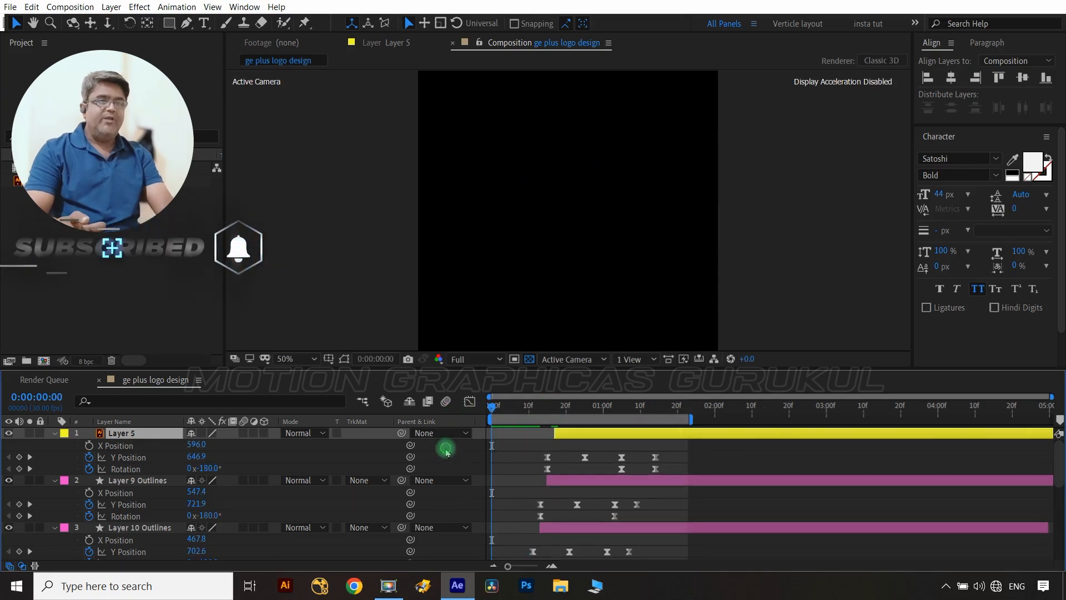
{"action": "left_click", "coordinate": [447, 451]}
{"action": "key", "text": "shift+slash"}
{"action": "key", "text": "space"}
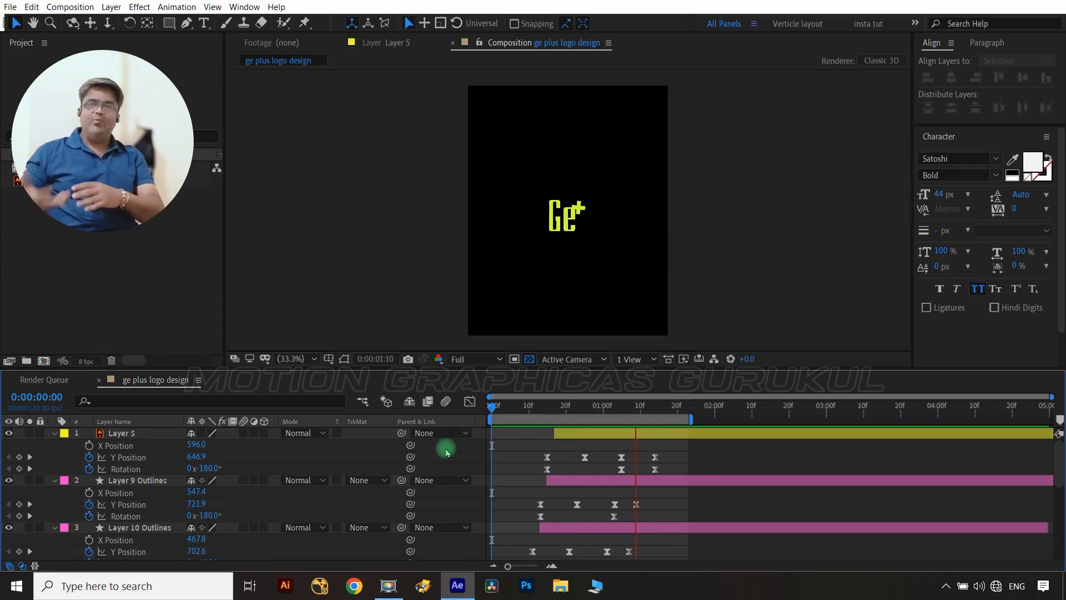
{"action": "key", "text": "space"}
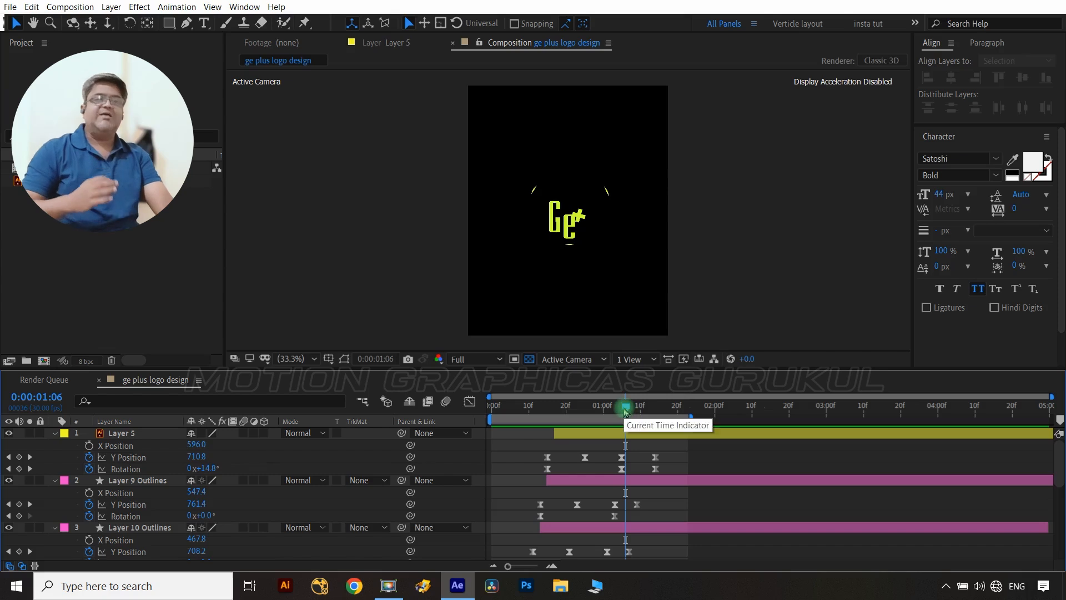
- At 0:00:01:13, draw a square without a stroke over the Ge+ logo and center it in the composition
{"action": "left_click_drag", "start_coordinate": [628, 414], "coordinate": [651, 428]}
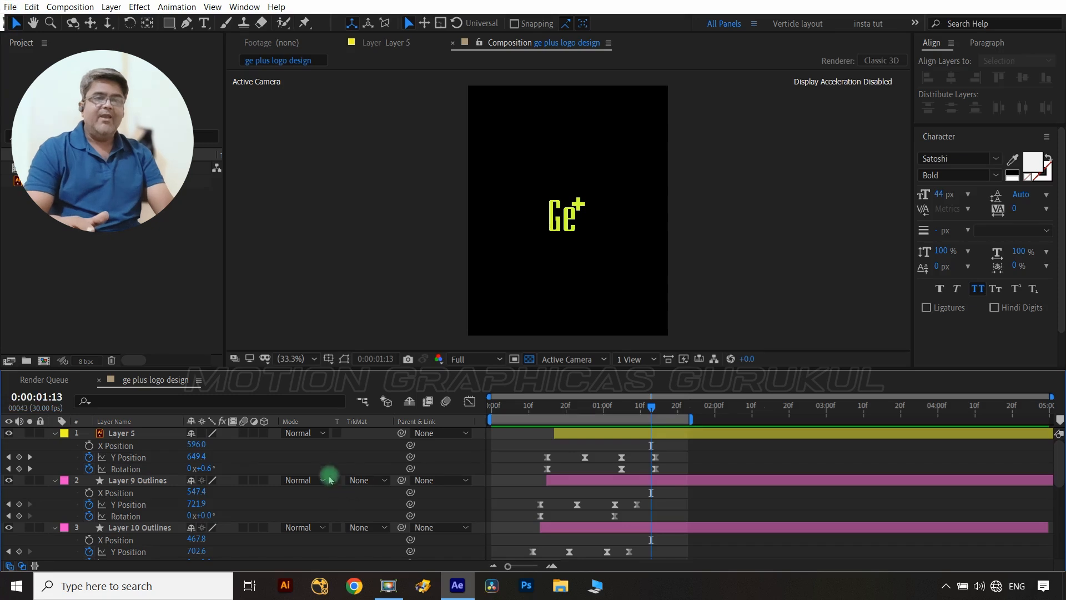
{"action": "left_click", "coordinate": [168, 23]}
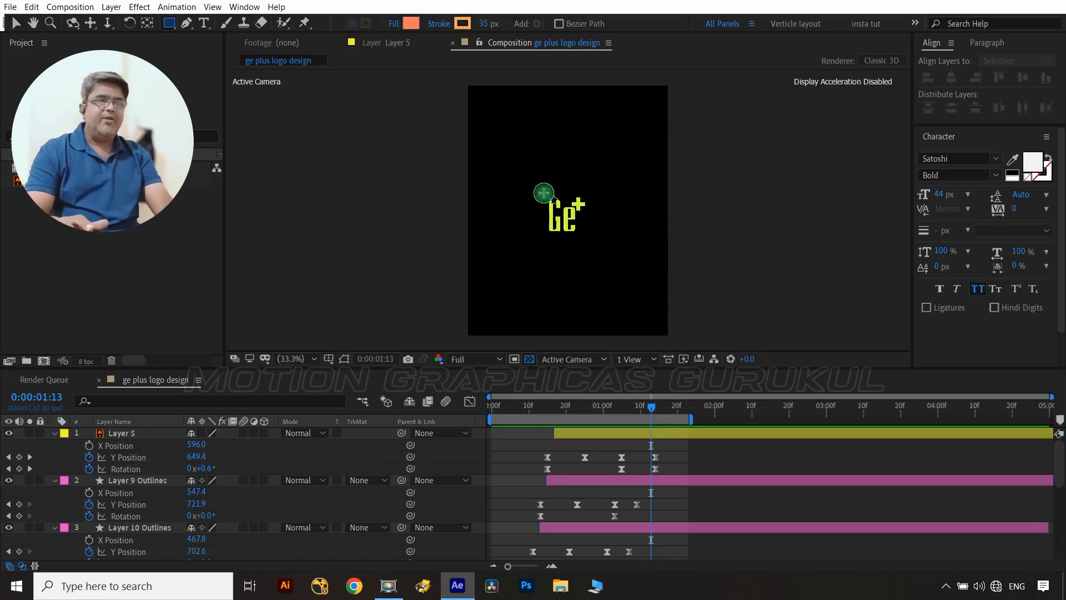
{"action": "left_click_drag", "start_coordinate": [544, 193], "coordinate": [591, 240]}
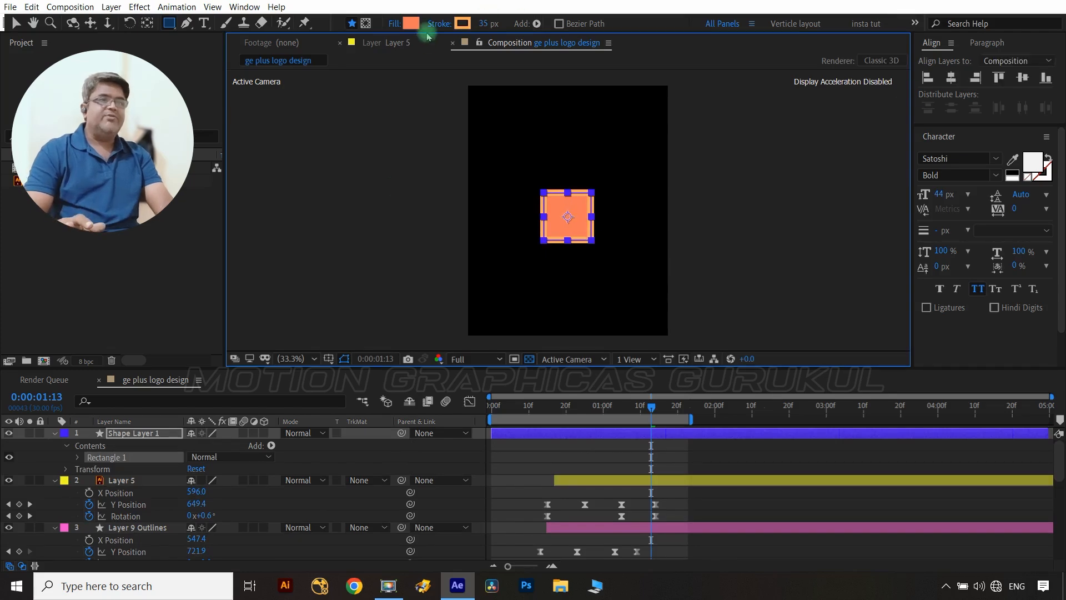
{"action": "left_click", "coordinate": [444, 23]}
{"action": "left_click", "coordinate": [668, 232]}
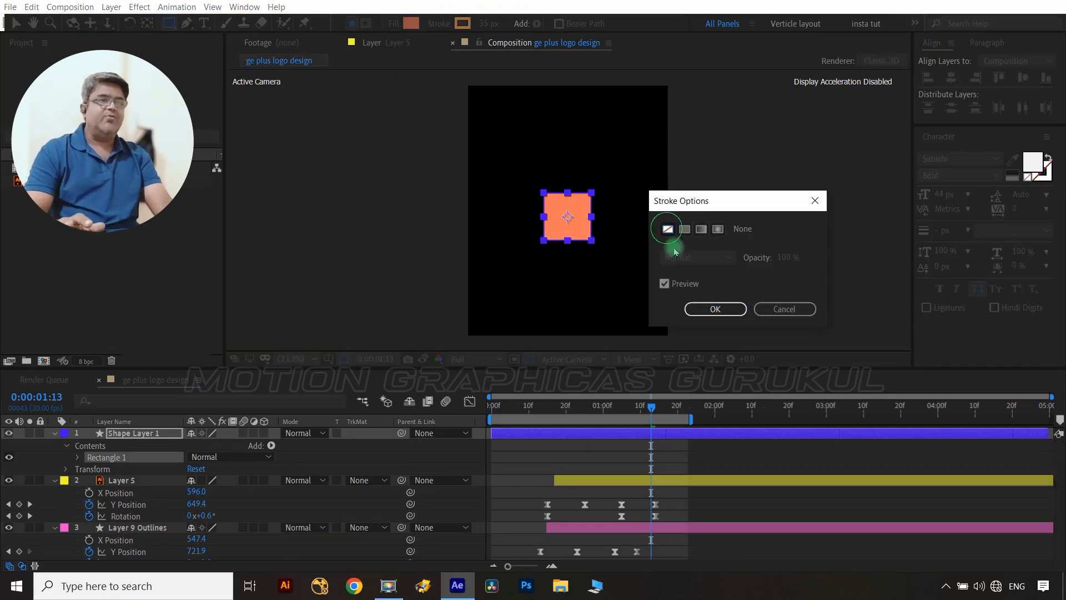
{"action": "left_click", "coordinate": [705, 307]}
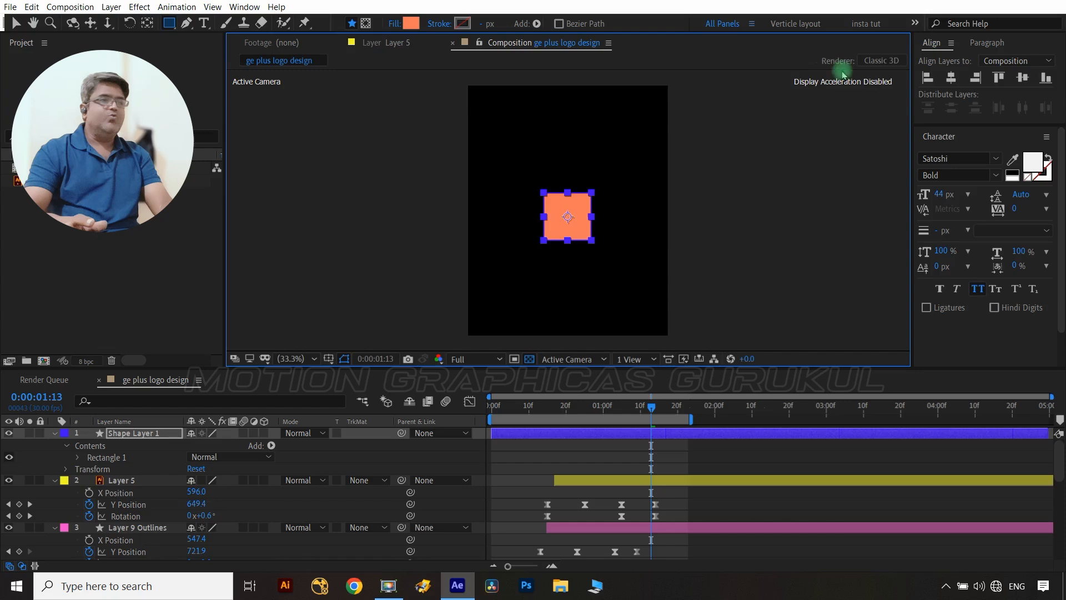
{"action": "left_click", "coordinate": [953, 76]}
{"action": "left_click", "coordinate": [1022, 77]}
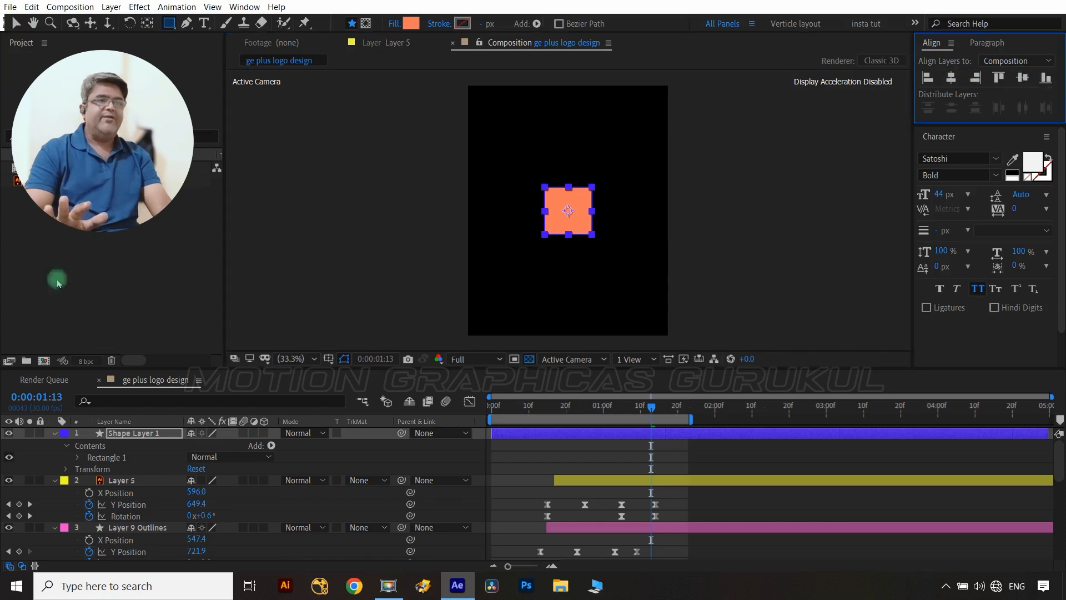
- Match Shape Layer 1's fill to the Ge+ logo's yellow-green, sampling the color while the layer is hidden
{"action": "left_click", "coordinate": [165, 435]}
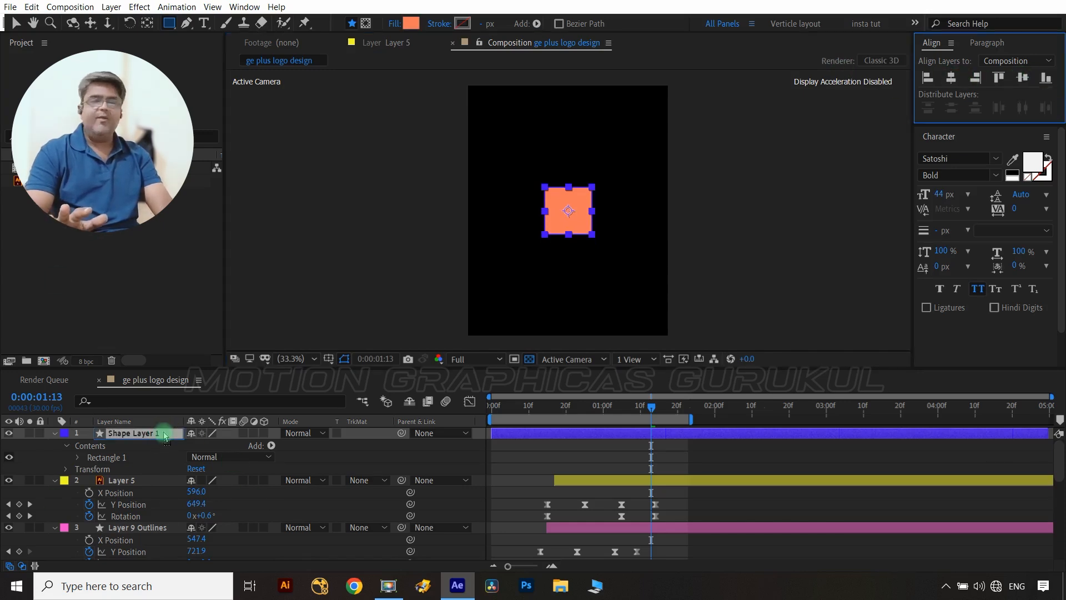
{"action": "left_click", "coordinate": [8, 434]}
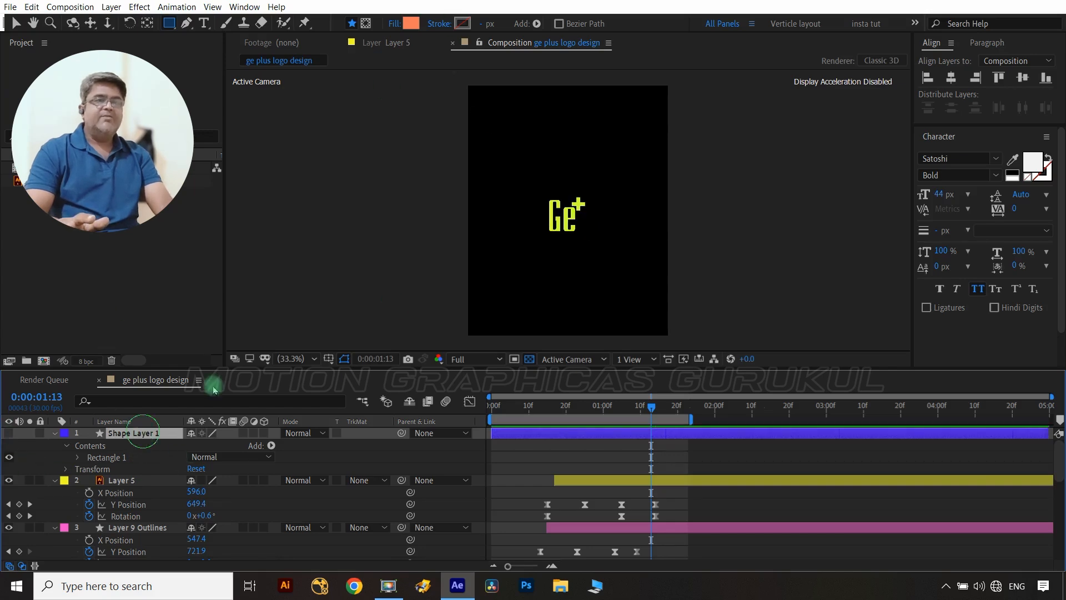
{"action": "left_click", "coordinate": [413, 26]}
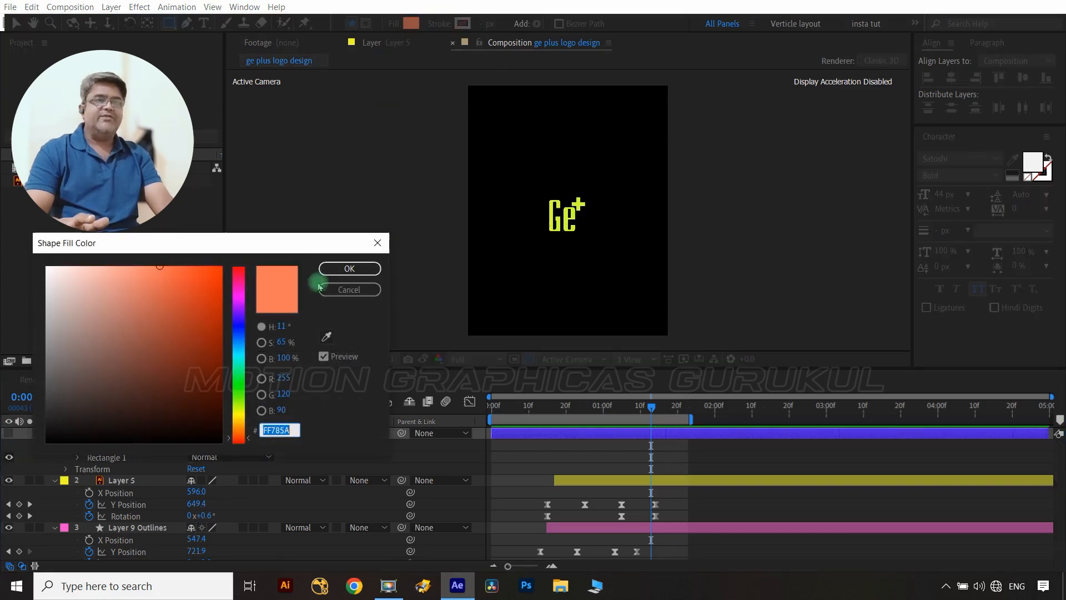
{"action": "left_click", "coordinate": [326, 337]}
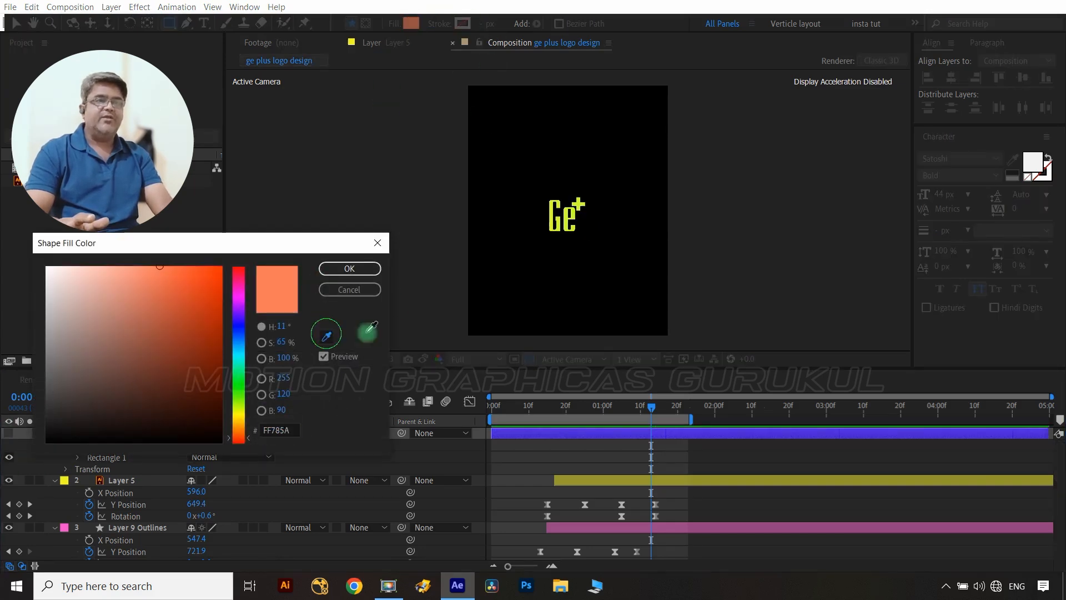
{"action": "left_click", "coordinate": [568, 222]}
{"action": "left_click", "coordinate": [349, 269]}
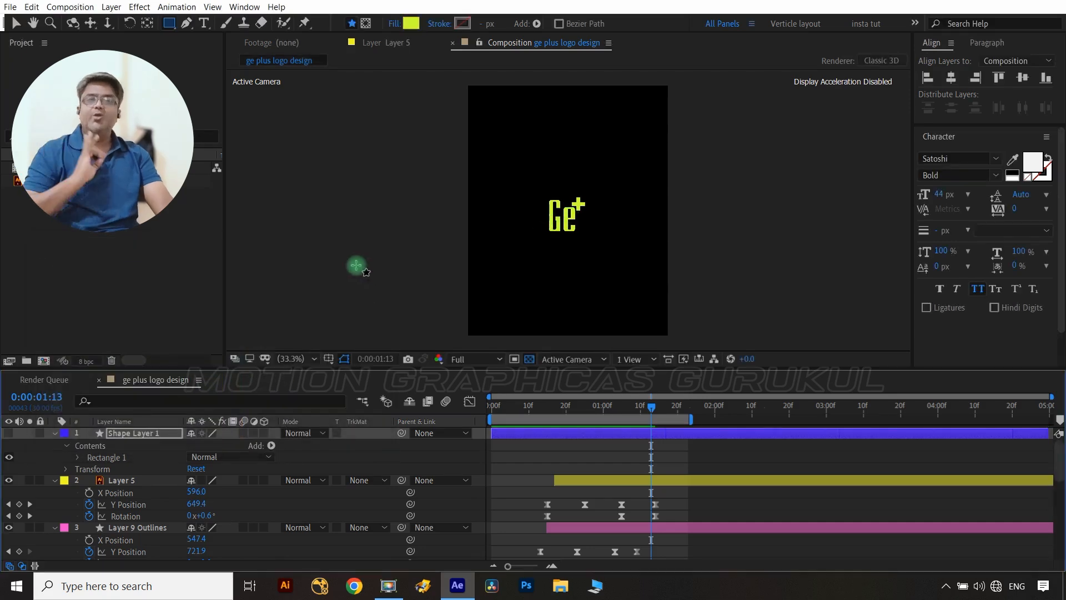
{"action": "left_click", "coordinate": [9, 434]}
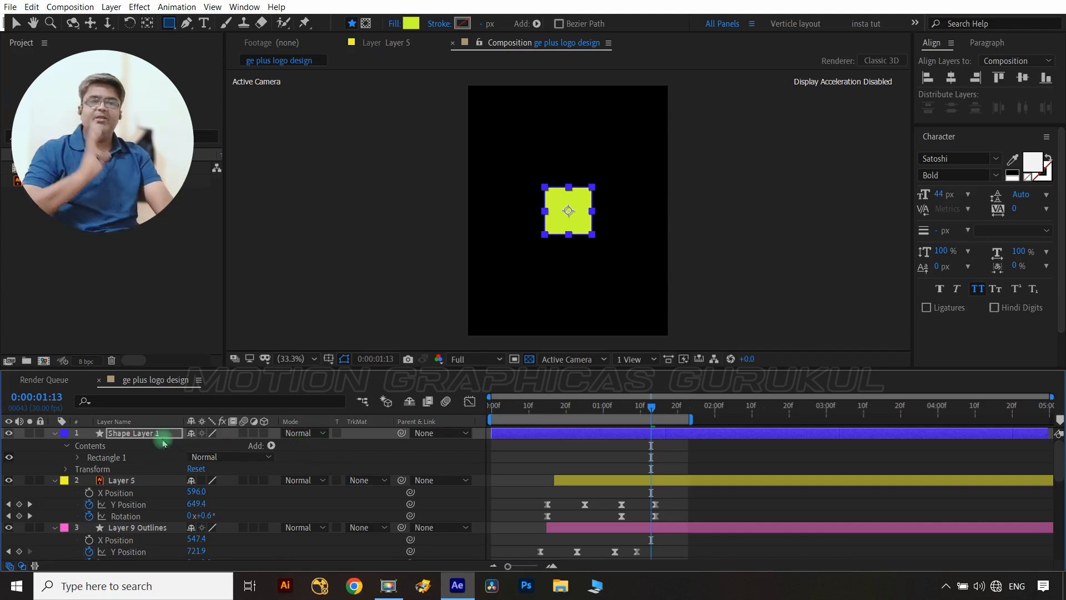
- Set the fill color of Shape Layer 1's square to white (FFFFFF)
{"action": "left_click", "coordinate": [413, 28]}
{"action": "left_click_drag", "start_coordinate": [76, 285], "coordinate": [26, 246]}
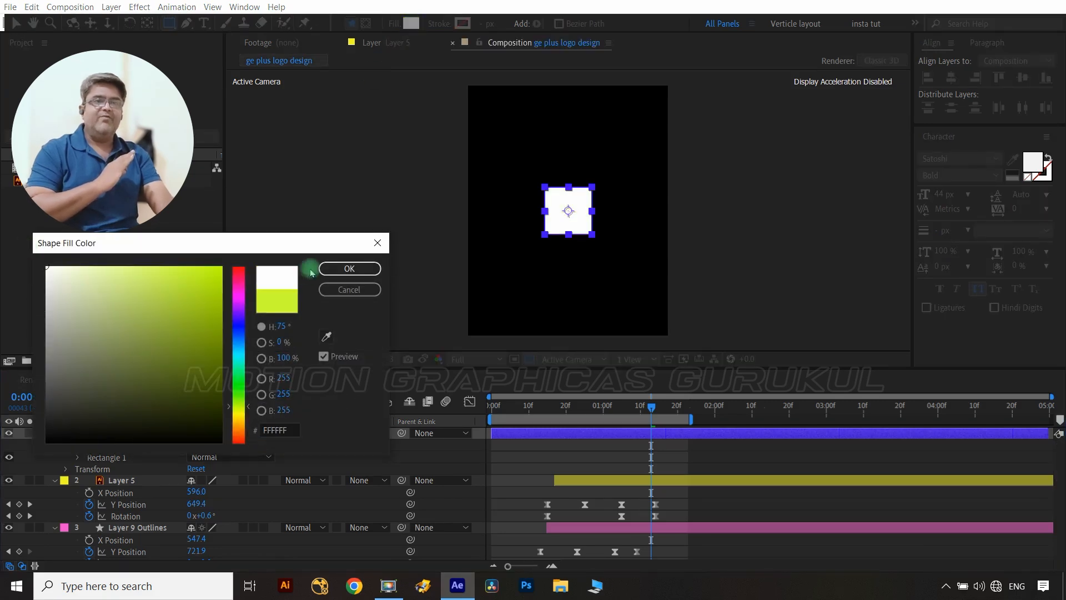
{"action": "left_click", "coordinate": [349, 268]}
{"action": "left_click", "coordinate": [319, 447]}
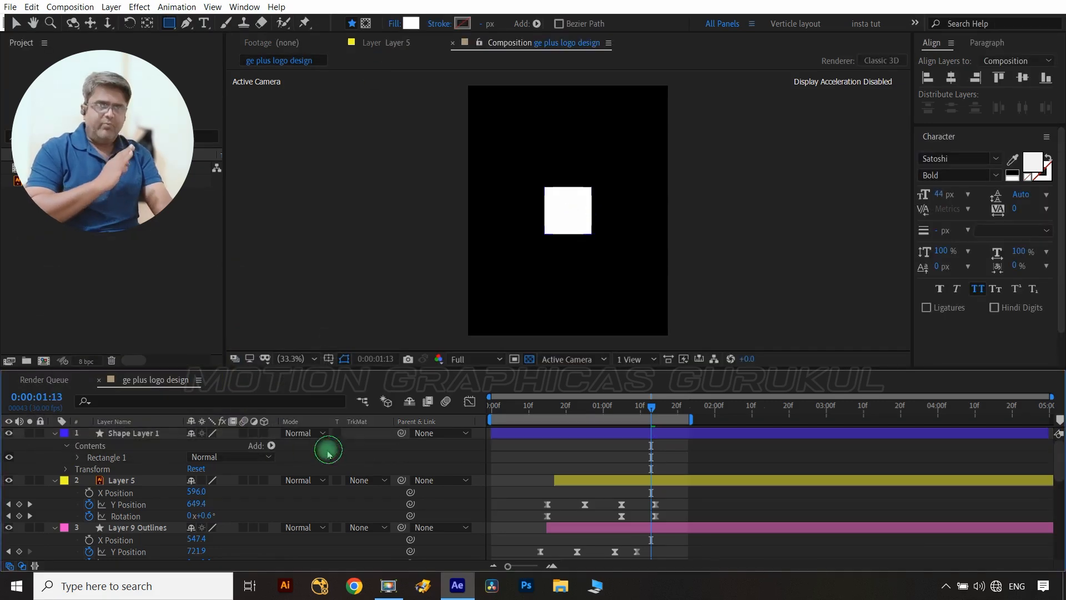
{"action": "left_click", "coordinate": [143, 433]}
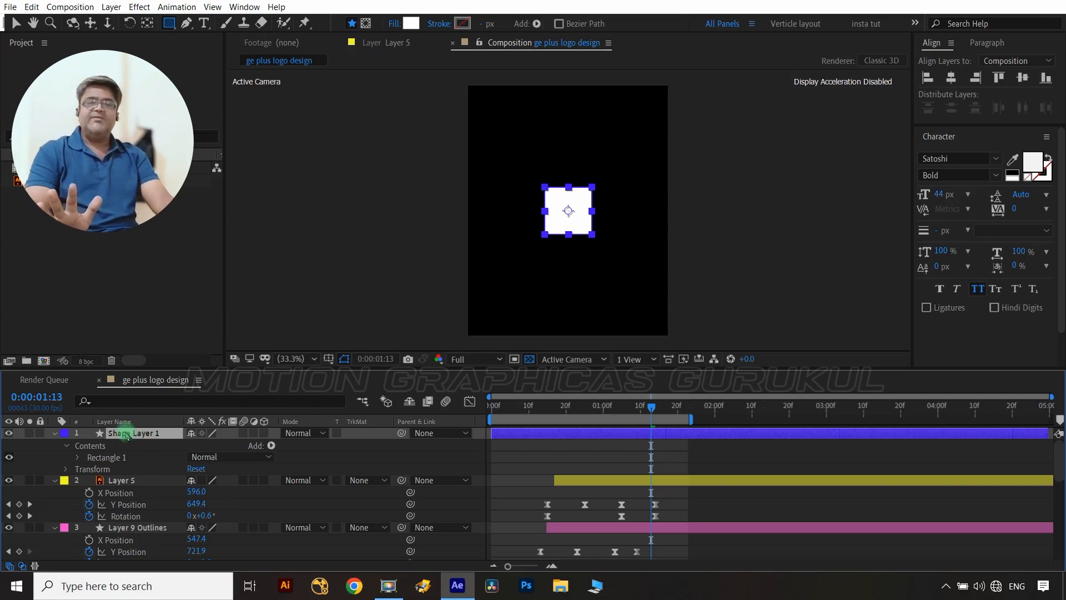
- Move Shape Layer 1 below Layer 10 Outlines so the white square sits behind the Ge+ logo layers
{"action": "left_click_drag", "start_coordinate": [143, 442], "coordinate": [163, 548]}
{"action": "scroll", "coordinate": [161, 544], "scroll_direction": "up", "scroll_amount": 3}
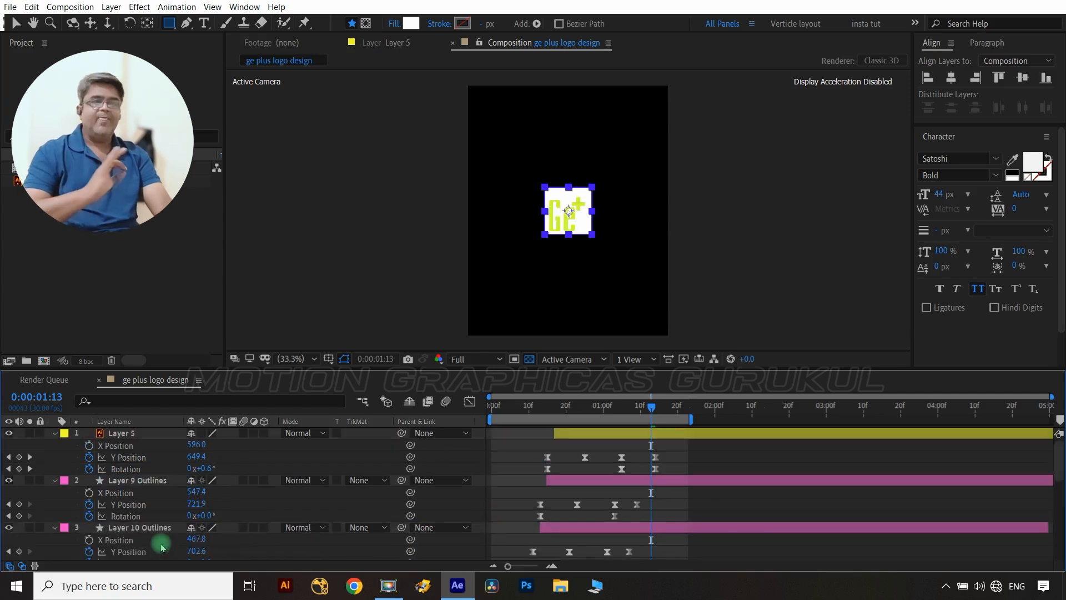
{"action": "left_click", "coordinate": [348, 443]}
{"action": "key", "text": "v"}
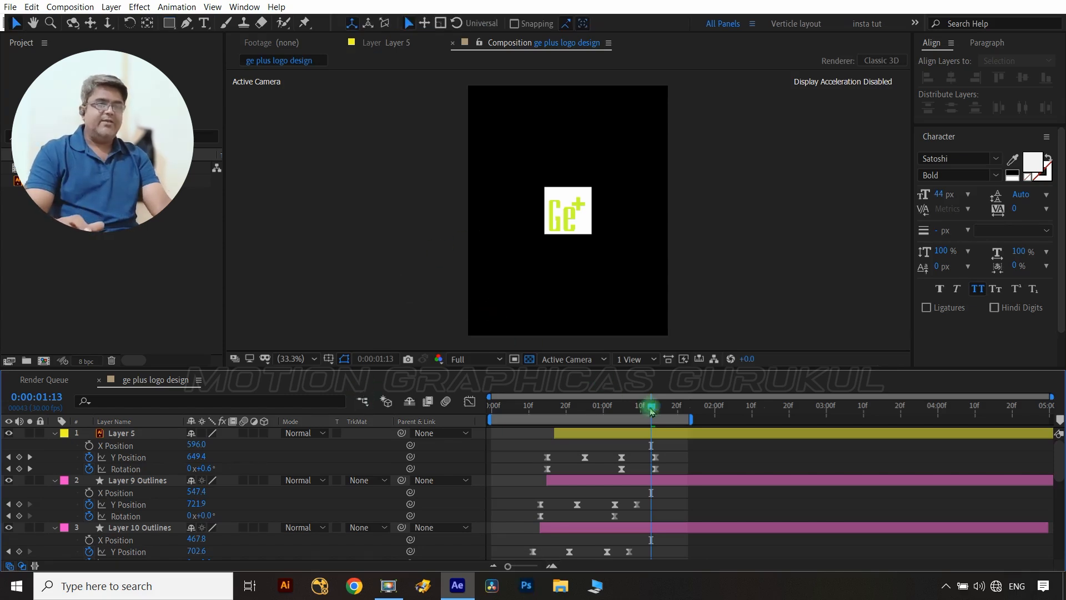
- Add a starting Scale keyframe of 100% to Shape Layer 1 and place it at 0:00:00:28
{"action": "left_click_drag", "start_coordinate": [651, 410], "coordinate": [606, 426]}
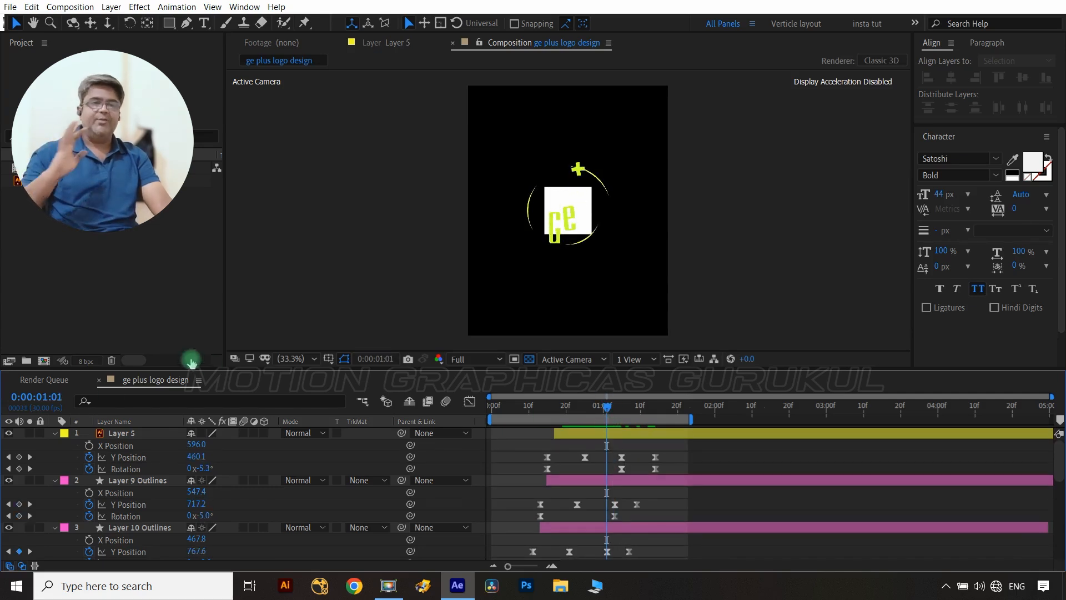
{"action": "scroll", "coordinate": [133, 524], "scroll_direction": "down", "scroll_amount": 3}
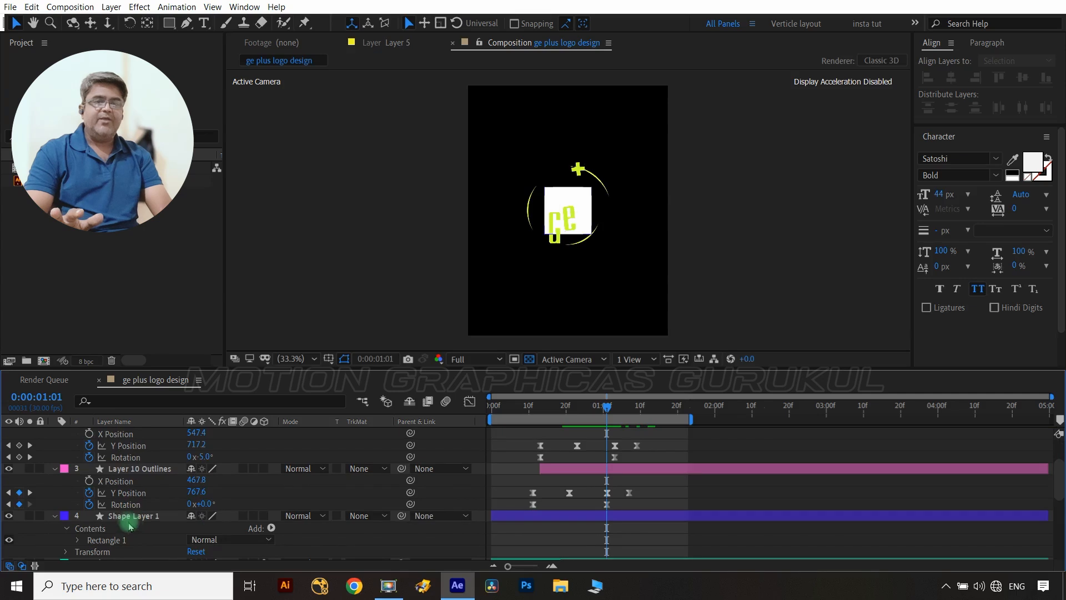
{"action": "left_click", "coordinate": [129, 519]}
{"action": "key", "text": "s"}
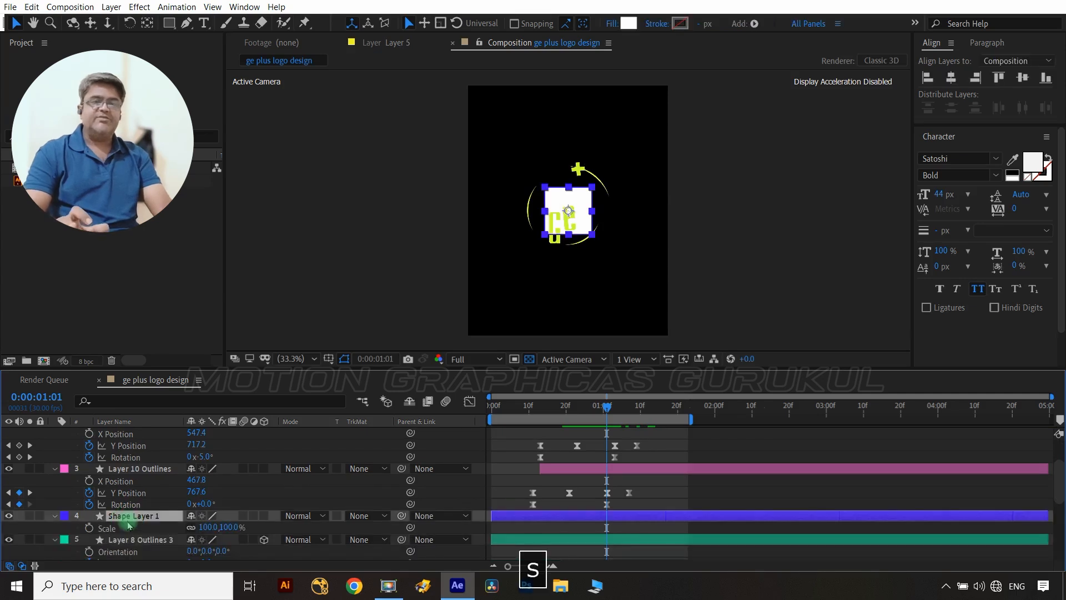
{"action": "left_click", "coordinate": [89, 528]}
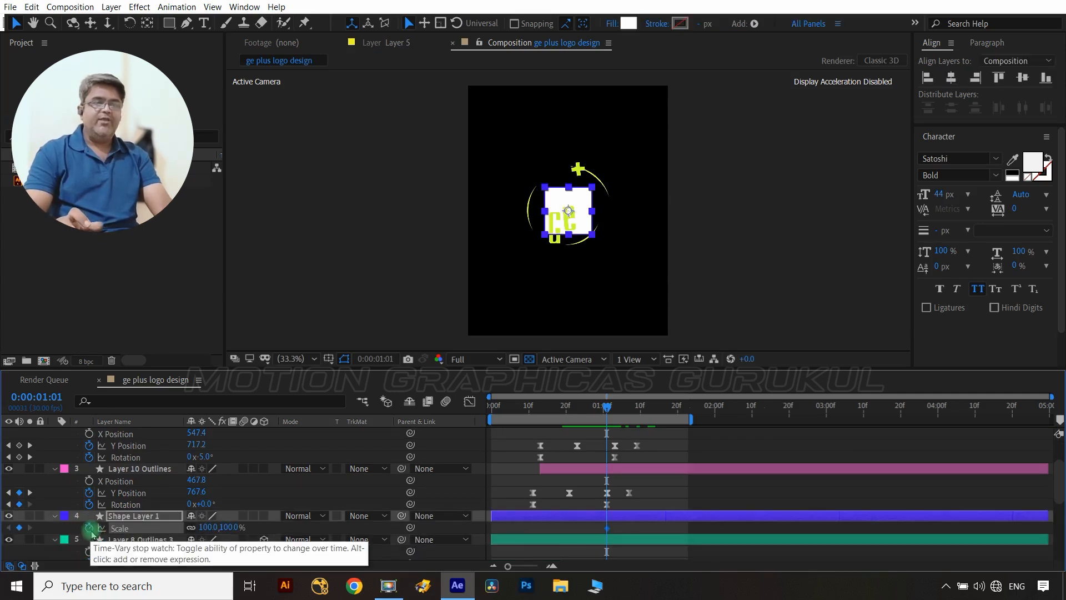
{"action": "key", "text": "ctrl+Left"}
{"action": "key", "text": "ctrl+Left"}
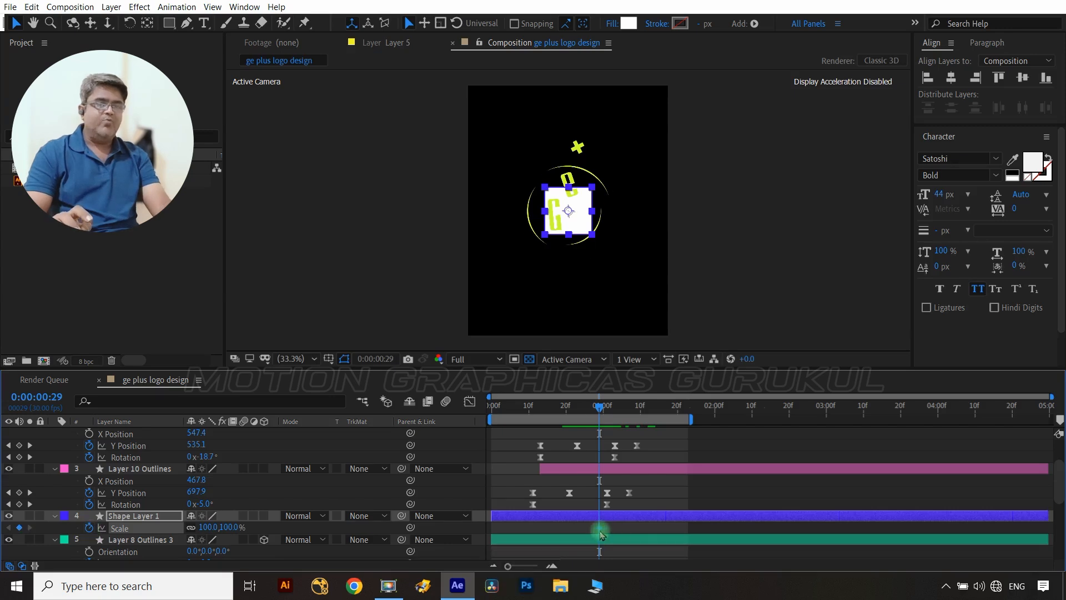
{"action": "left_click", "coordinate": [590, 517]}
{"action": "key", "text": "ctrl+Left"}
{"action": "left_click", "coordinate": [598, 527]}
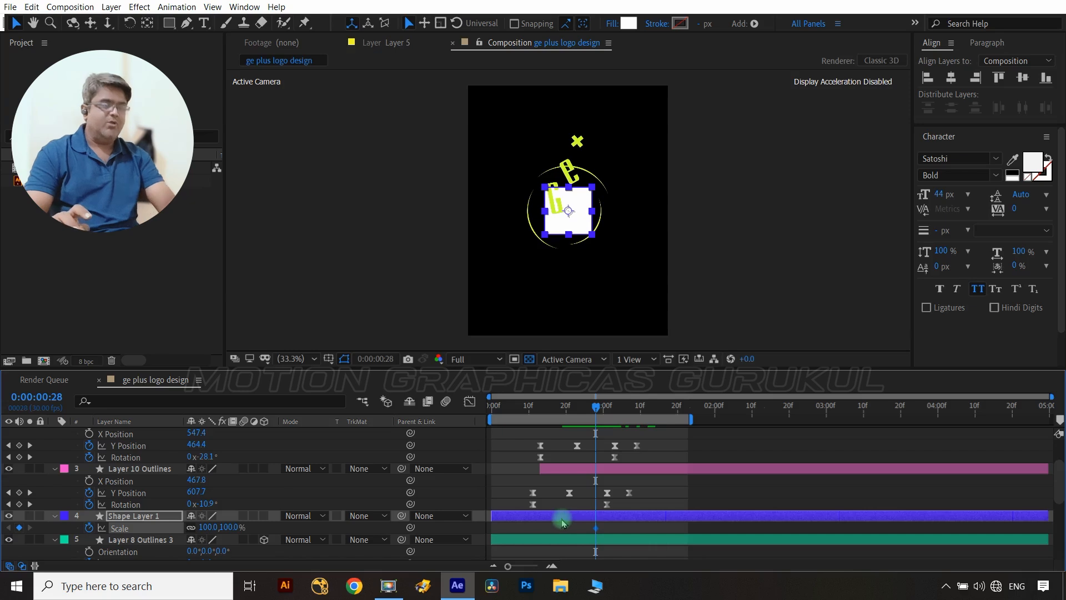
- Key Shape Layer 1's Scale at 132% at 0:00:01:10 and at 100% at 0:00:01:20
{"action": "key", "text": "shift+Page_Down"}
{"action": "key", "text": "ctrl+Right"}
{"action": "key", "text": "ctrl+Right"}
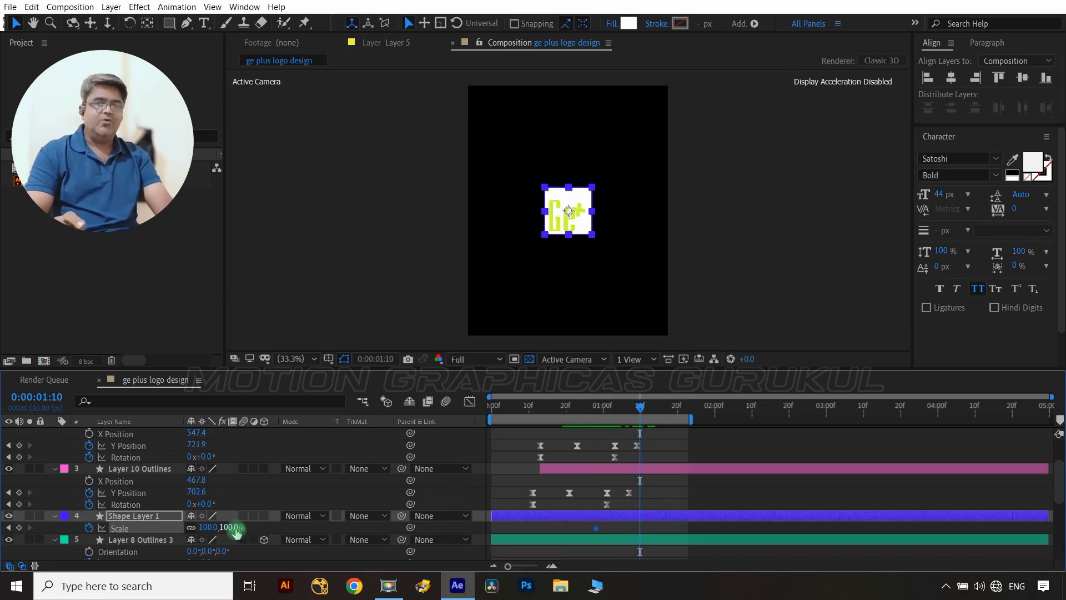
{"action": "left_click_drag", "start_coordinate": [233, 527], "coordinate": [255, 527]}
{"action": "key", "text": "shift+Page_Down"}
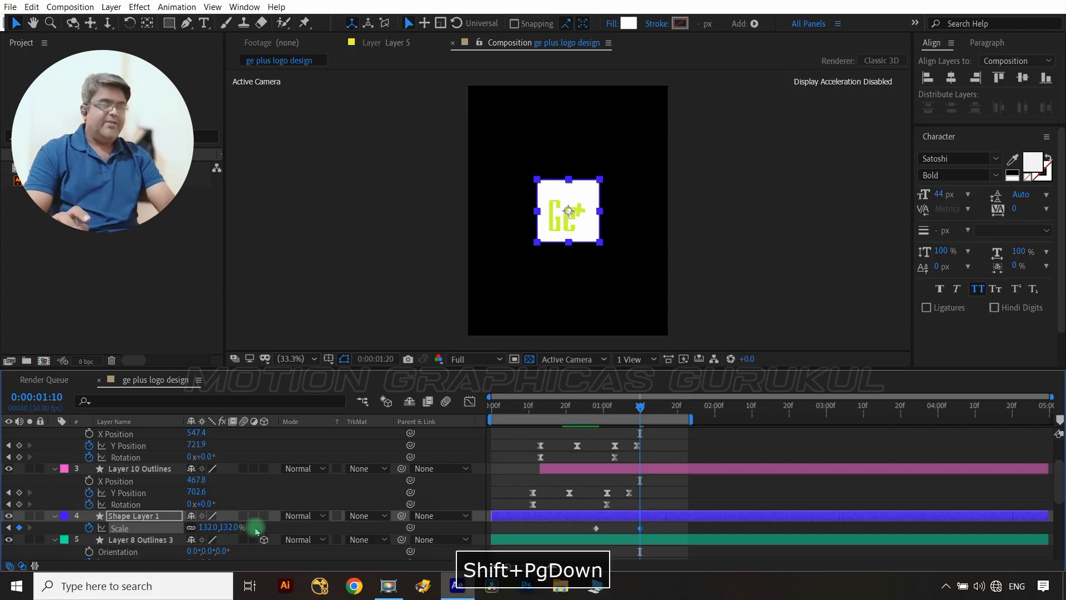
{"action": "left_click", "coordinate": [234, 527]}
{"action": "type", "text": "100"}
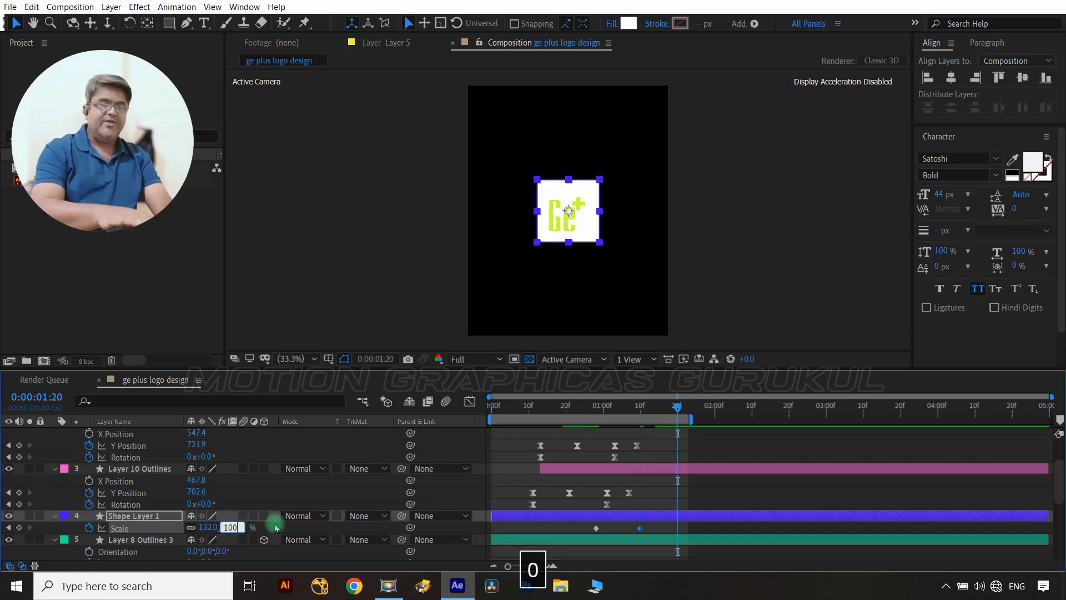
{"action": "left_click", "coordinate": [276, 528]}
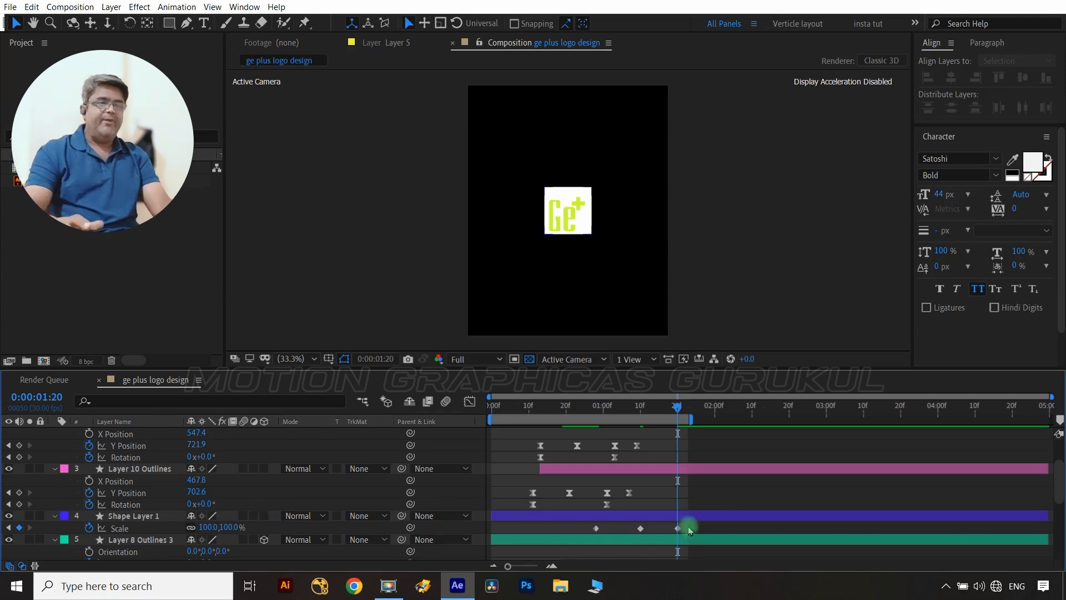
- Easy-ease Shape Layer 1's three Scale keyframes, lengthening the peak's incoming handle and angling its outgoing handle downward in the value graph
{"action": "left_click_drag", "start_coordinate": [687, 524], "coordinate": [592, 532]}
{"action": "key", "text": "F9"}
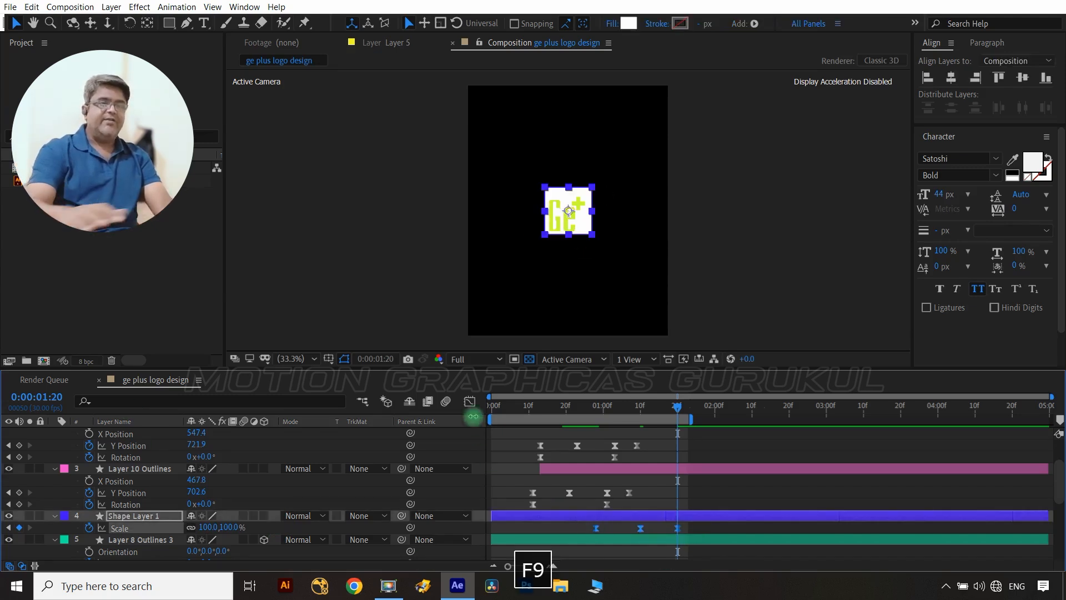
{"action": "left_click", "coordinate": [470, 401]}
{"action": "double_click", "coordinate": [614, 459]}
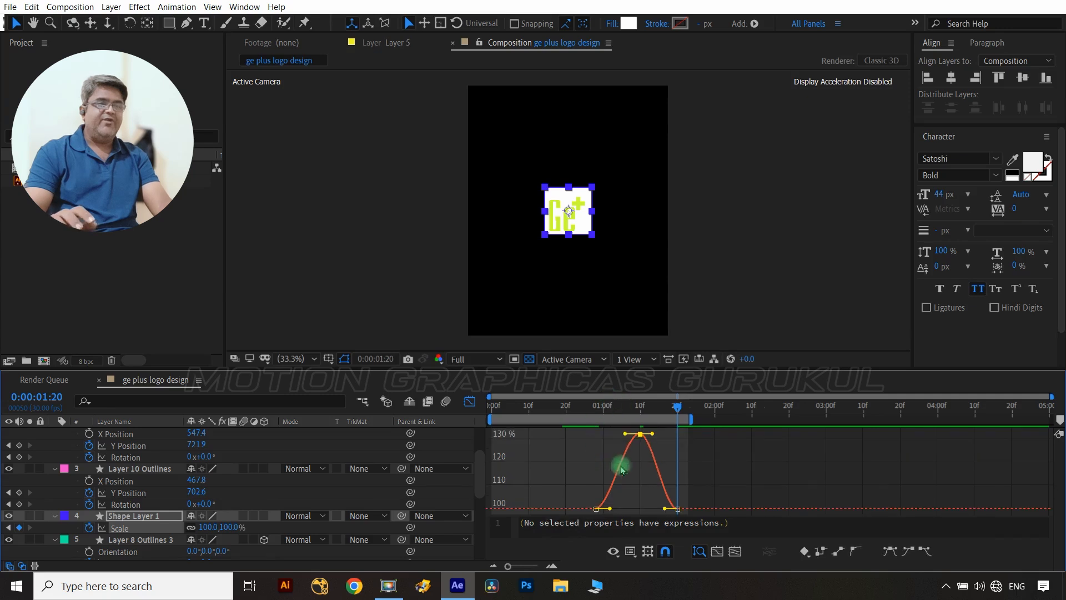
{"action": "left_click_drag", "start_coordinate": [626, 439], "coordinate": [601, 440]}
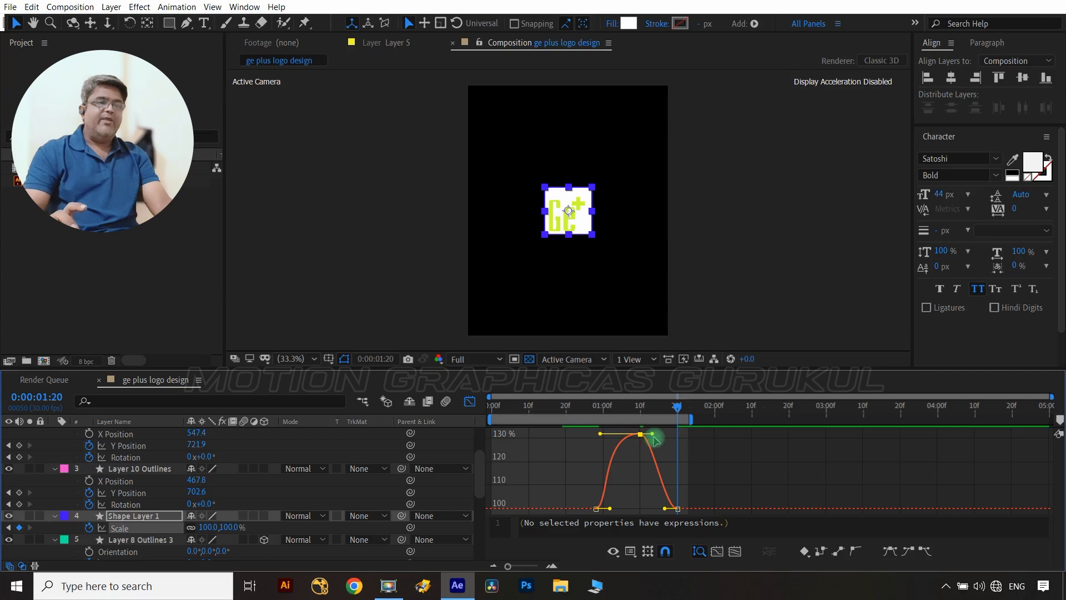
{"action": "left_click_drag", "start_coordinate": [654, 434], "coordinate": [636, 479]}
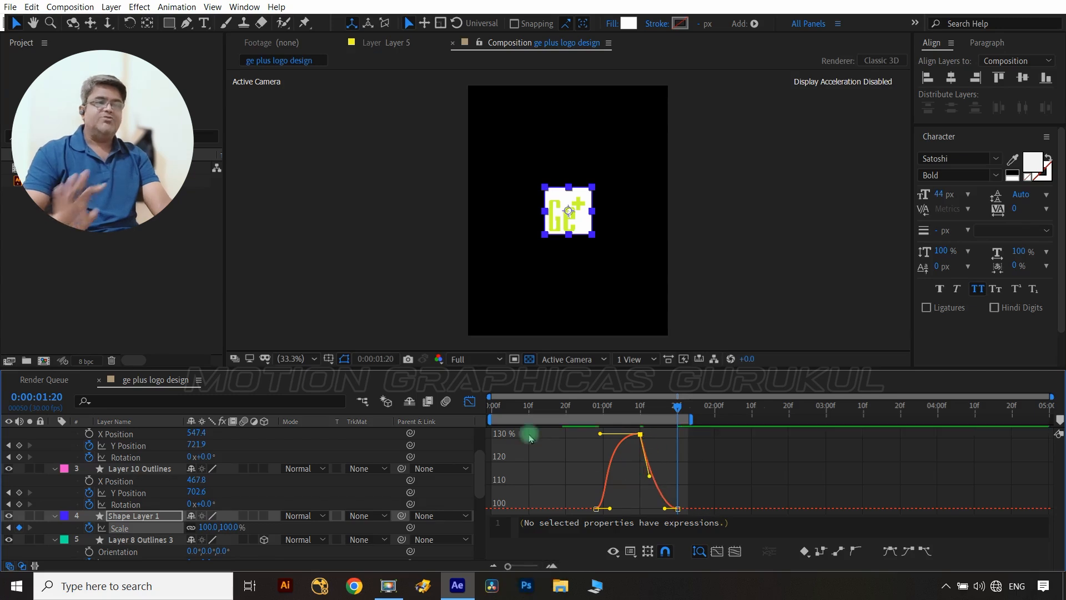
{"action": "left_click", "coordinate": [468, 402]}
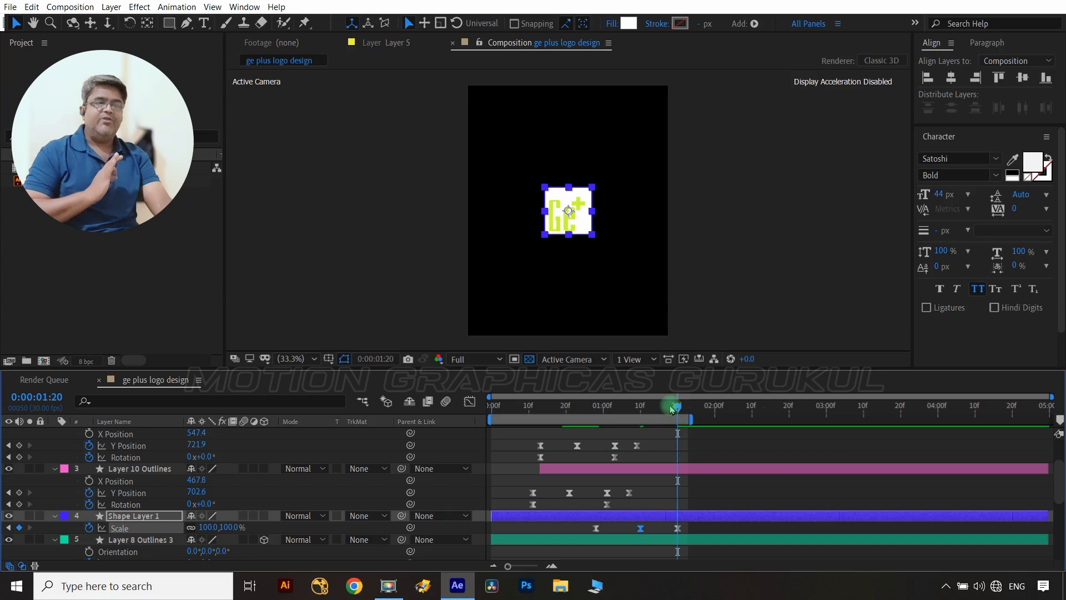
- Set Shape Layer 1's first Scale keyframe at 0:00:00:28 to 0%
{"action": "left_click_drag", "start_coordinate": [675, 406], "coordinate": [596, 435]}
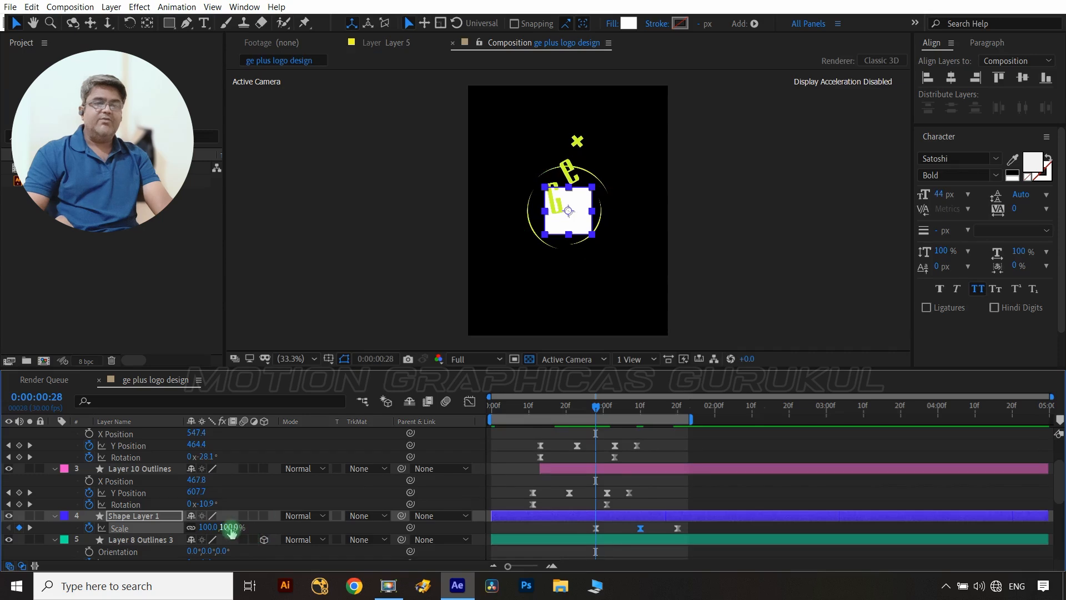
{"action": "type", "text": "0"}
{"action": "left_click", "coordinate": [281, 527]}
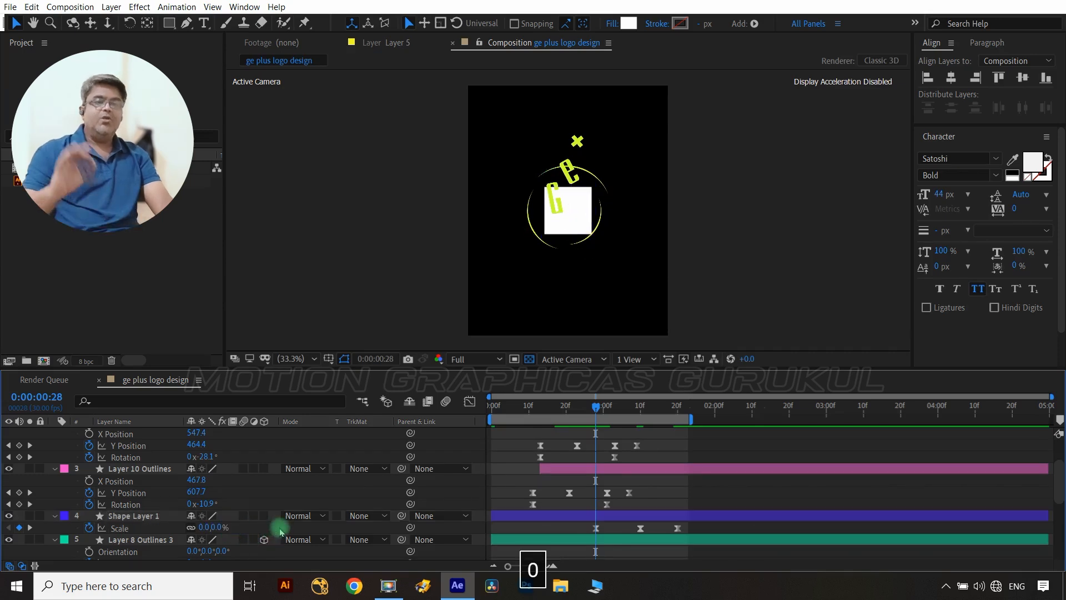
{"action": "left_click", "coordinate": [151, 517]}
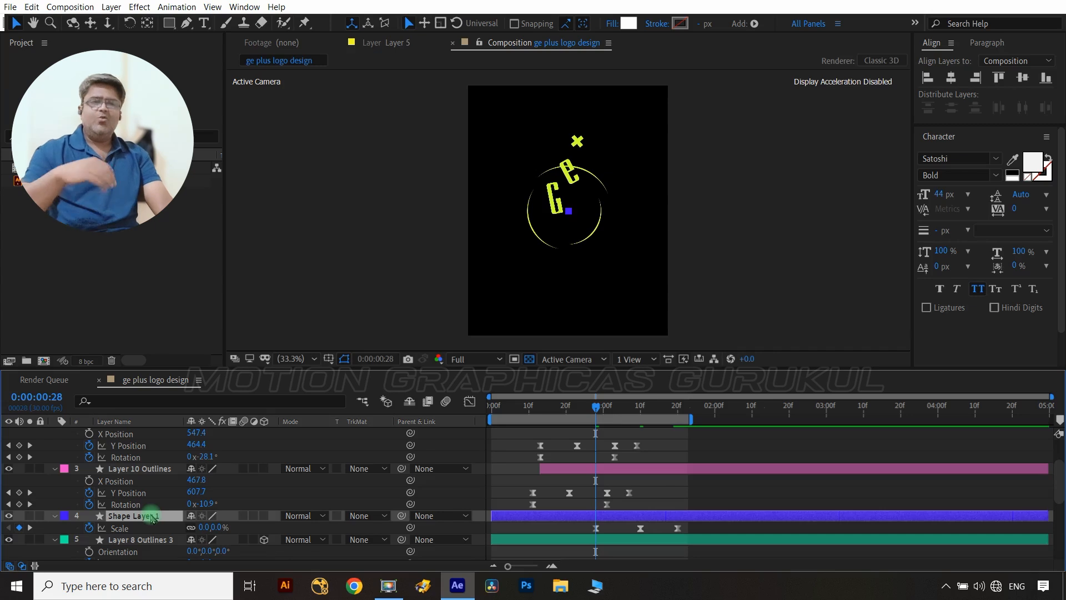
- Preview the animation from the start and inspect the square behind the logo at 0:00:01:18
{"action": "left_click_drag", "start_coordinate": [595, 405], "coordinate": [452, 416]}
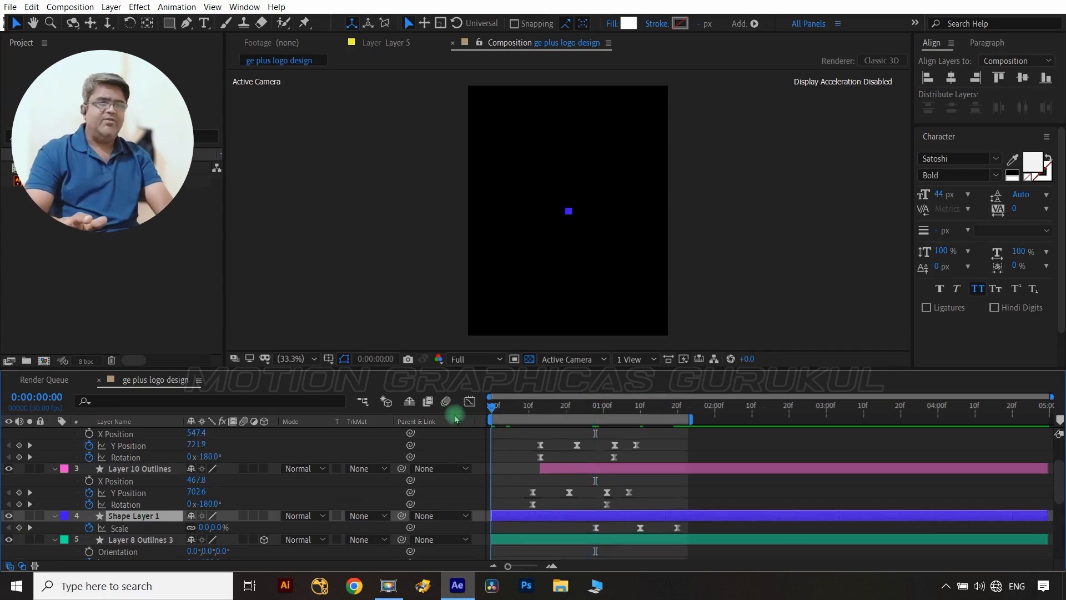
{"action": "left_click", "coordinate": [460, 443]}
{"action": "key", "text": "space"}
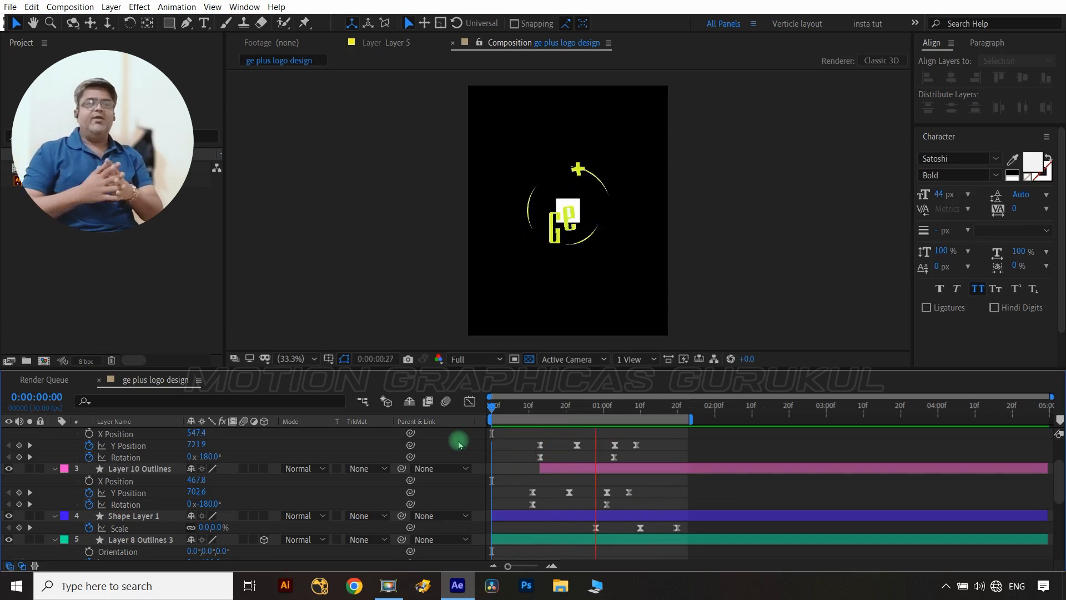
{"action": "key", "text": "space"}
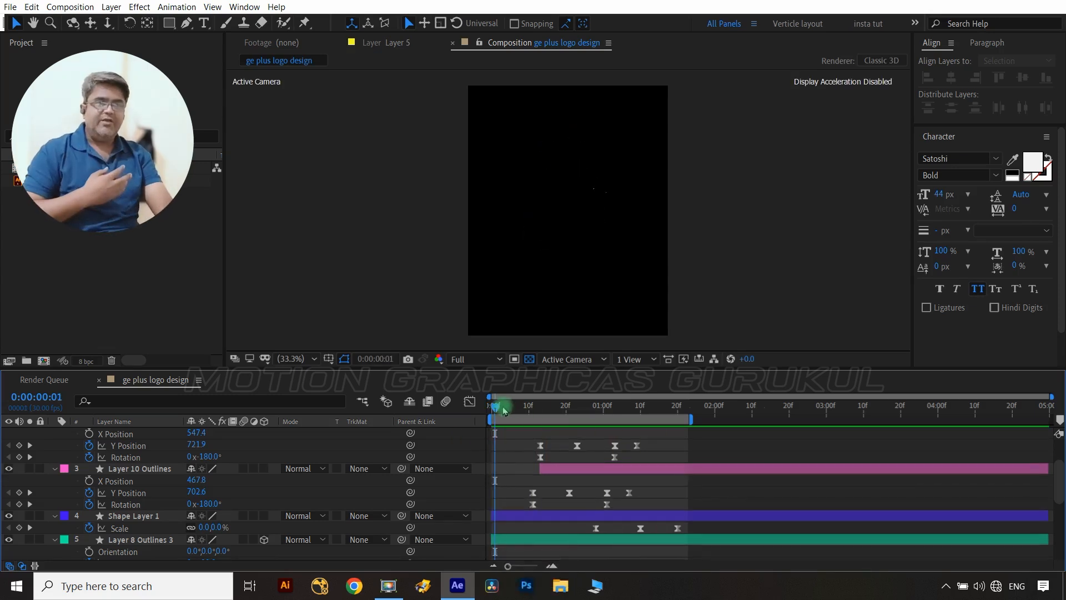
{"action": "left_click", "coordinate": [498, 406]}
{"action": "left_click_drag", "start_coordinate": [639, 419], "coordinate": [673, 451]}
{"action": "left_click", "coordinate": [576, 229]}
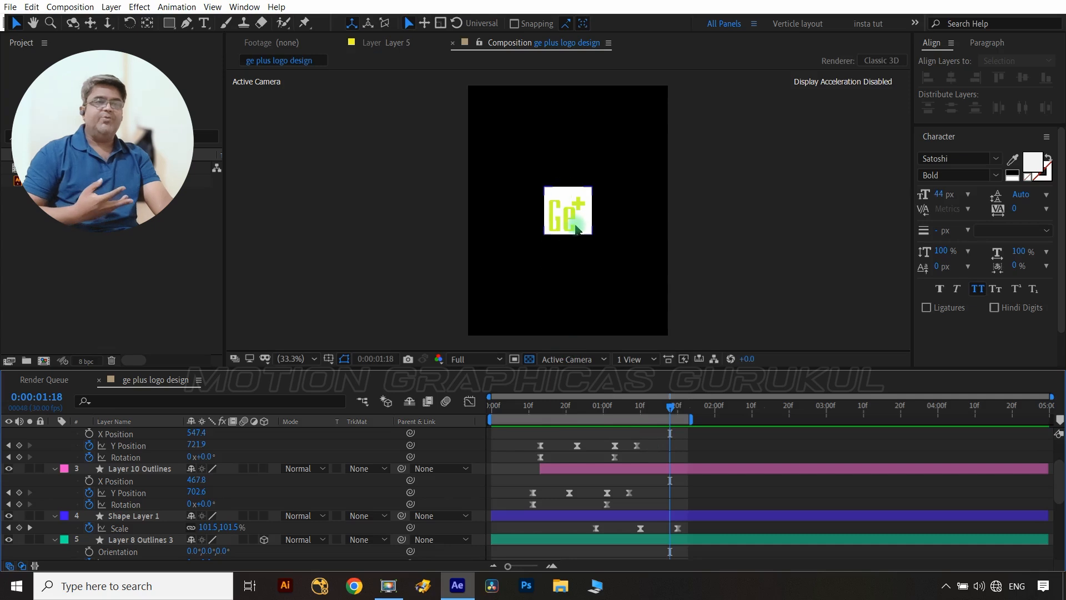
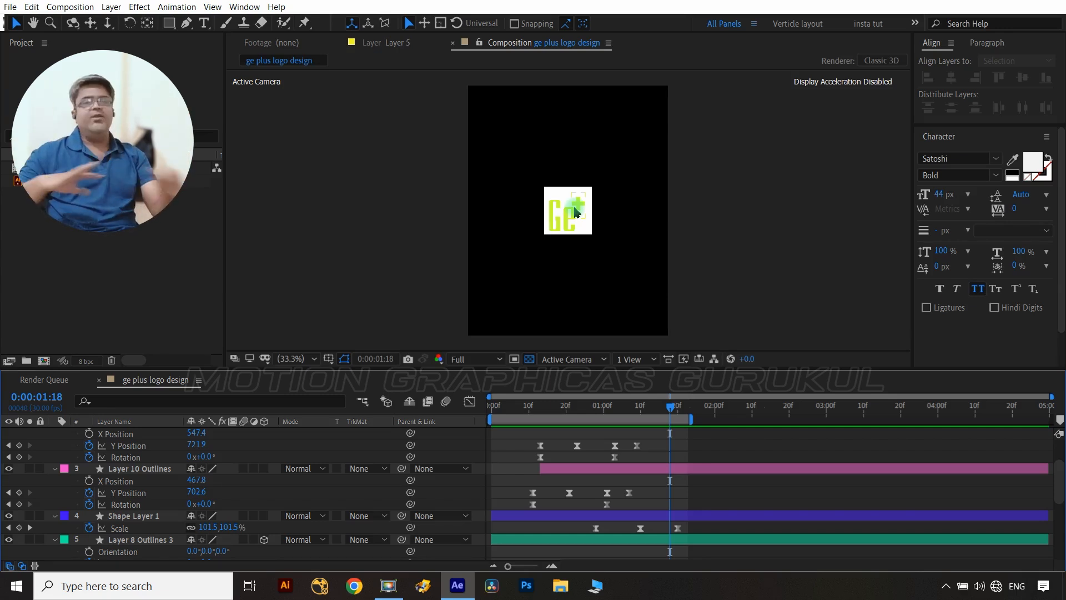
- Change Shape Layer 1's fill to the logo's yellow-green (CCFF33) by sampling the color from the Ge+ lettering
{"action": "left_click", "coordinate": [548, 183]}
{"action": "left_click", "coordinate": [143, 541]}
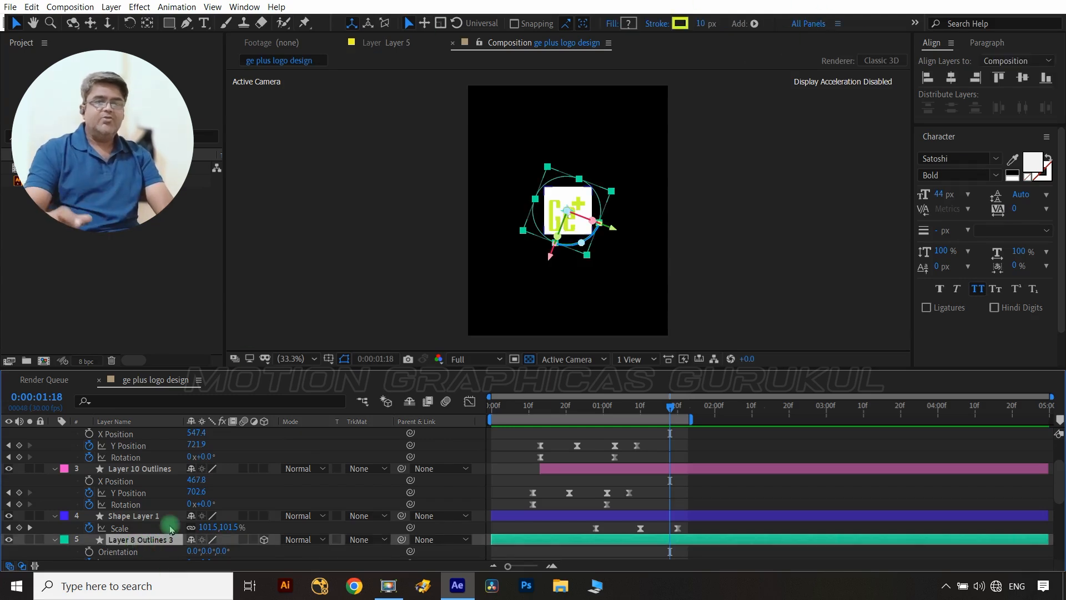
{"action": "left_click", "coordinate": [133, 516]}
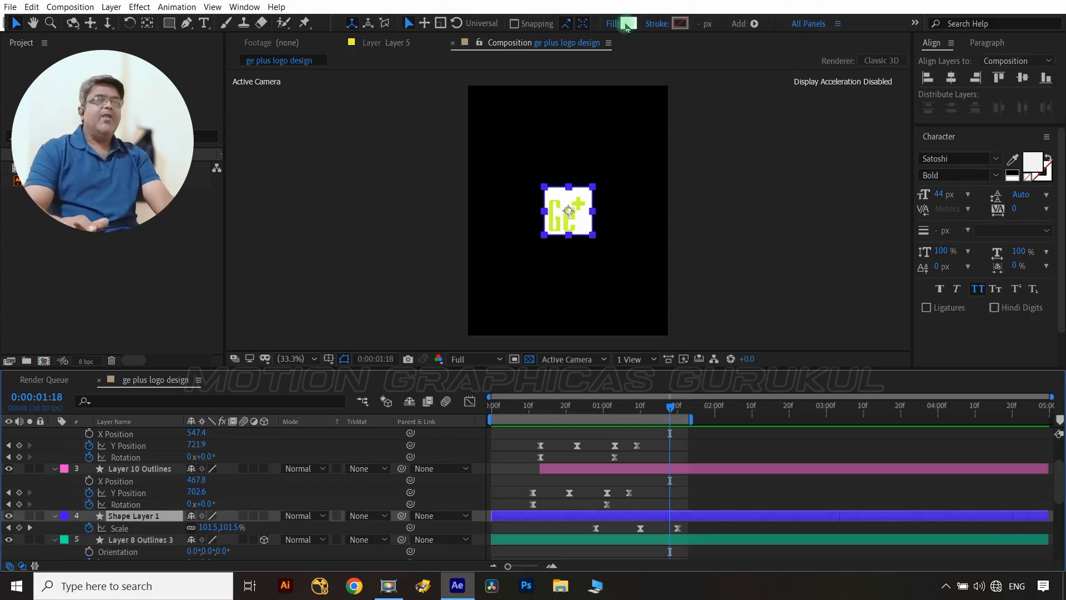
{"action": "left_click", "coordinate": [627, 24]}
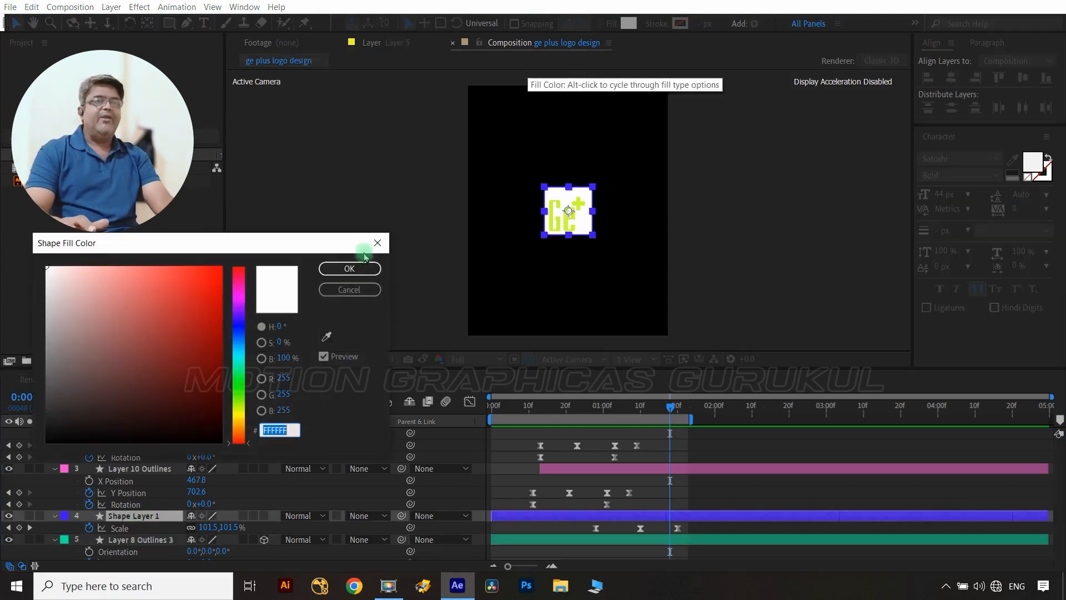
{"action": "left_click", "coordinate": [327, 336]}
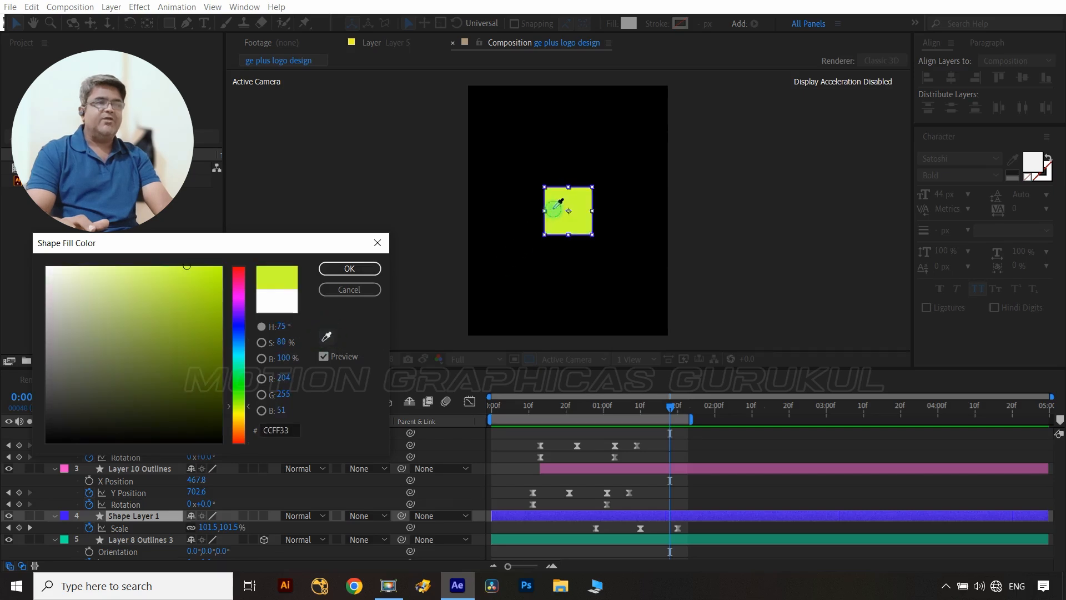
{"action": "left_click", "coordinate": [555, 206]}
{"action": "left_click", "coordinate": [355, 268]}
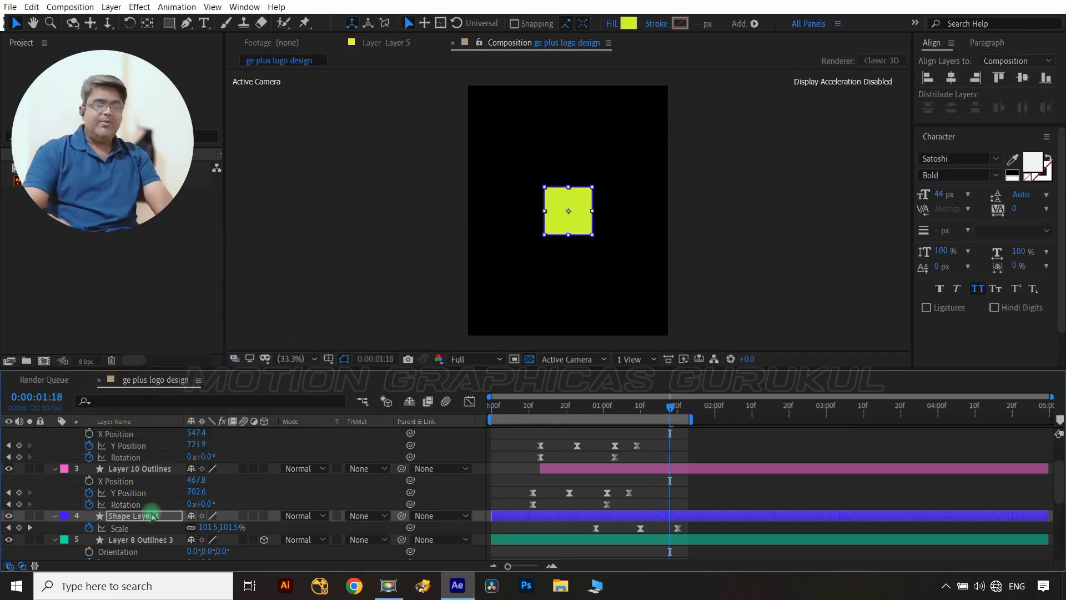
- Bring Shape Layer 1 to the top of the layer stack and set its blending mode to Difference
{"action": "key", "text": "ctrl+shift+bracketright"}
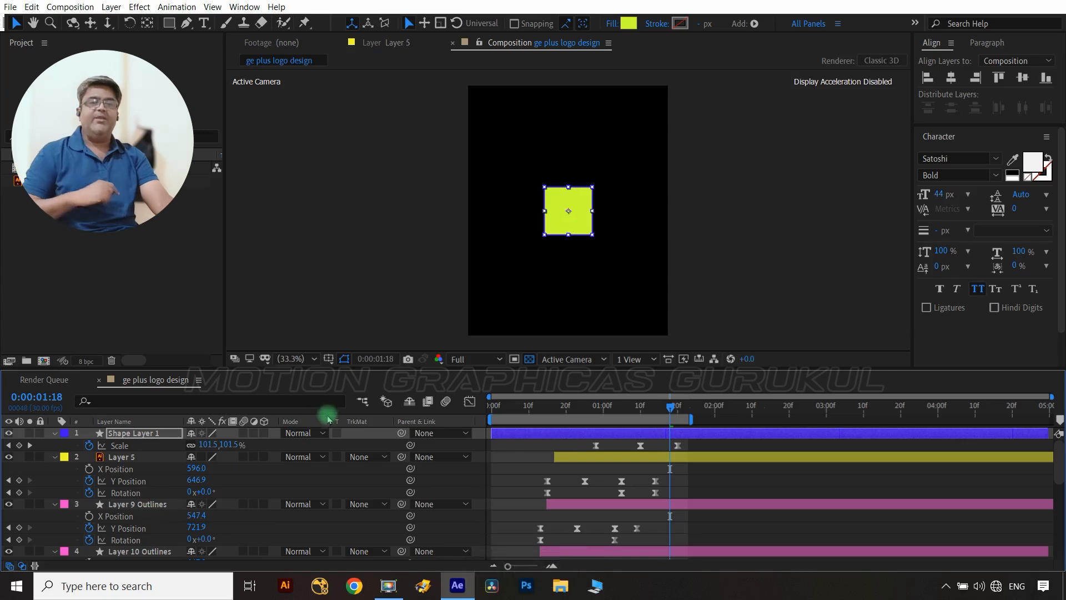
{"action": "left_click", "coordinate": [319, 434]}
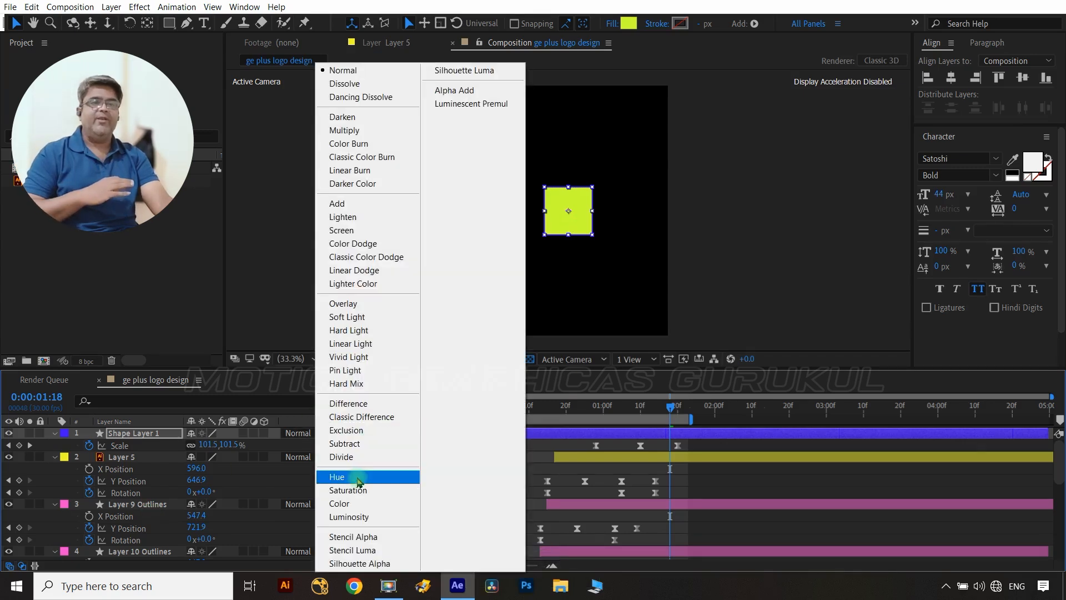
{"action": "left_click", "coordinate": [371, 404]}
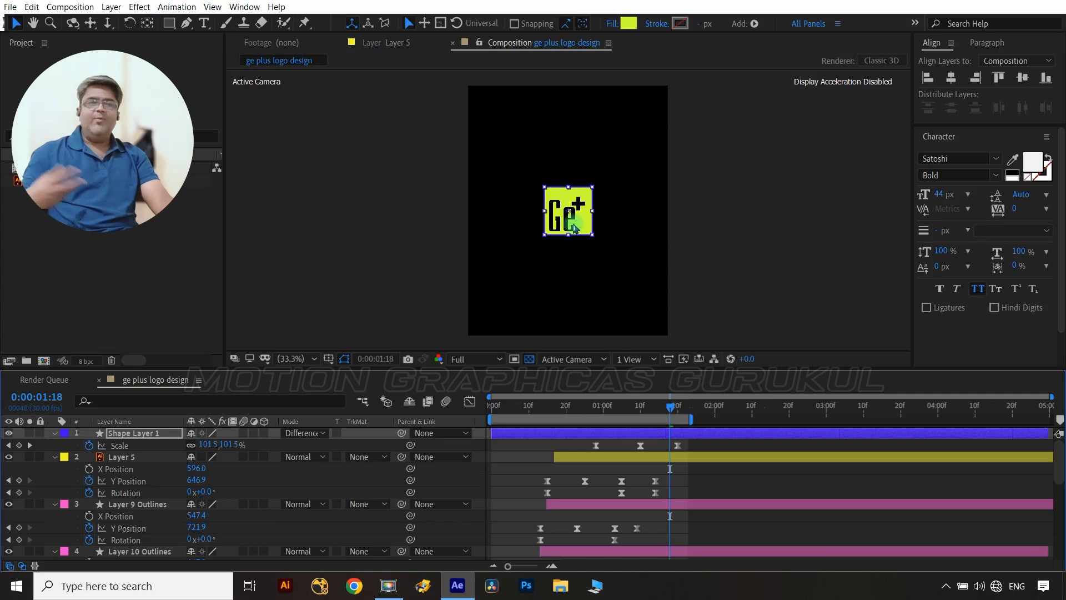
{"action": "left_click", "coordinate": [360, 473]}
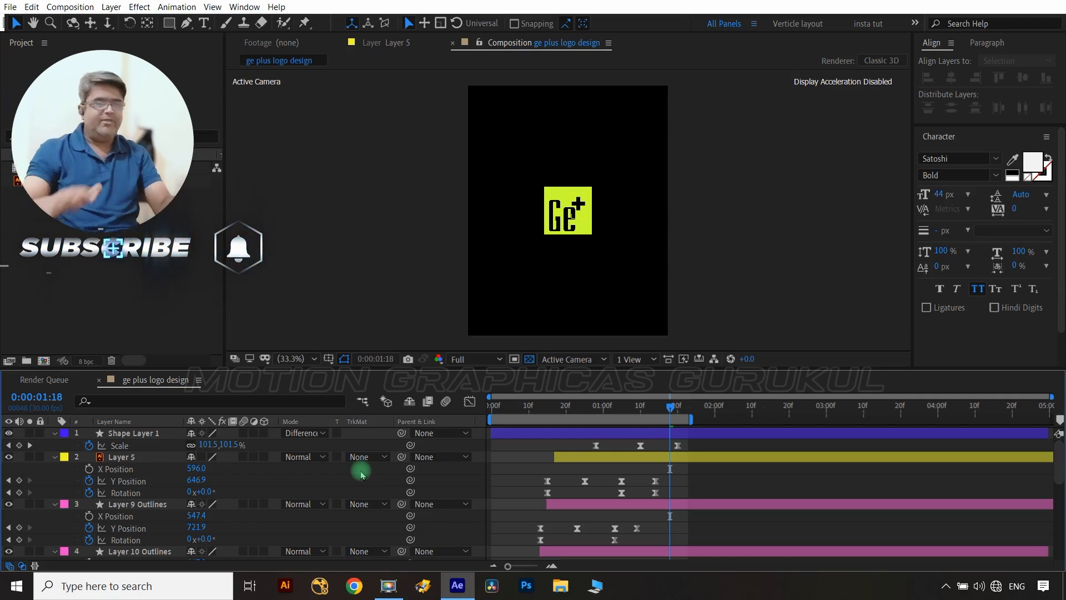
- Preview the animation from the start with the inverting square in place
{"action": "left_click_drag", "start_coordinate": [671, 407], "coordinate": [473, 430]}
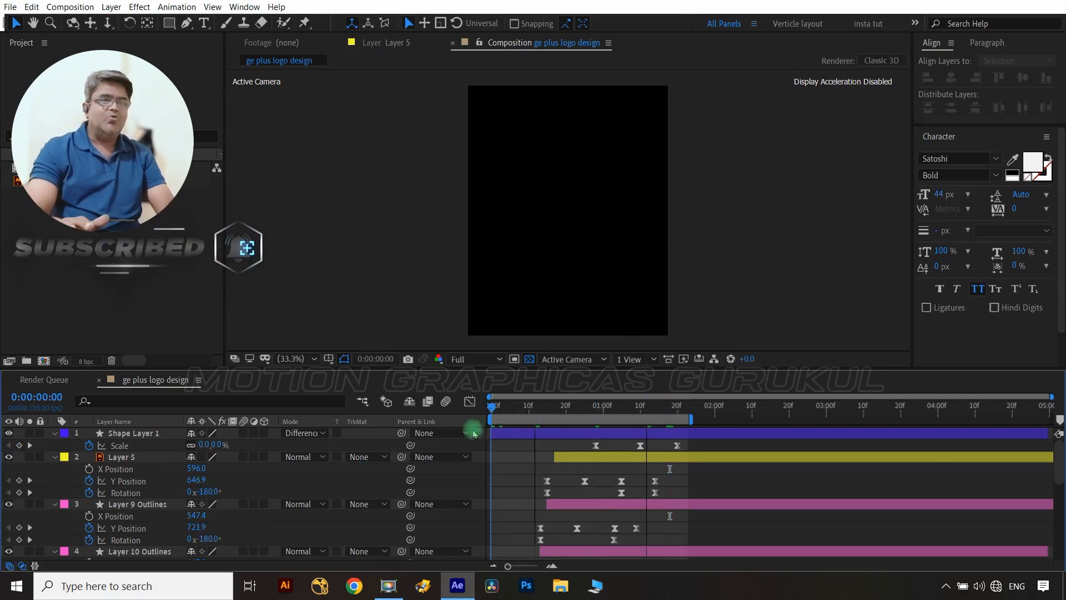
{"action": "key", "text": "space"}
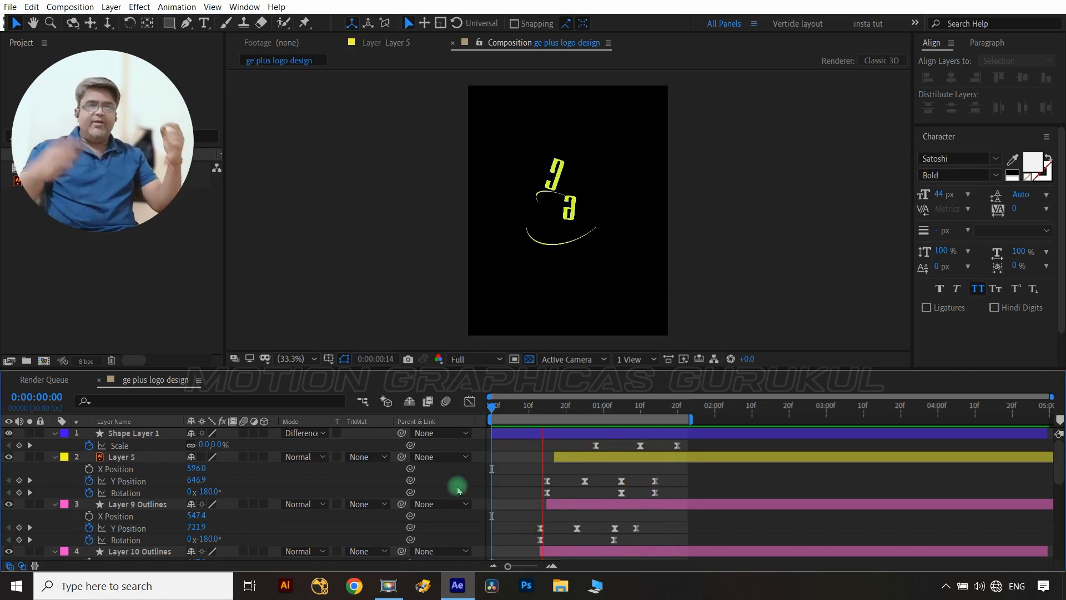
{"action": "key", "text": "space"}
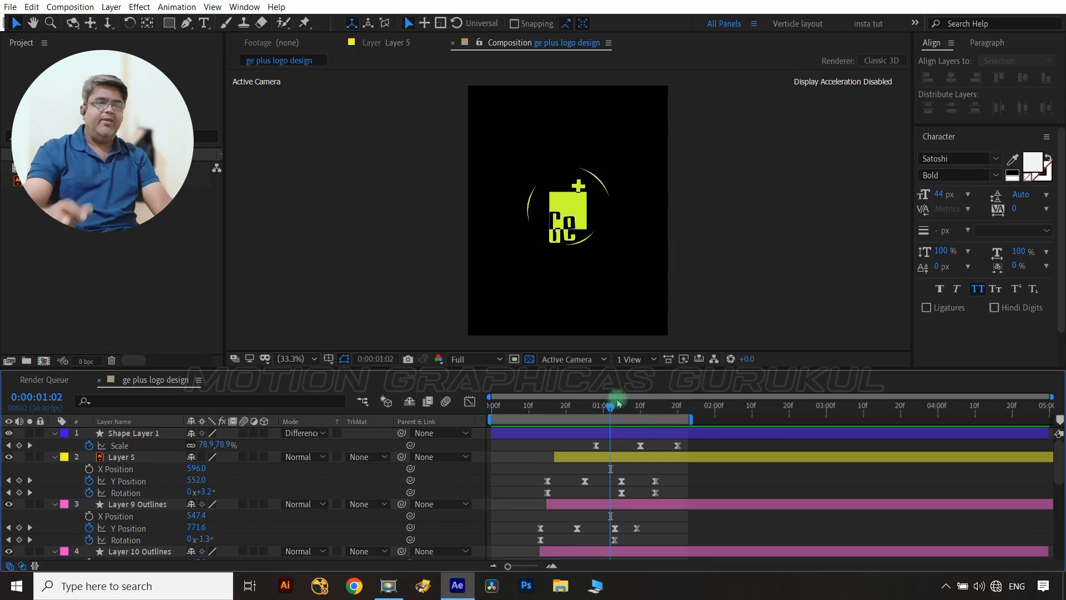
- Duplicate Shape Layer 1 at 0:00:00:28 and delete the last Scale keyframe on the copy, Shape Layer 2
{"action": "left_click_drag", "start_coordinate": [618, 404], "coordinate": [596, 404]}
{"action": "left_click", "coordinate": [125, 446]}
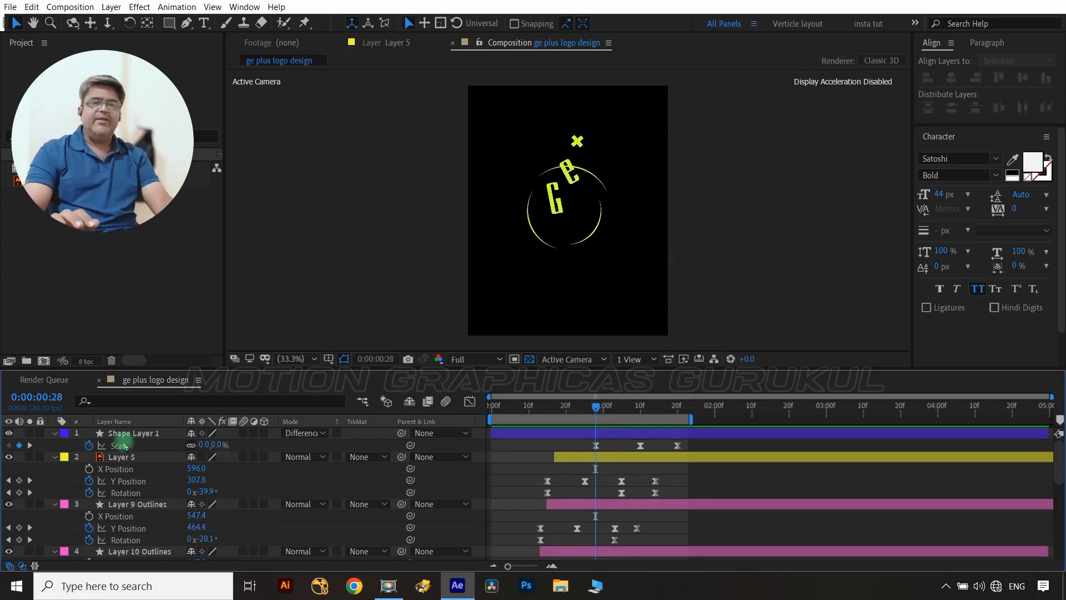
{"action": "left_click", "coordinate": [136, 433]}
{"action": "key", "text": "ctrl+d"}
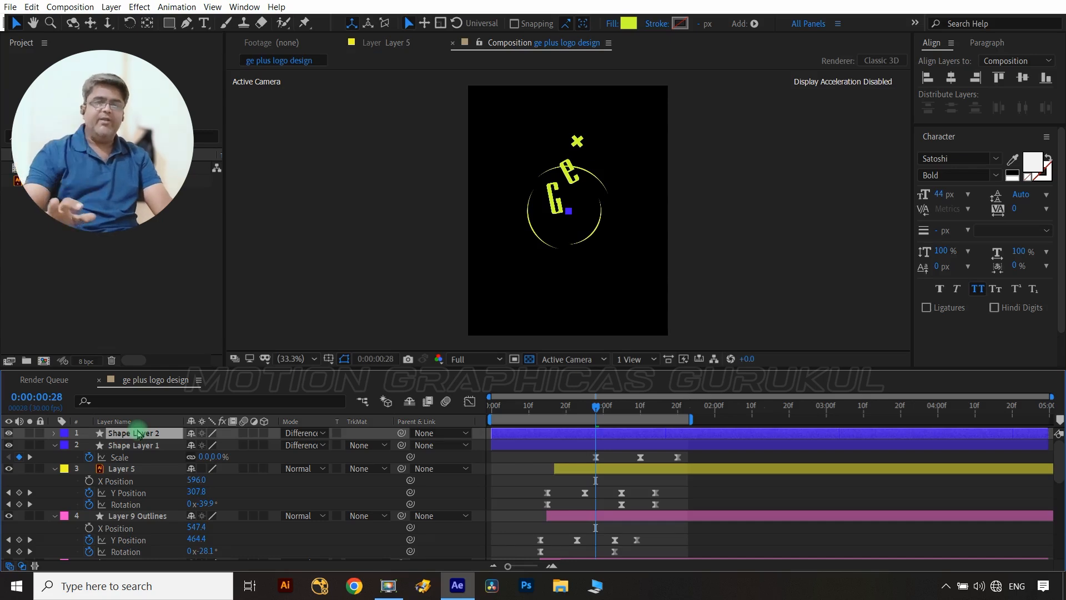
{"action": "key", "text": "s"}
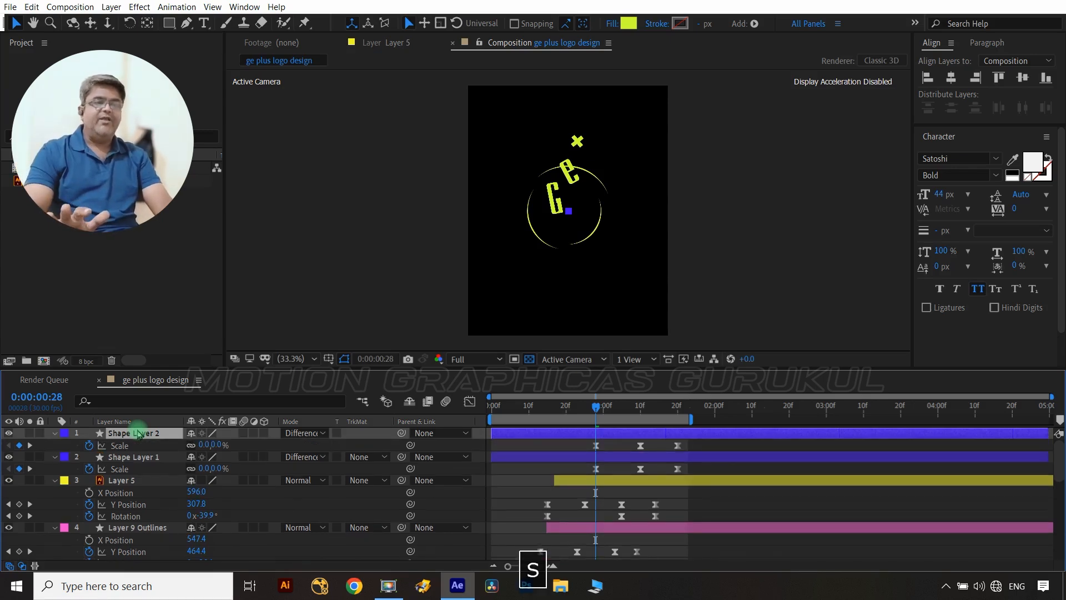
{"action": "left_click", "coordinate": [677, 445]}
{"action": "key", "text": "Delete"}
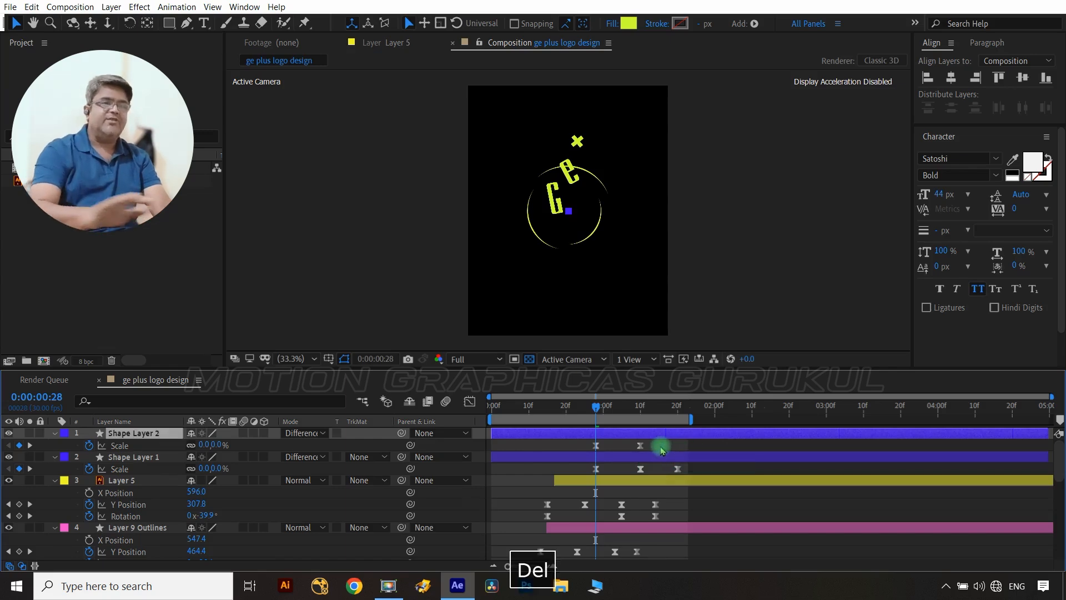
- Move Shape Layer 2's second Scale keyframe to 0:00:01:17 and set its value to 176%
{"action": "left_click_drag", "start_coordinate": [641, 445], "coordinate": [666, 446]}
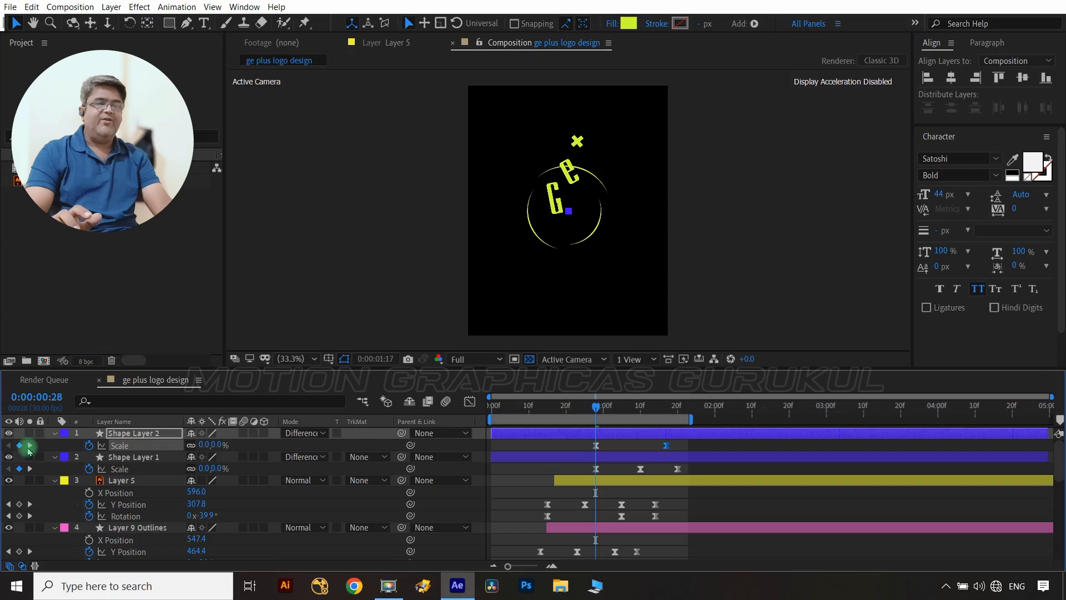
{"action": "left_click", "coordinate": [29, 446]}
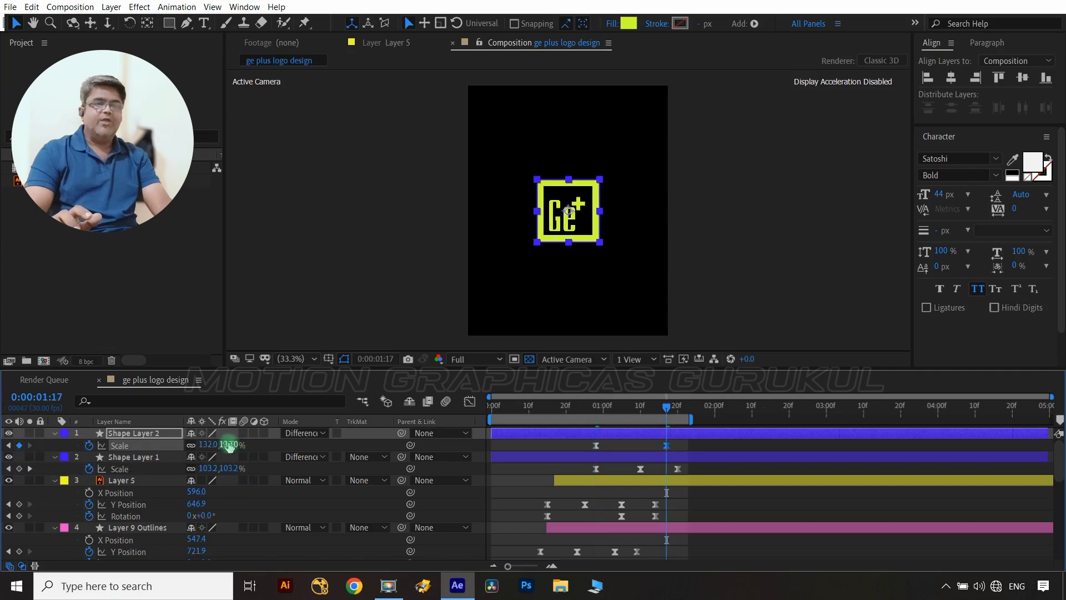
{"action": "left_click_drag", "start_coordinate": [230, 445], "coordinate": [265, 445]}
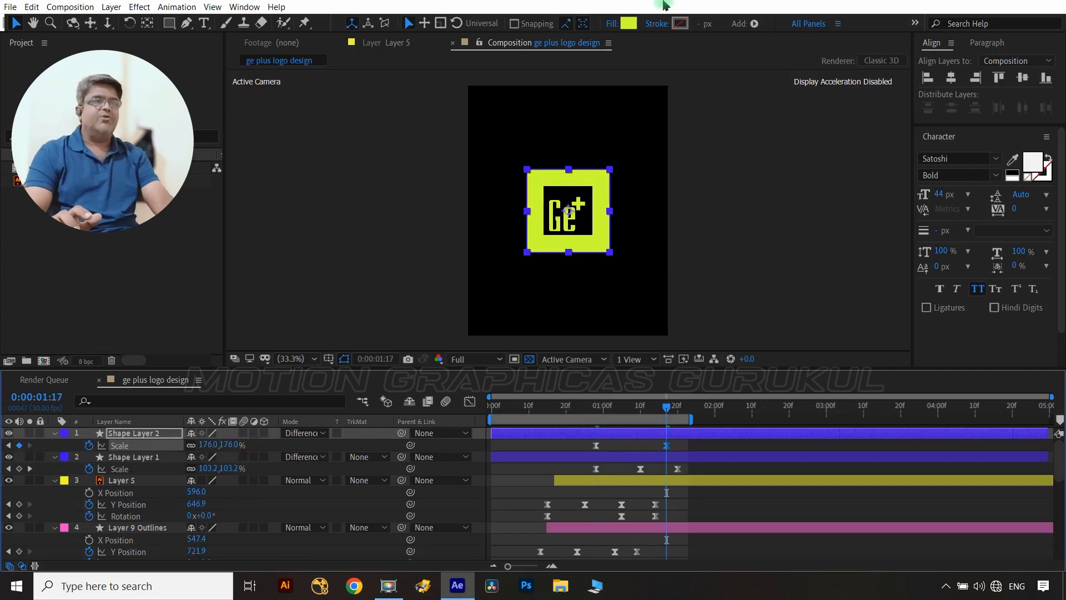
{"action": "left_click", "coordinate": [659, 24]}
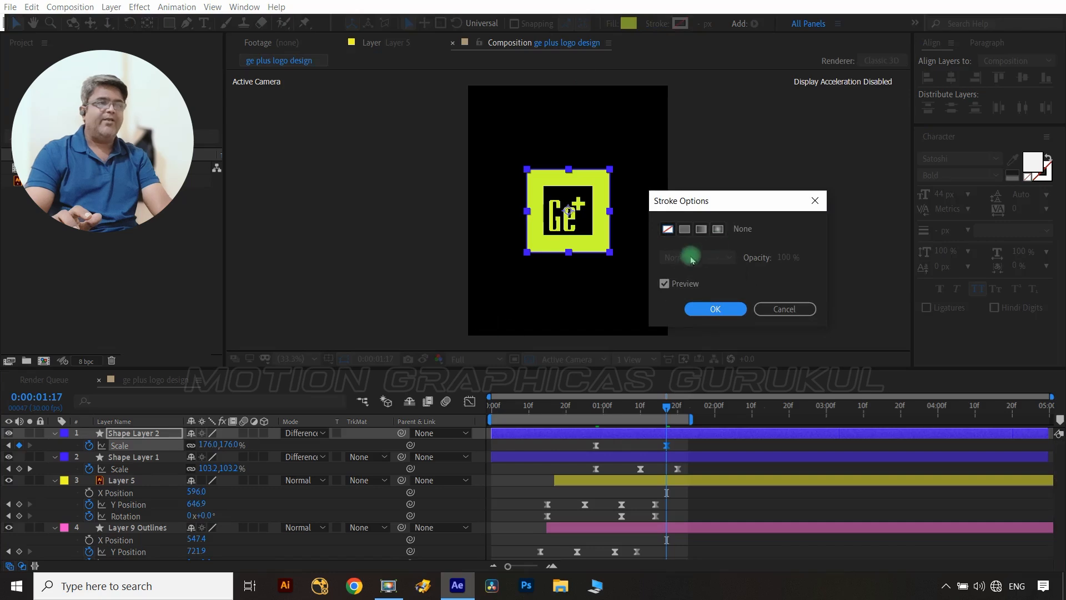
{"action": "left_click", "coordinate": [716, 309]}
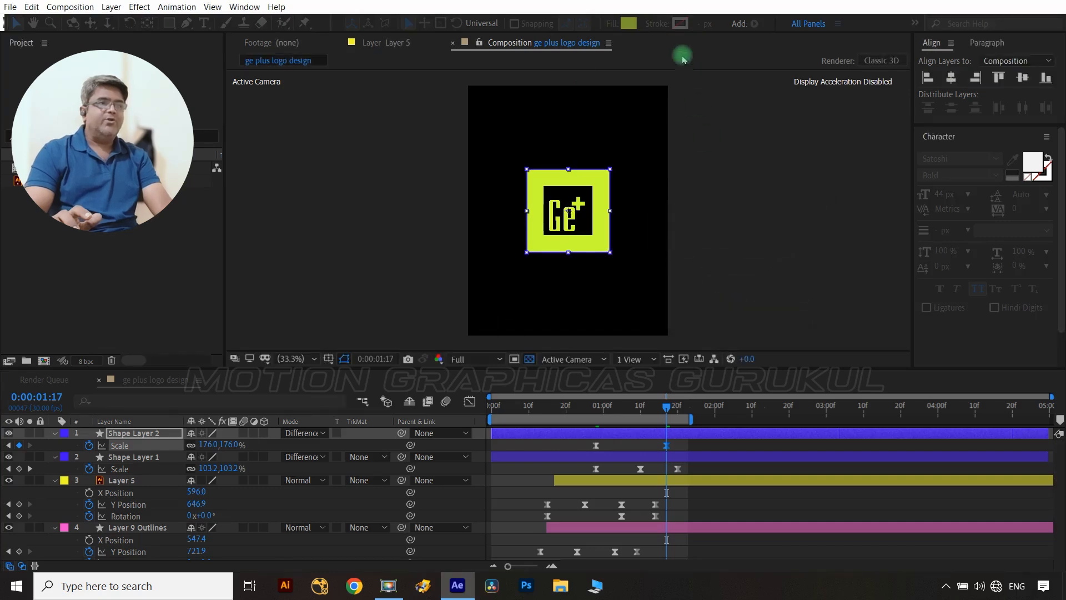
{"action": "left_click", "coordinate": [659, 24]}
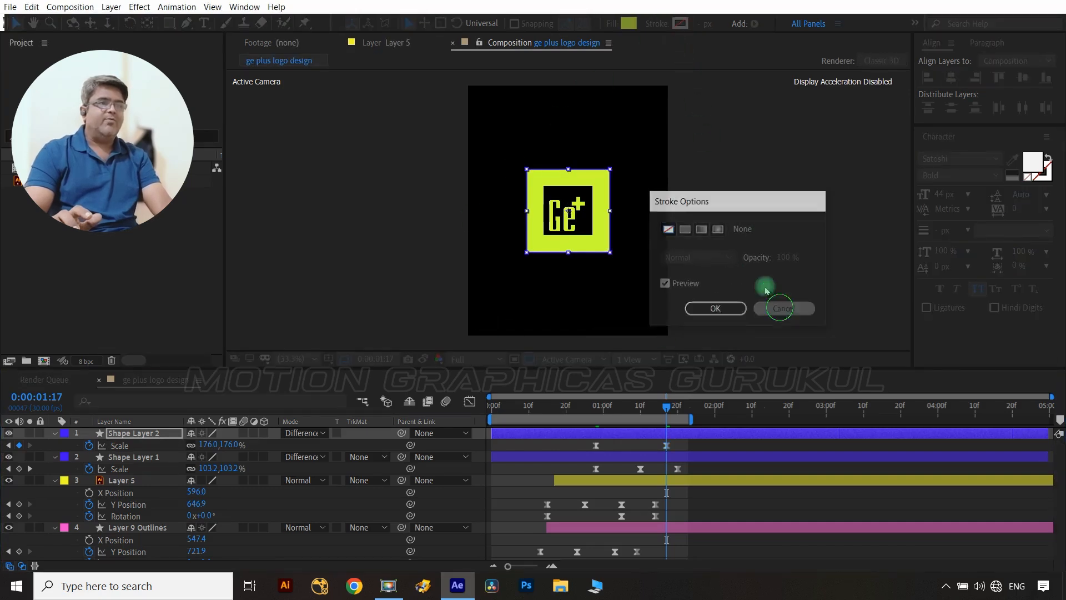
{"action": "left_click", "coordinate": [780, 308]}
- Give Shape Layer 2 a yellow-green stroke (CCFF33) by sampling the color from the square
{"action": "left_click", "coordinate": [680, 23]}
{"action": "left_click", "coordinate": [326, 337]}
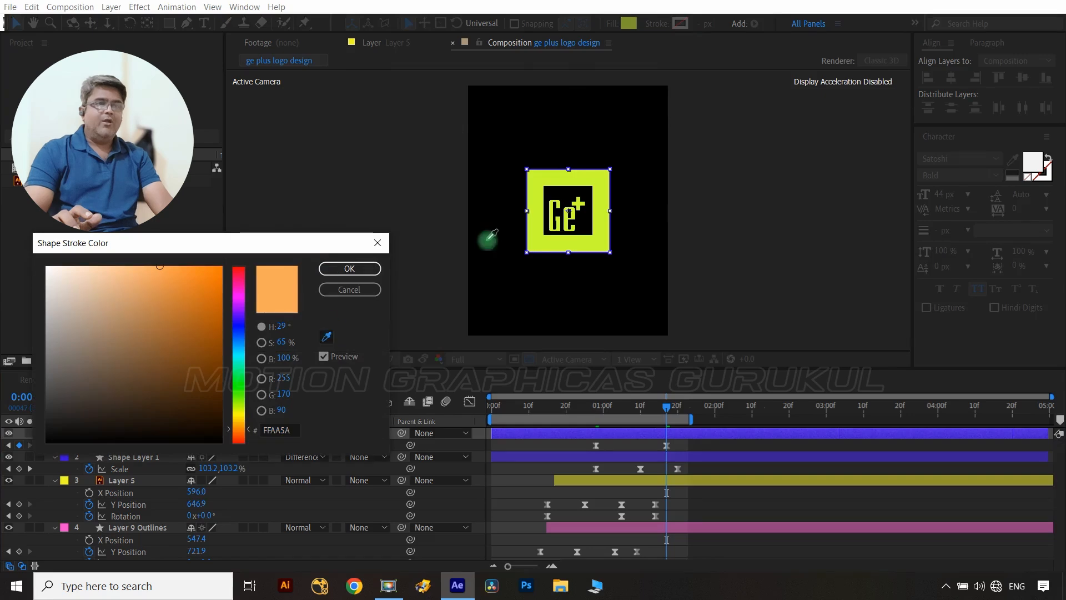
{"action": "left_click", "coordinate": [536, 189]}
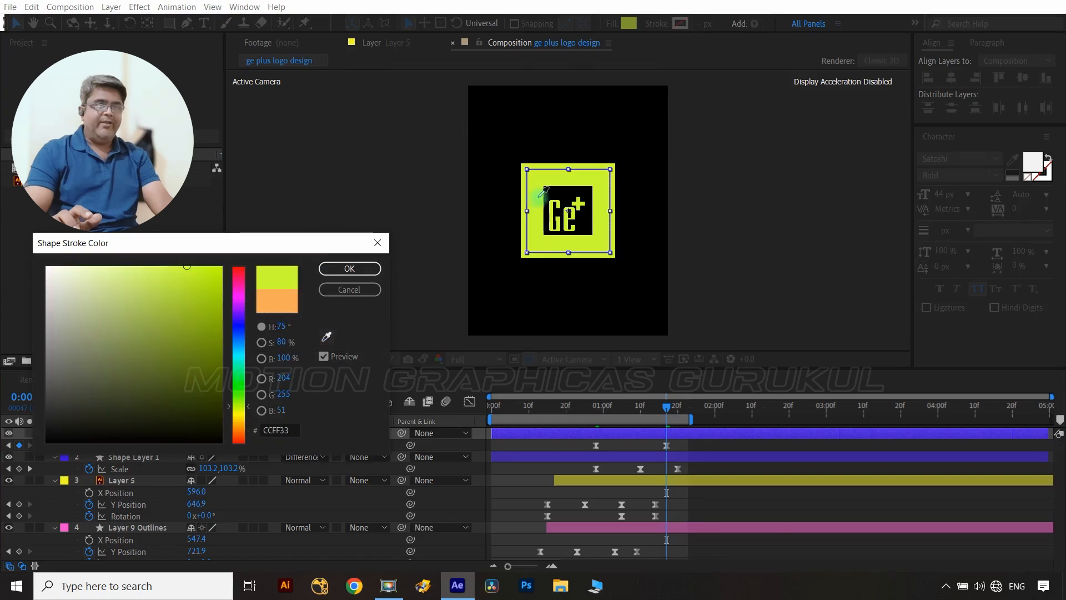
{"action": "left_click", "coordinate": [371, 269]}
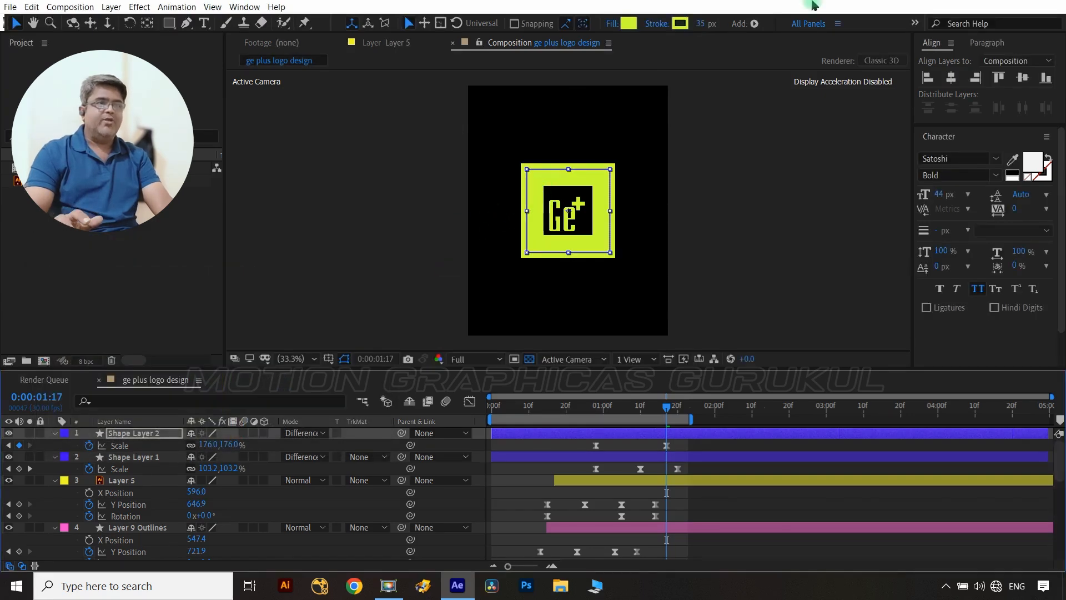
- Set Shape Layer 2's fill to None
{"action": "left_click", "coordinate": [611, 26]}
{"action": "left_click", "coordinate": [667, 229]}
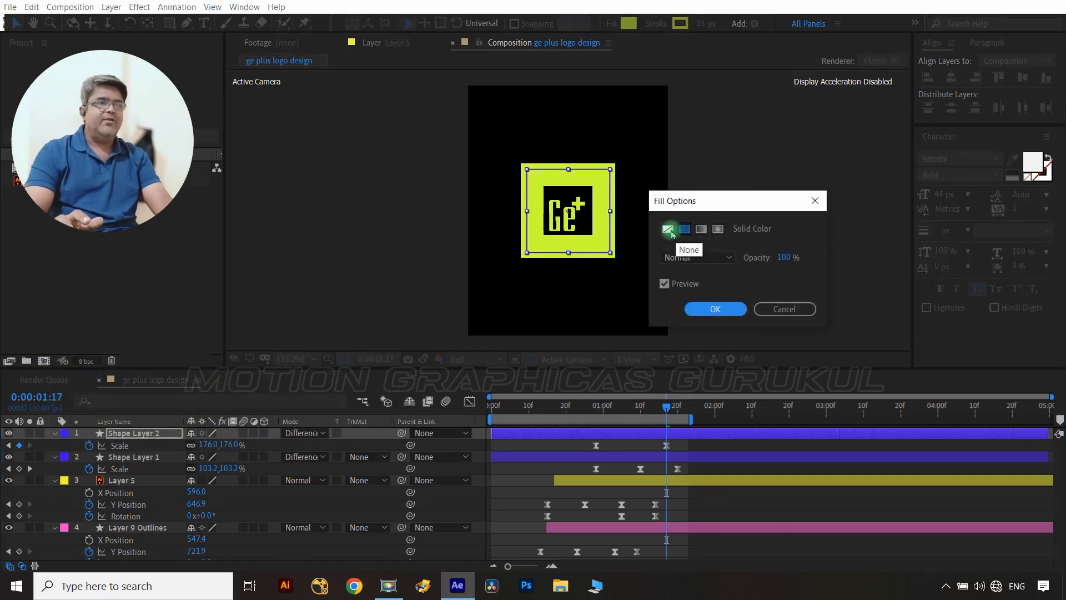
{"action": "left_click", "coordinate": [716, 309]}
- Set Shape Layer 2's stroke width to 5 px and deselect the layer to check the outline
{"action": "left_click", "coordinate": [703, 22]}
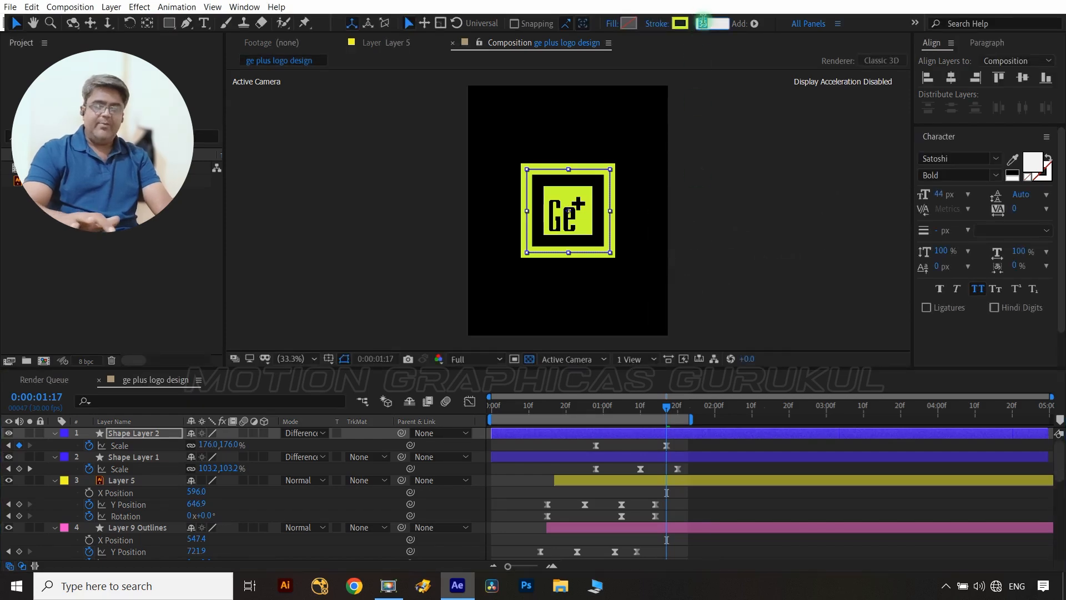
{"action": "type", "text": "5"}
{"action": "key", "text": "Return"}
{"action": "left_click", "coordinate": [501, 386]}
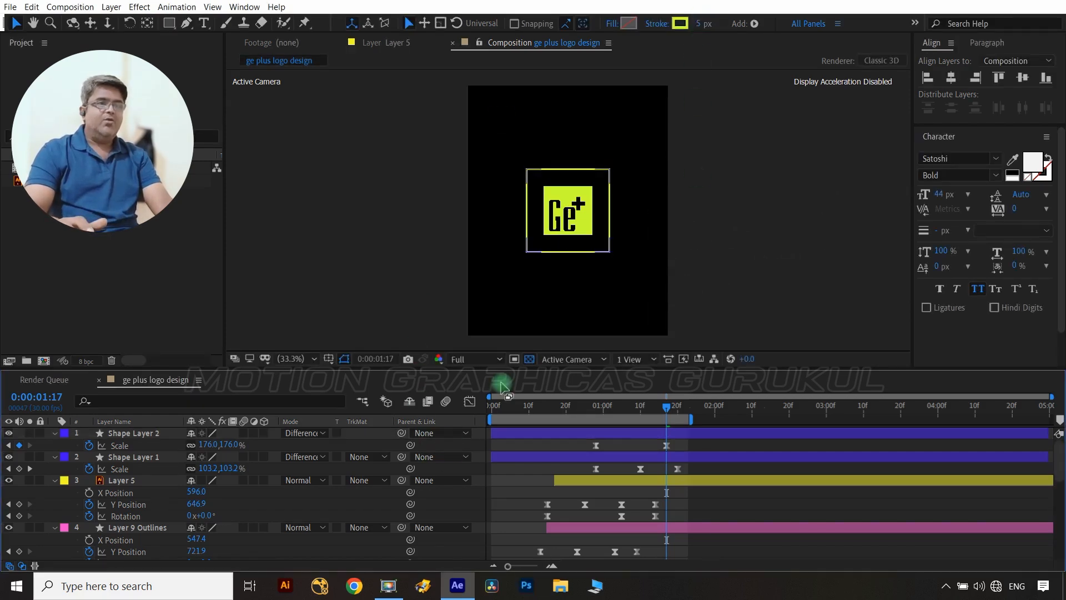
{"action": "left_click", "coordinate": [610, 274]}
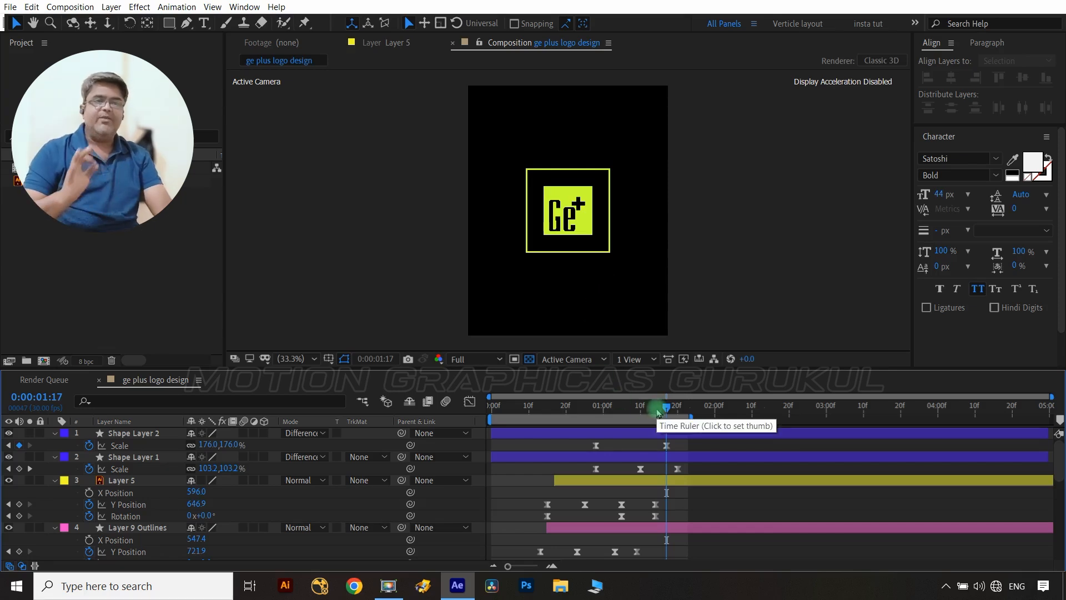
- Add a Stroke Width keyframe to Shape Layer 2's Rectangle 1 stroke at 0:00:00:28, keeping it at 5
{"action": "left_click_drag", "start_coordinate": [668, 415], "coordinate": [602, 411]}
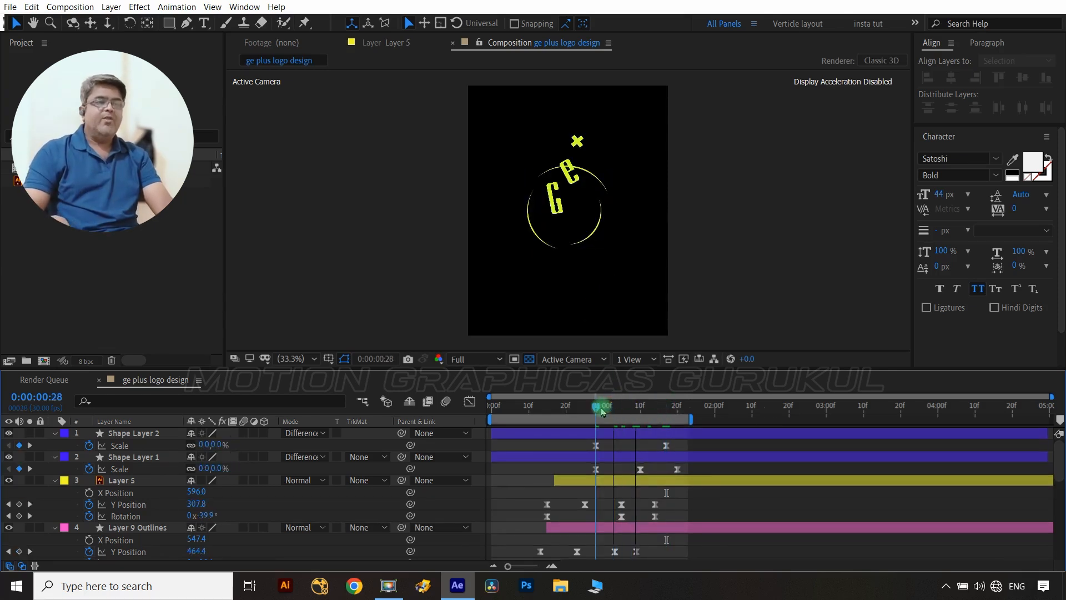
{"action": "left_click", "coordinate": [55, 433]}
{"action": "left_click", "coordinate": [55, 433]}
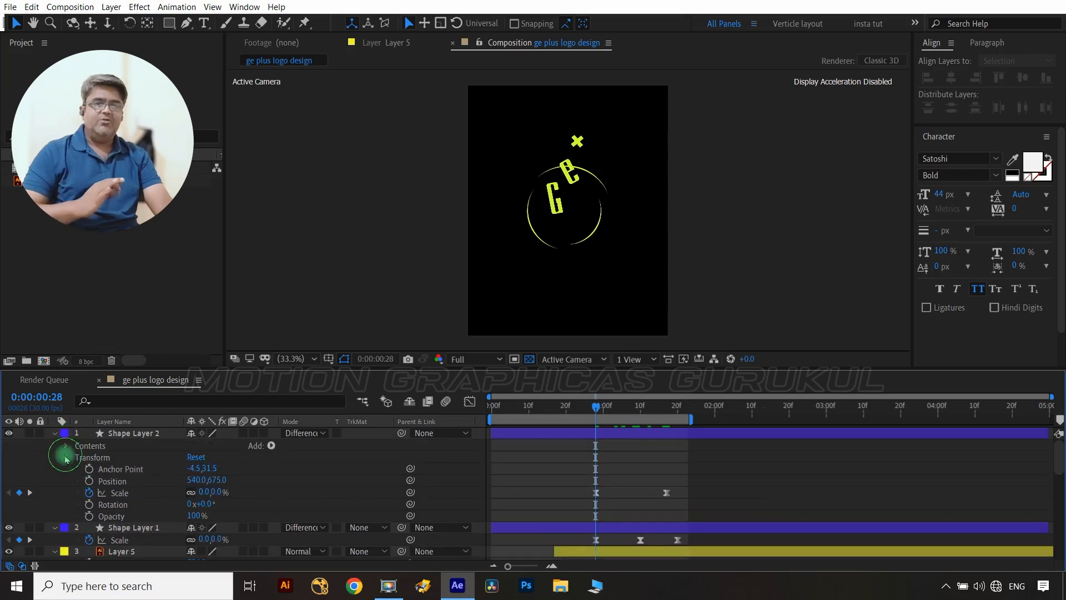
{"action": "left_click", "coordinate": [63, 445]}
{"action": "left_click", "coordinate": [63, 444]}
{"action": "left_click", "coordinate": [79, 457]}
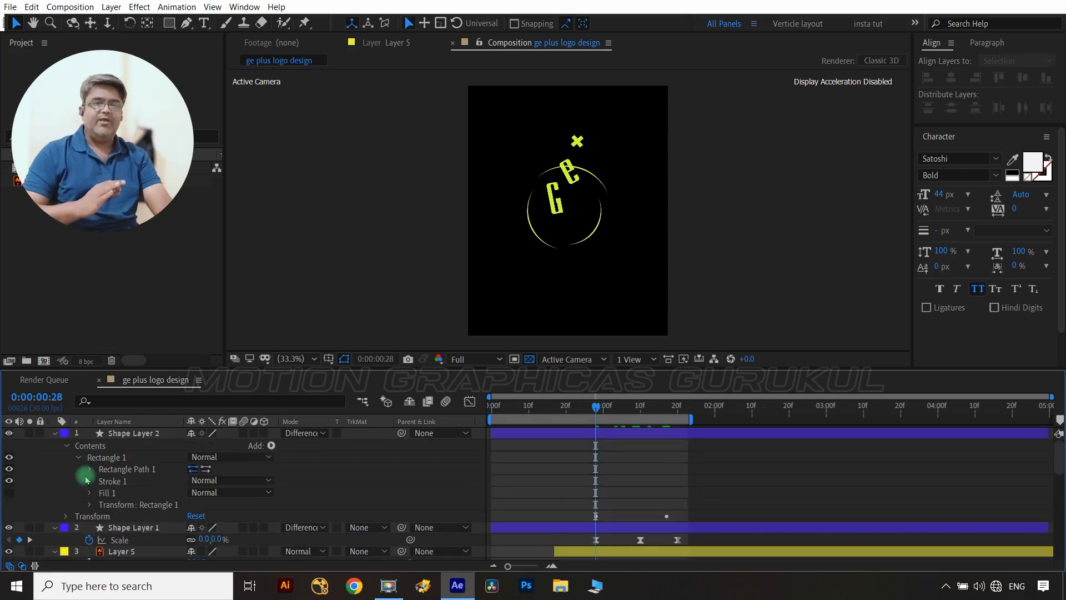
{"action": "left_click", "coordinate": [90, 481]}
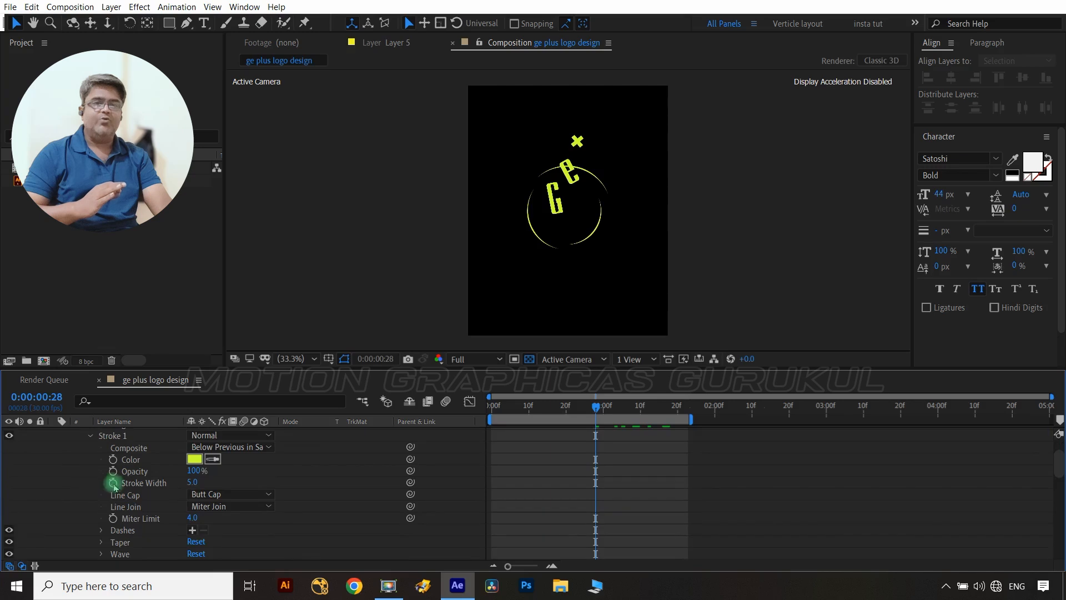
{"action": "left_click", "coordinate": [113, 483]}
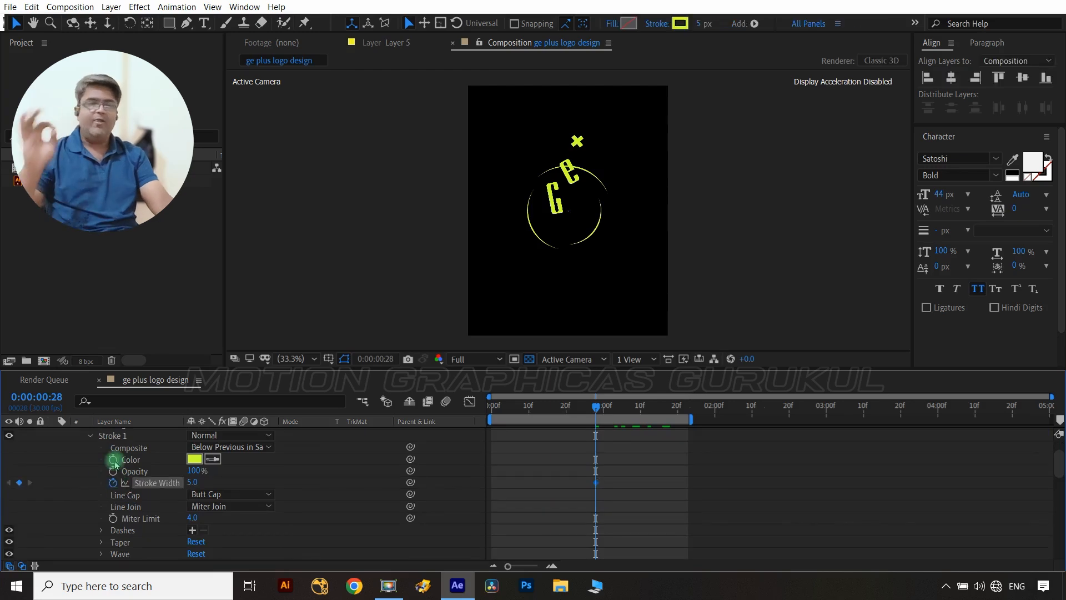
- Show only Shape Layer 2's keyframed properties and set its Stroke Width to 0 at 0:00:01:17
{"action": "scroll", "coordinate": [117, 464], "scroll_direction": "up", "scroll_amount": 3}
{"action": "left_click", "coordinate": [136, 434]}
{"action": "key", "text": "u"}
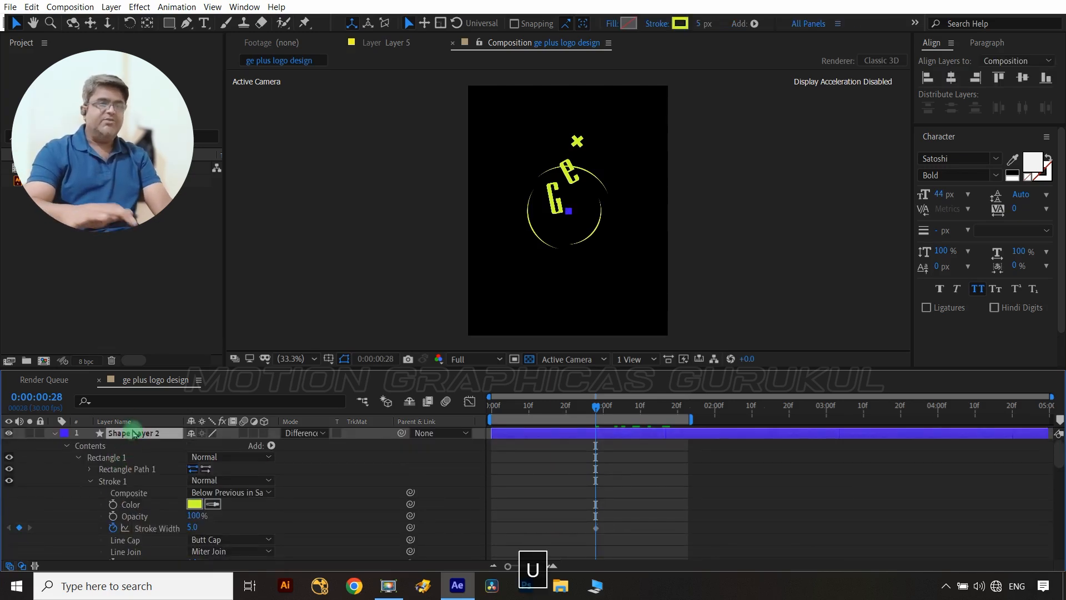
{"action": "left_click_drag", "start_coordinate": [599, 415], "coordinate": [667, 422]}
{"action": "left_click", "coordinate": [191, 447]}
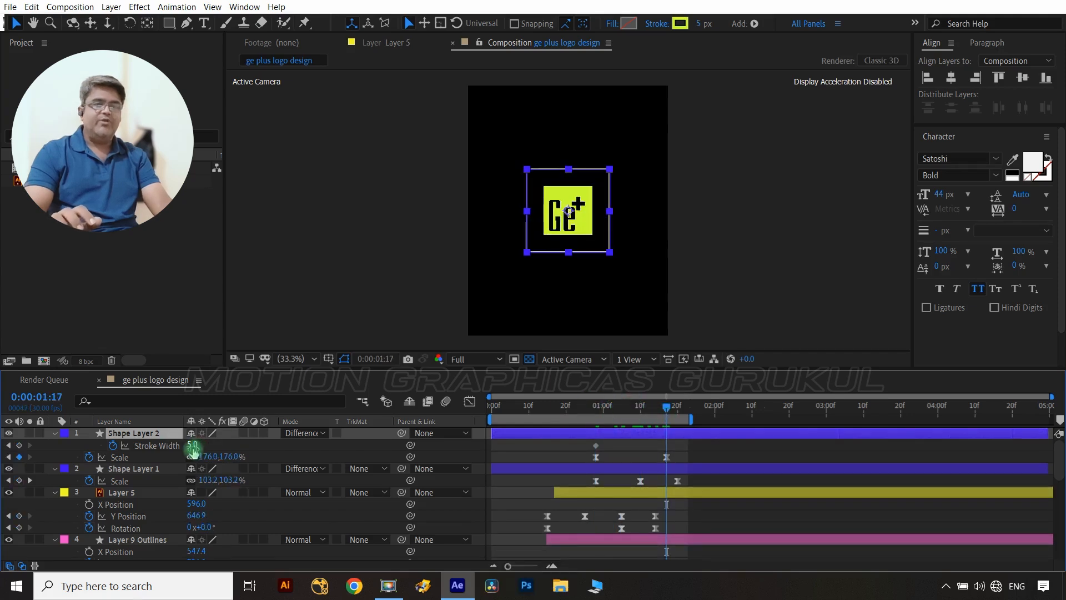
{"action": "type", "text": "0"}
{"action": "left_click", "coordinate": [507, 466]}
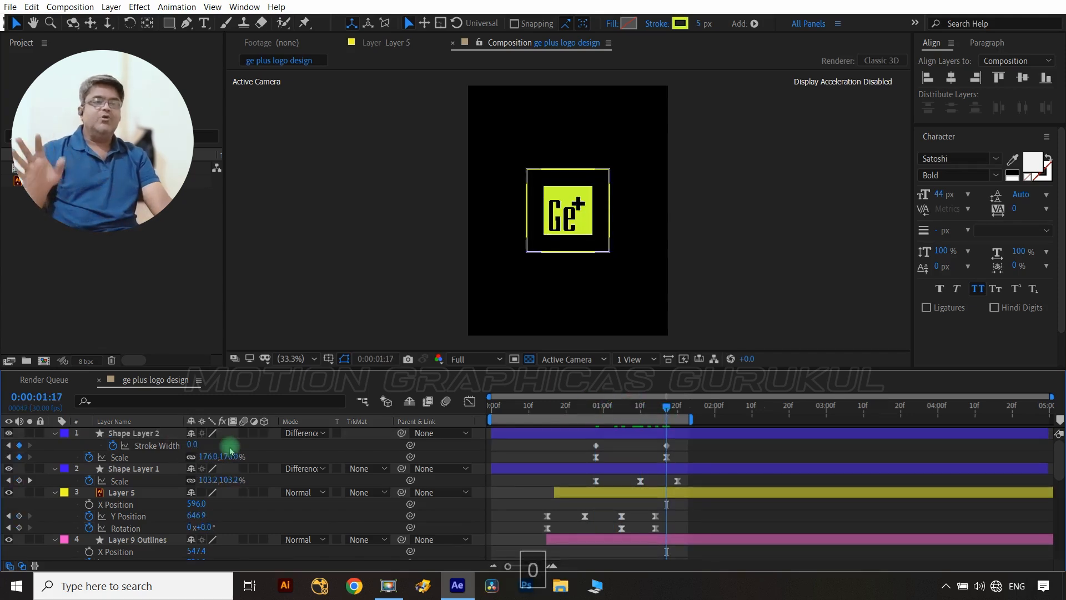
- Apply Easy Ease to both of Shape Layer 2's Stroke Width keyframes and scrub the timeline to check the outline
{"action": "left_click_drag", "start_coordinate": [673, 445], "coordinate": [583, 443]}
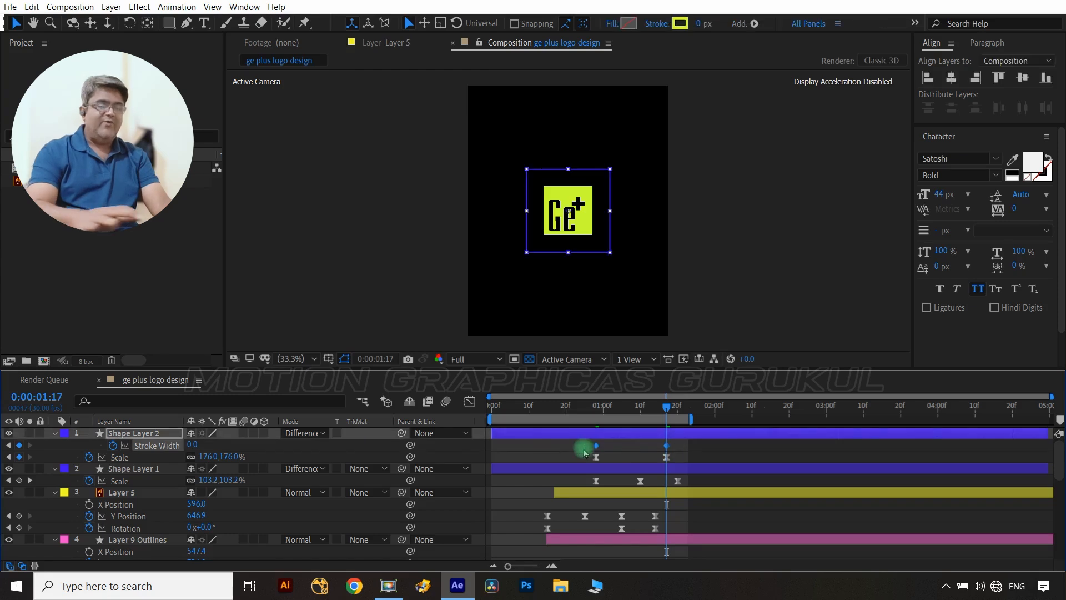
{"action": "left_click", "coordinate": [453, 450]}
{"action": "scroll", "coordinate": [452, 450], "scroll_direction": "down", "scroll_amount": 10}
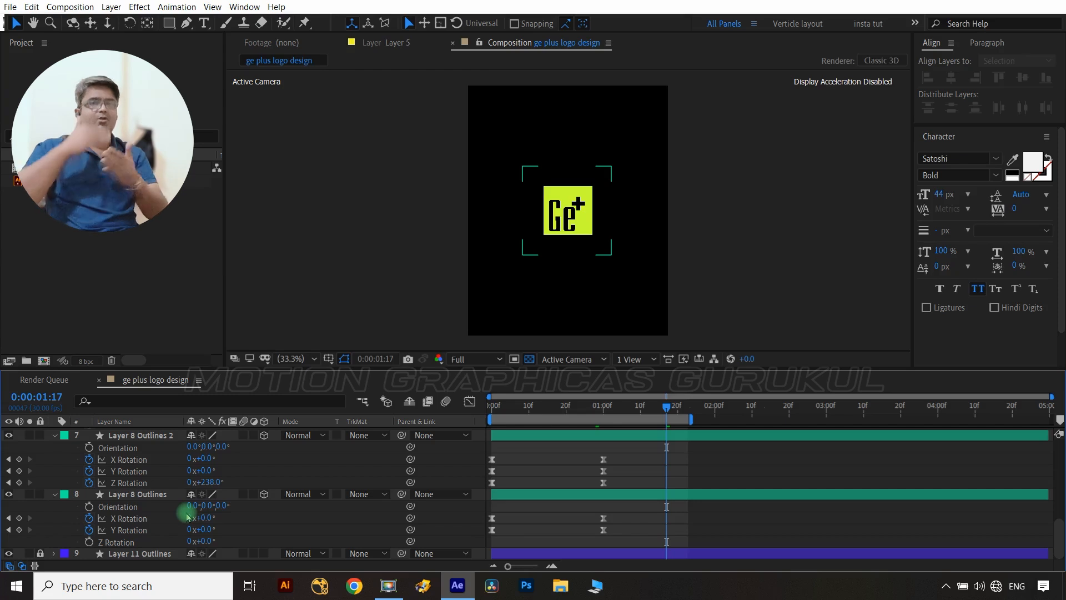
{"action": "scroll", "coordinate": [187, 517], "scroll_direction": "up", "scroll_amount": 10}
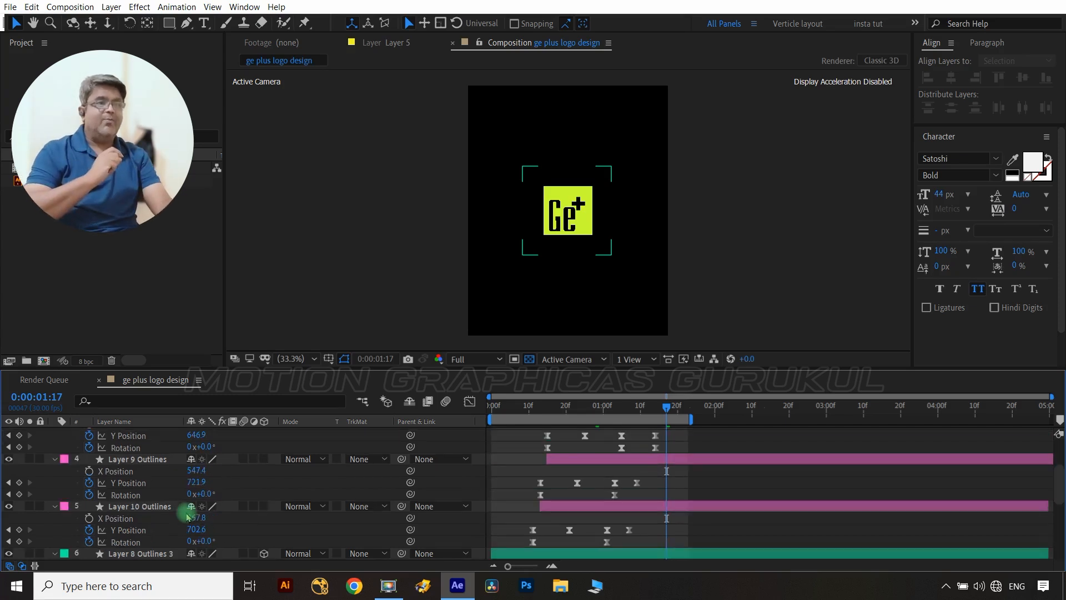
{"action": "mouse_move", "coordinate": [666, 409]}
{"action": "left_mouse_down"}
{"action": "mouse_move", "coordinate": [613, 411]}
{"action": "mouse_move", "coordinate": [666, 411]}
{"action": "left_mouse_up"}
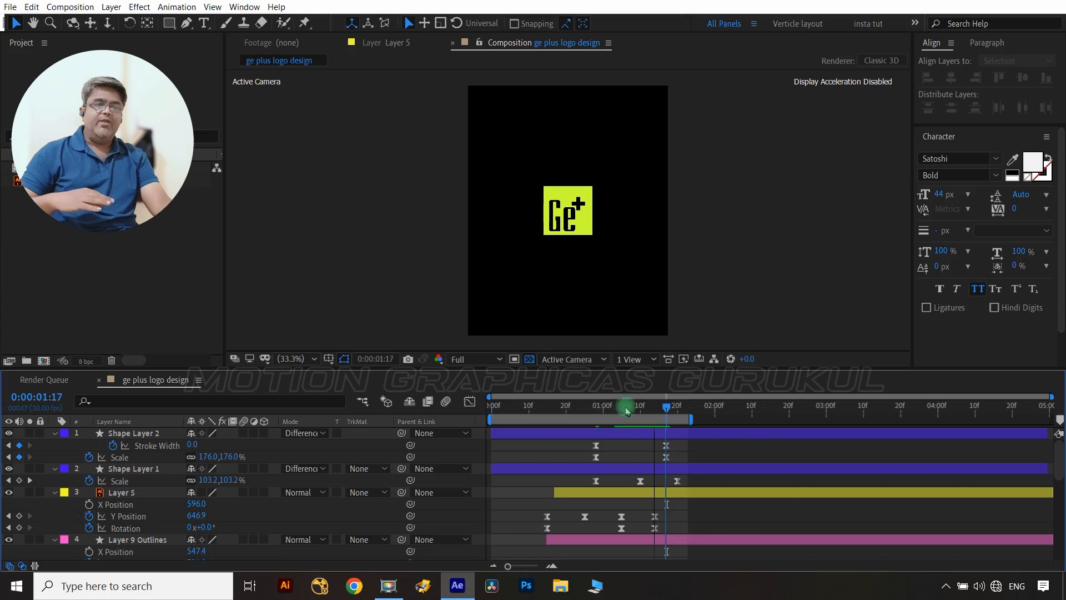
- Set Shape Layer 2's Stroke Width at 0:00:01:17 to 5 and inspect the outline close up at 0:00:01:03
{"action": "left_click", "coordinate": [192, 444]}
{"action": "type", "text": "5"}
{"action": "left_click", "coordinate": [374, 469]}
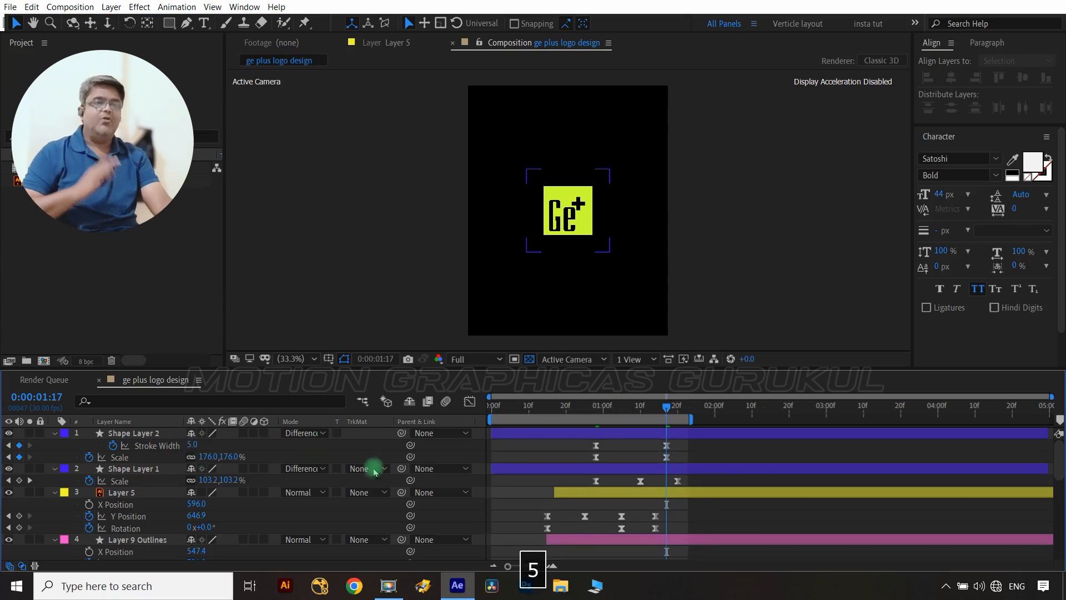
{"action": "left_click_drag", "start_coordinate": [666, 411], "coordinate": [617, 407]}
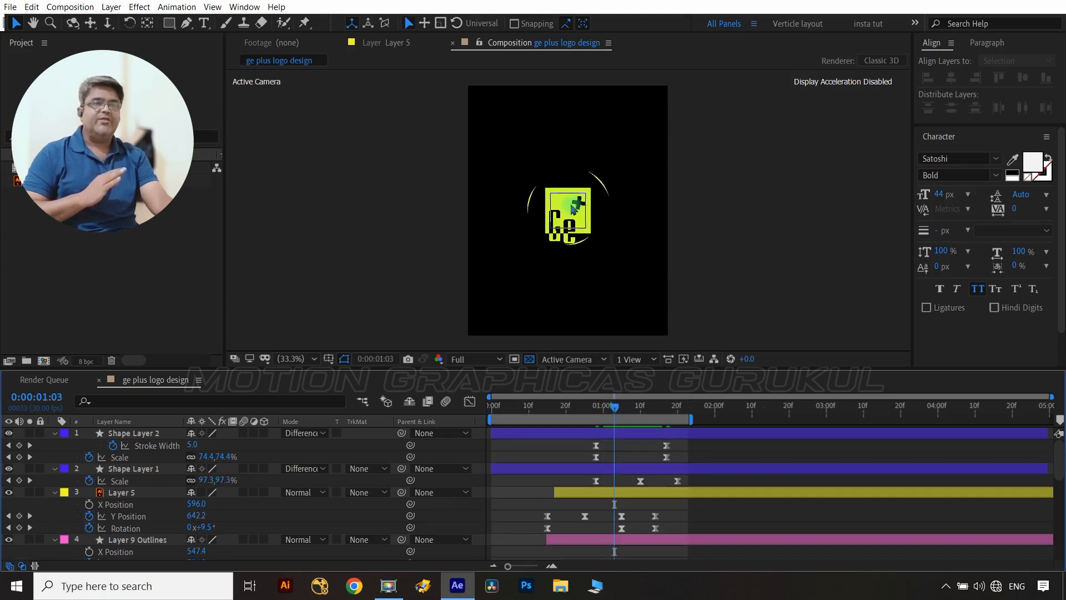
{"action": "scroll", "coordinate": [569, 206], "scroll_direction": "up", "scroll_amount": 6}
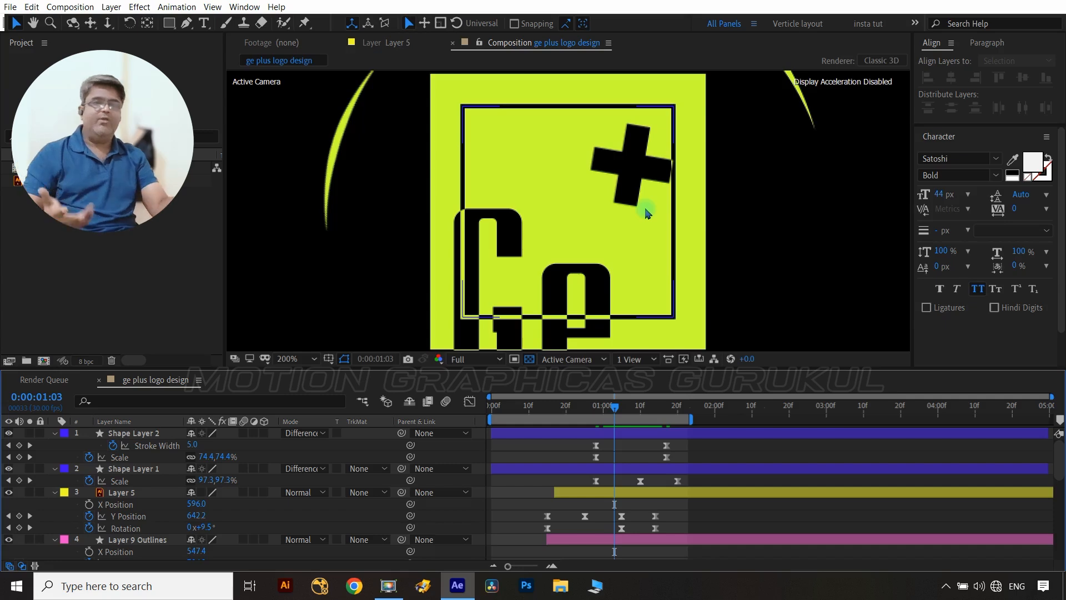
- Return Shape Layer 2's Stroke Width keyframe at 0:00:01:17 to 0 and preview the whole animation
{"action": "left_click", "coordinate": [28, 445]}
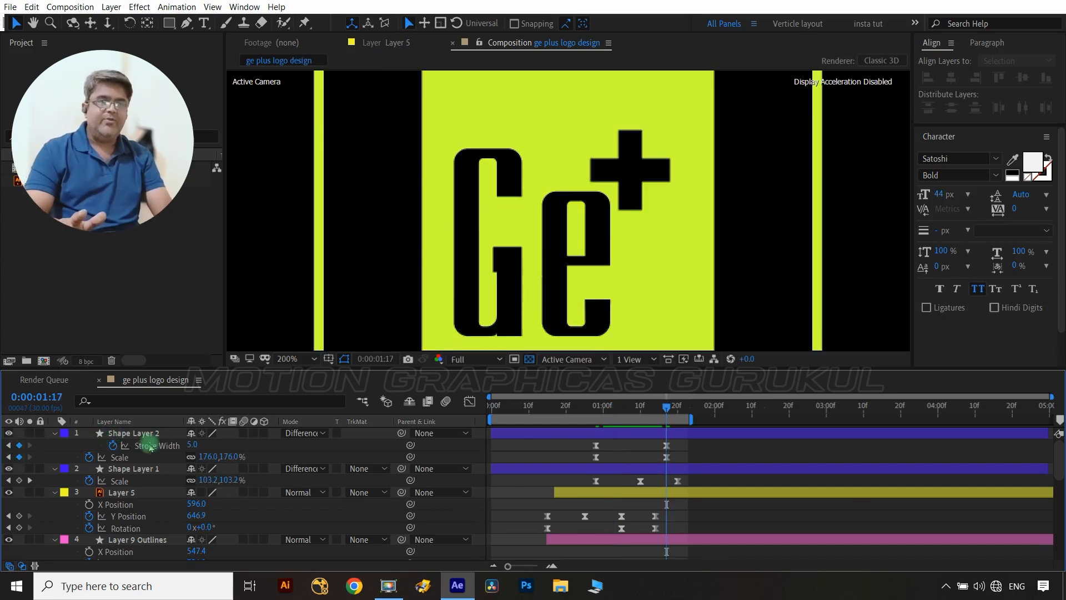
{"action": "left_click", "coordinate": [195, 445]}
{"action": "type", "text": "0"}
{"action": "left_click", "coordinate": [248, 448]}
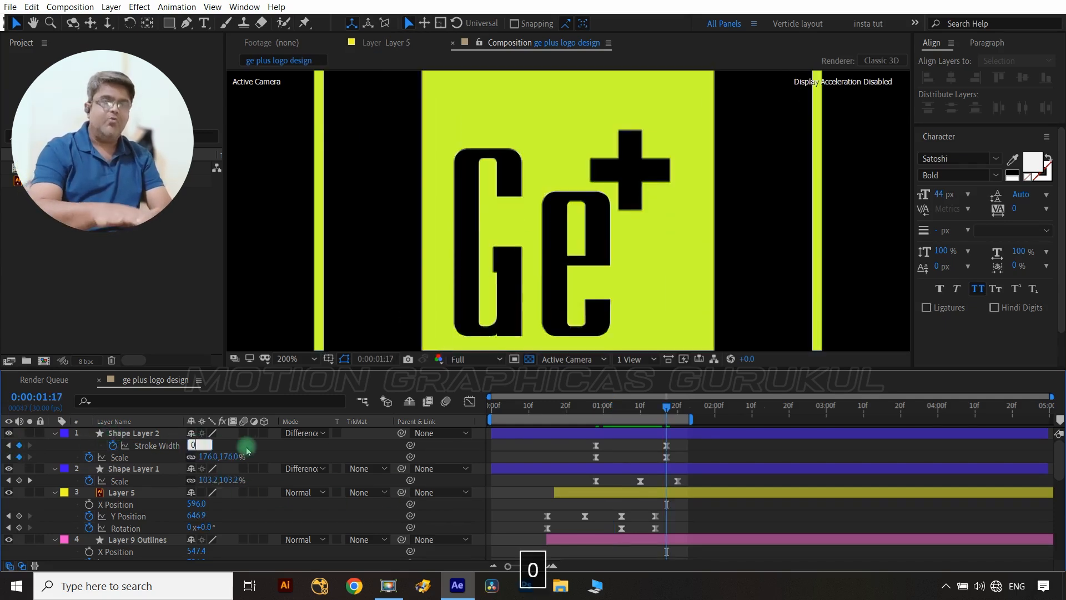
{"action": "key", "text": "shift+slash"}
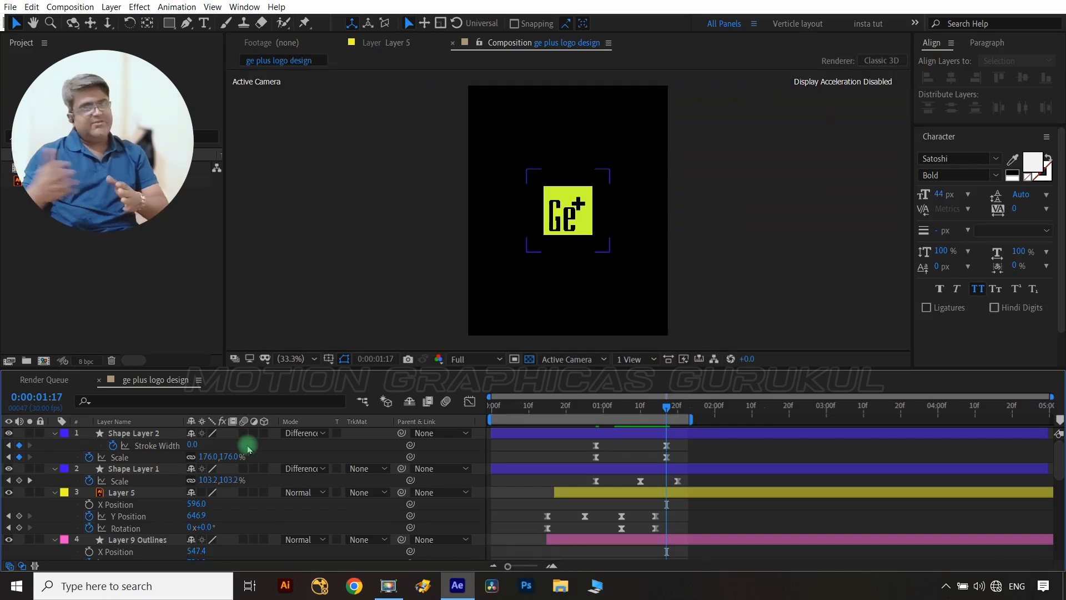
{"action": "key", "text": "space"}
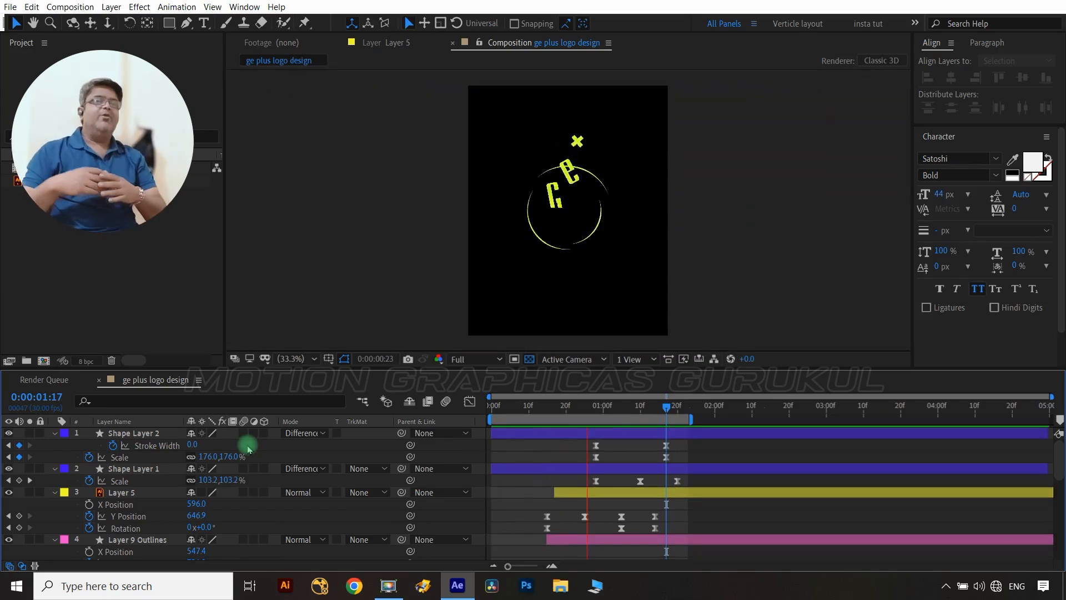